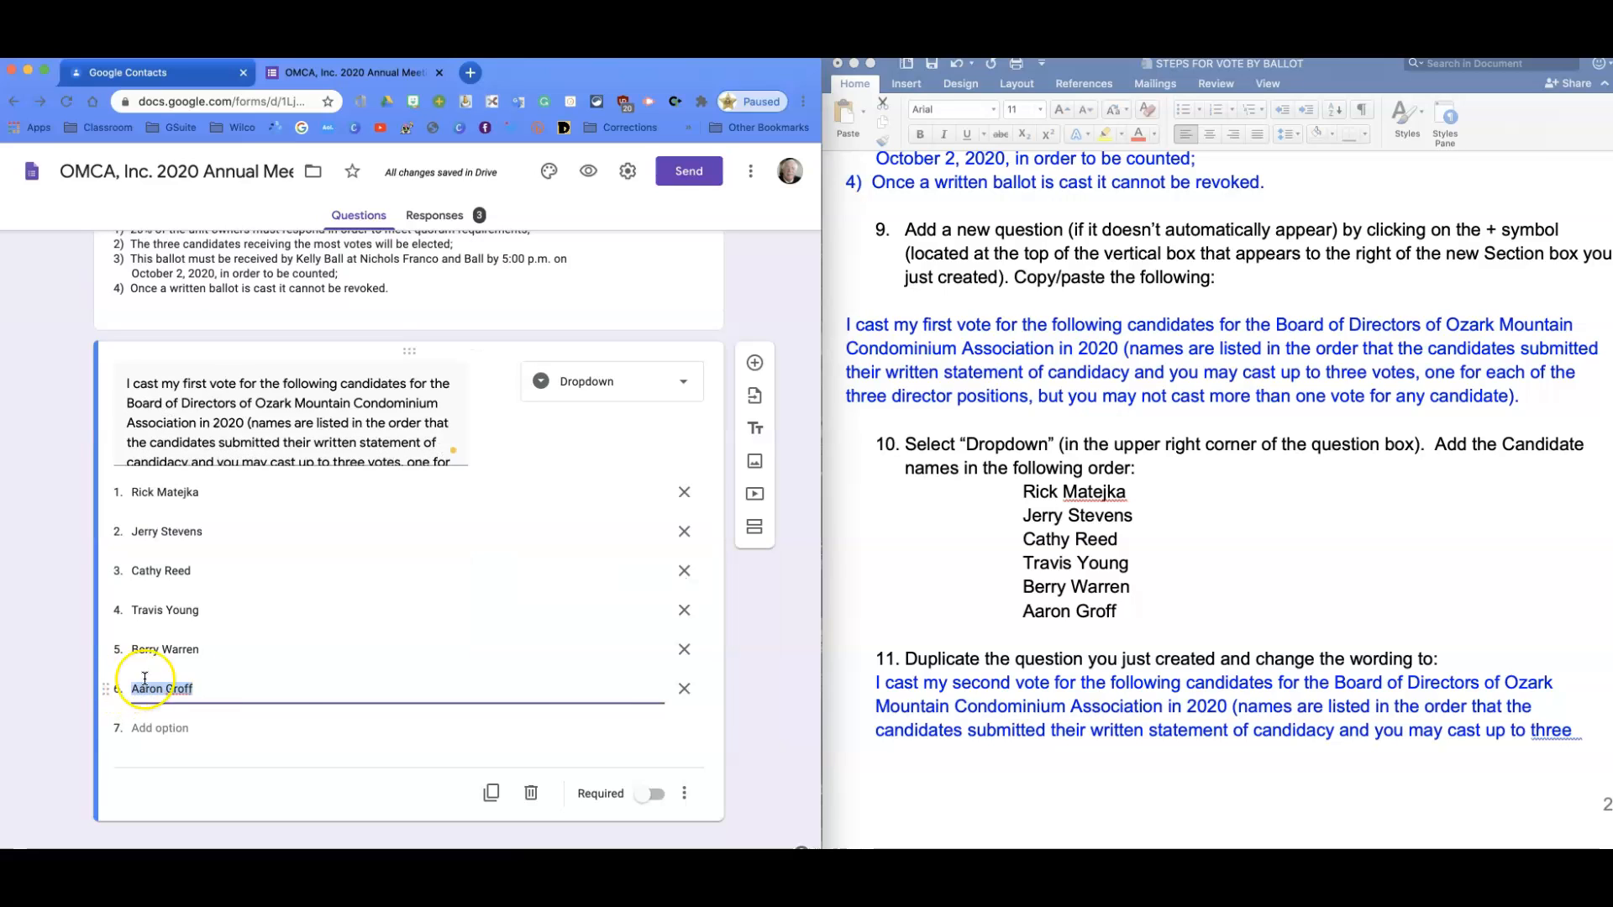
Duplicate the first-vote candidate question and reword the copy from 'first' to 'second'.
click(492, 793)
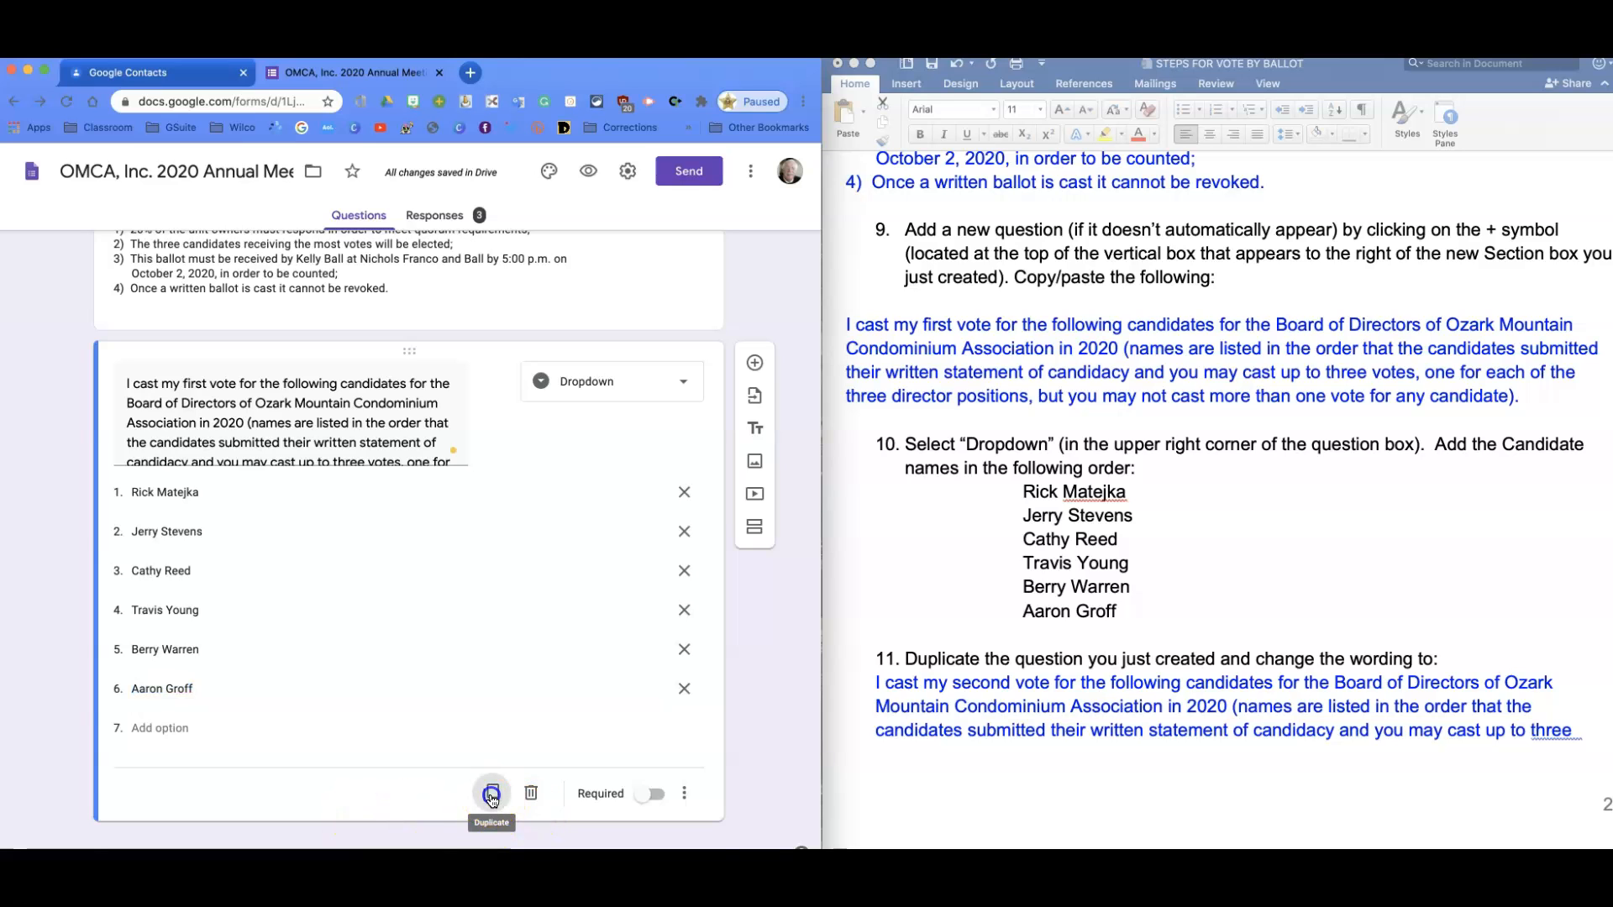
scroll(378, 672, down, 3)
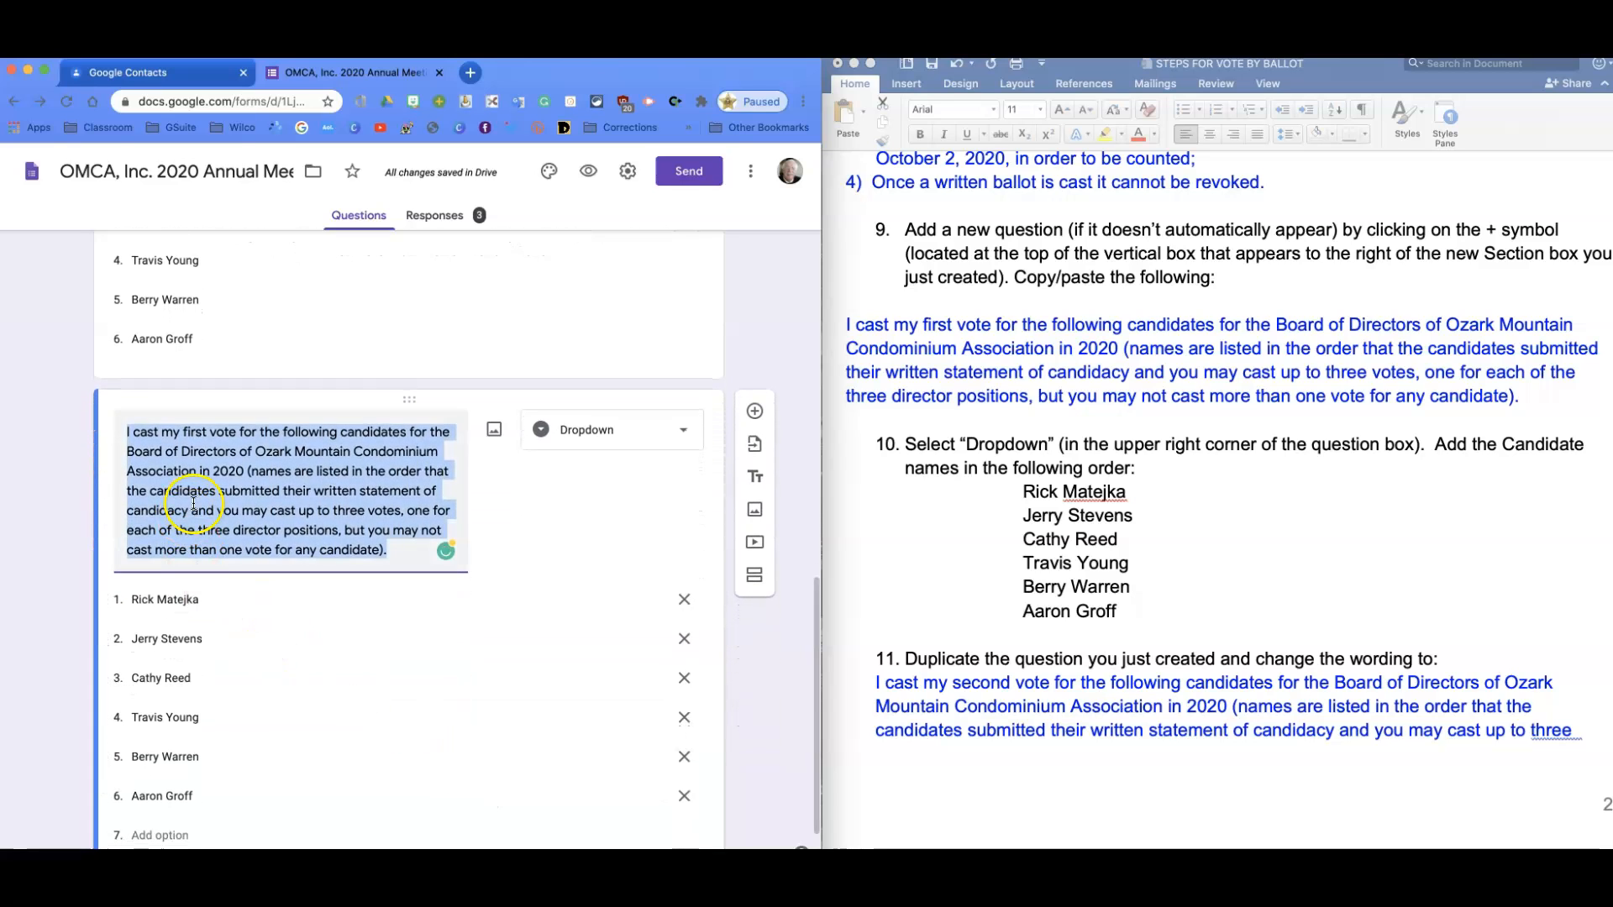
click(210, 434)
drag(208, 434, 183, 434)
text(secon)
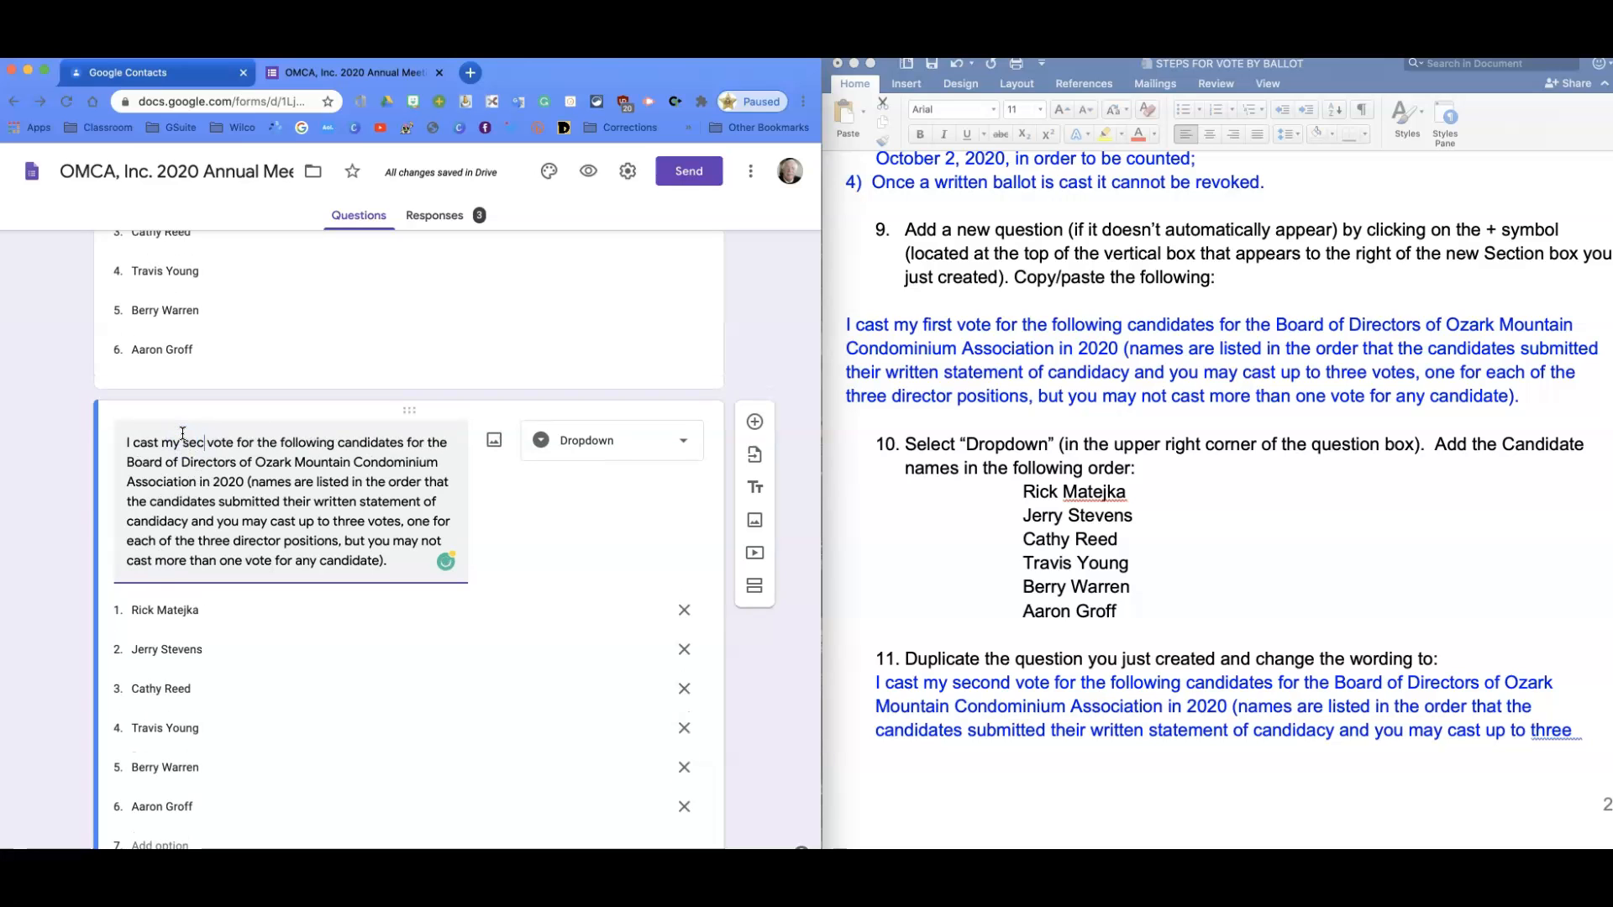
text(d)
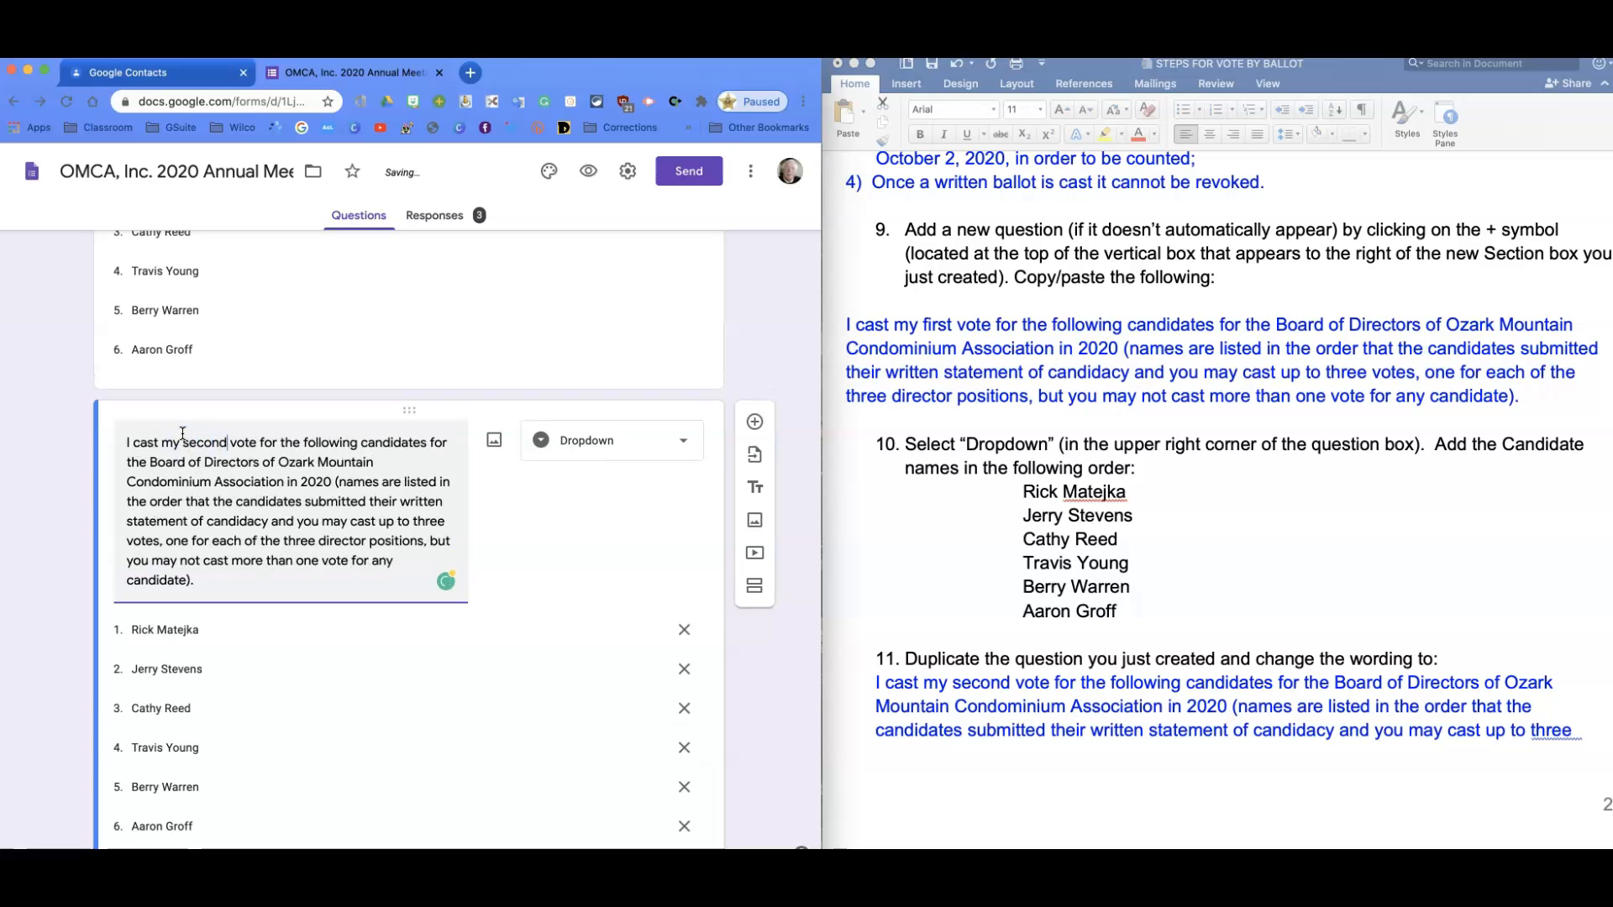
scroll(243, 483, down, 3)
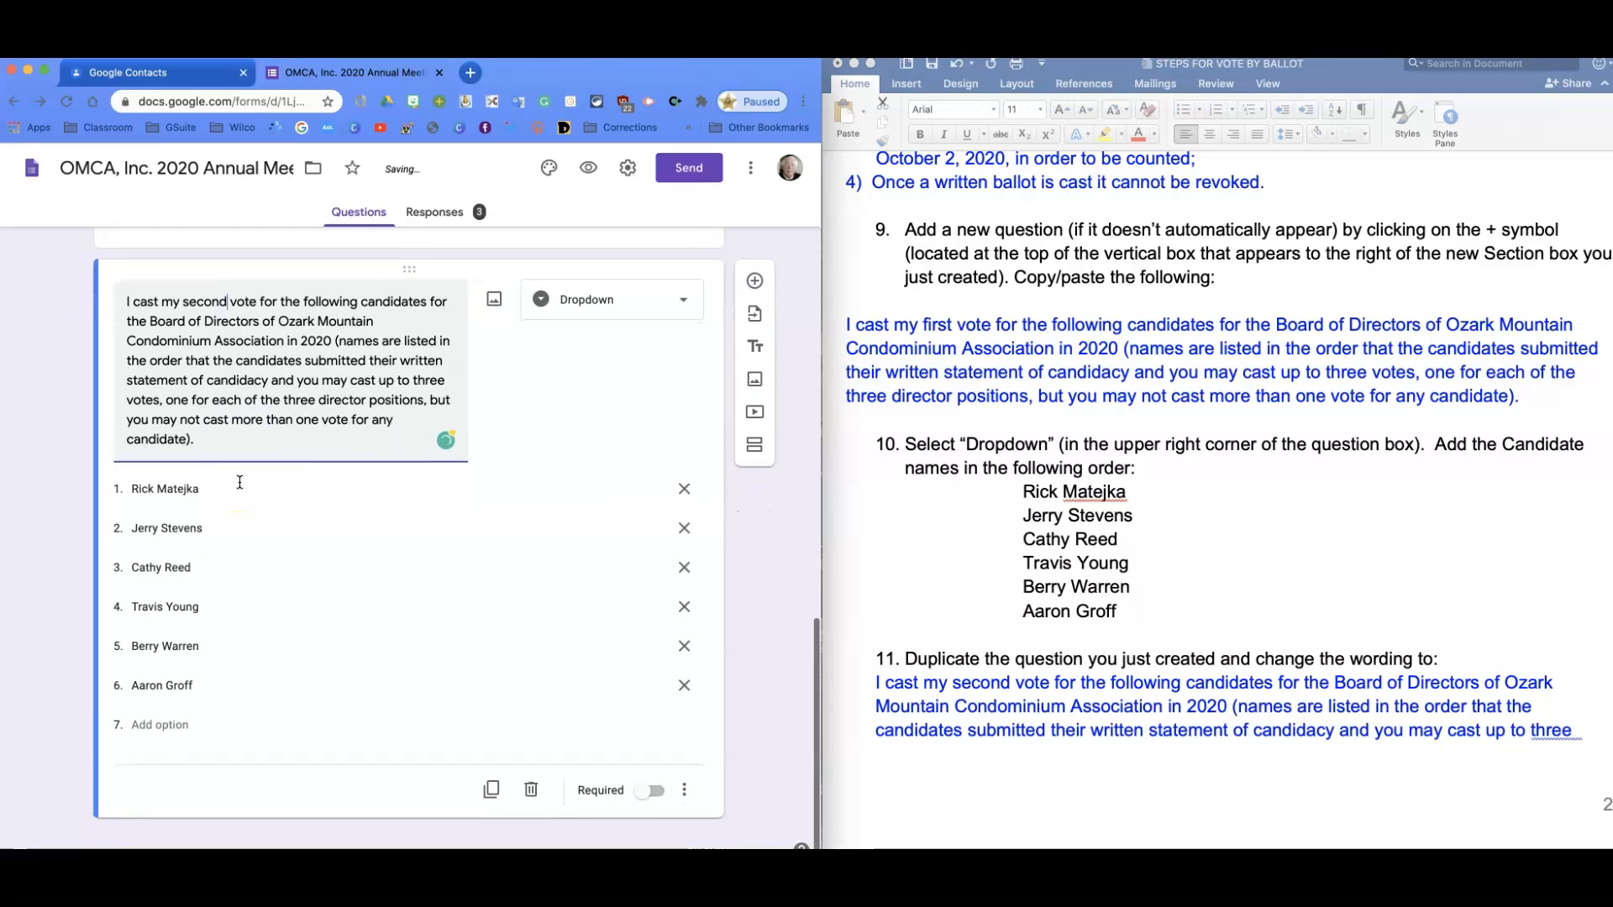
Duplicate the second-vote question and change 'second' to 'third' in the new copy.
click(490, 793)
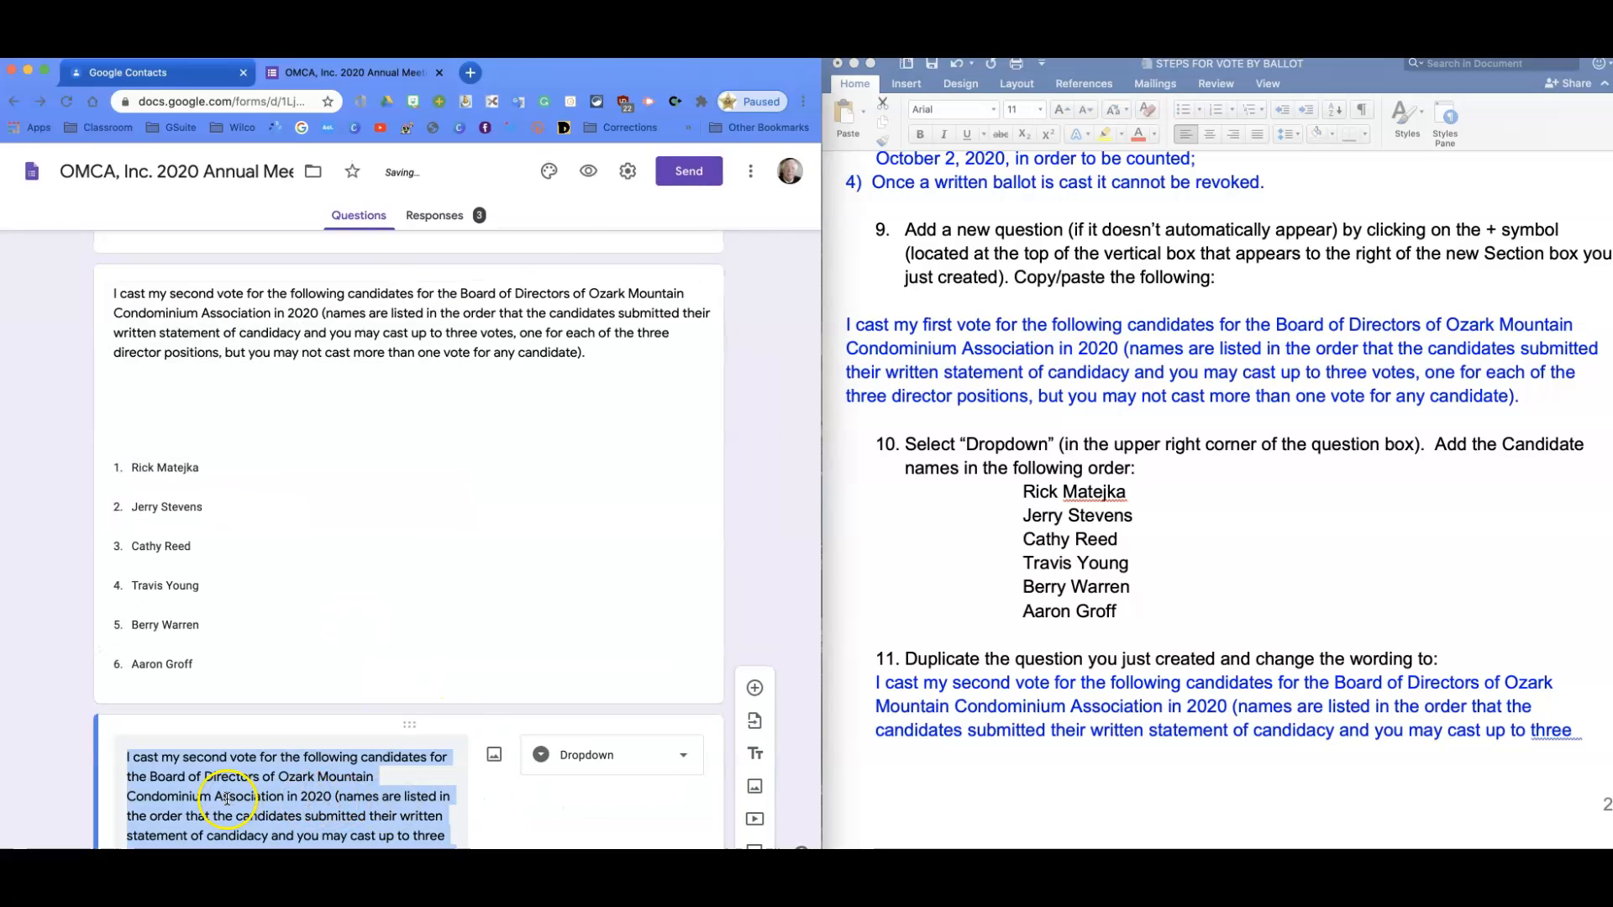
click(210, 418)
double_click(208, 415)
drag(208, 415, 181, 415)
text(third)
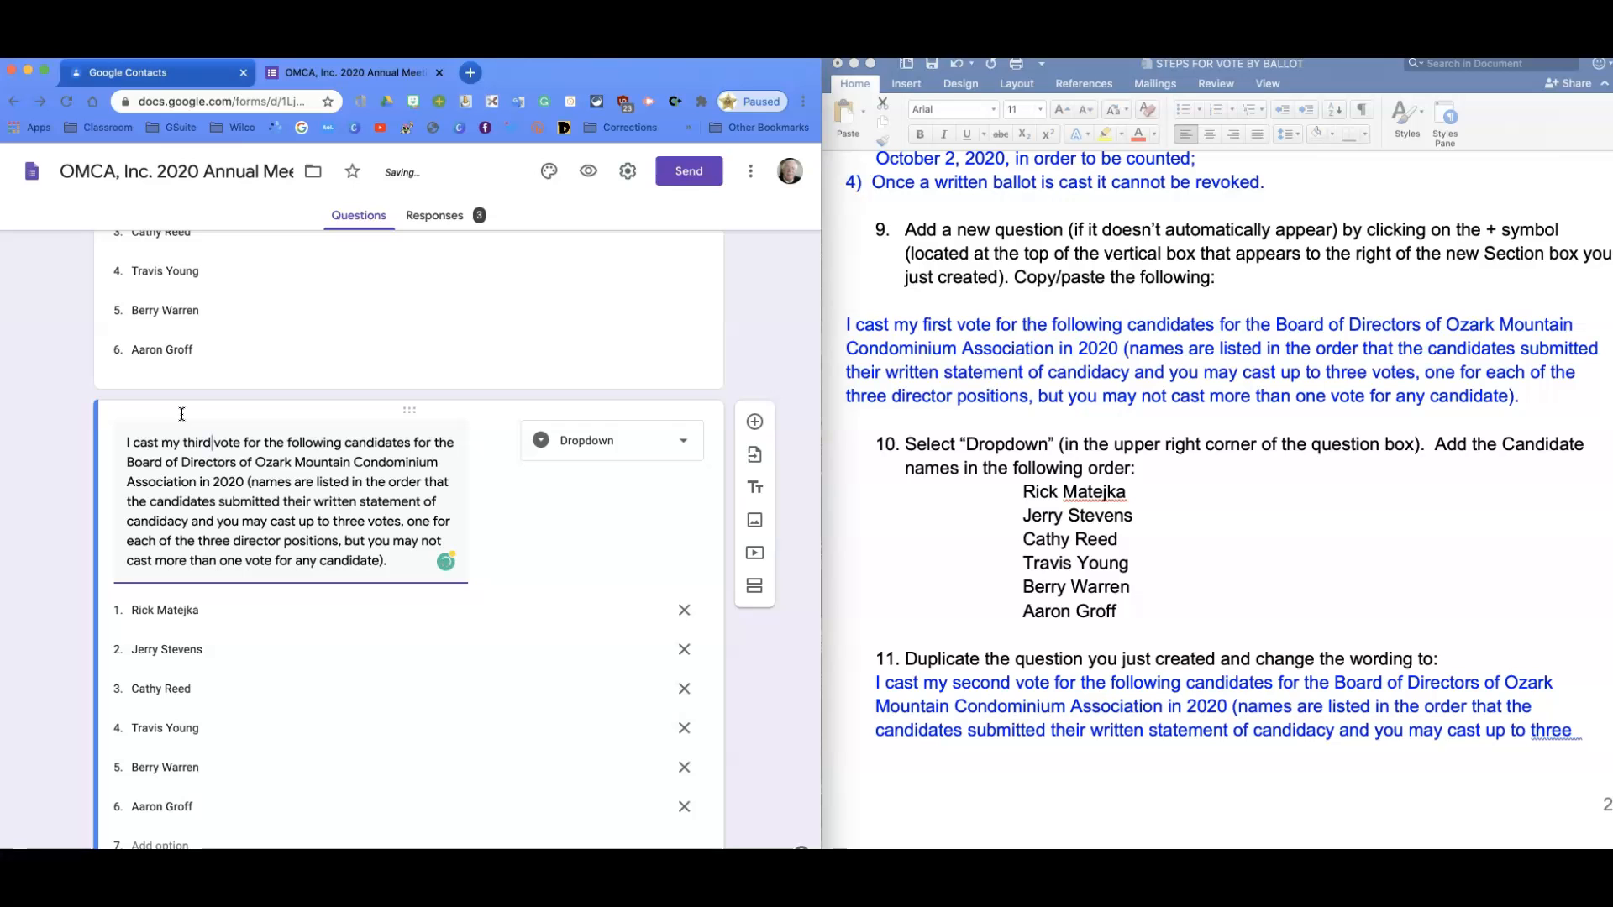
scroll(428, 611, down, 2)
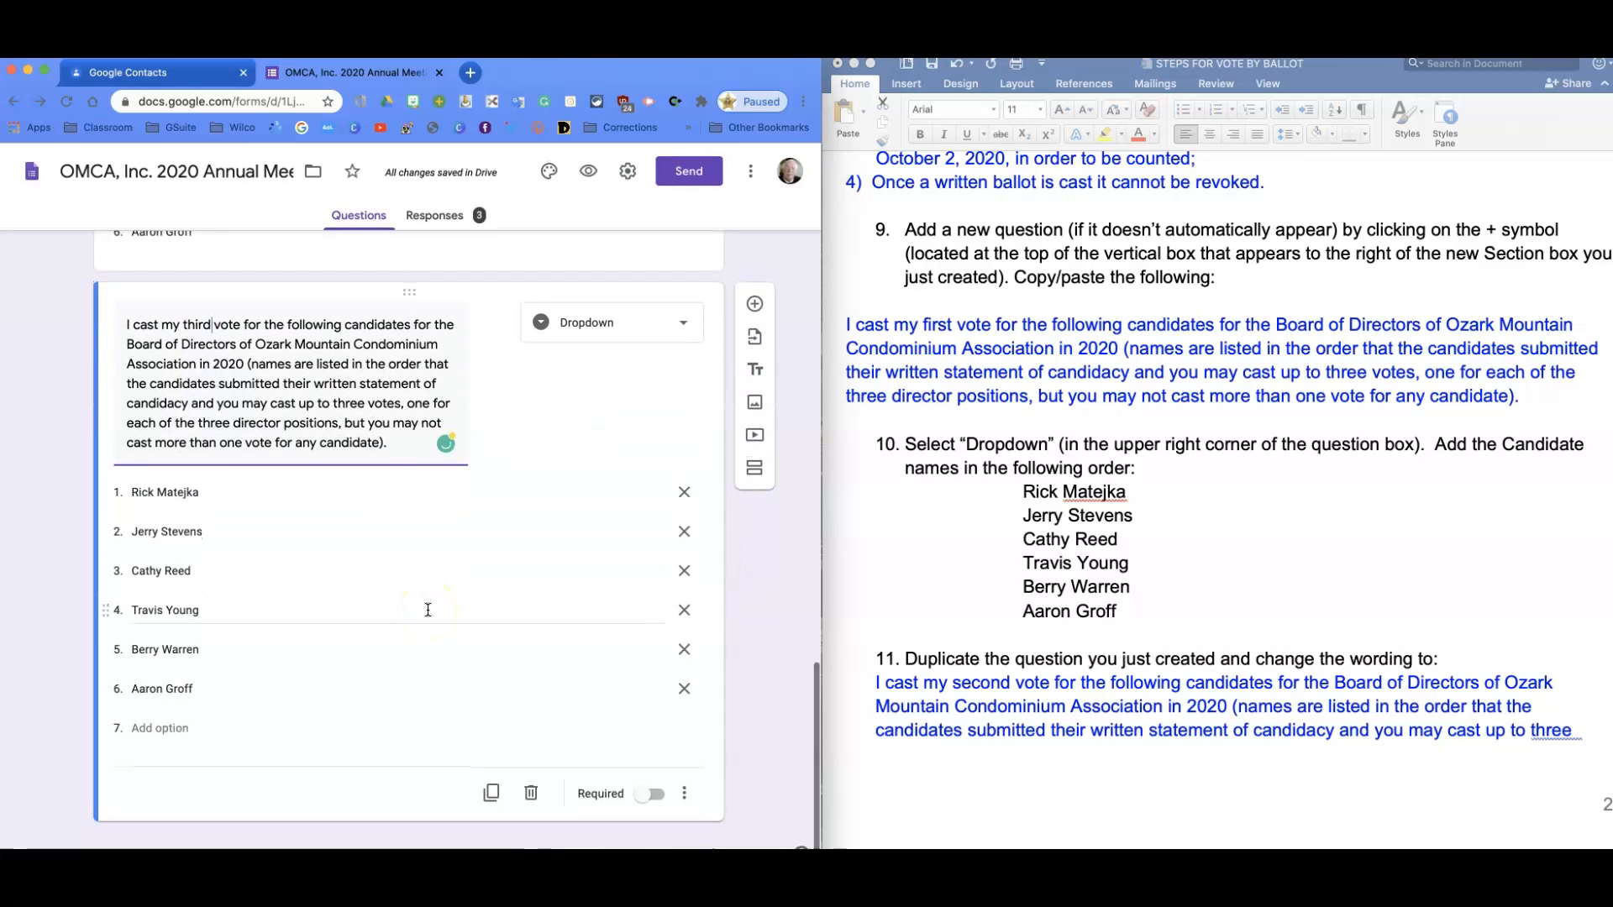
scroll(1062, 682, down, 2)
scroll(1063, 684, down, 10)
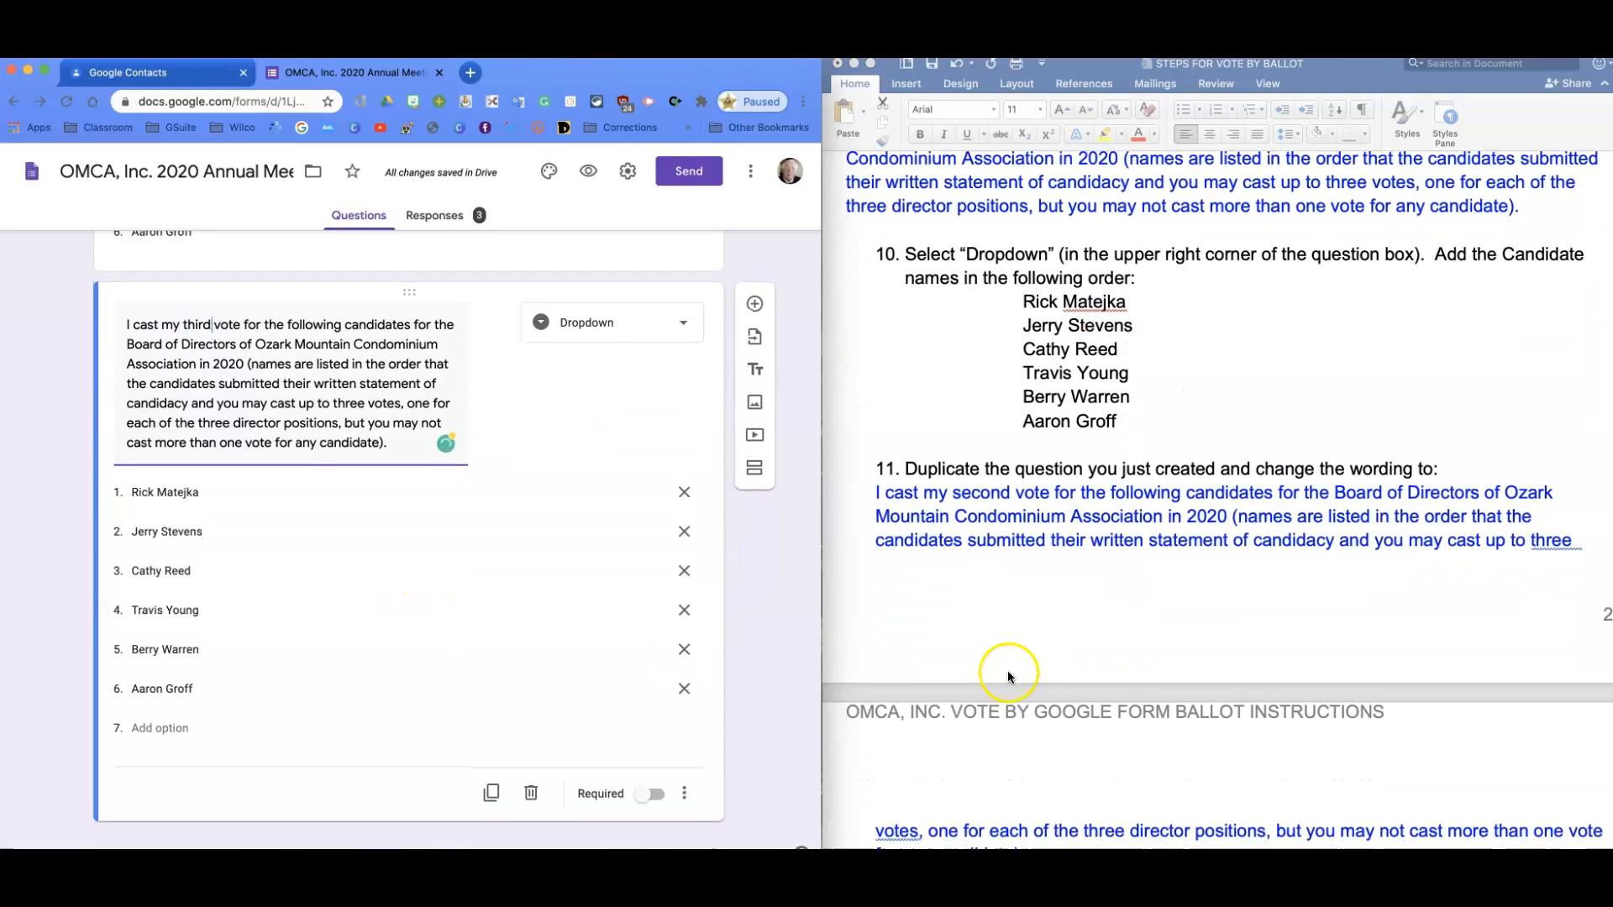
scroll(1003, 677, down, 13)
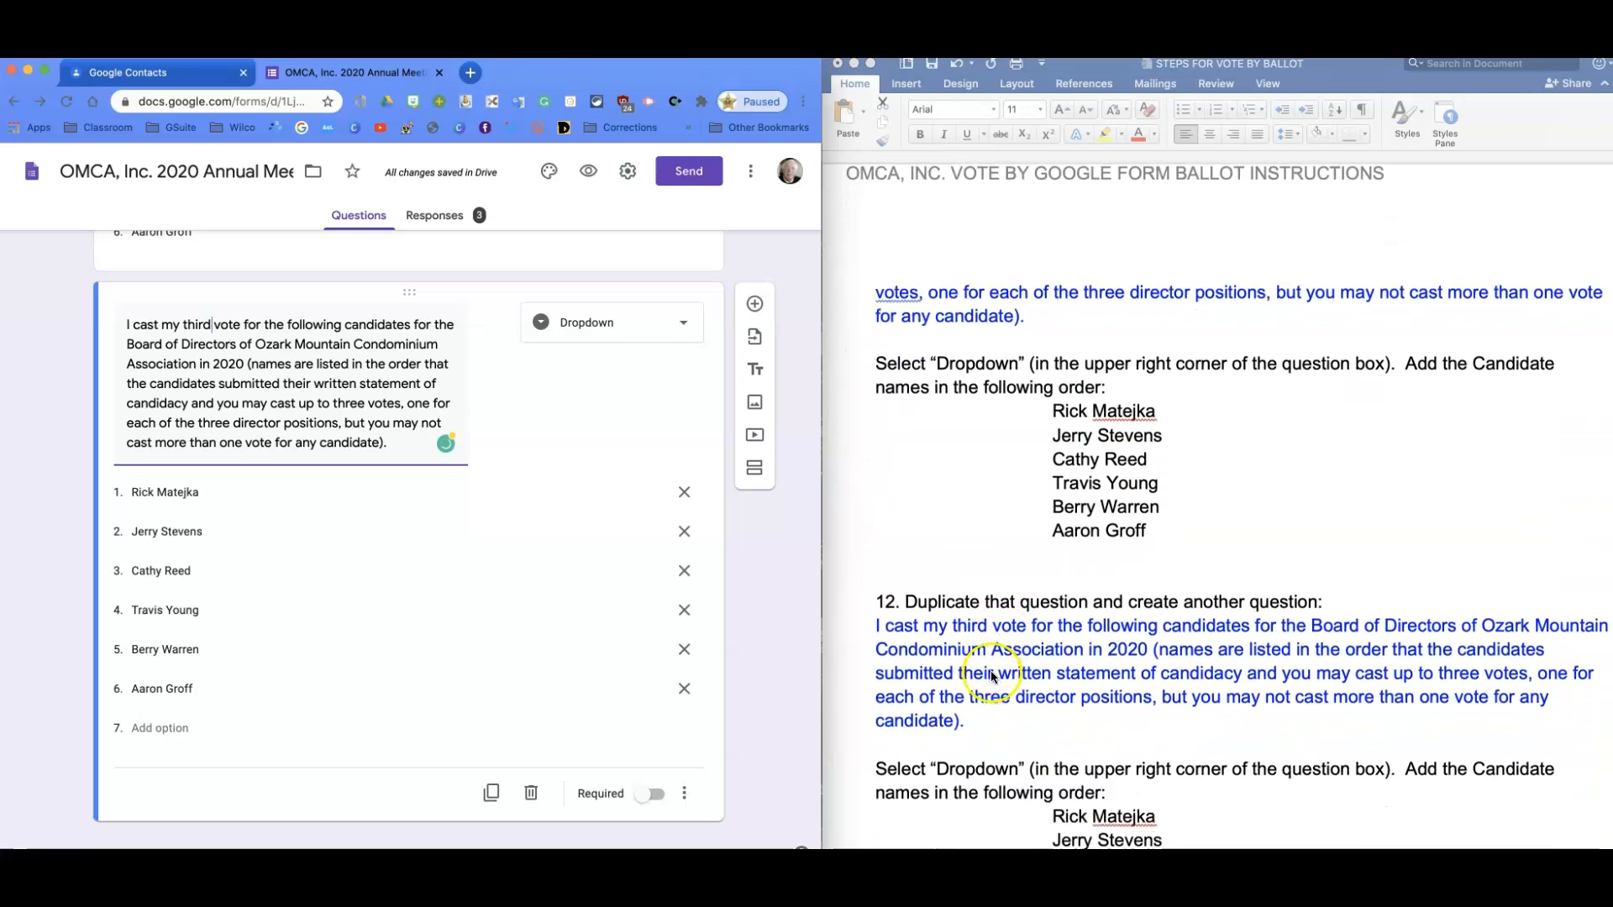
scroll(993, 678, down, 8)
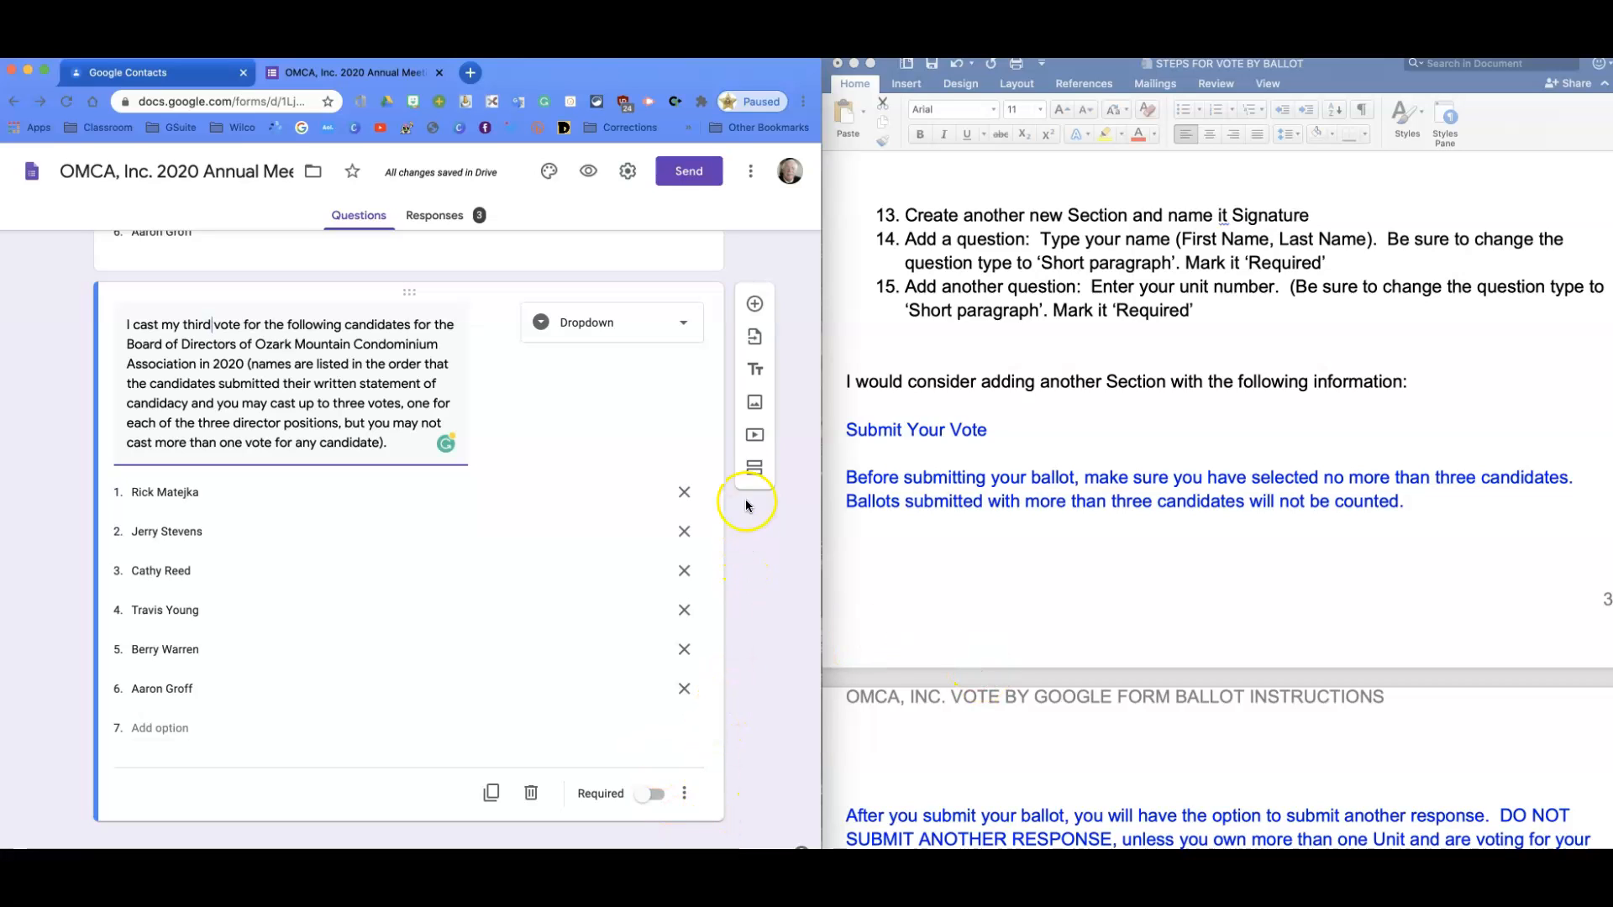
Add a new section titled 'Signature' and insert a blank question inside it.
click(755, 475)
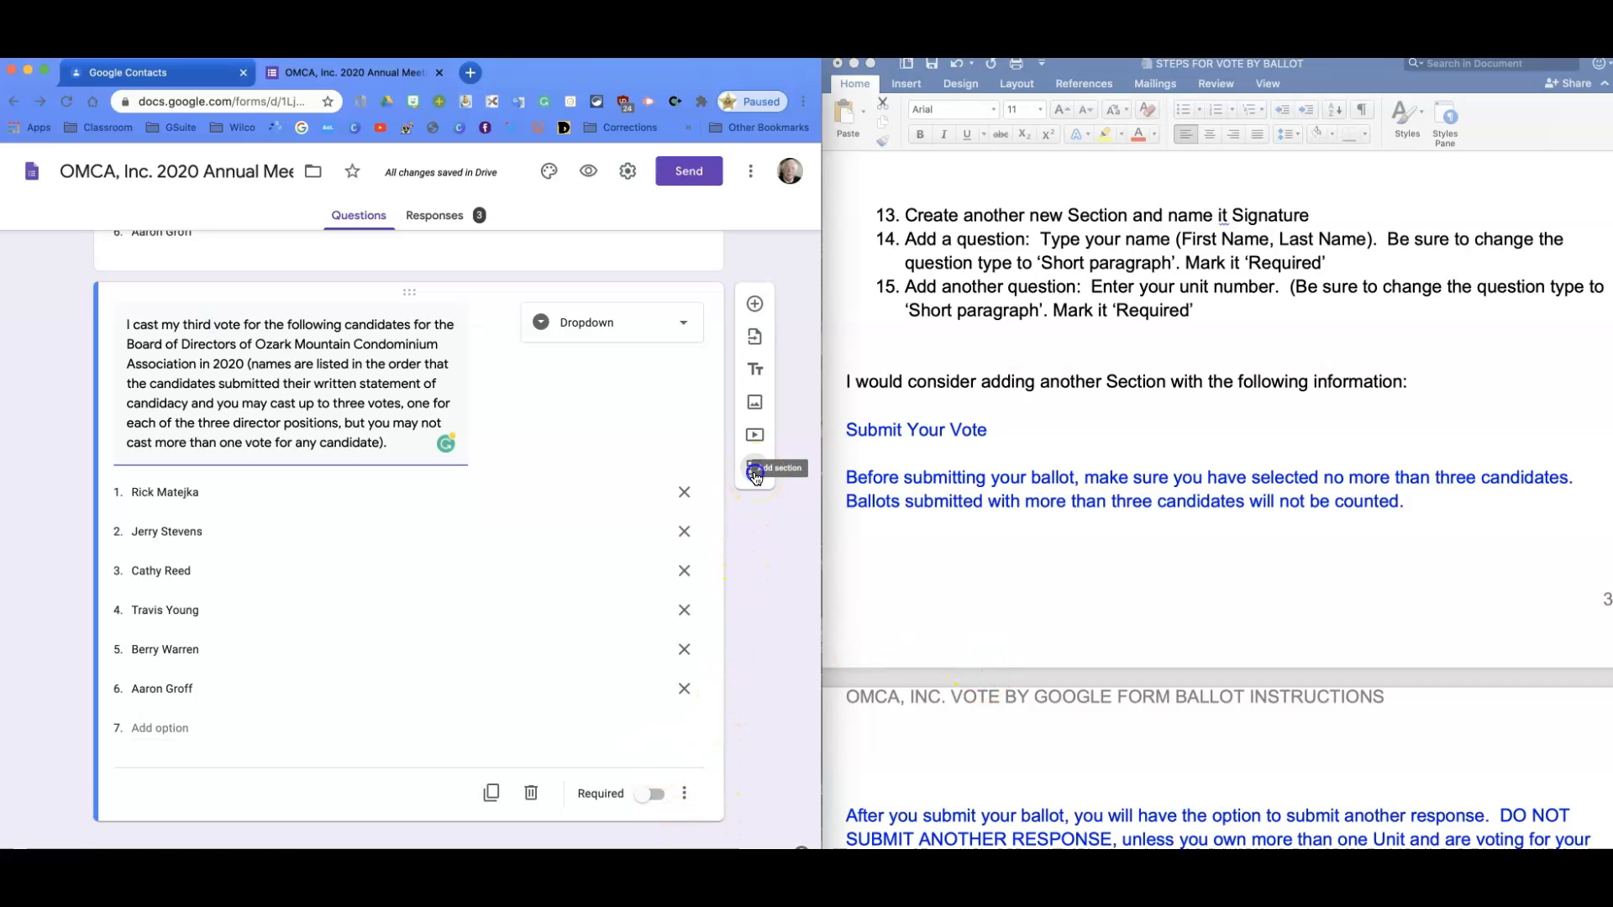
click(302, 750)
text(Signature)
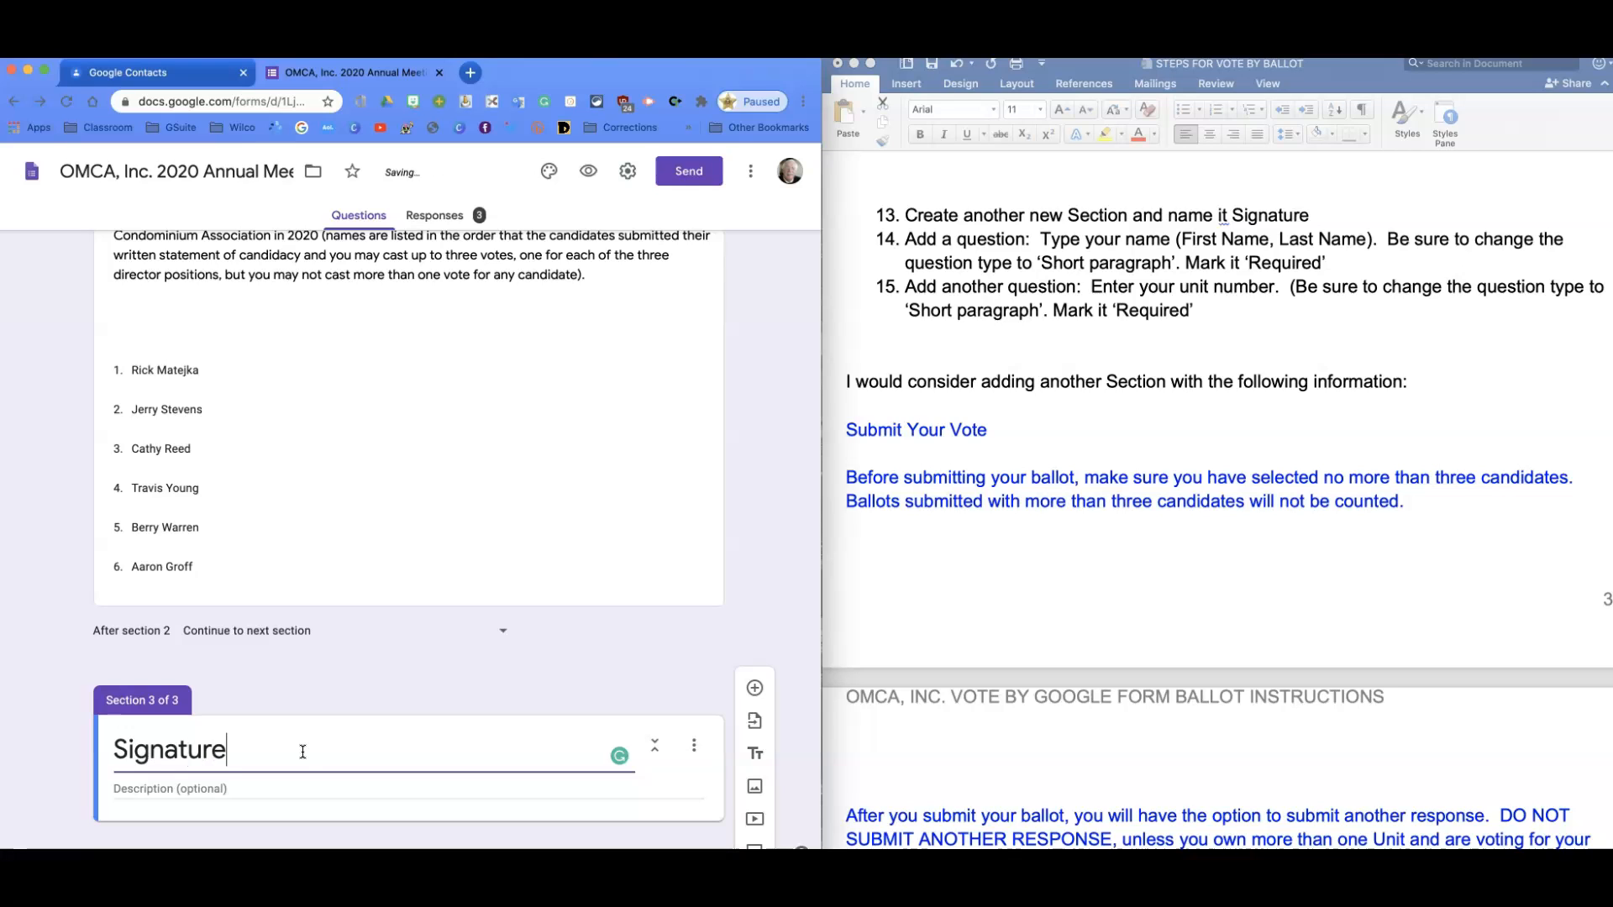
click(334, 758)
click(755, 688)
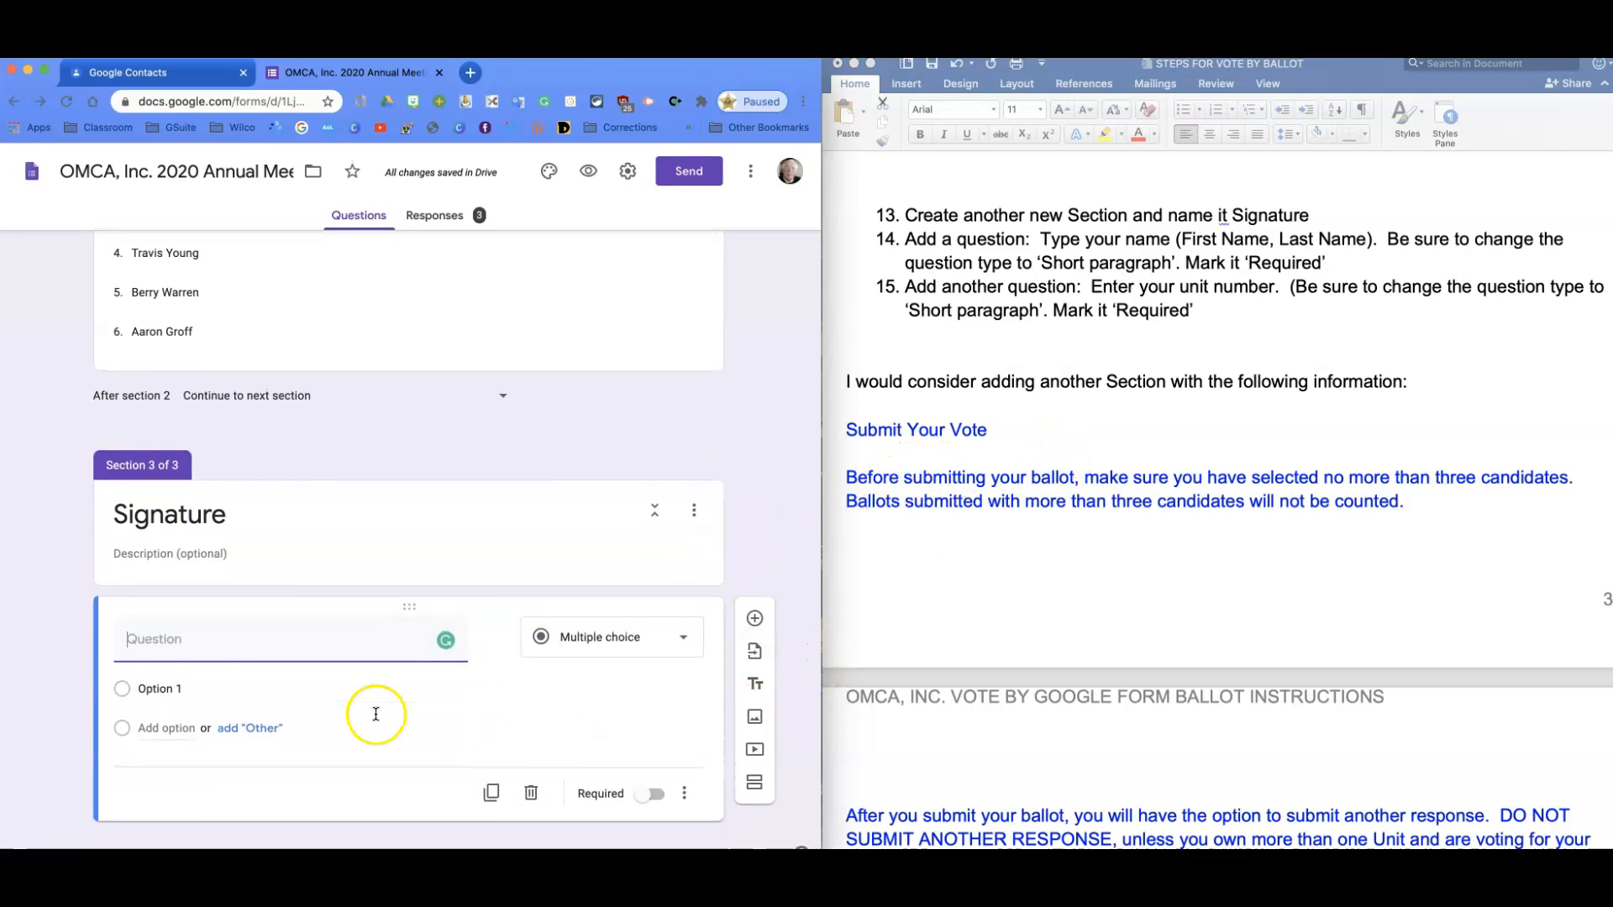
Enter the question 'Type your name (First Name, Last Name)' and make it required.
text(Ty)
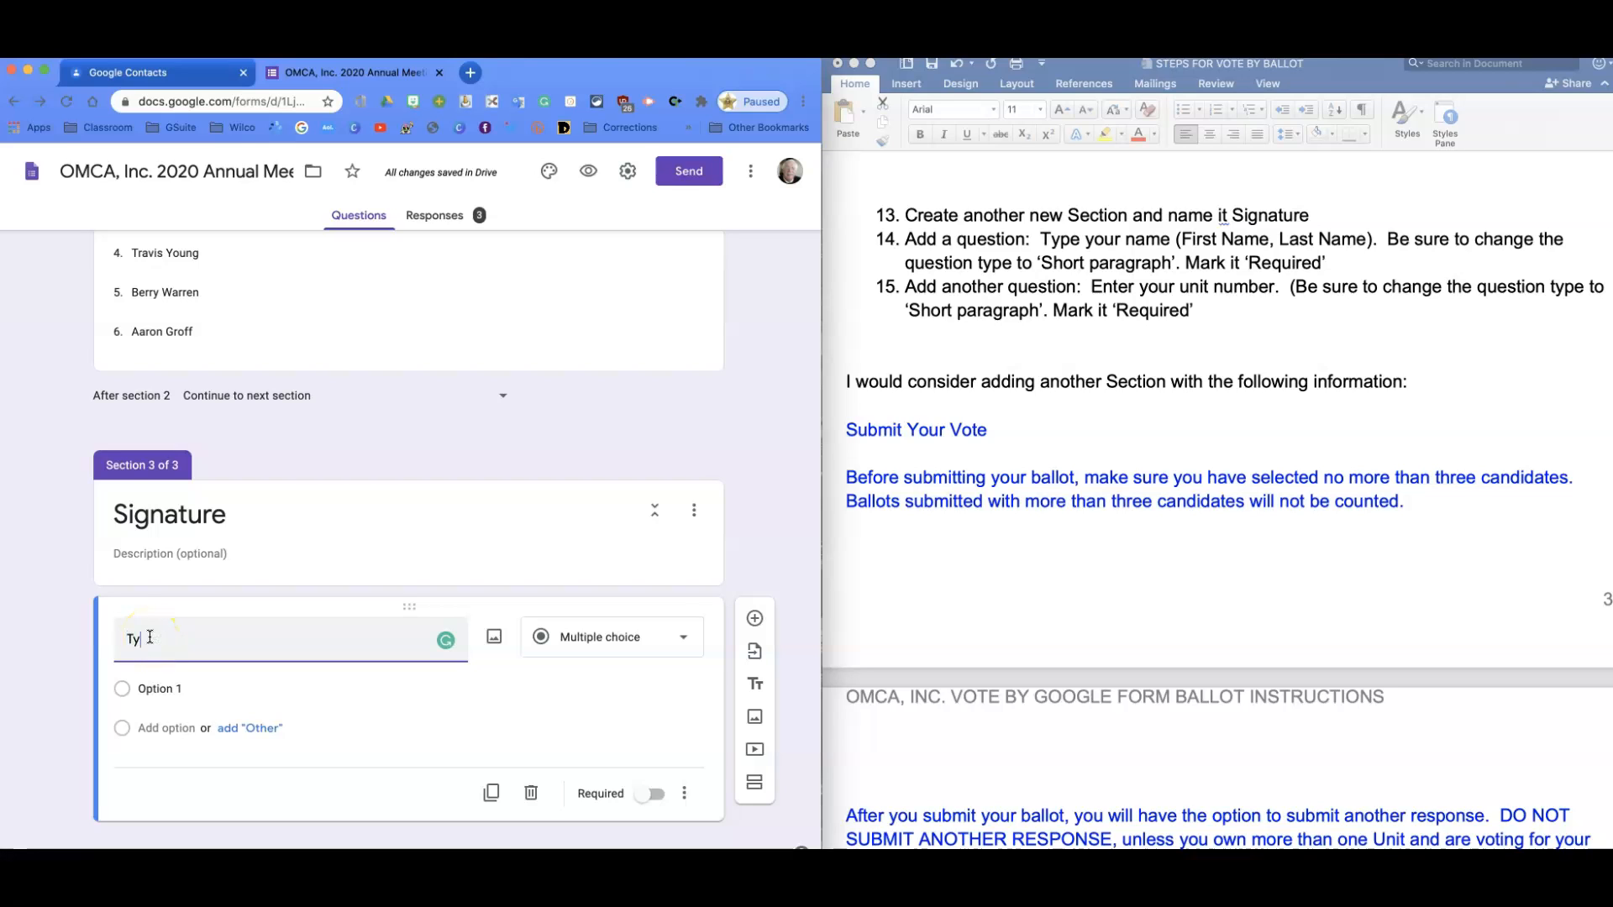
text(pe your name ()
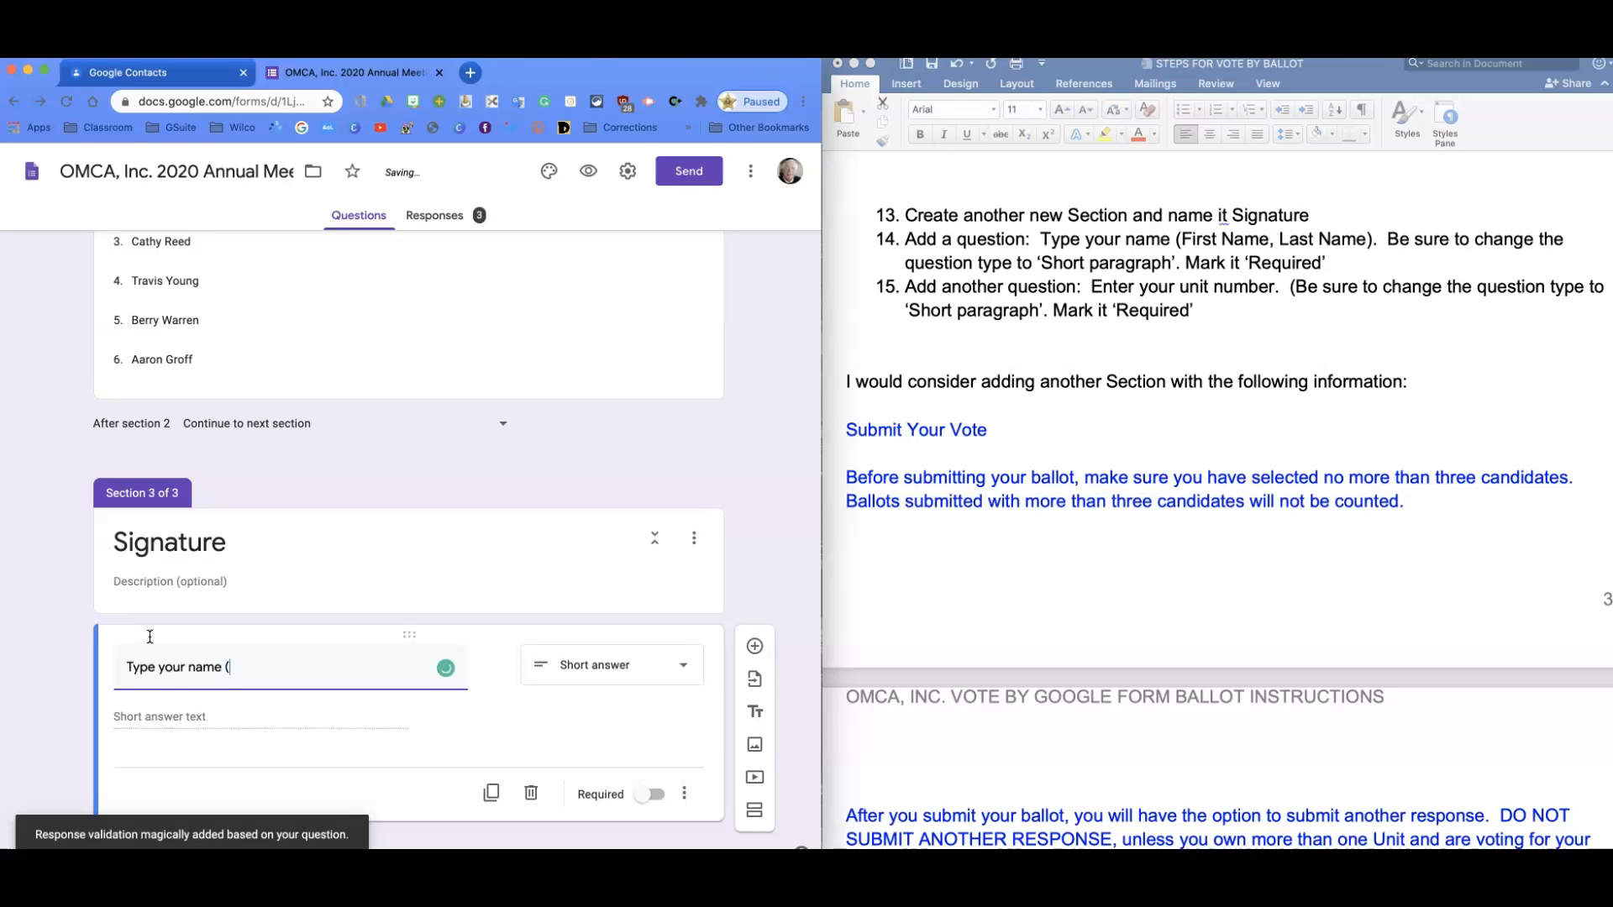
text(First)
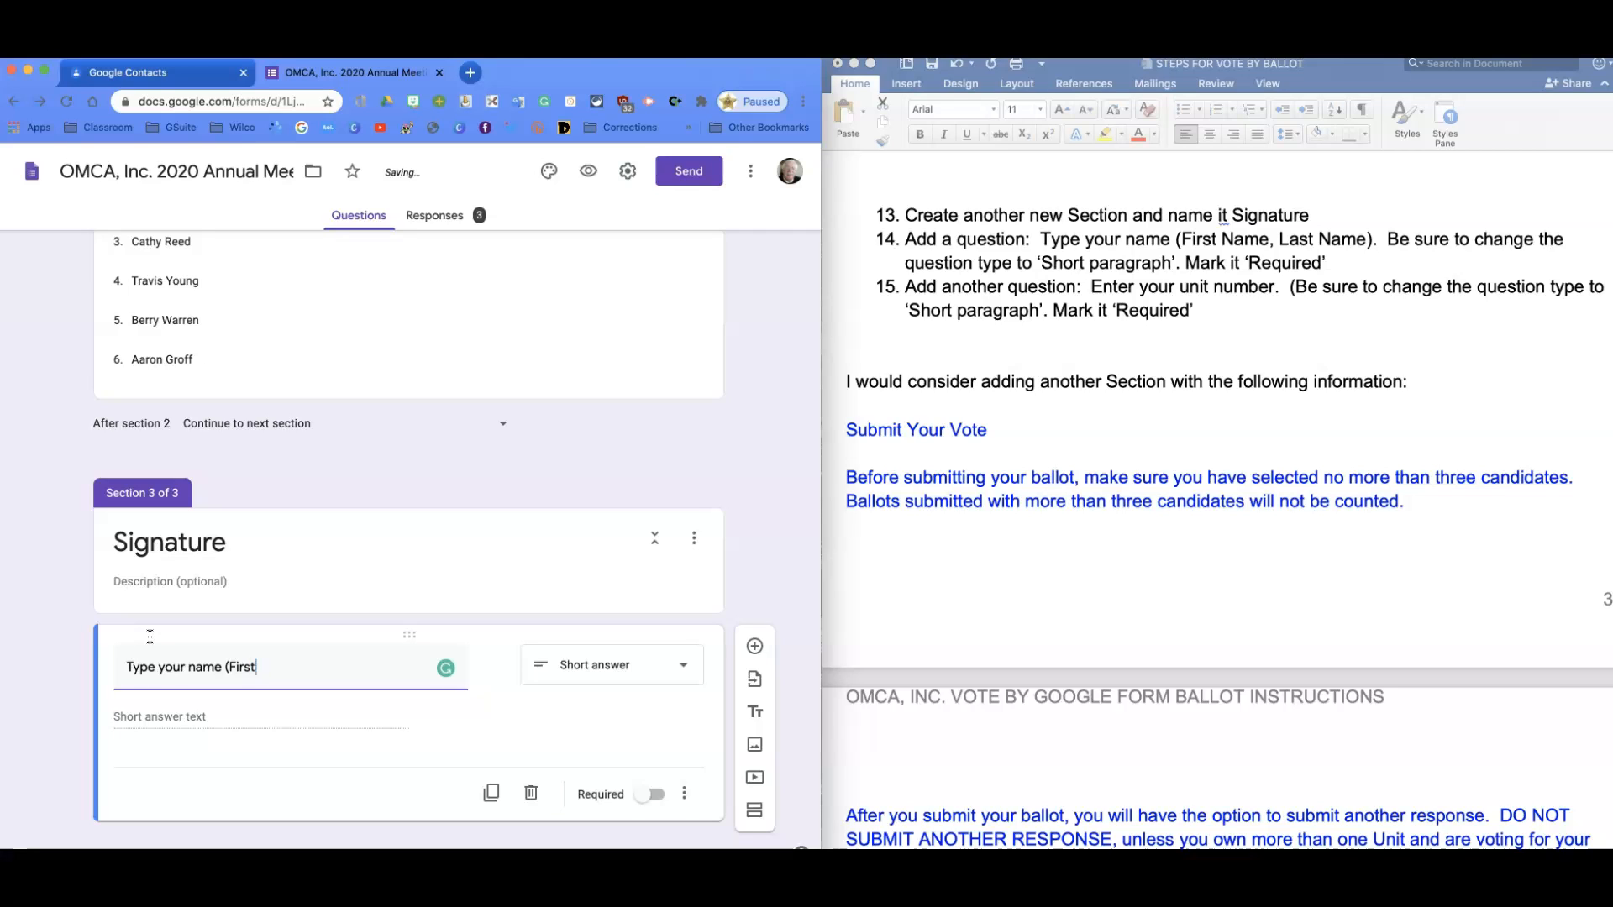
key(BackSpace)
key(BackSpace)
key(BackSpace)
text(Na)
click(650, 795)
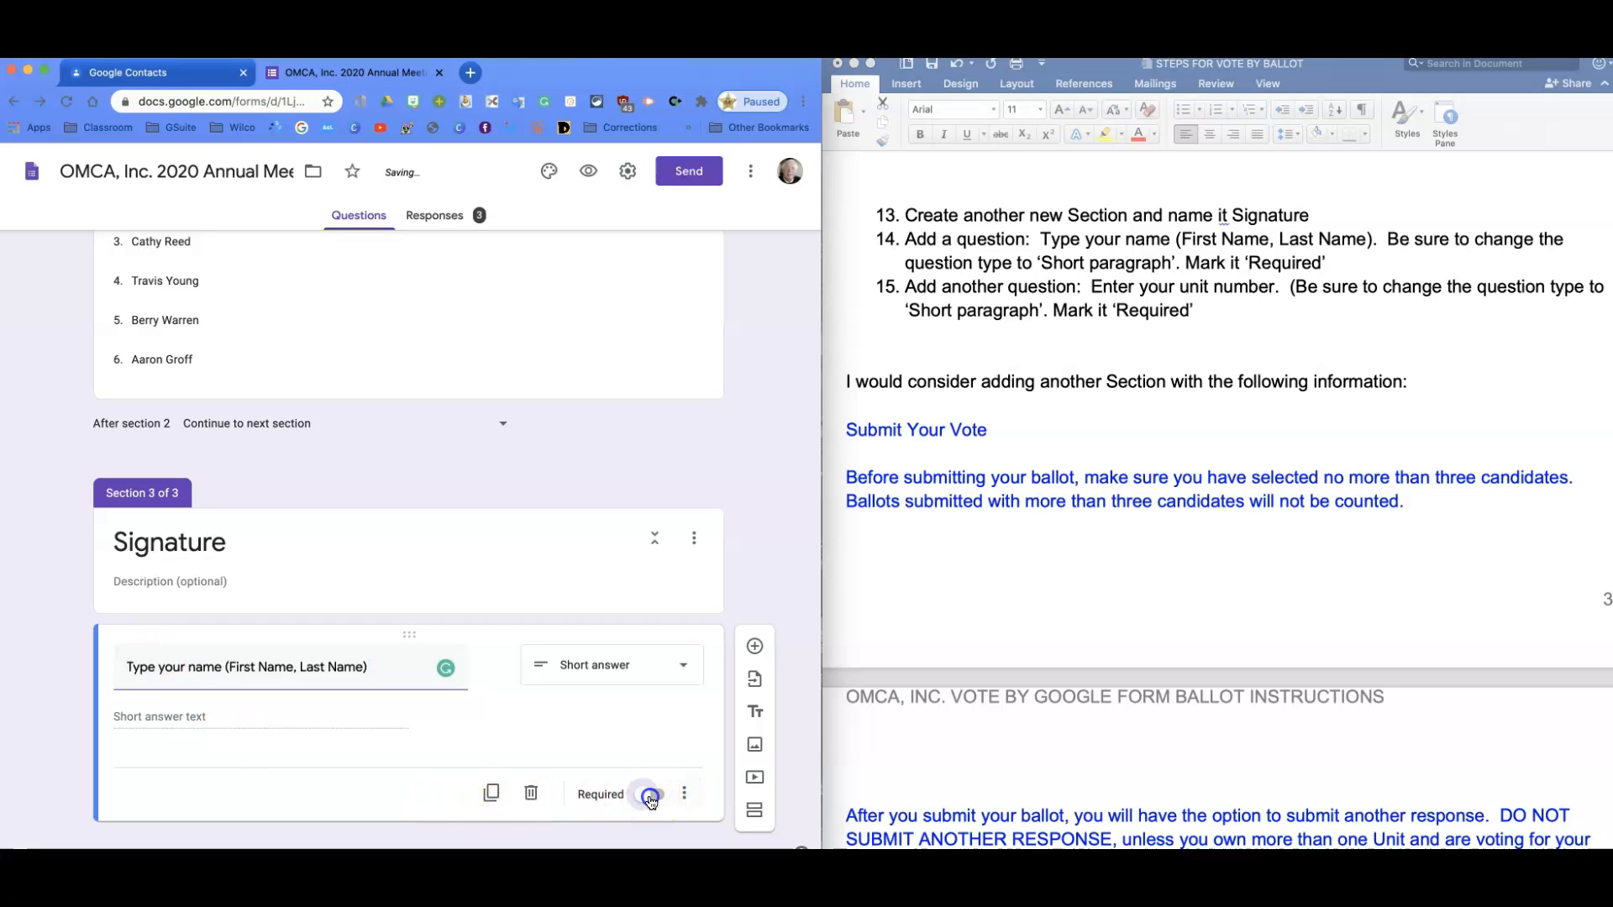
Add a required short-answer 'Enter unit number' question with its validation removed.
click(756, 648)
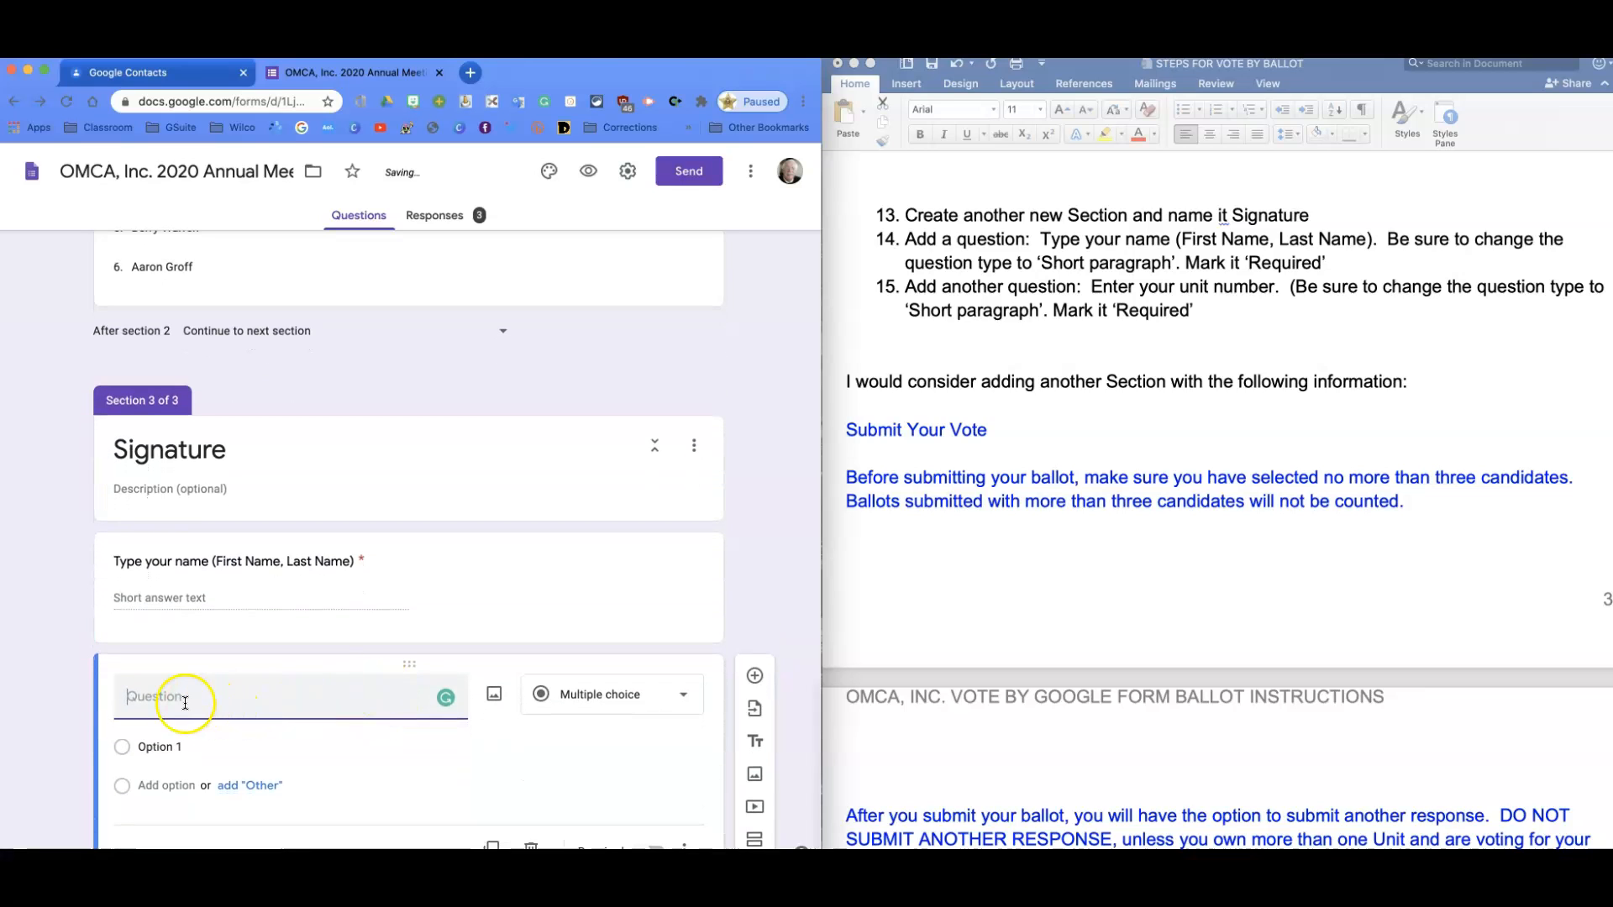
text(Enter unit number)
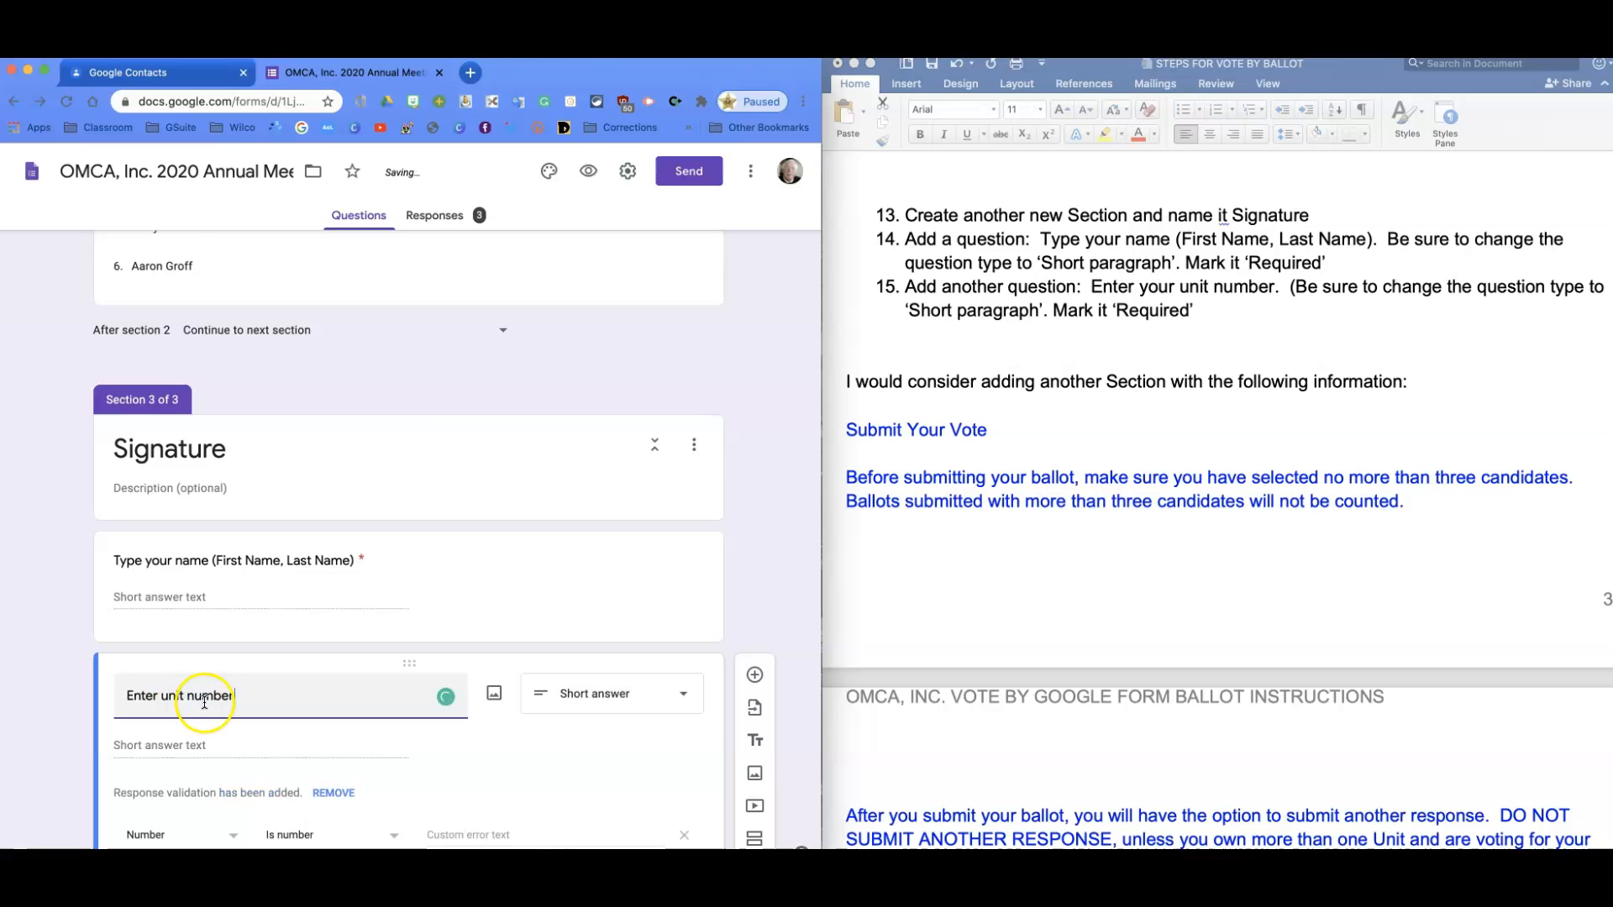
click(679, 704)
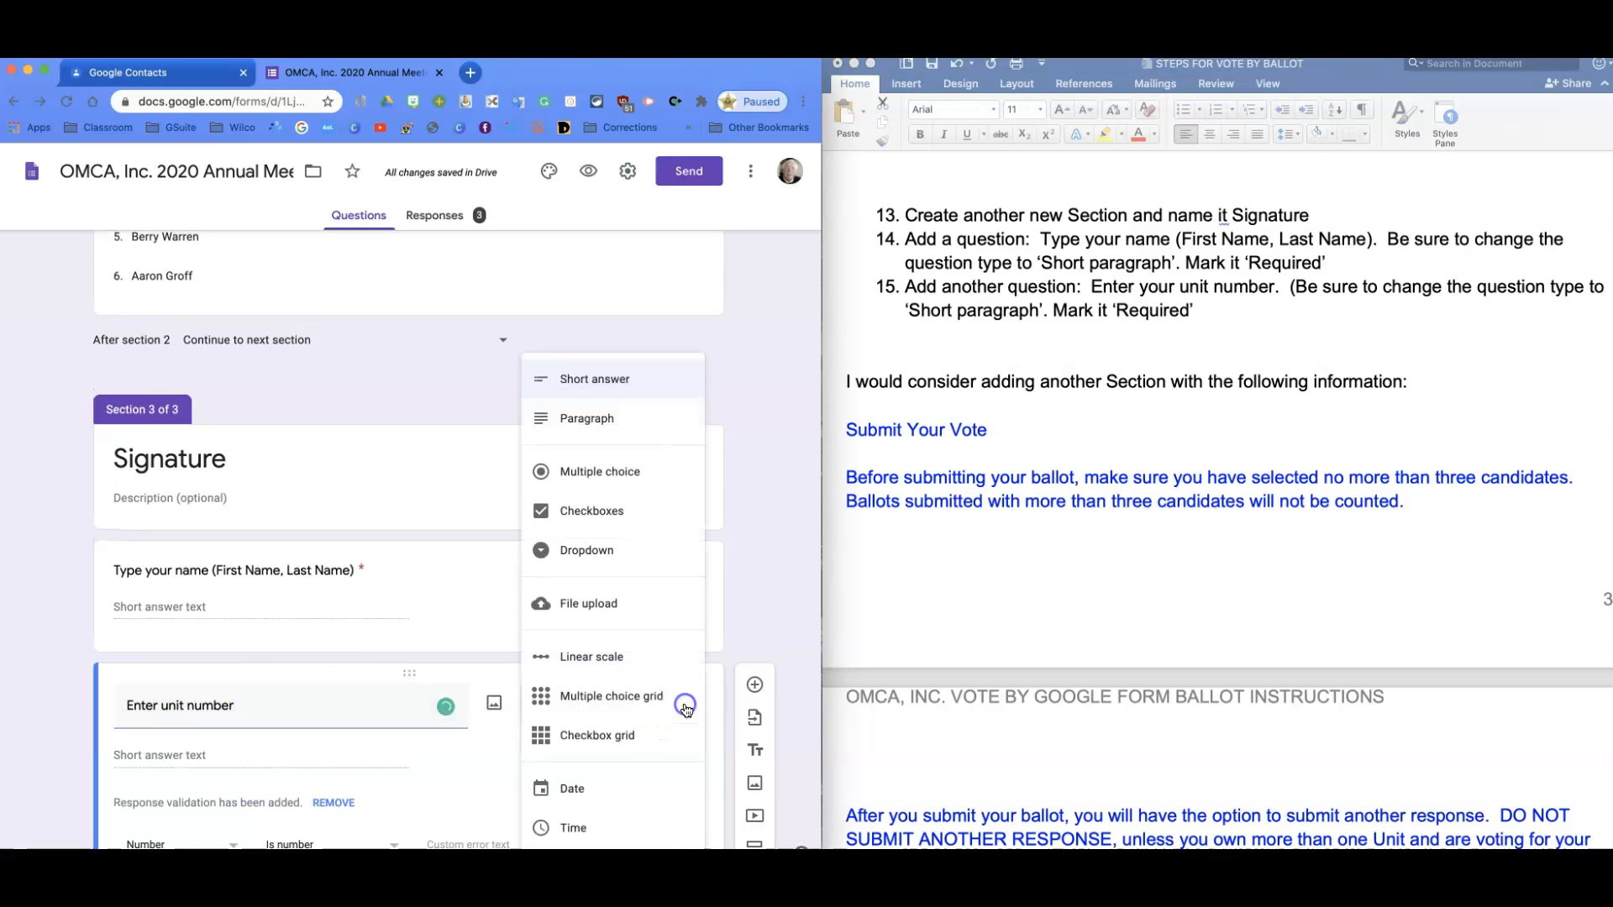
click(571, 378)
click(540, 575)
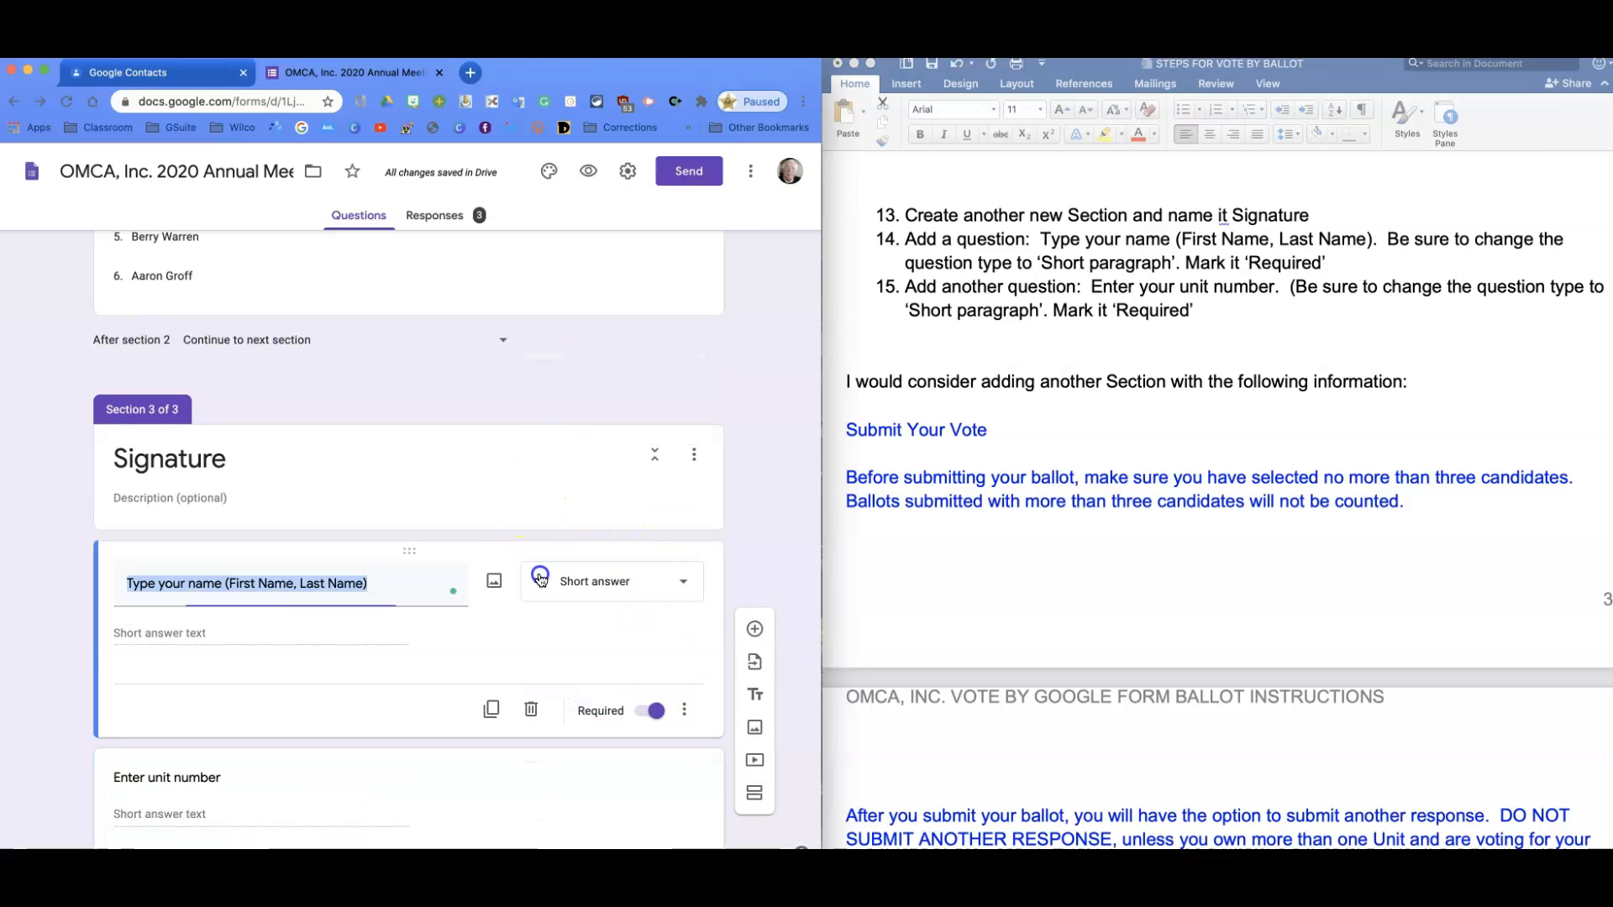
click(525, 756)
scroll(508, 739, down, 2)
scroll(508, 739, down, 1)
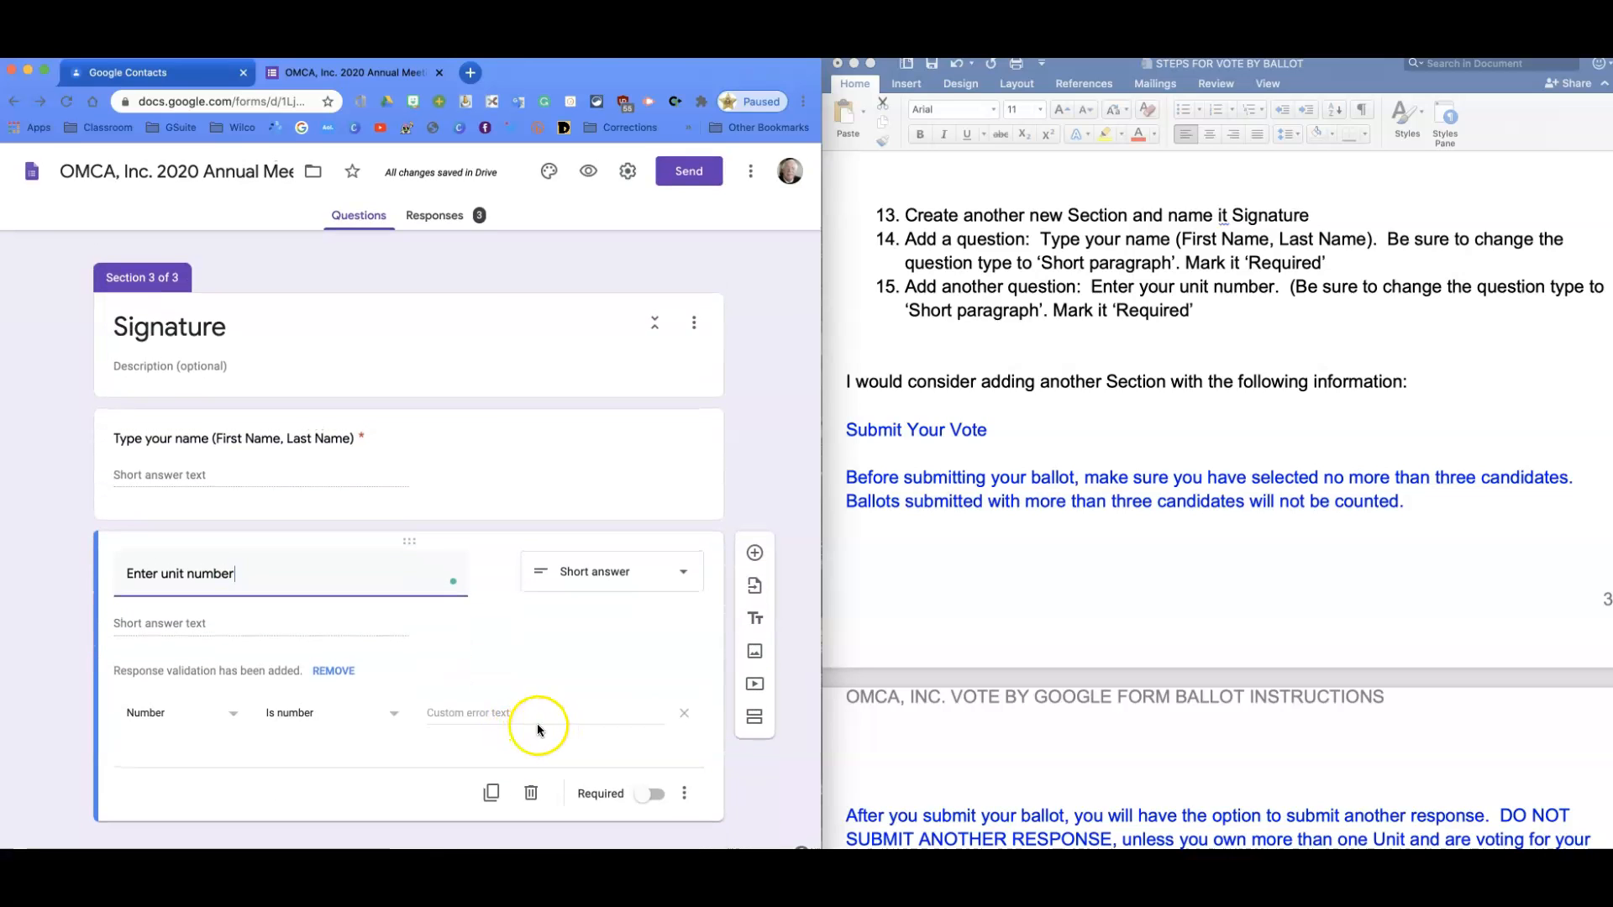
click(333, 672)
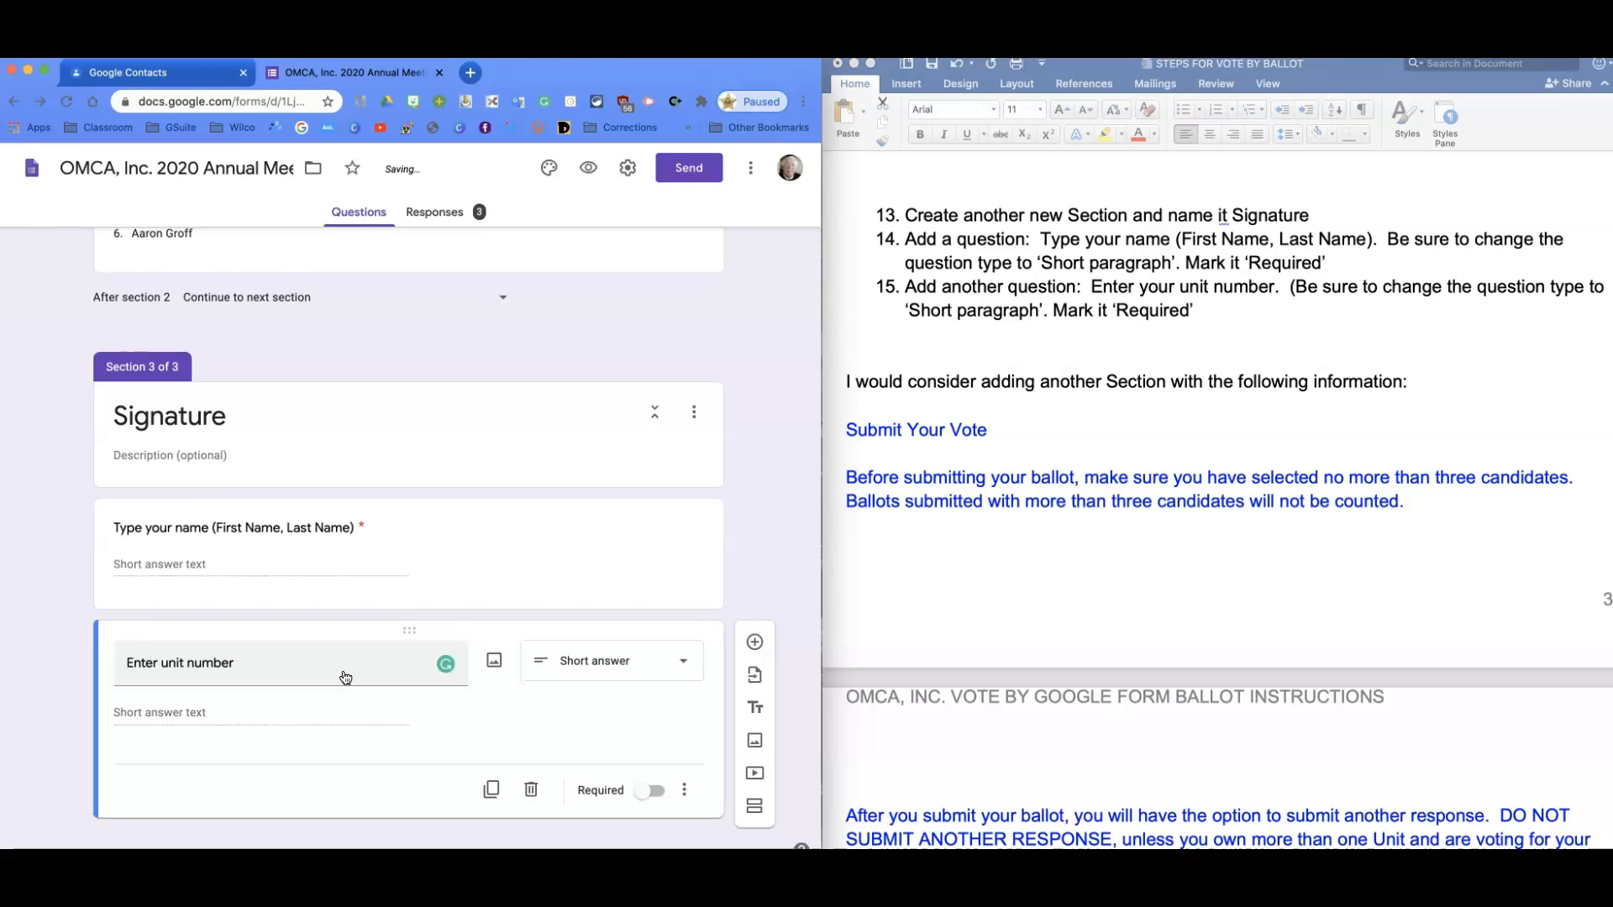
click(656, 795)
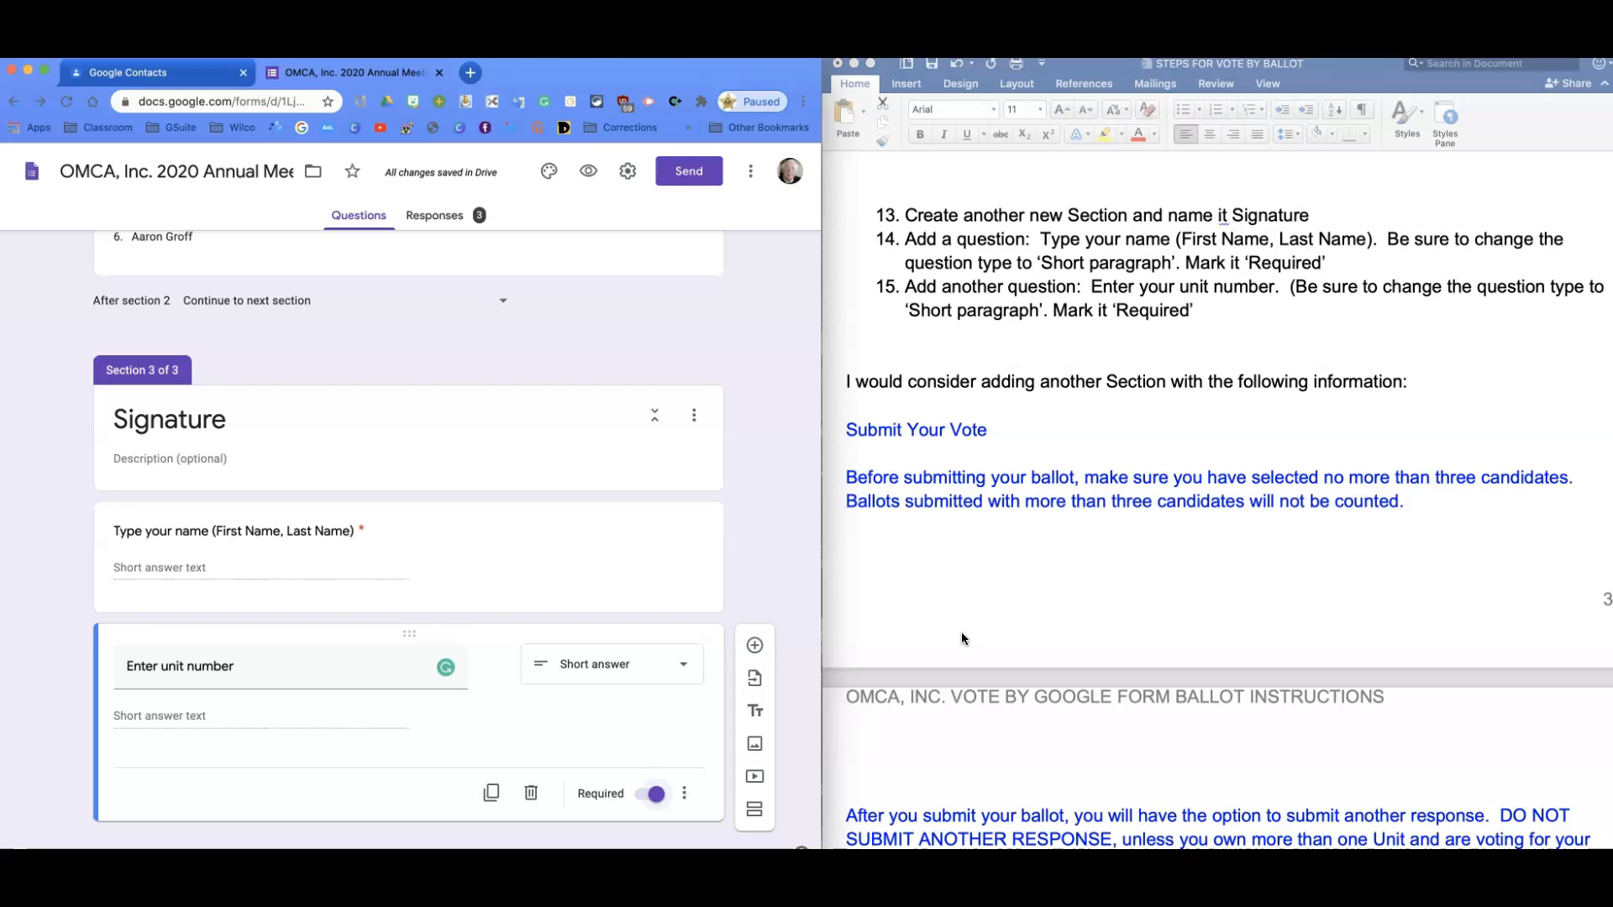
Add a new section after Signature titled 'Submit Your Vote'.
click(753, 817)
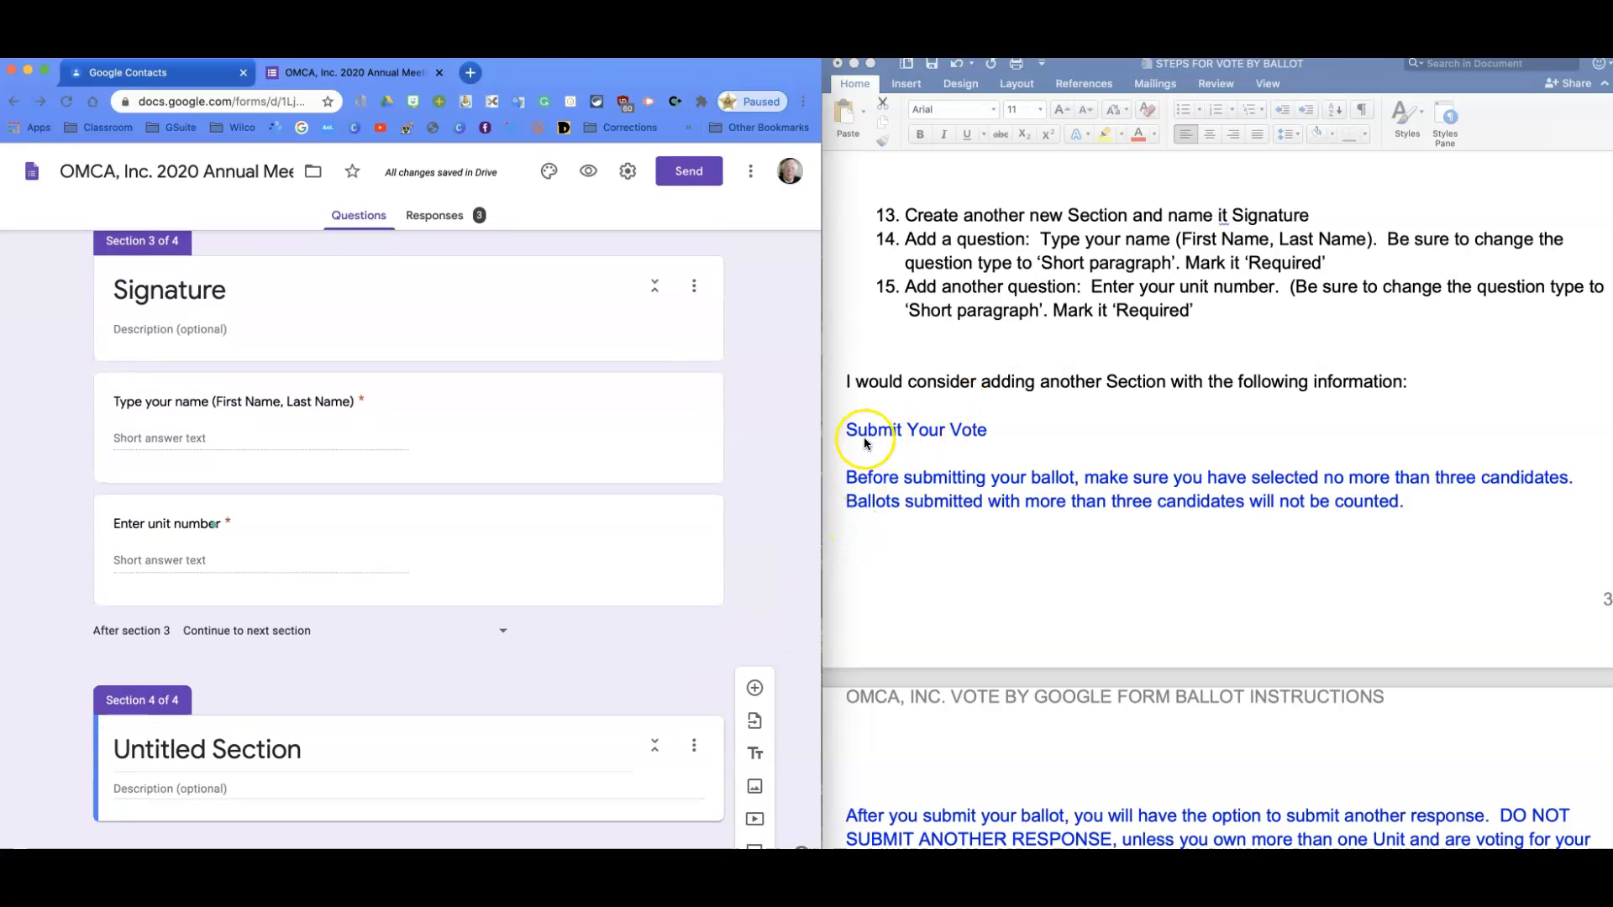
click(152, 751)
text(Su)
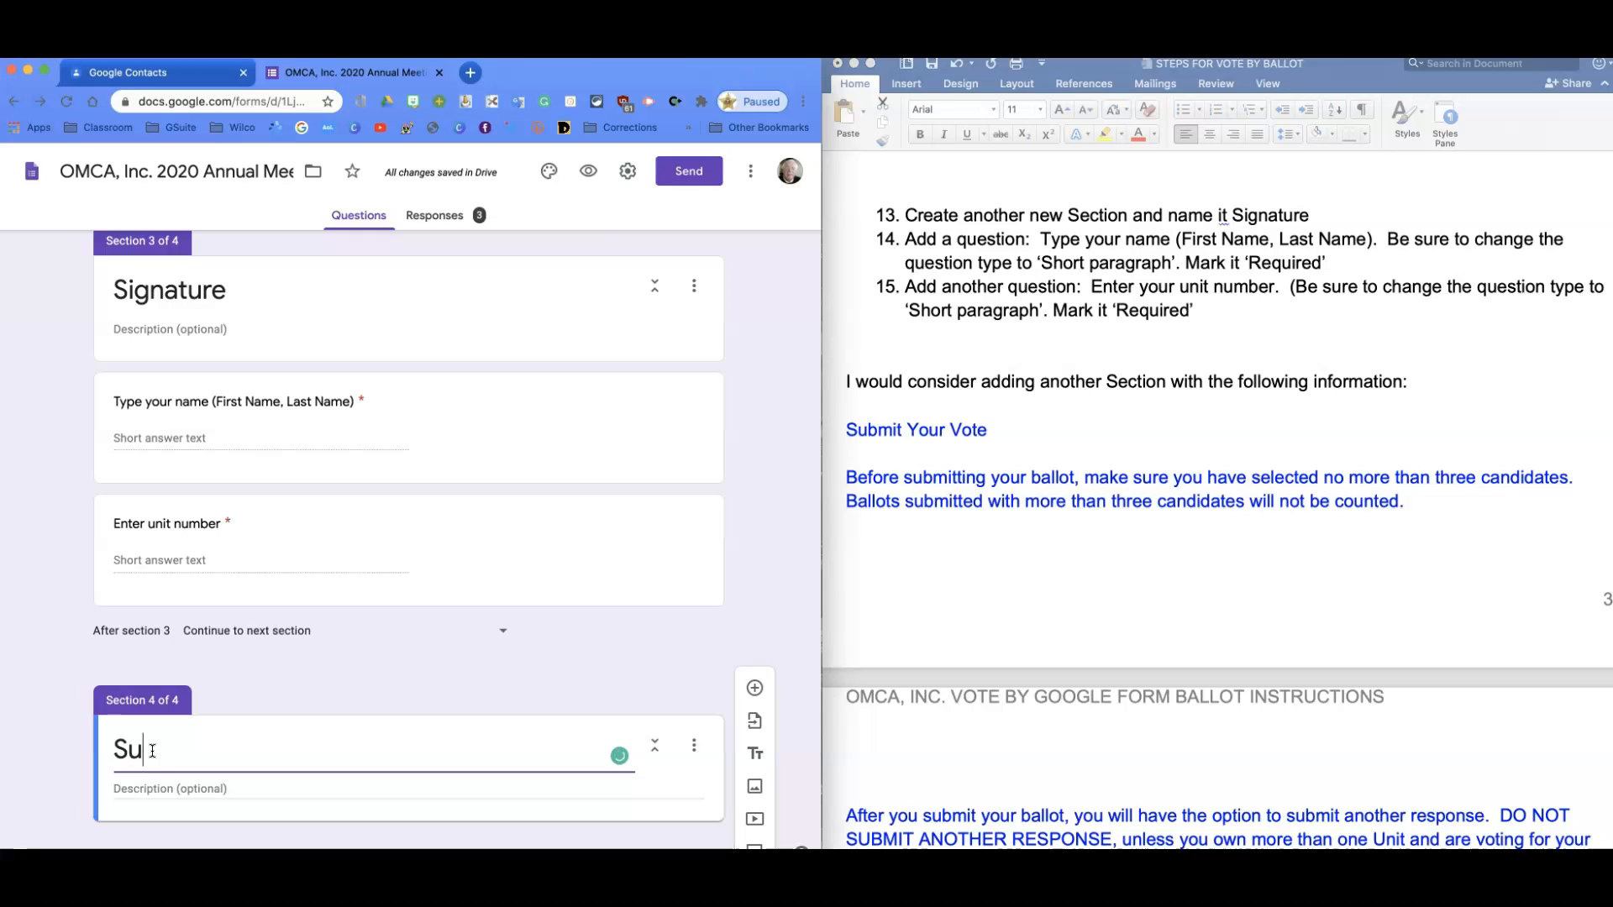
text(bmit Your Vote)
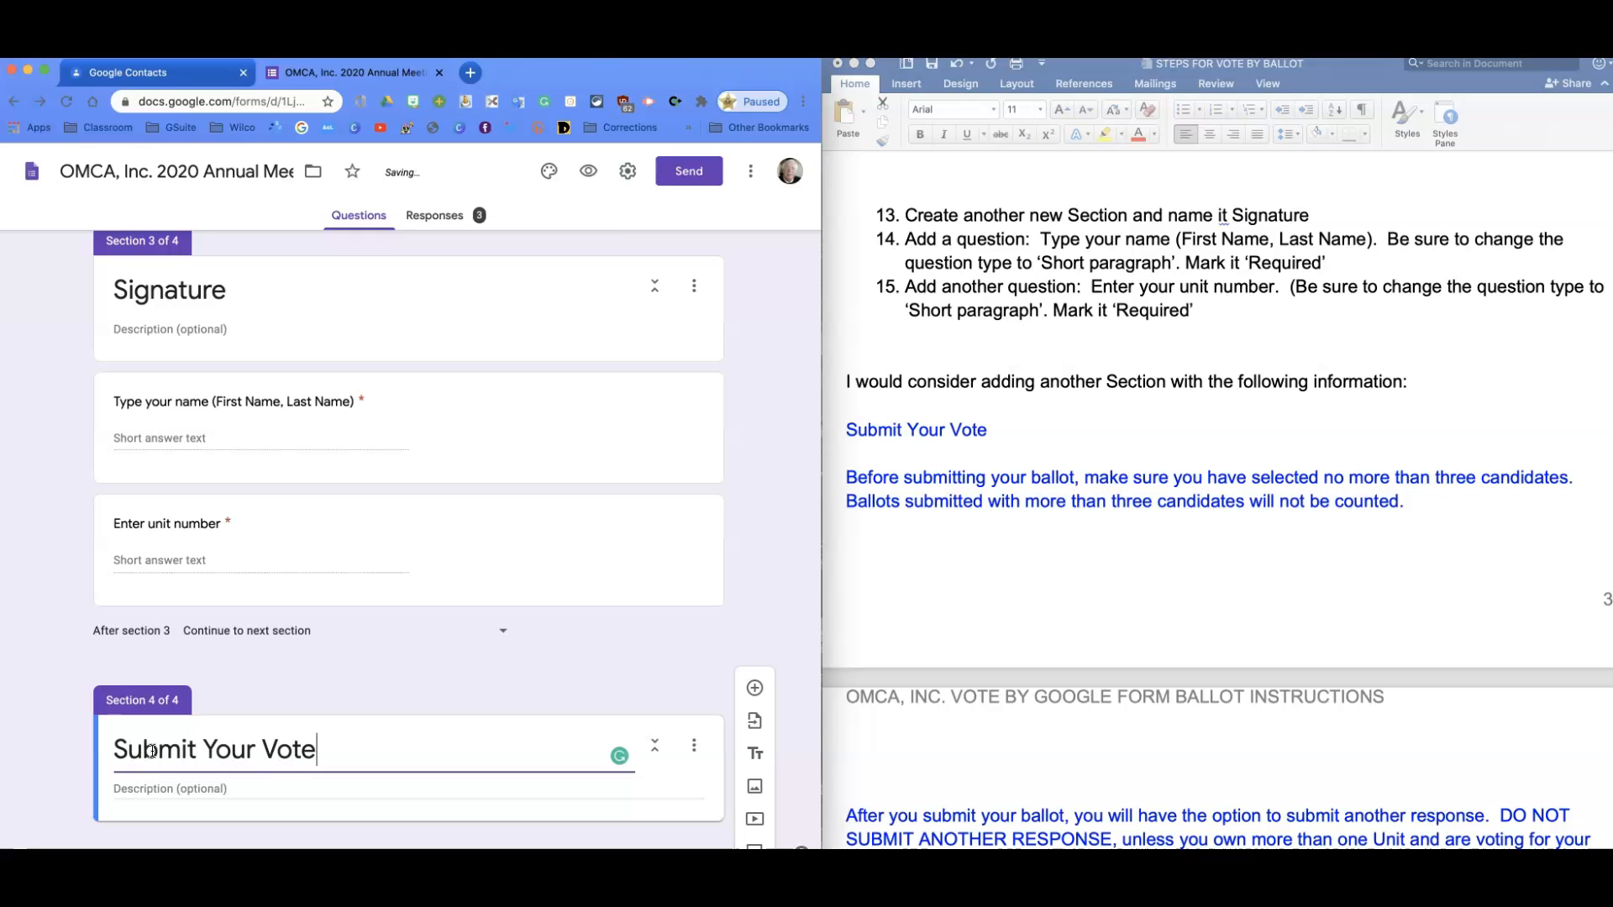
Copy the ballot instruction paragraphs from the Word document and paste them into the section description.
click(933, 635)
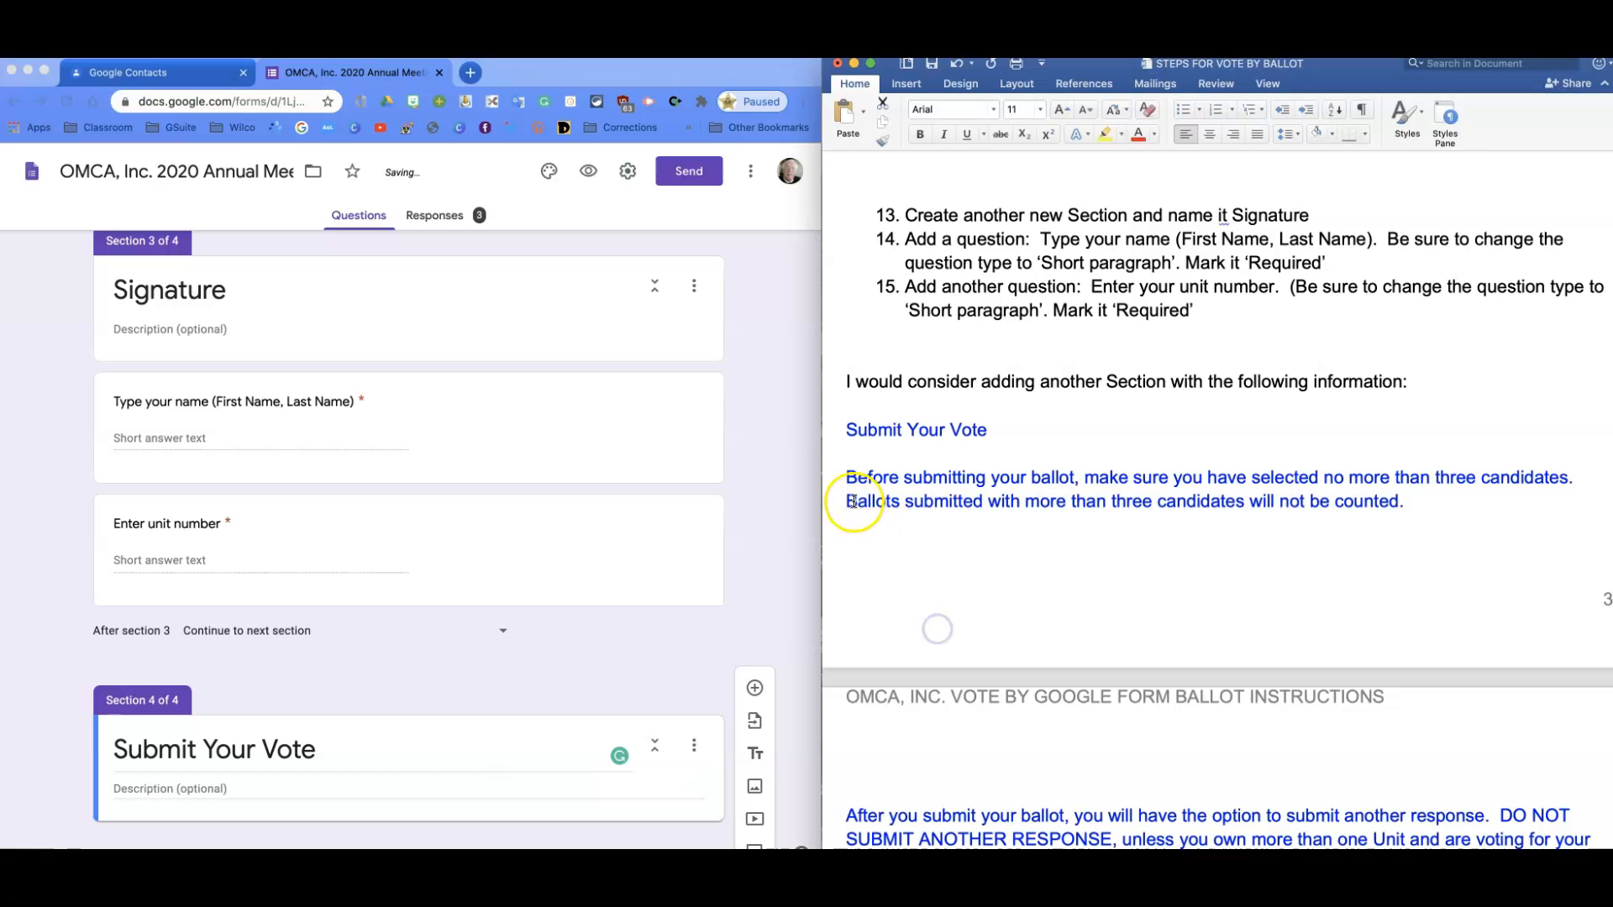
drag(846, 483, 1281, 509)
click(551, 432)
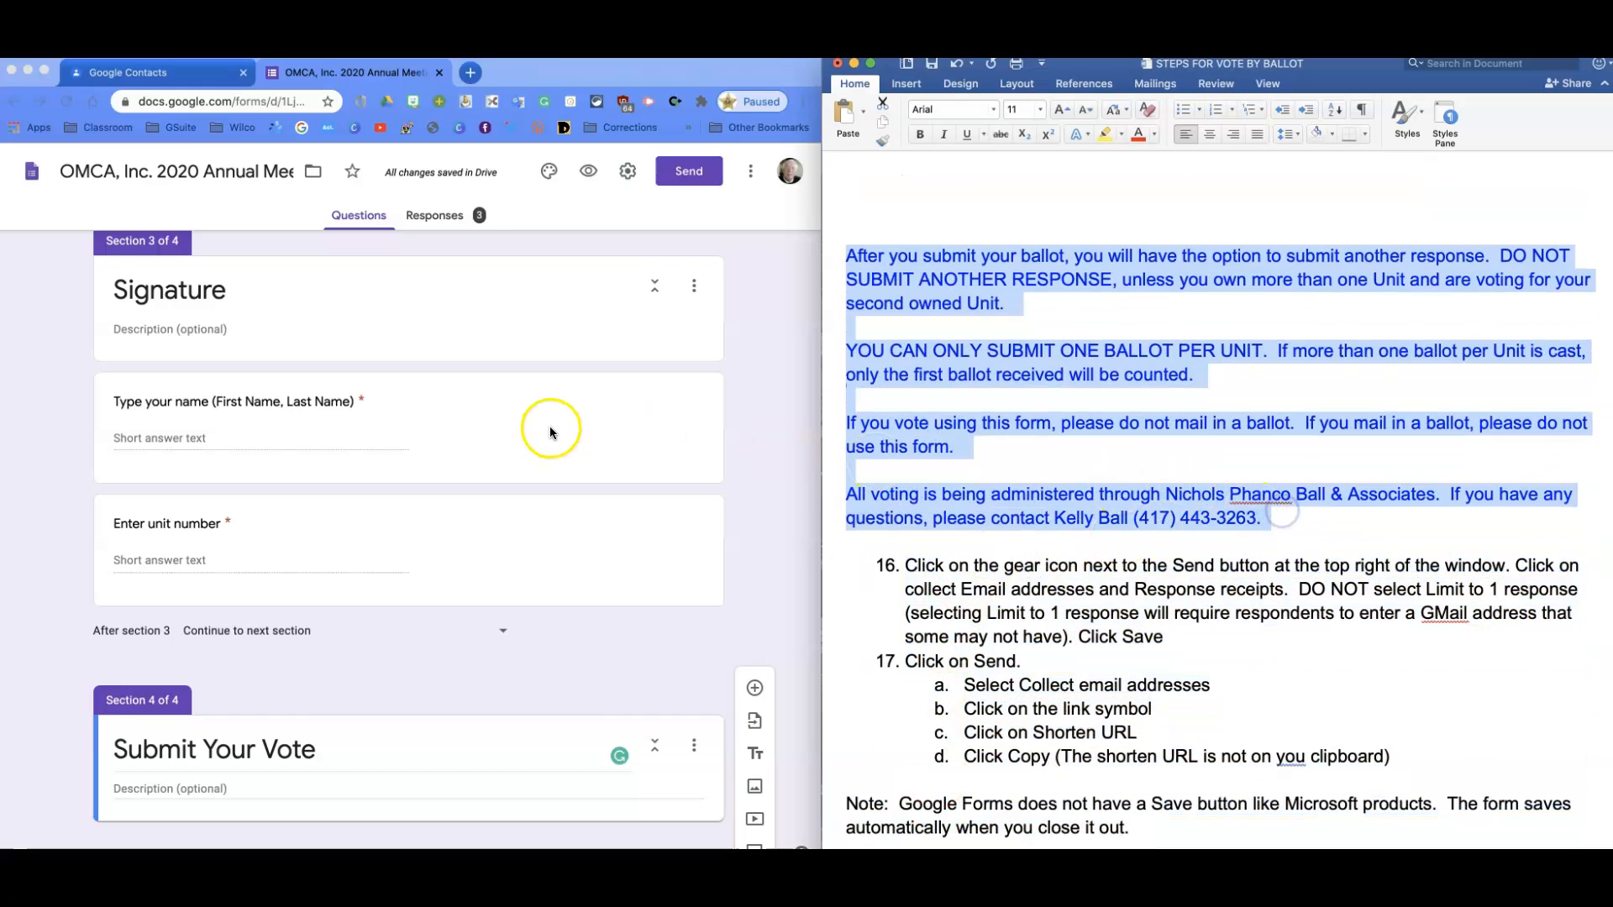
click(127, 787)
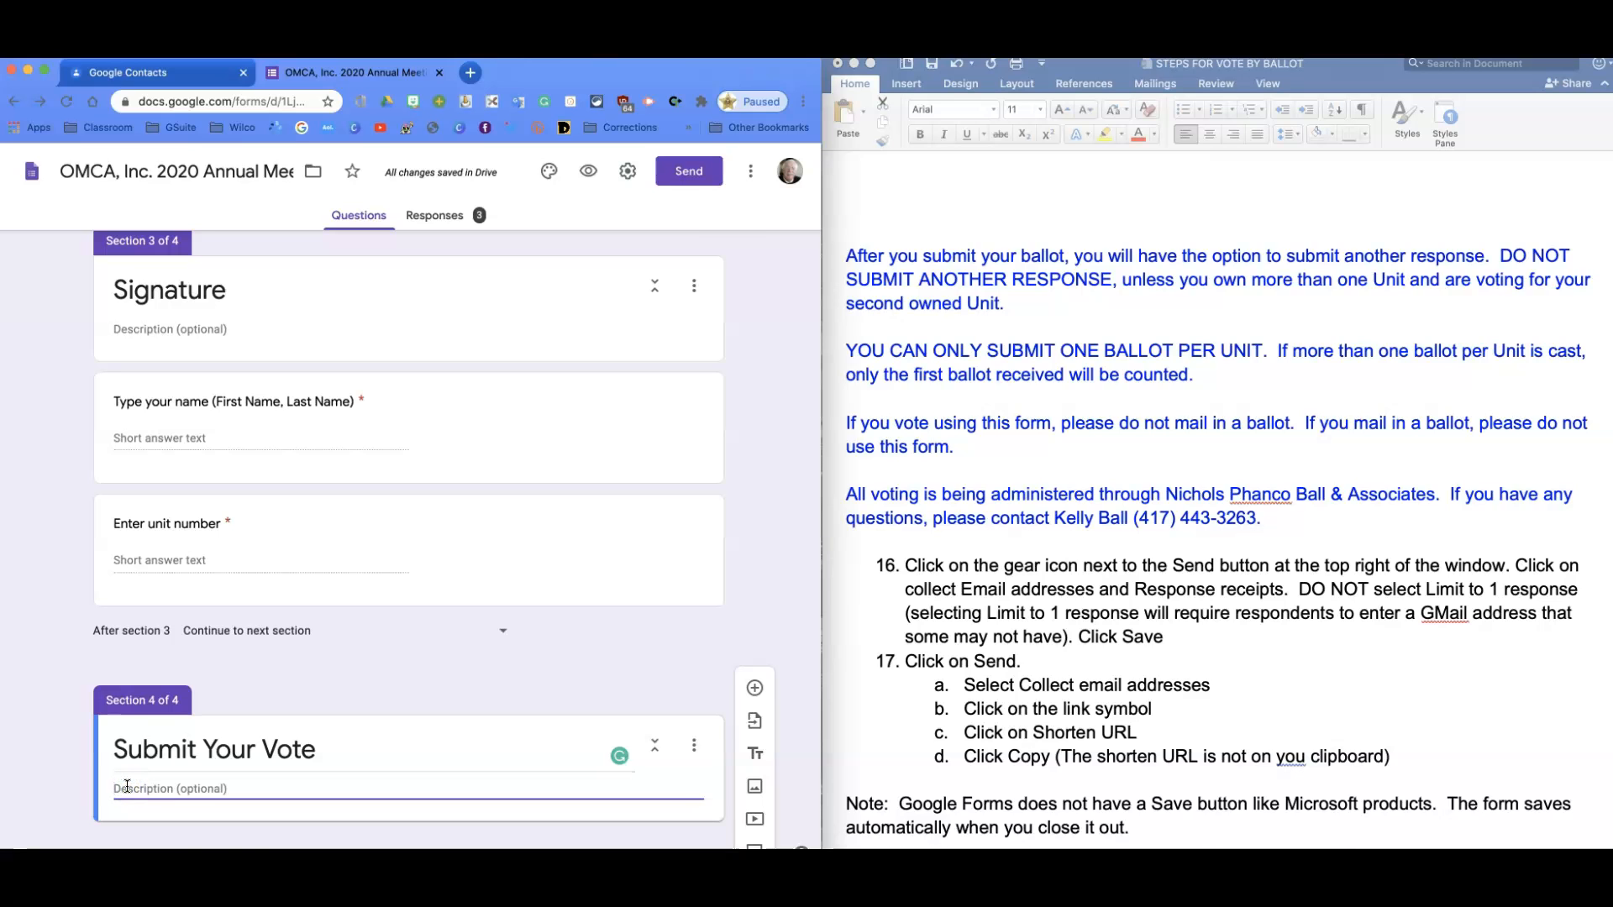
click(83, 760)
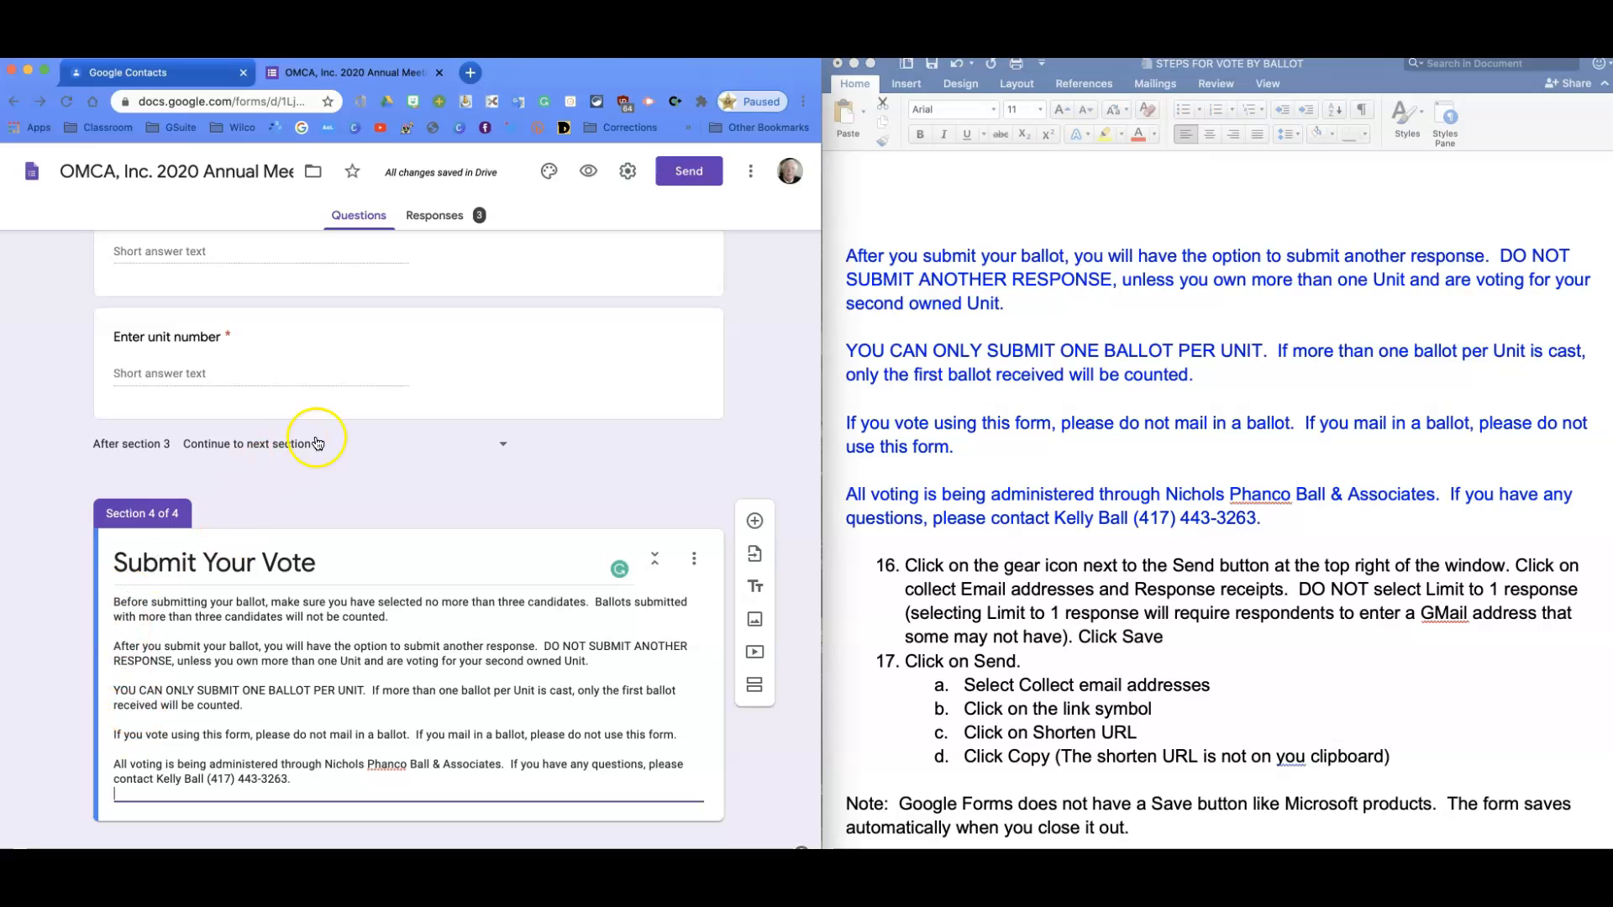
In Settings, leave 'Limit to 1 response' unchecked and save the settings.
click(628, 181)
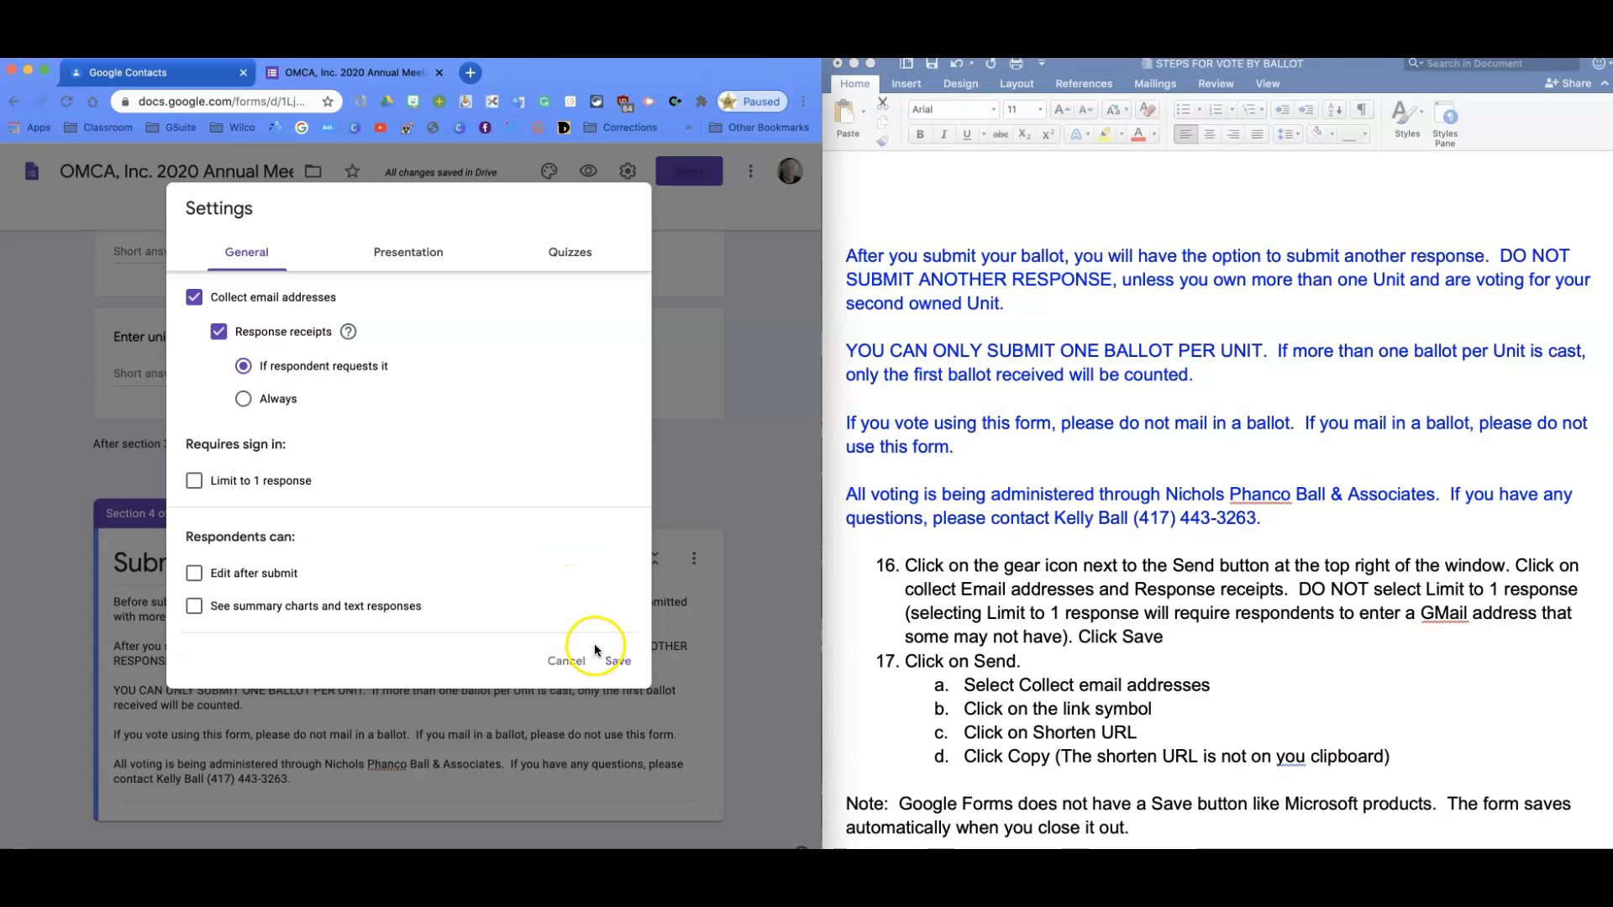
click(218, 494)
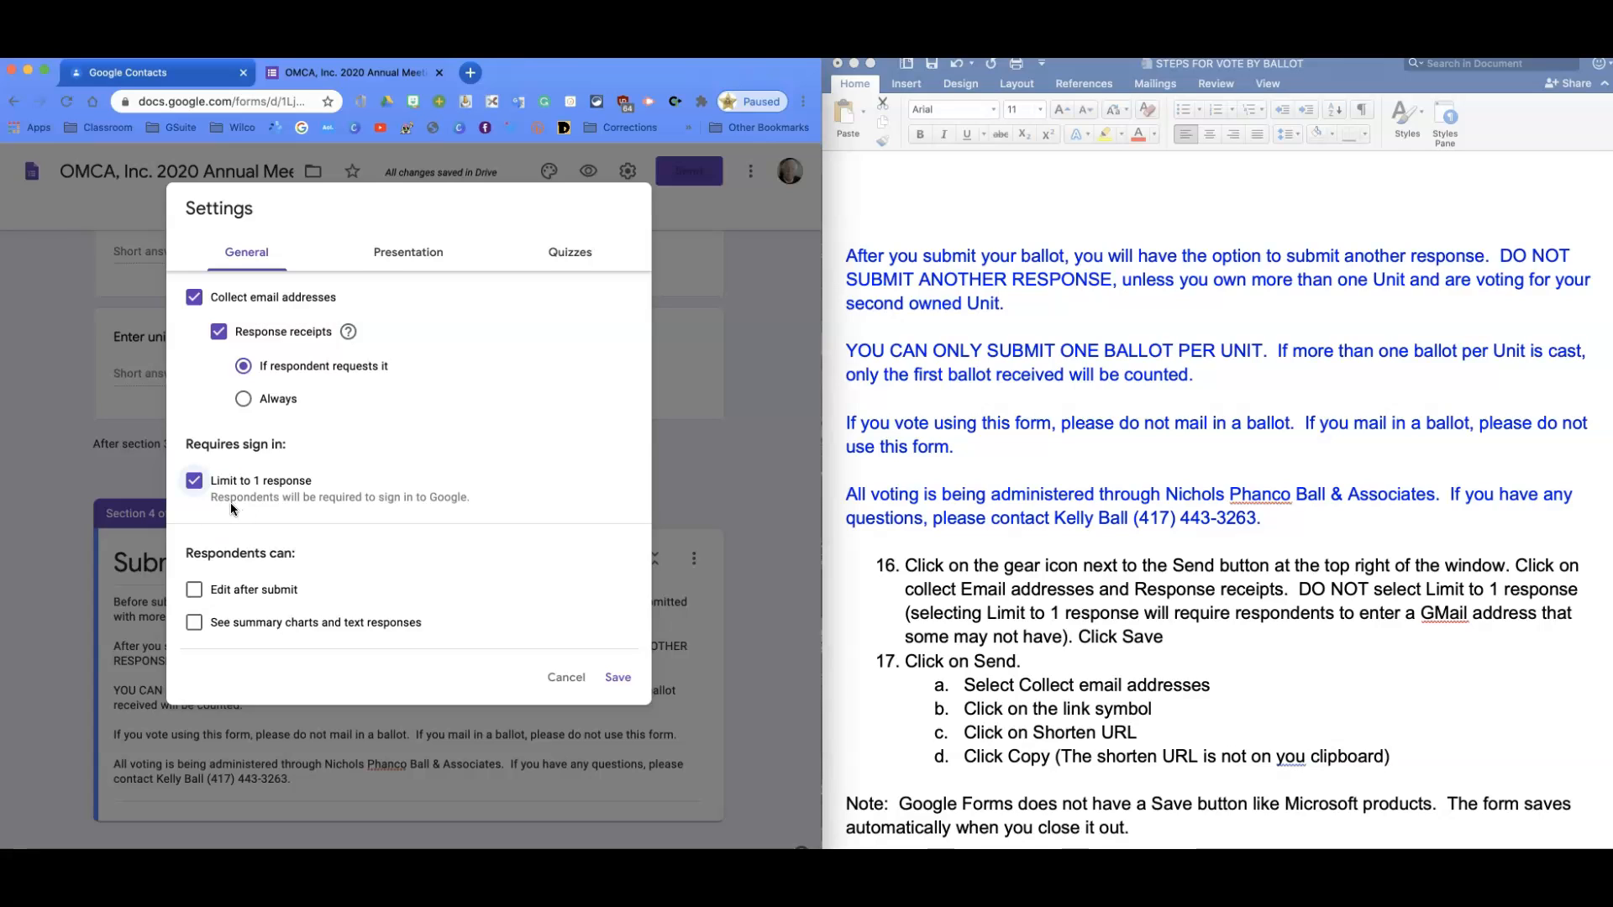
click(194, 481)
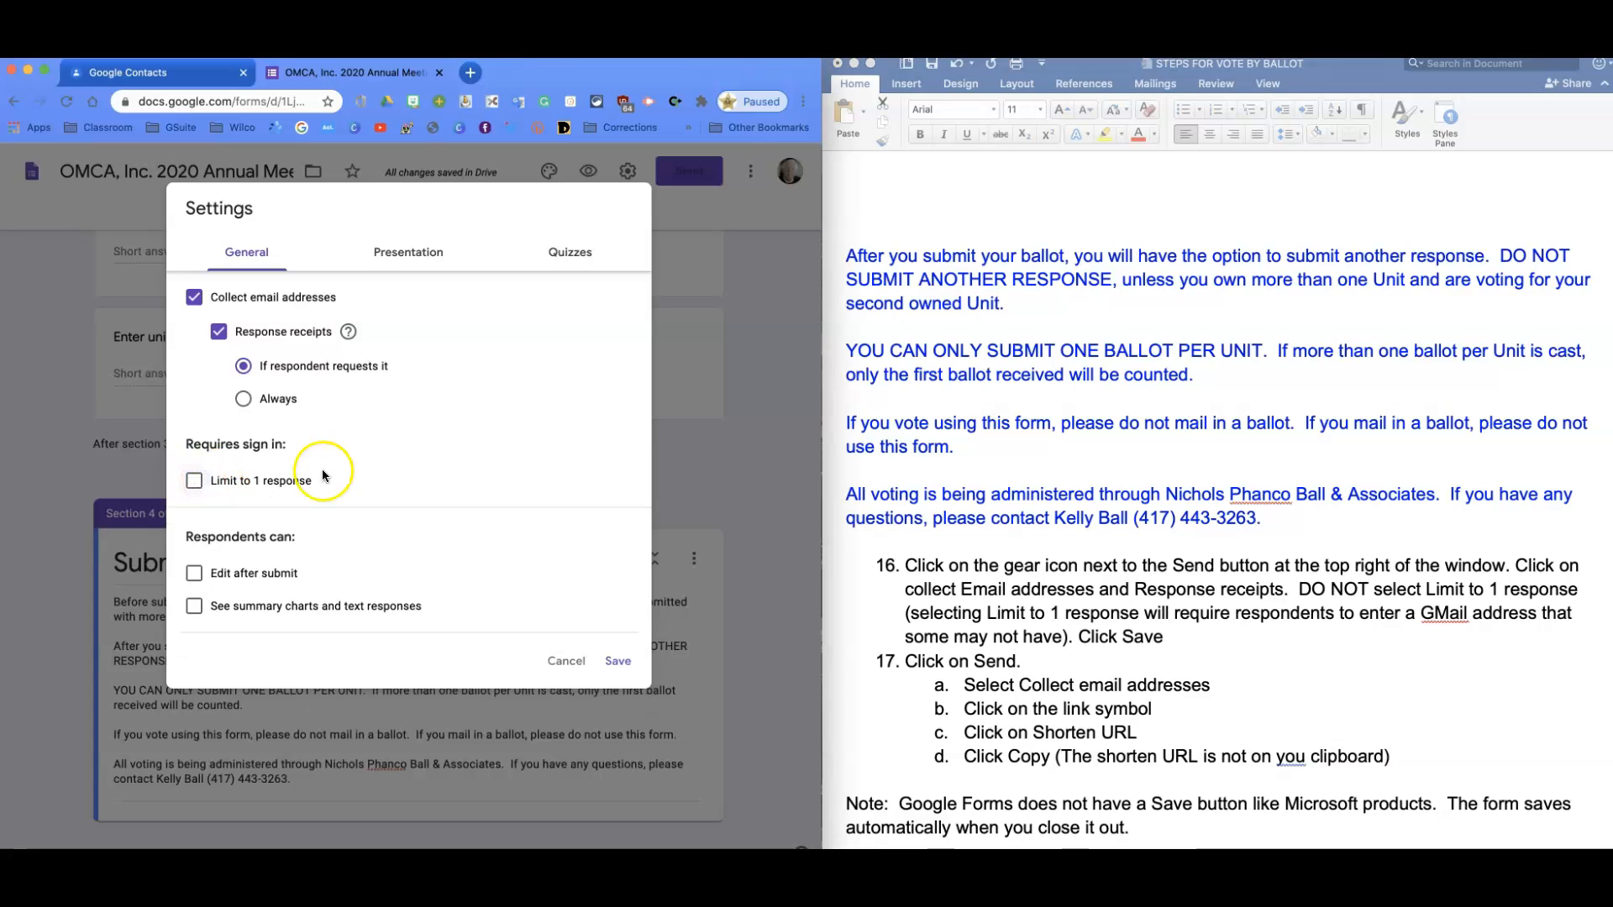
click(621, 663)
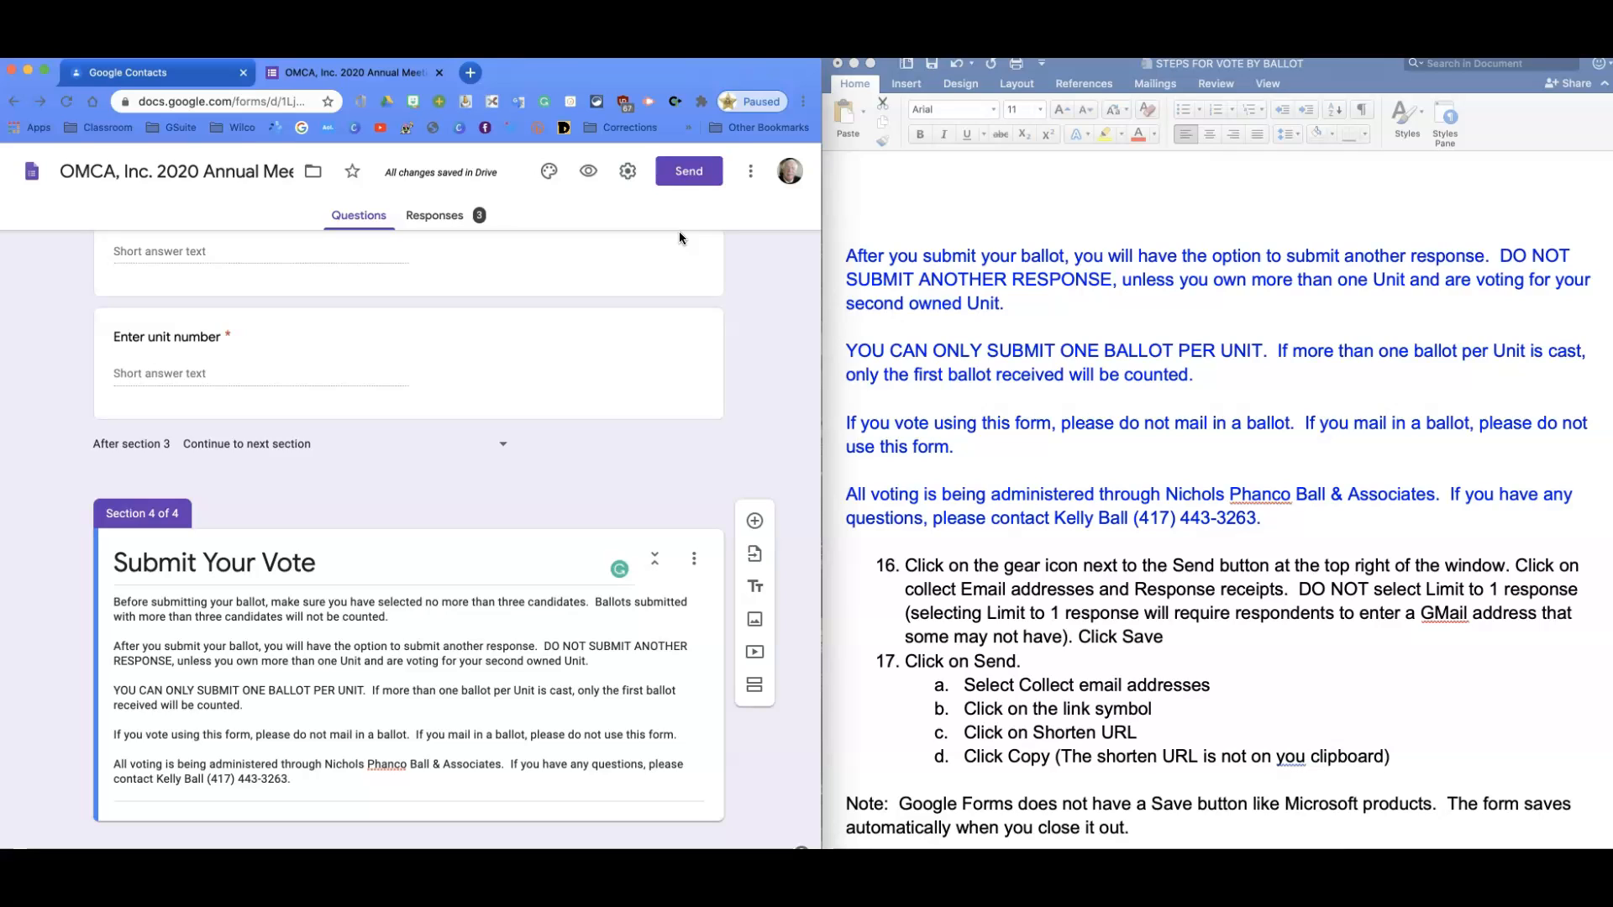
Copy the form's link with Shorten URL enabled, then close the Send form dialog.
click(670, 185)
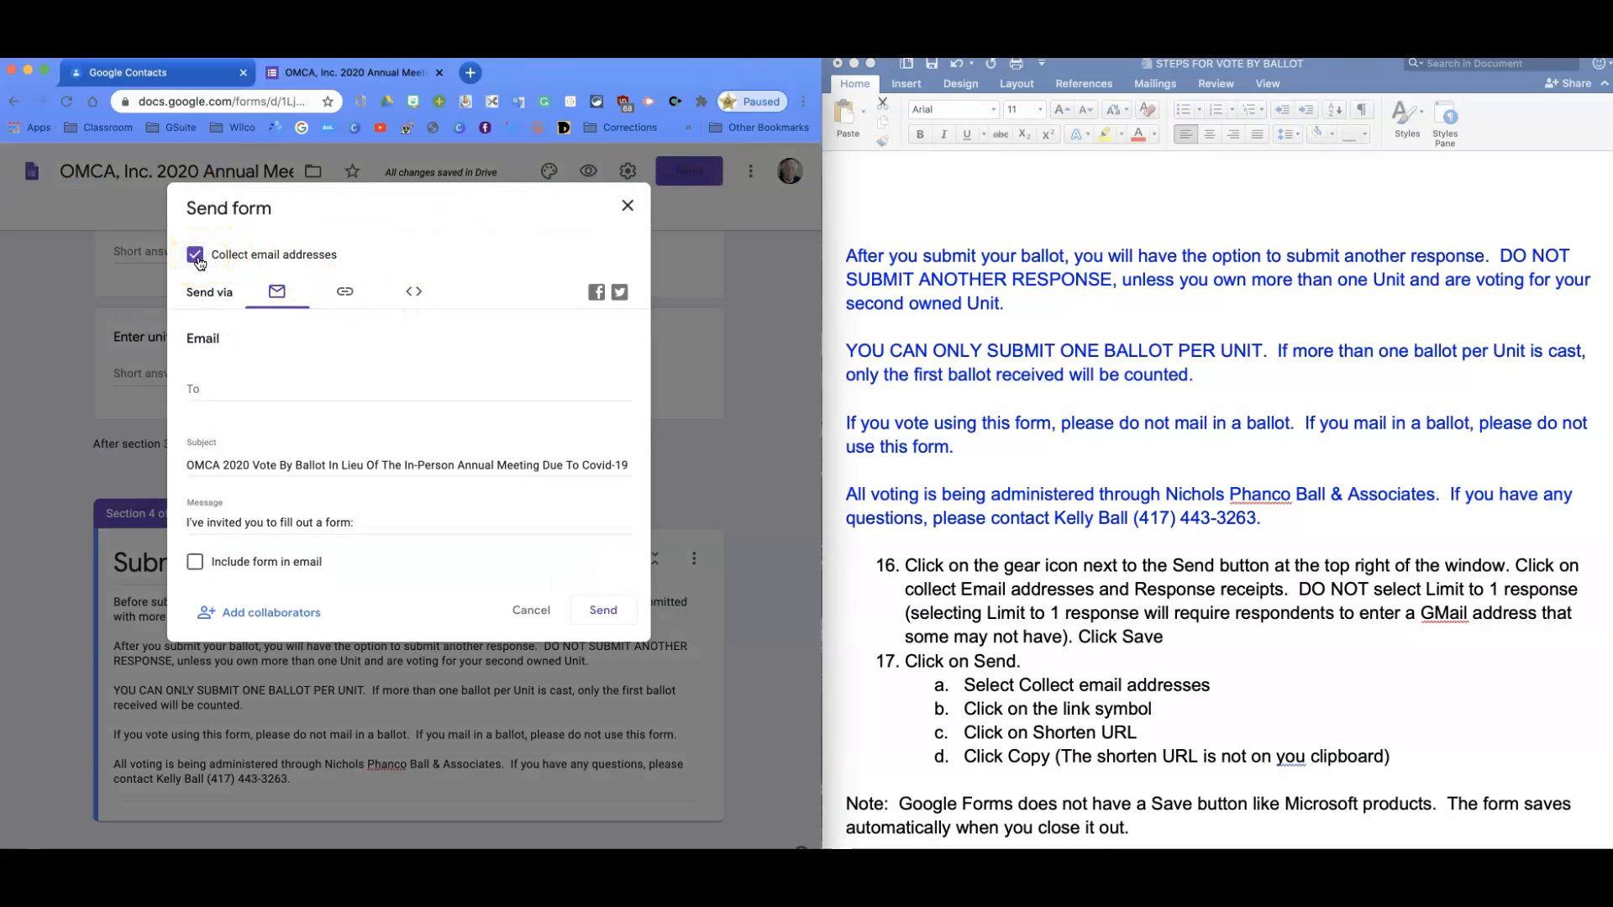
click(345, 294)
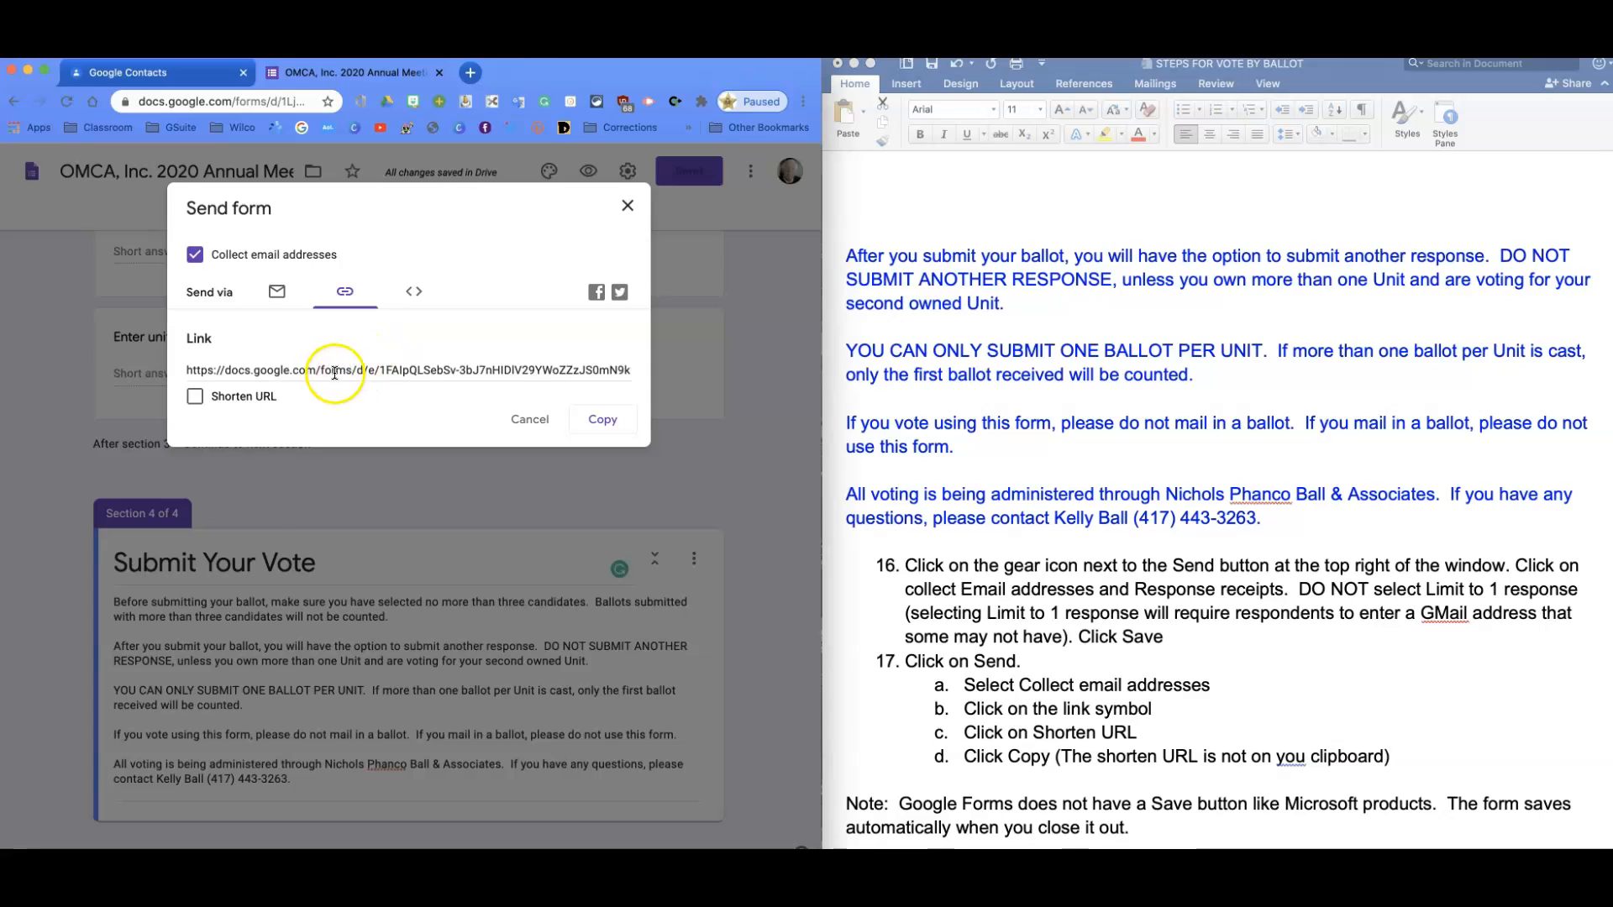
click(196, 397)
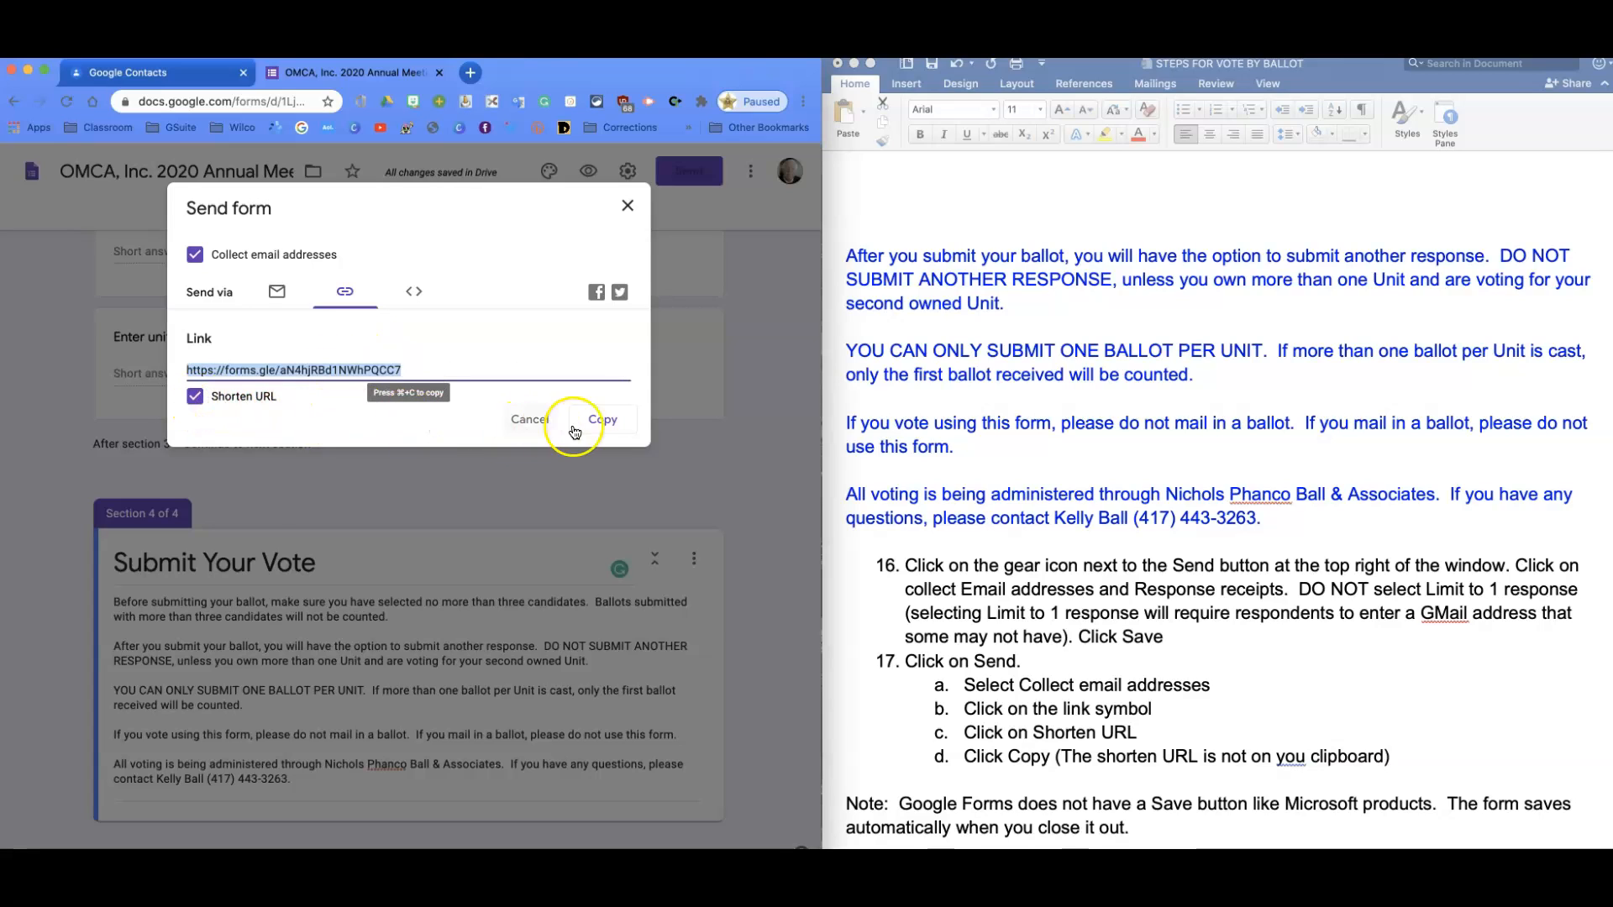
click(603, 424)
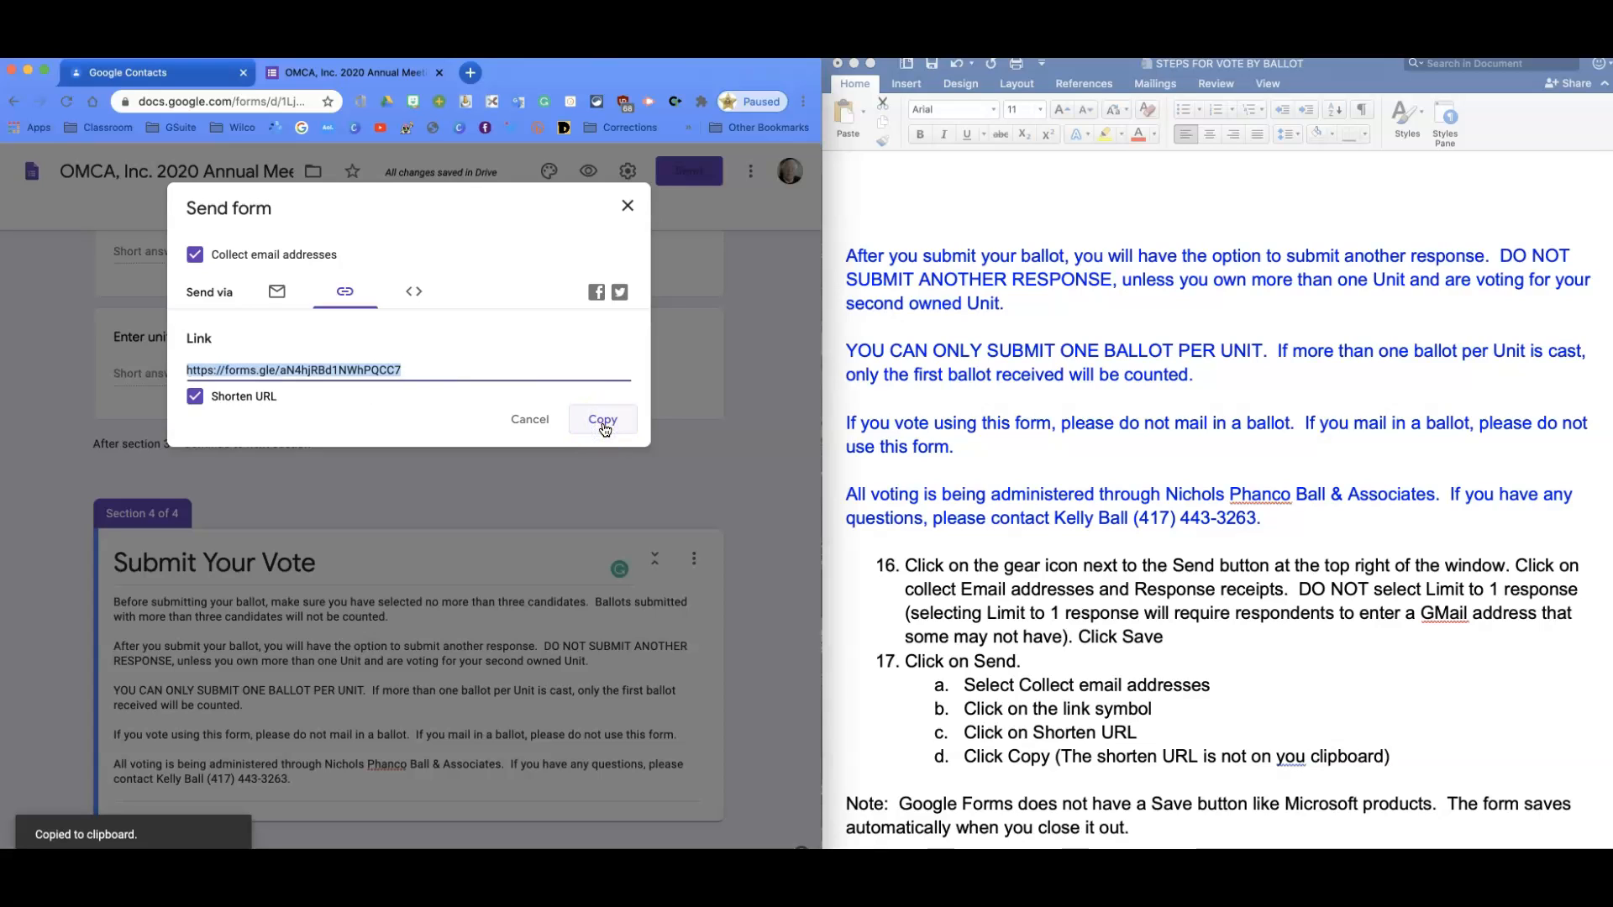
click(628, 207)
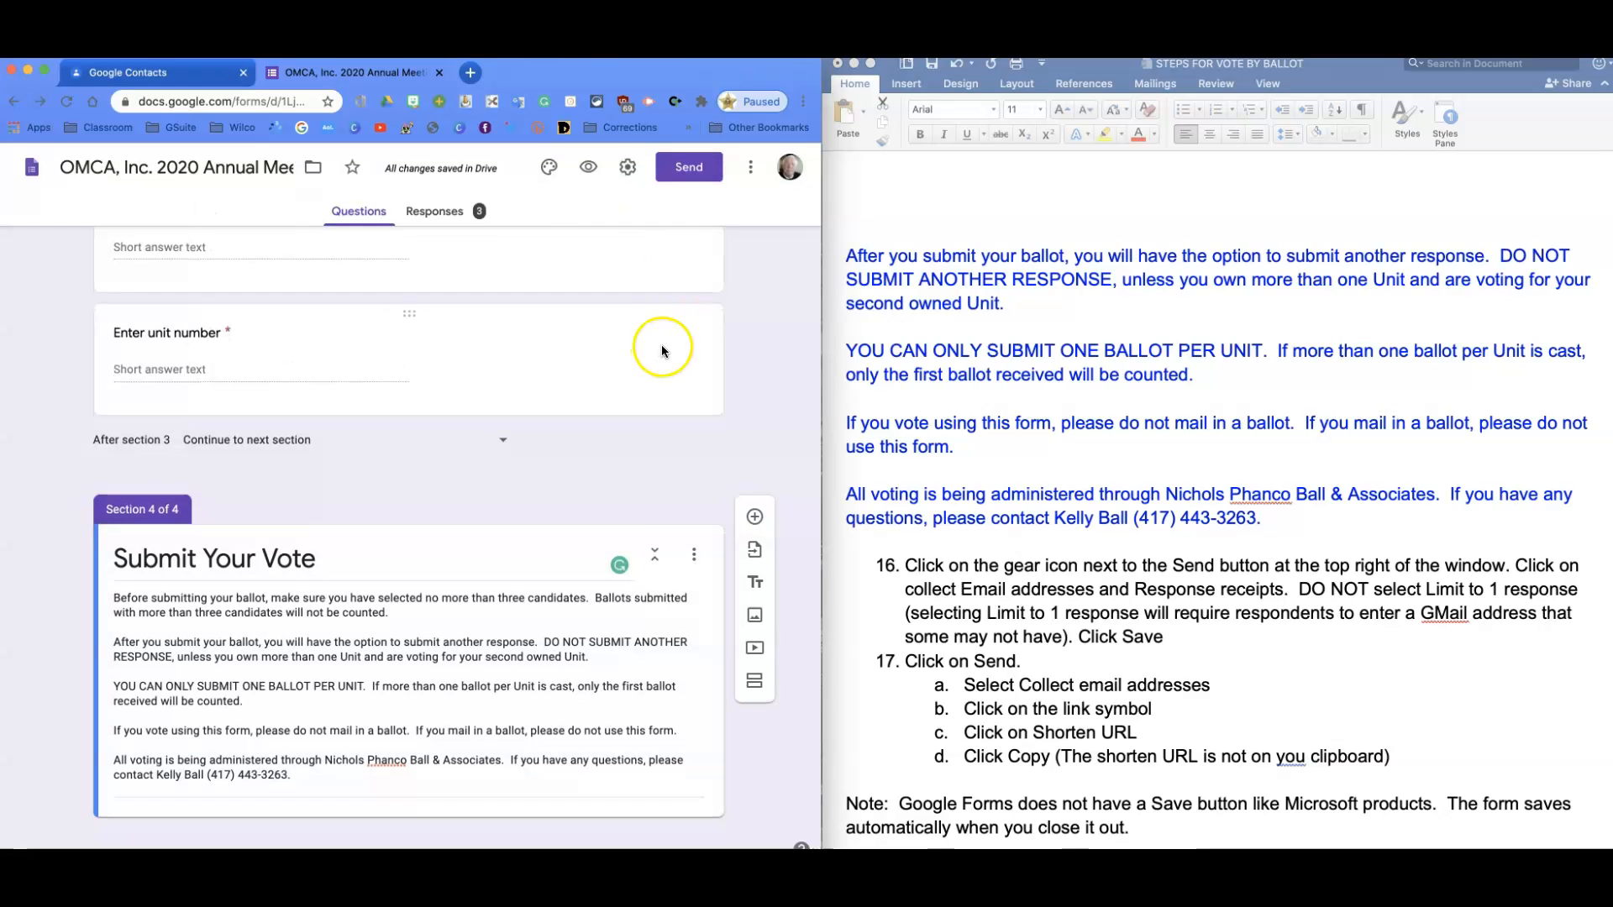
Scroll back over the candidate and signature sections, then open a new browser tab.
scroll(656, 344, up, 3)
scroll(652, 343, up, 10)
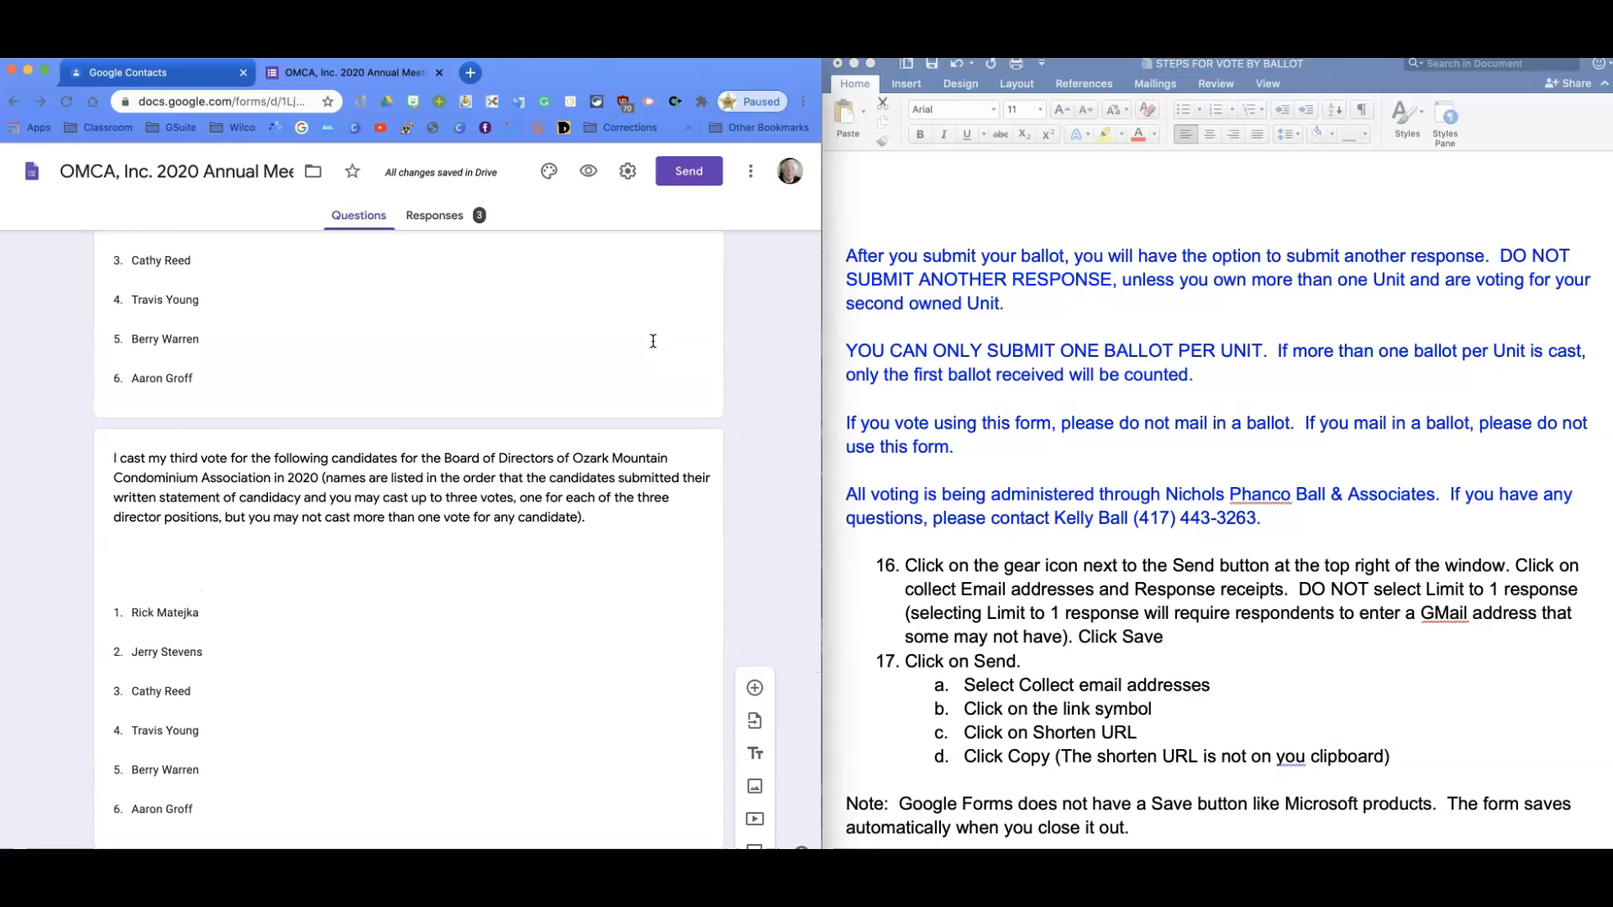
scroll(652, 341, down, 8)
scroll(643, 336, down, 1)
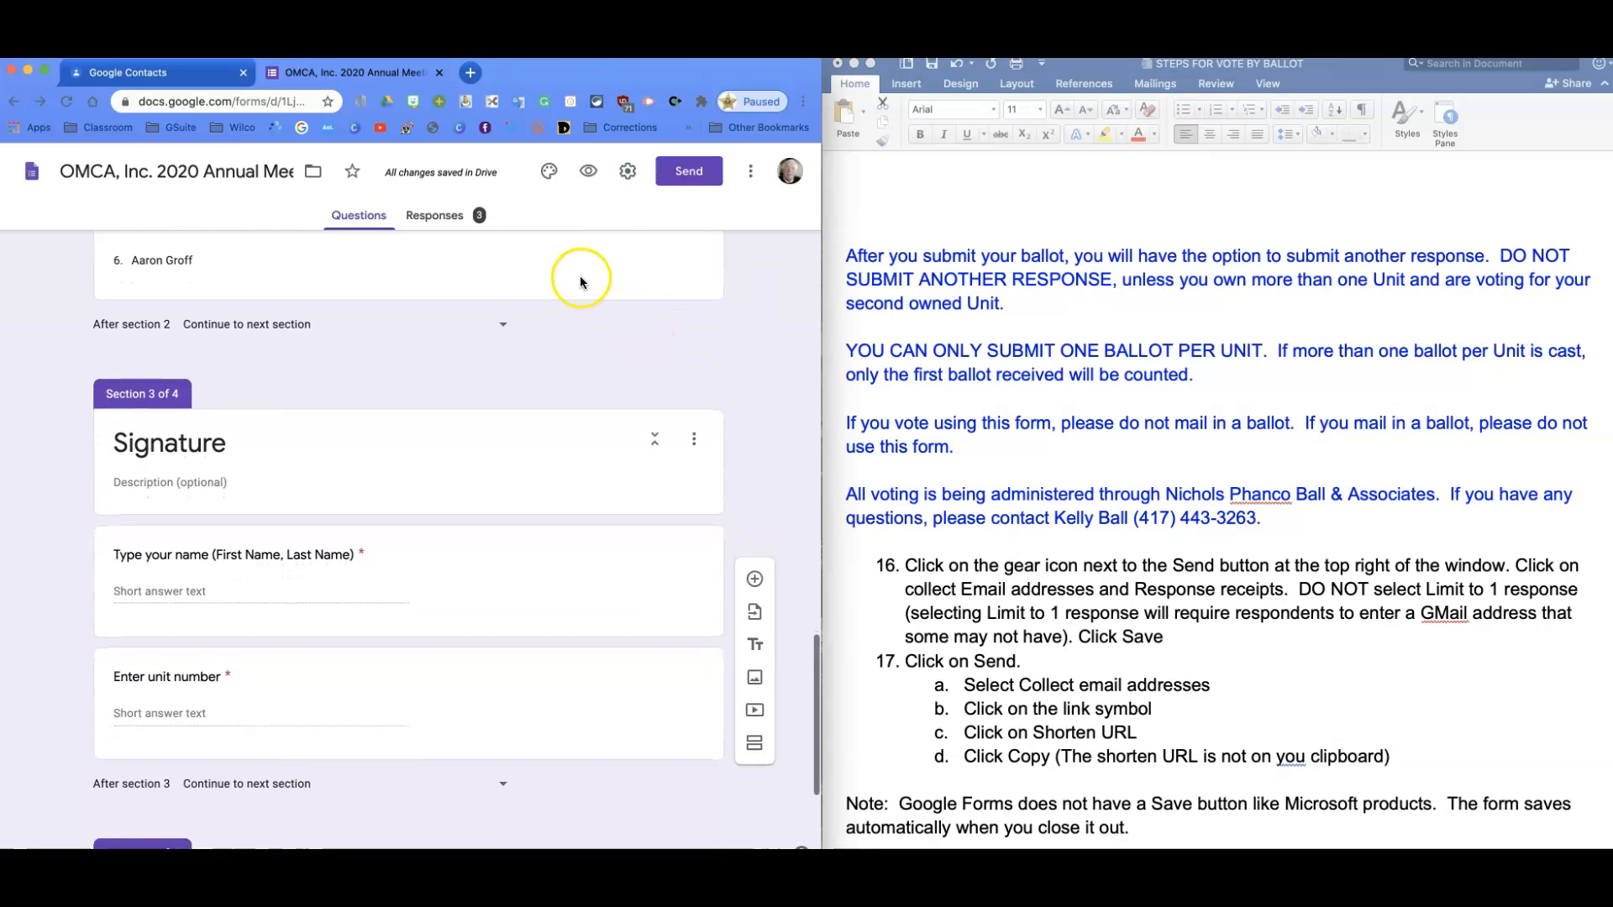
click(574, 267)
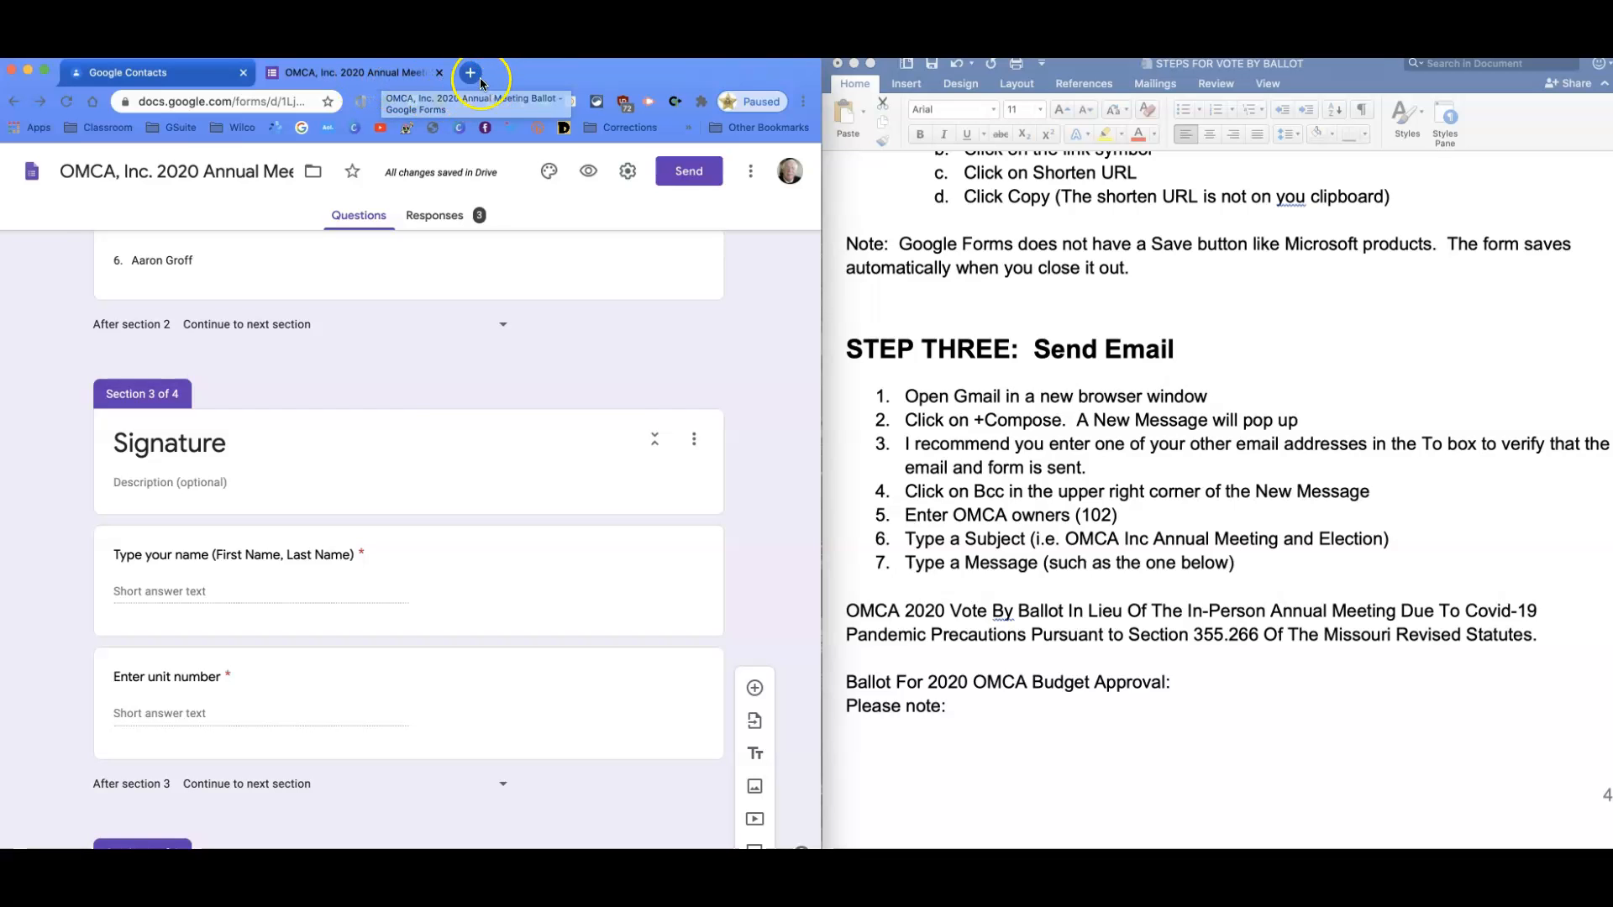
click(467, 74)
Open Gmail, compose a new message, and address it to one of your own alternate email addresses.
click(660, 174)
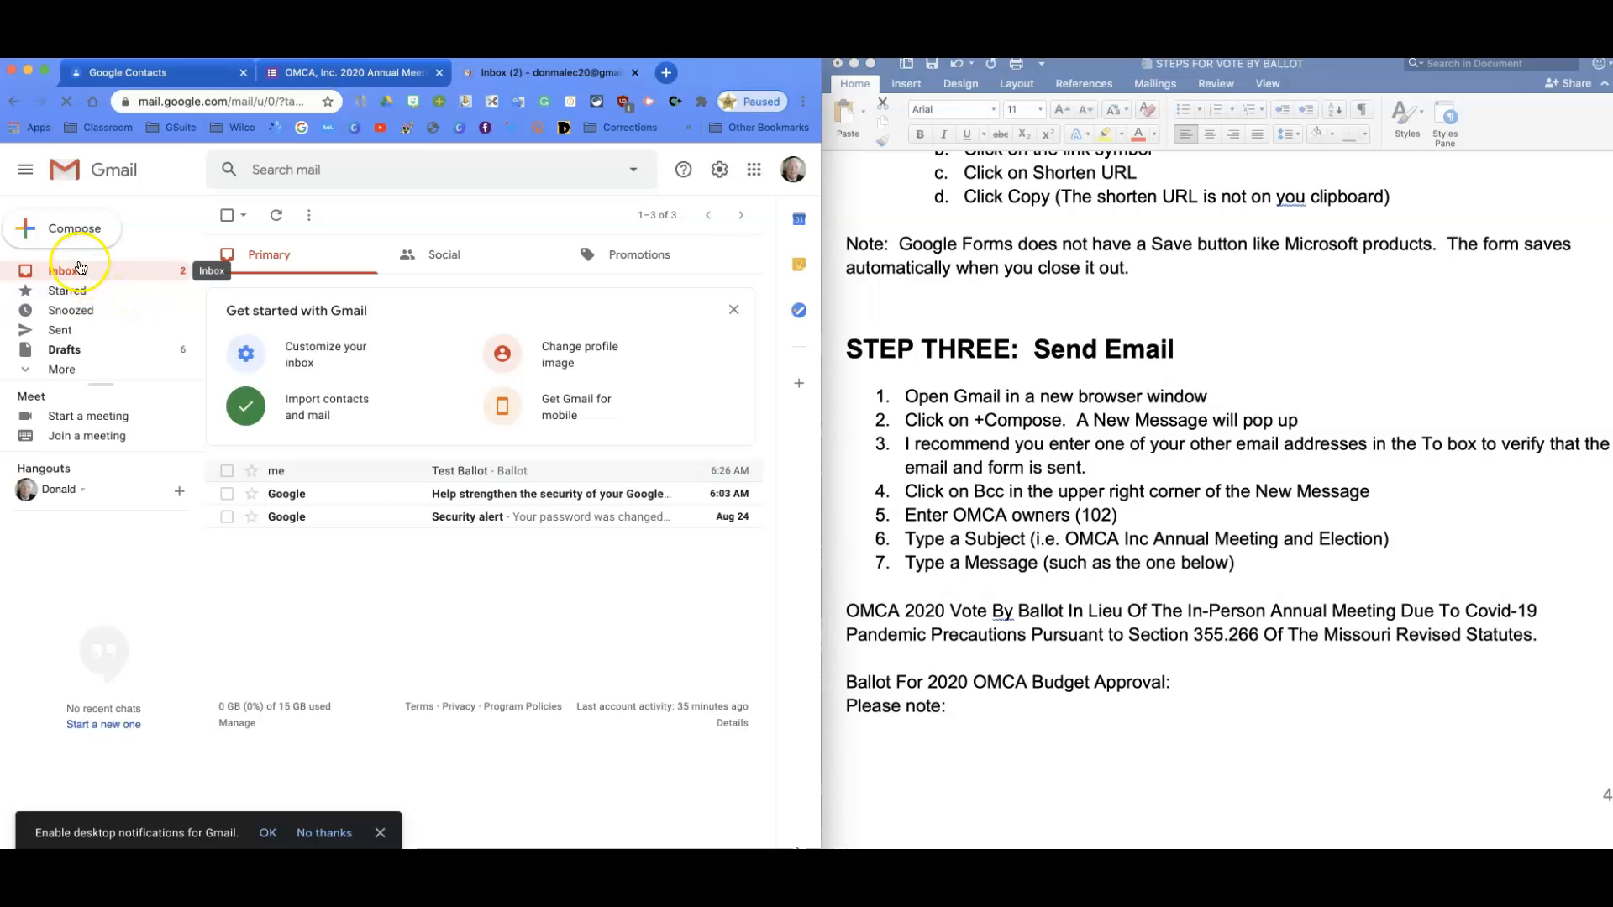
click(31, 234)
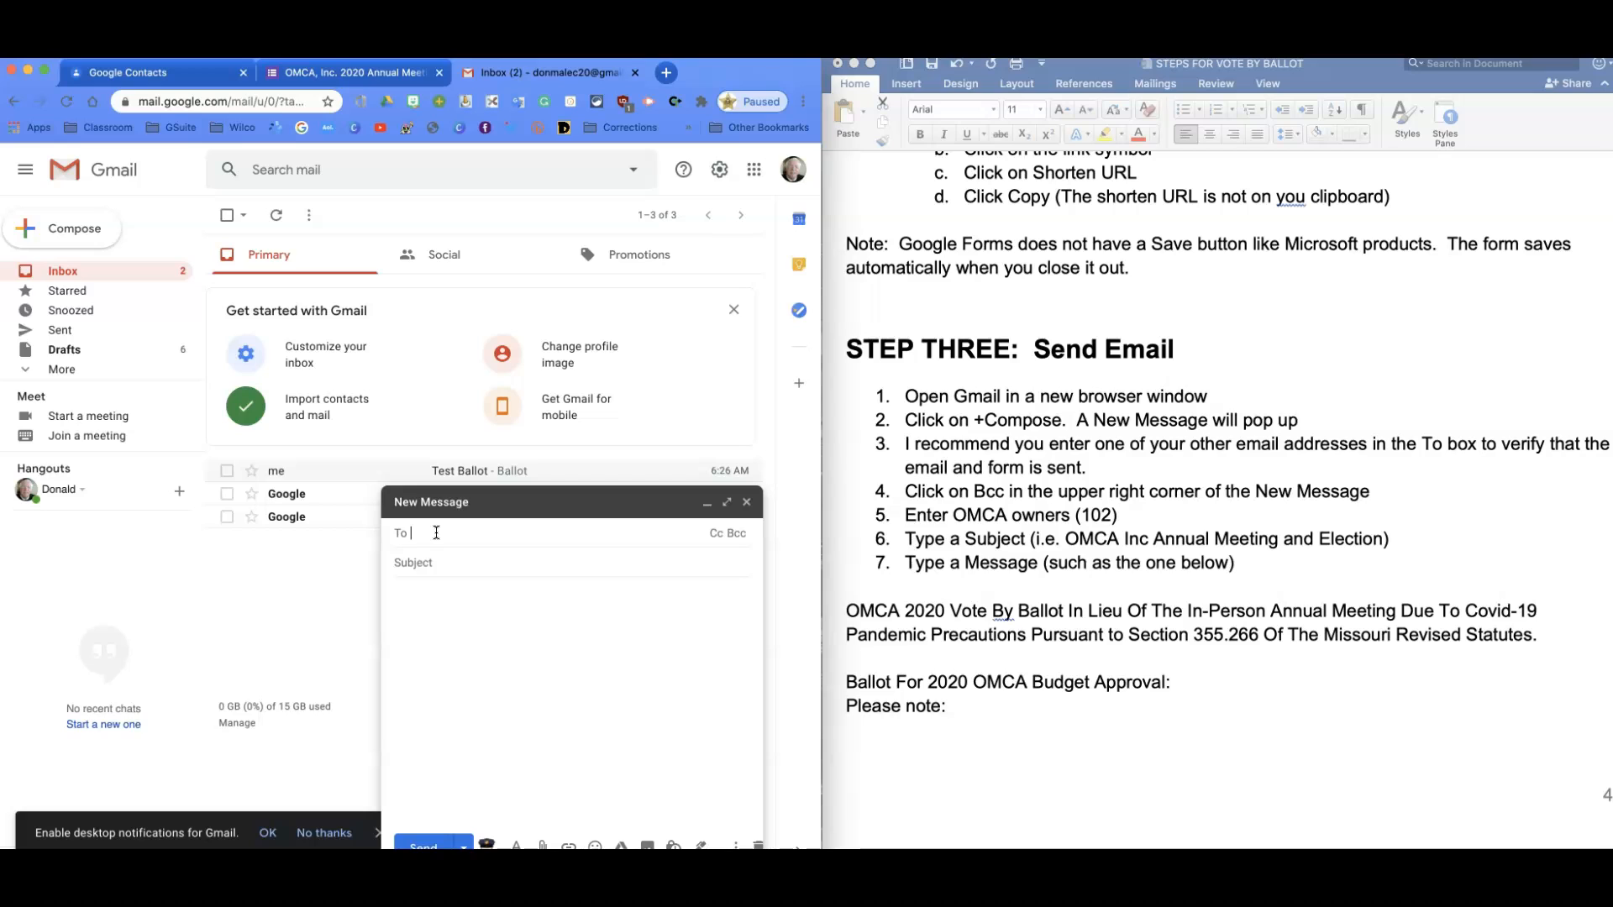
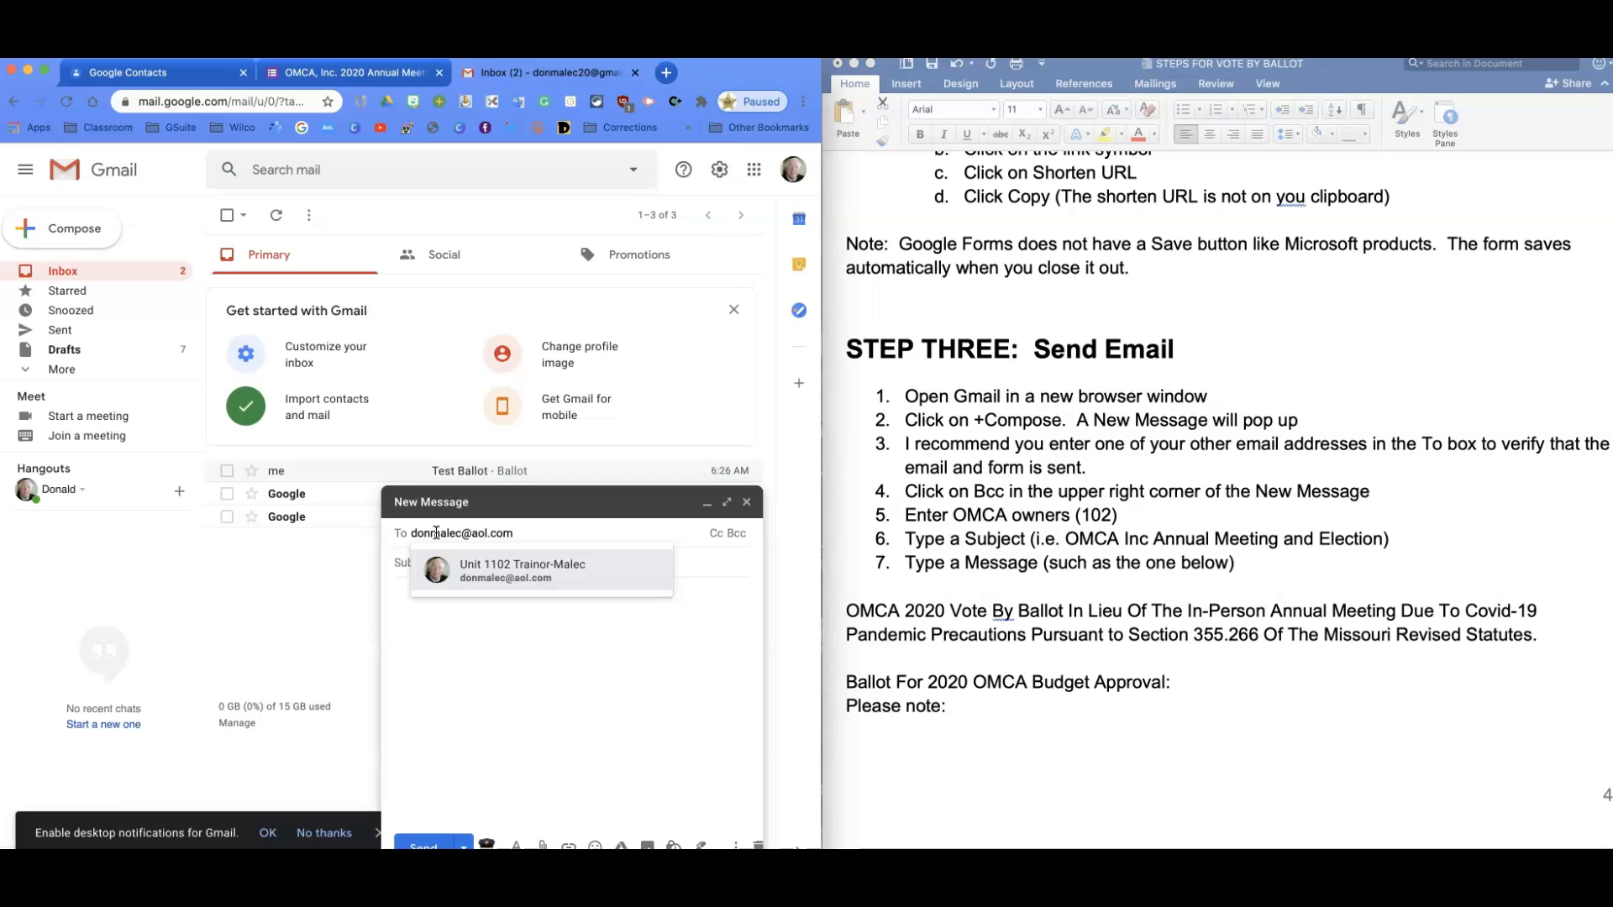
click(469, 588)
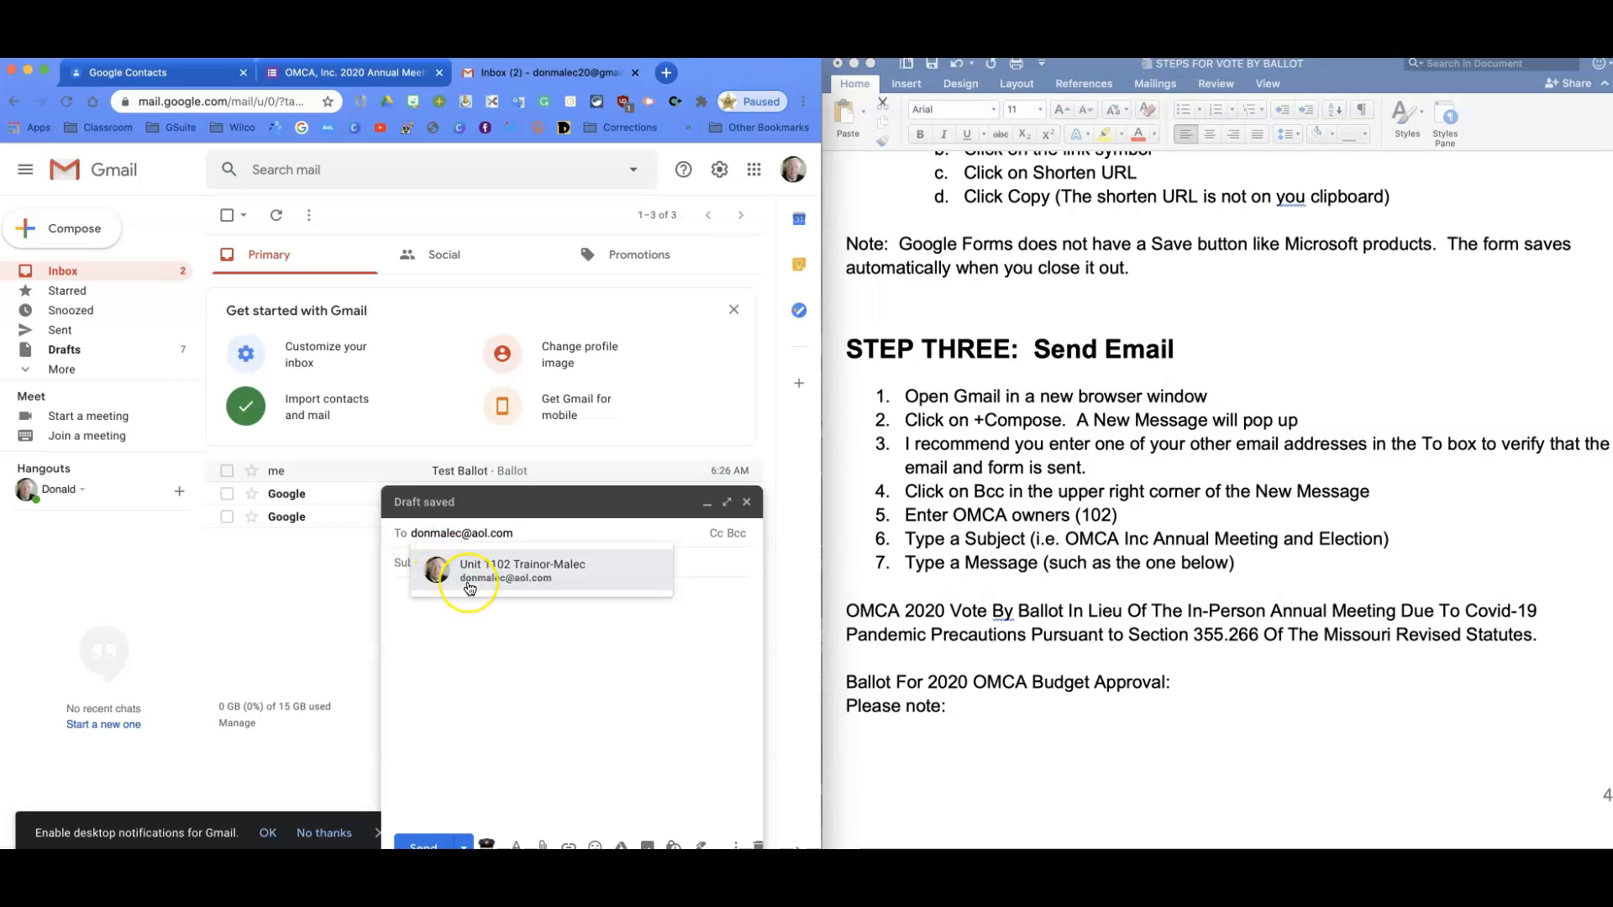
mouse_move(469, 588)
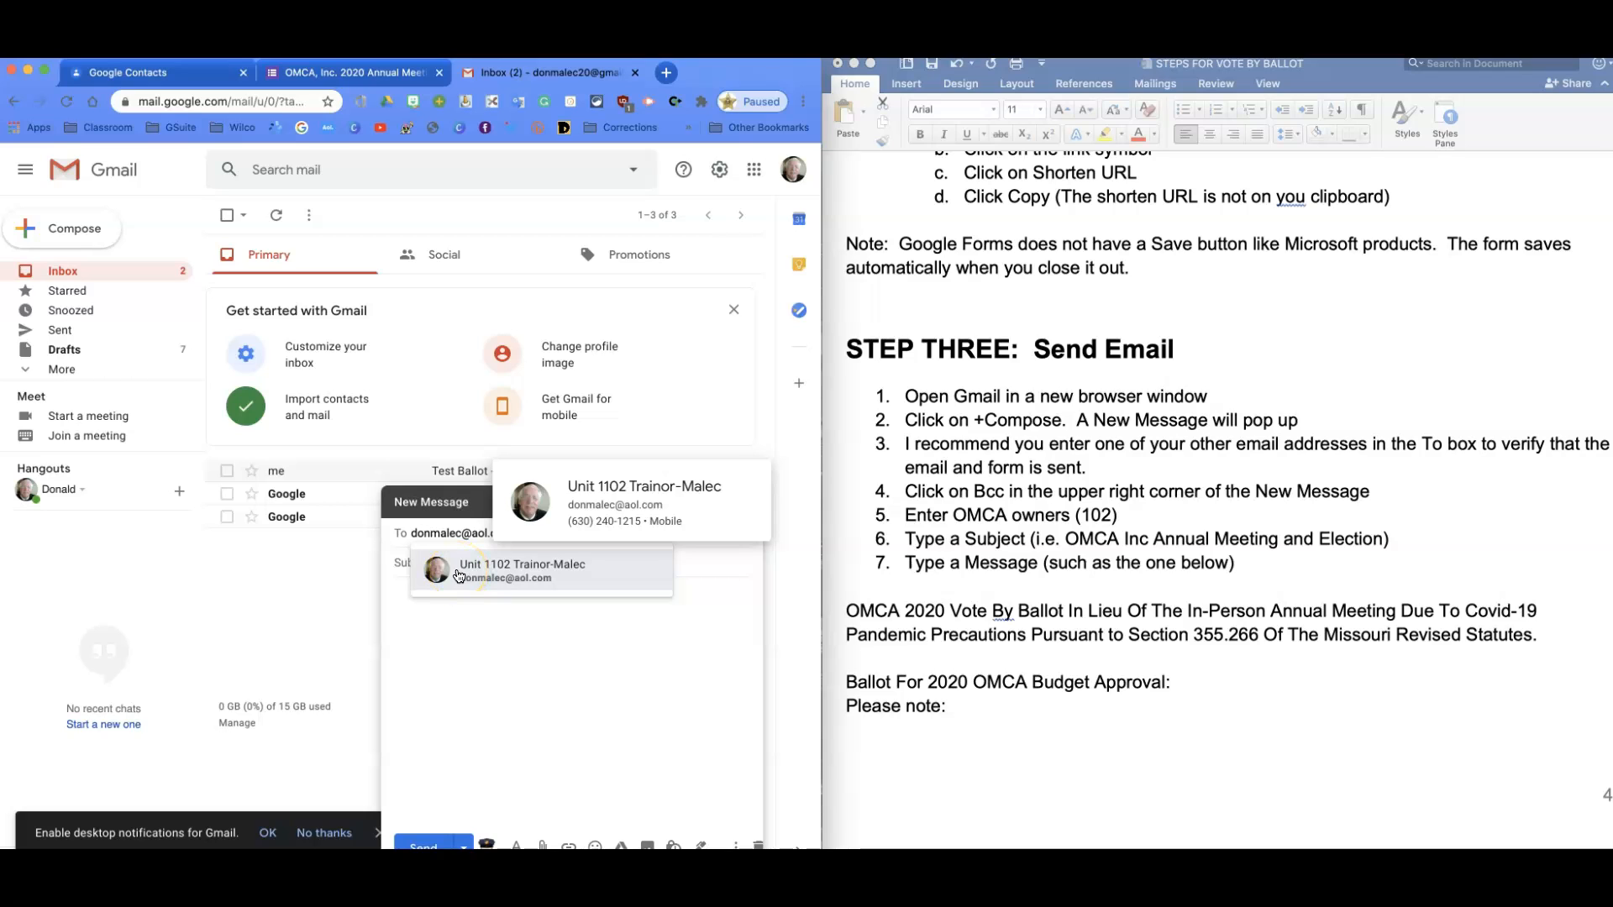
click(525, 537)
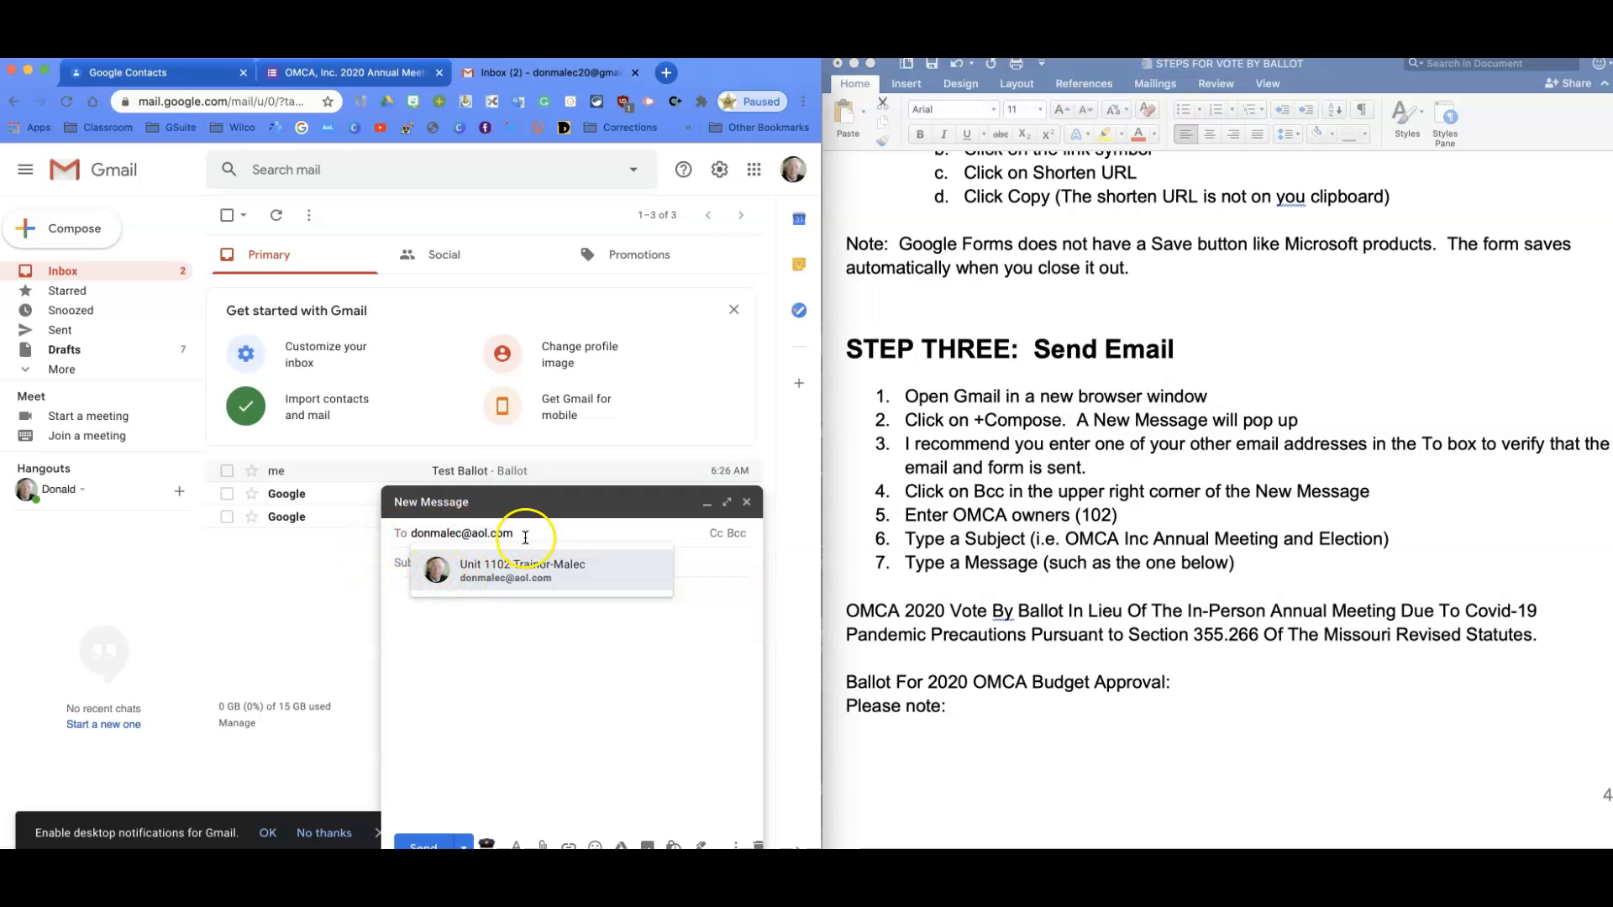
key(BackSpace)
key(BackSpace)
key(BackSpace)
key(BackSpace)
key(BackSpace)
key(BackSpace)
key(BackSpace)
key(BackSpace)
key(BackSpace)
key(BackSpace)
key(BackSpace)
key(BackSpace)
key(BackSpace)
key(BackSpace)
key(BackSpace)
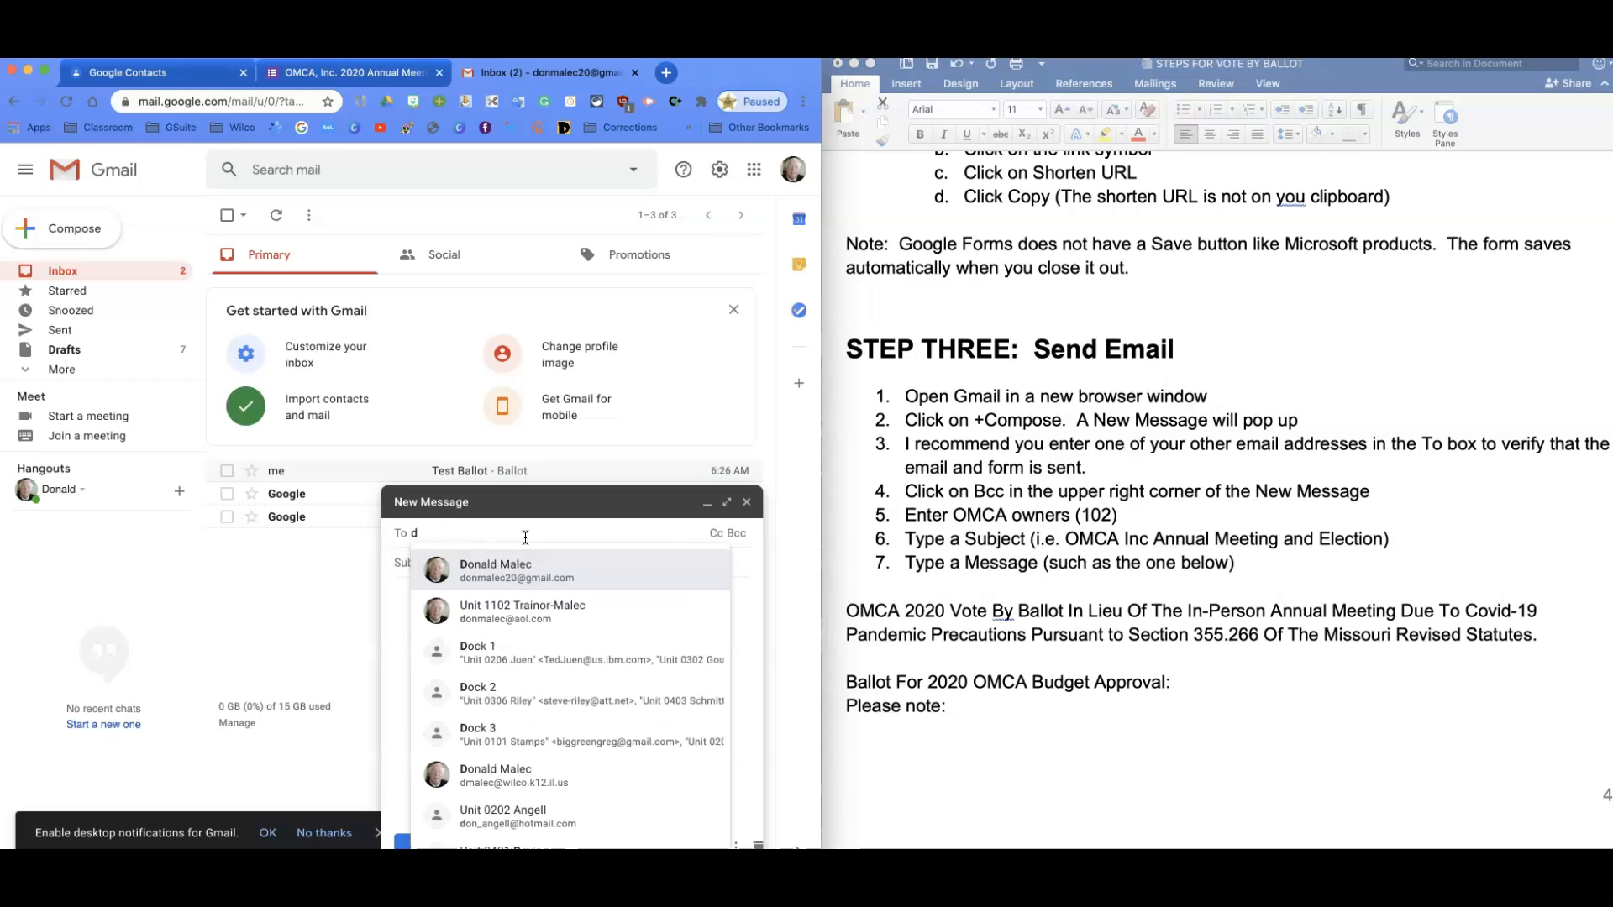
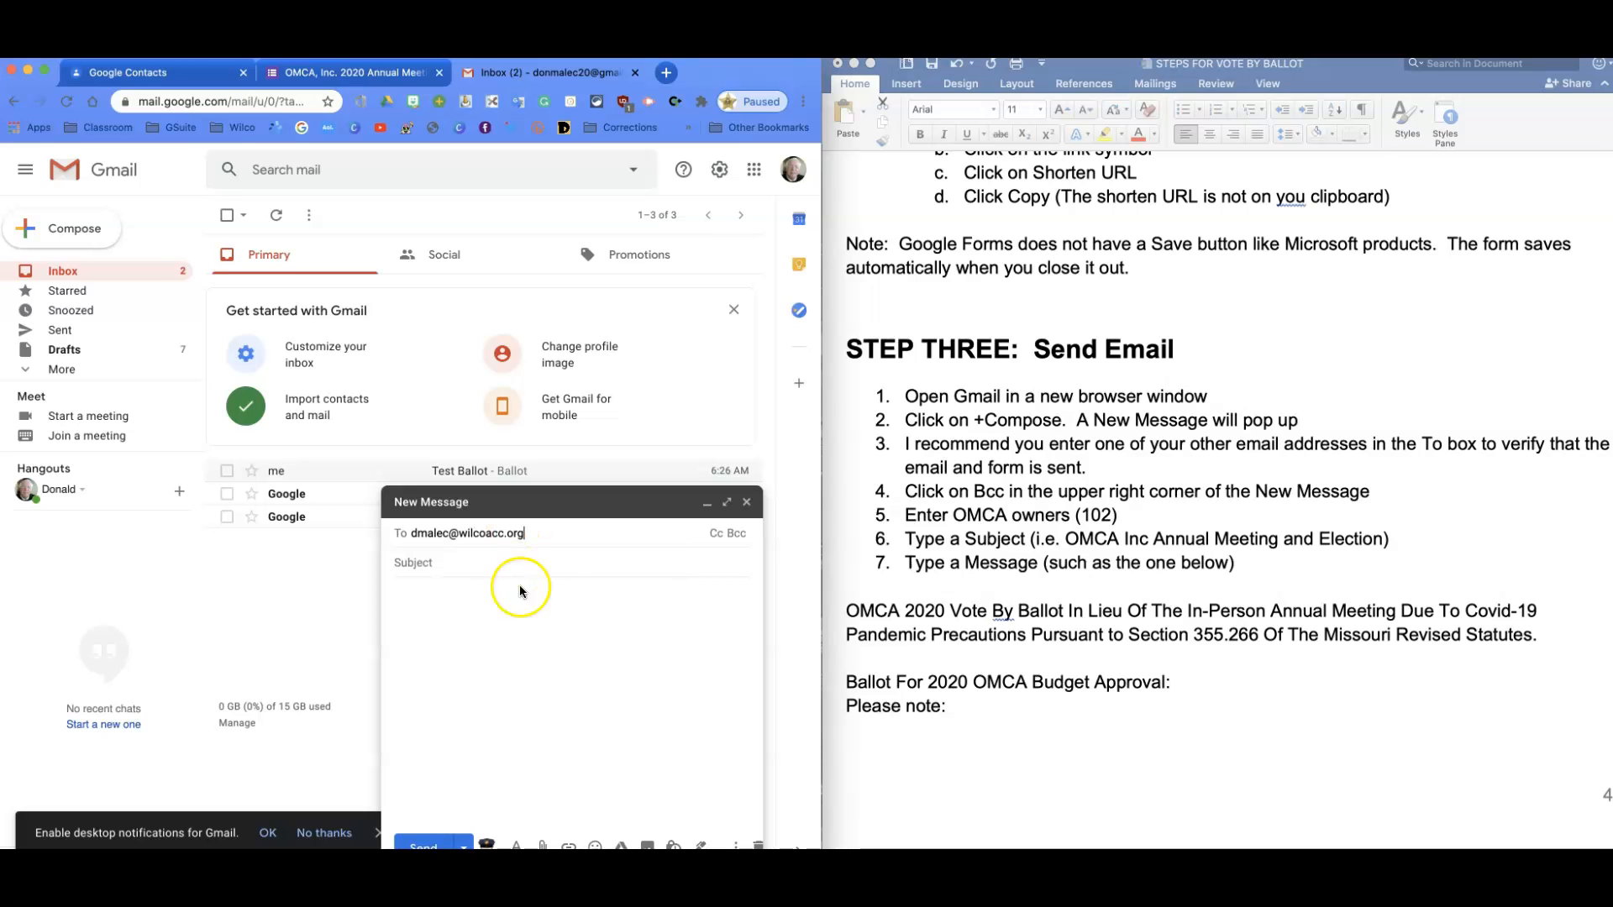
Copy 'OMCA Inc Annual Meeting and Election' from the instructions document into the subject line.
click(444, 568)
scroll(1084, 651, down, 5)
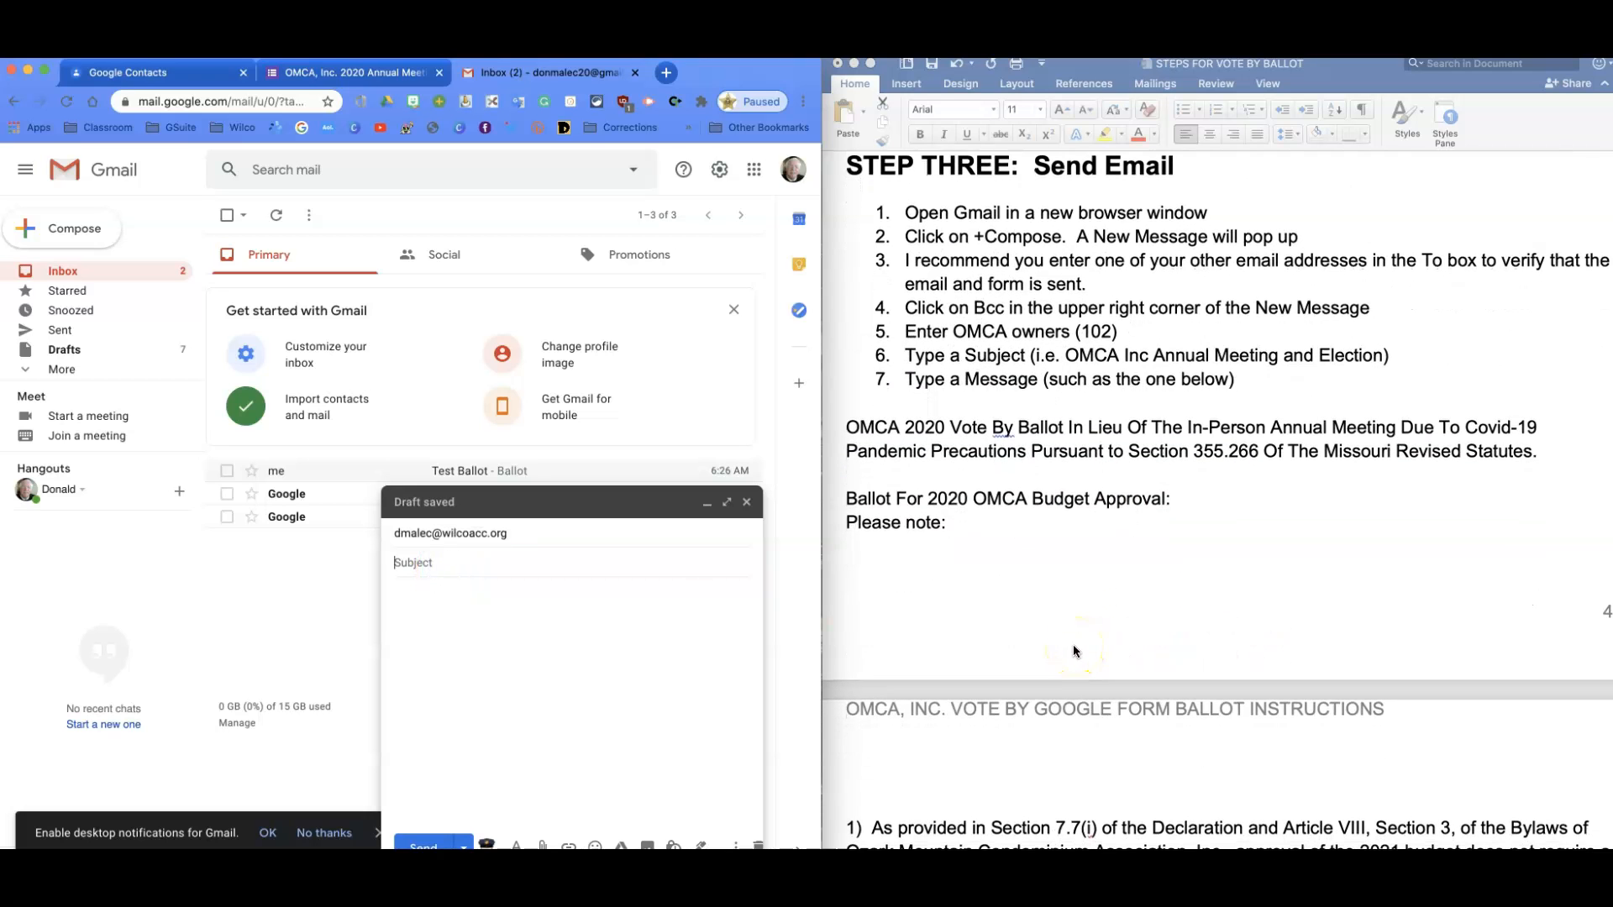
click(871, 434)
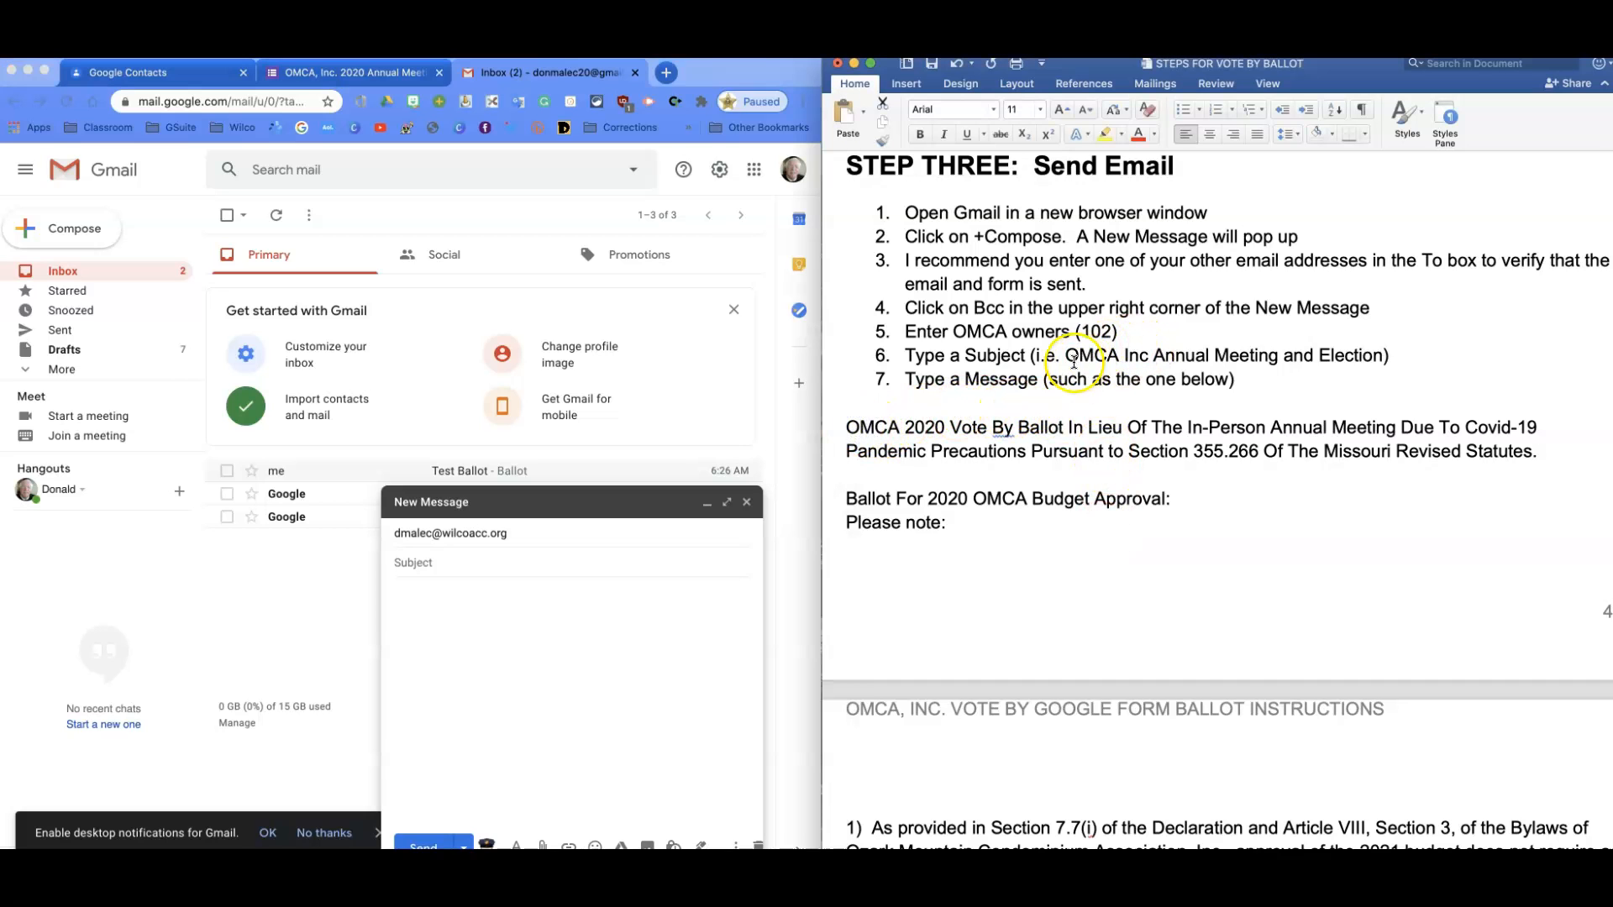
drag(1068, 357, 1380, 359)
key(super+c)
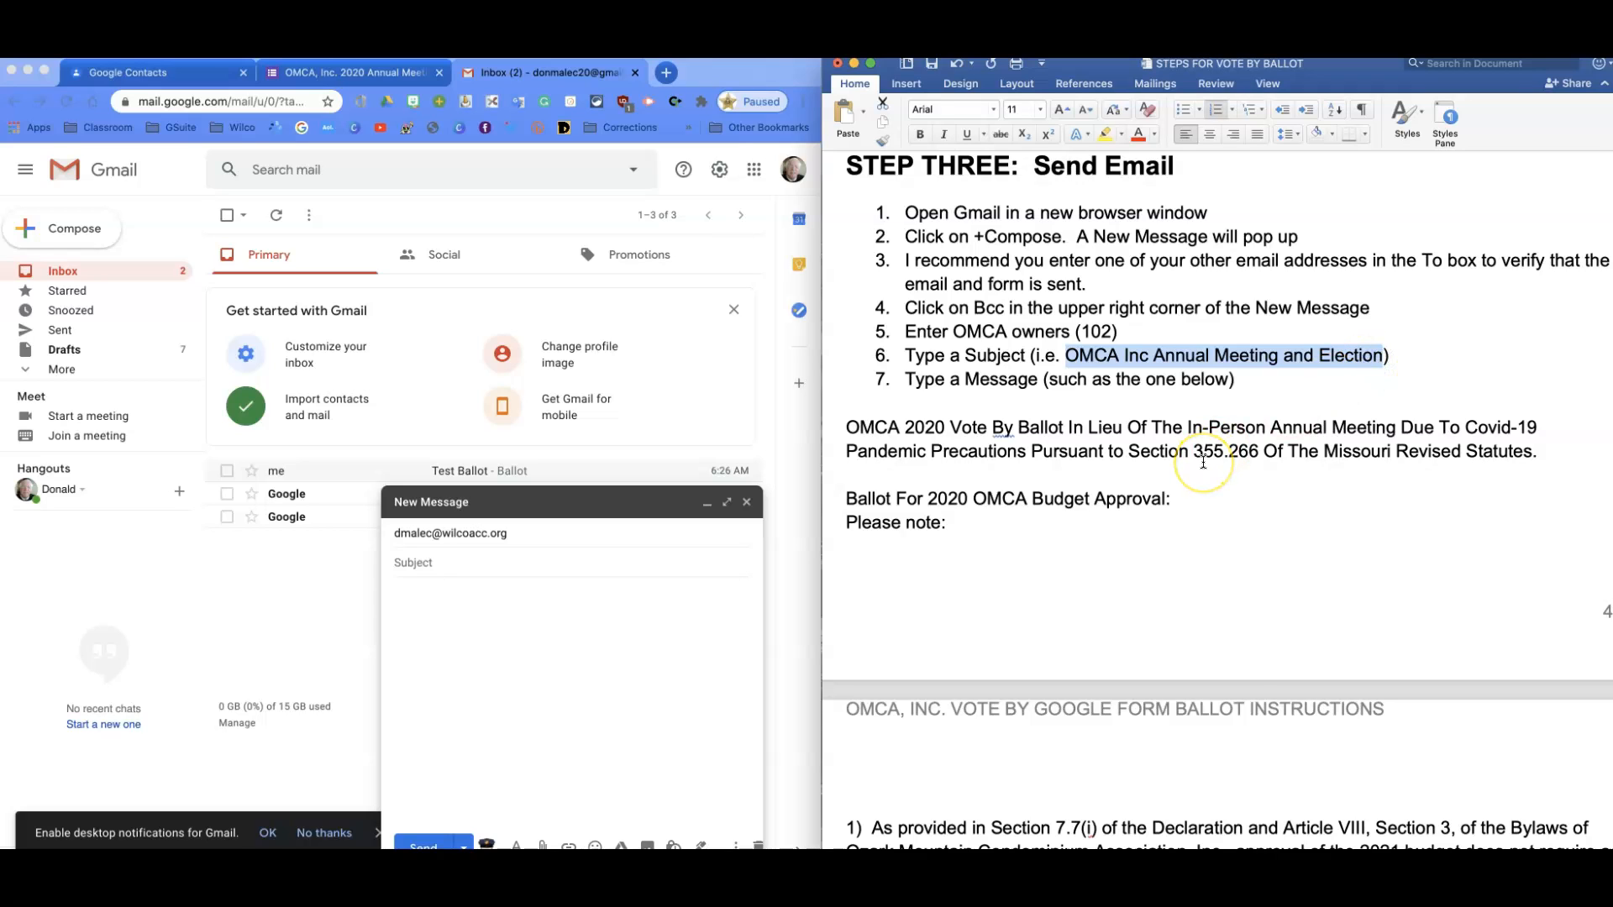
click(353, 572)
click(410, 563)
key(super+v)
click(608, 538)
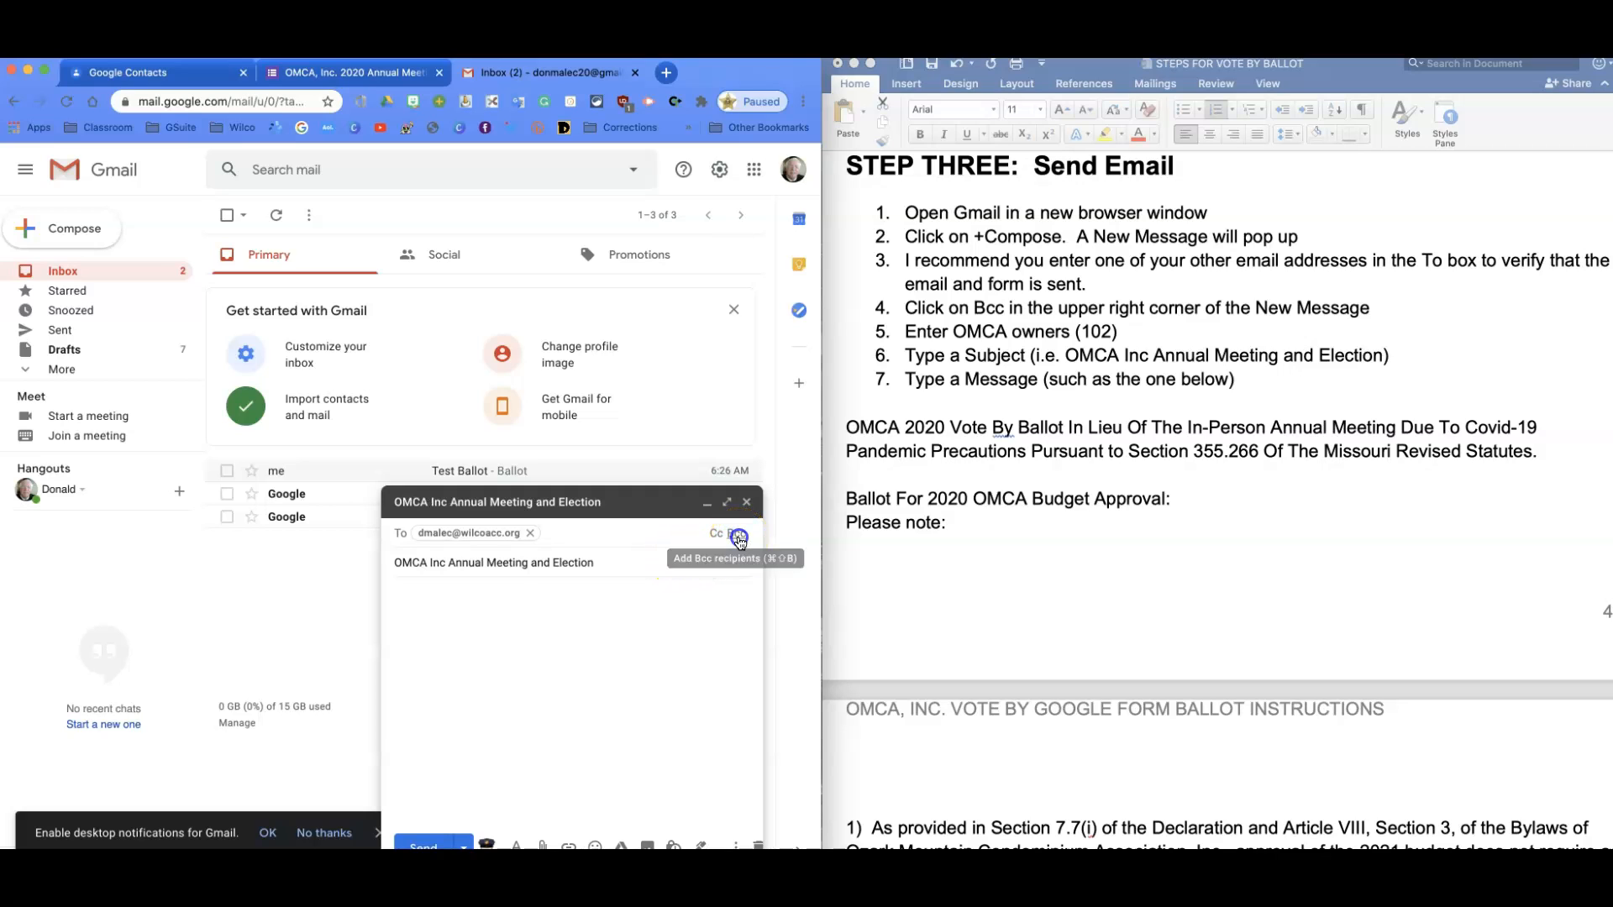
Add the Bcc line and fill it with the OMCA owners contact group.
click(737, 535)
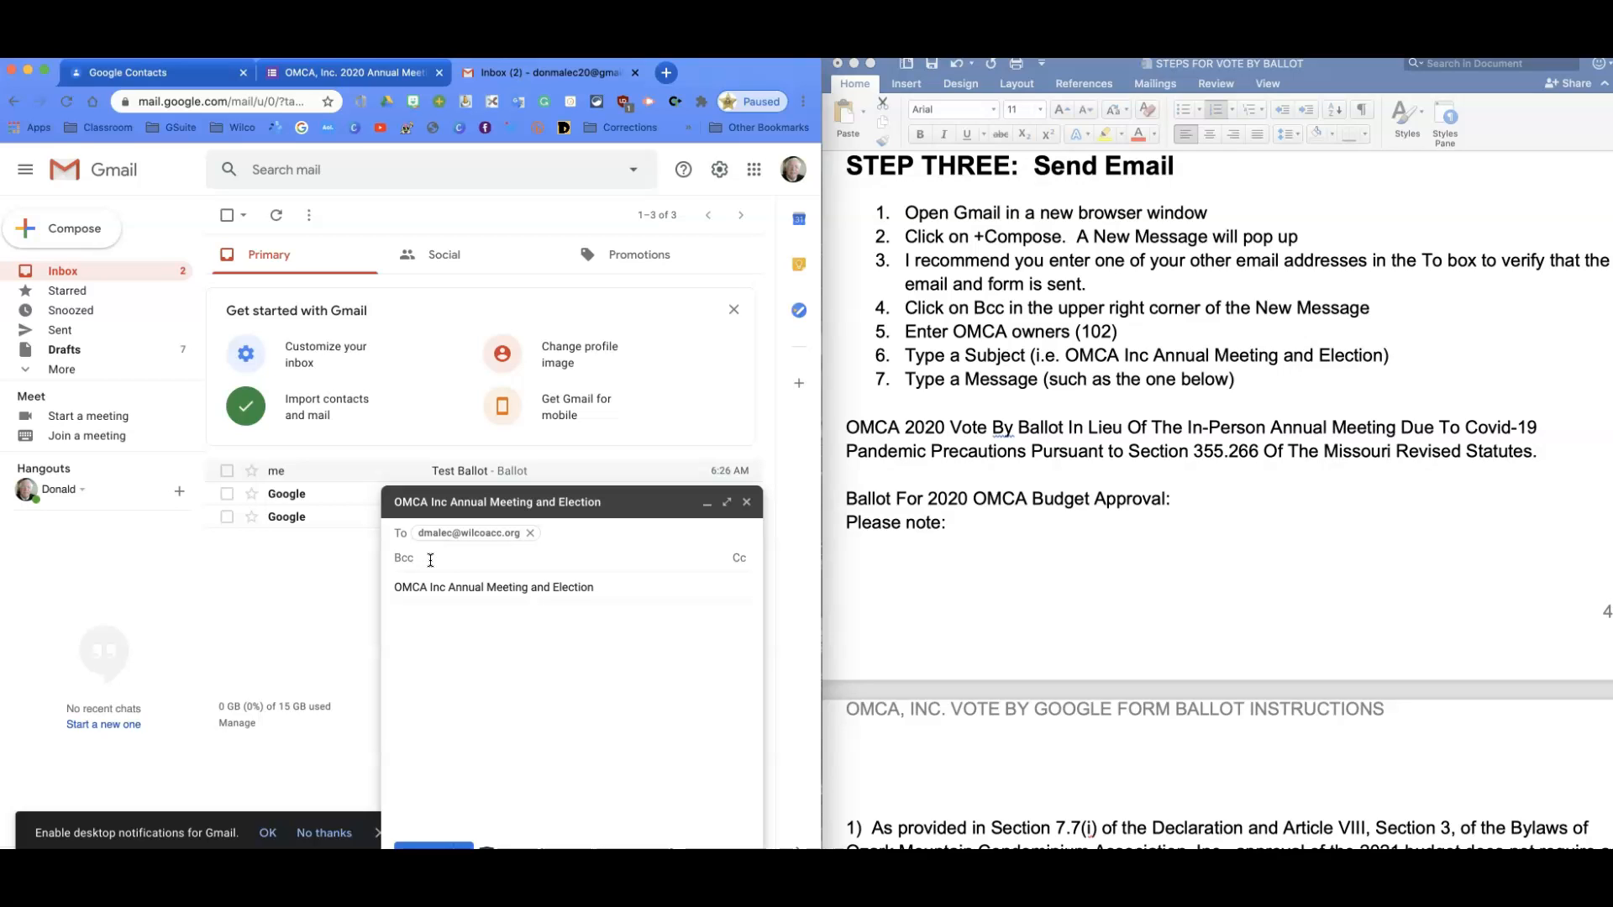
text(mn)
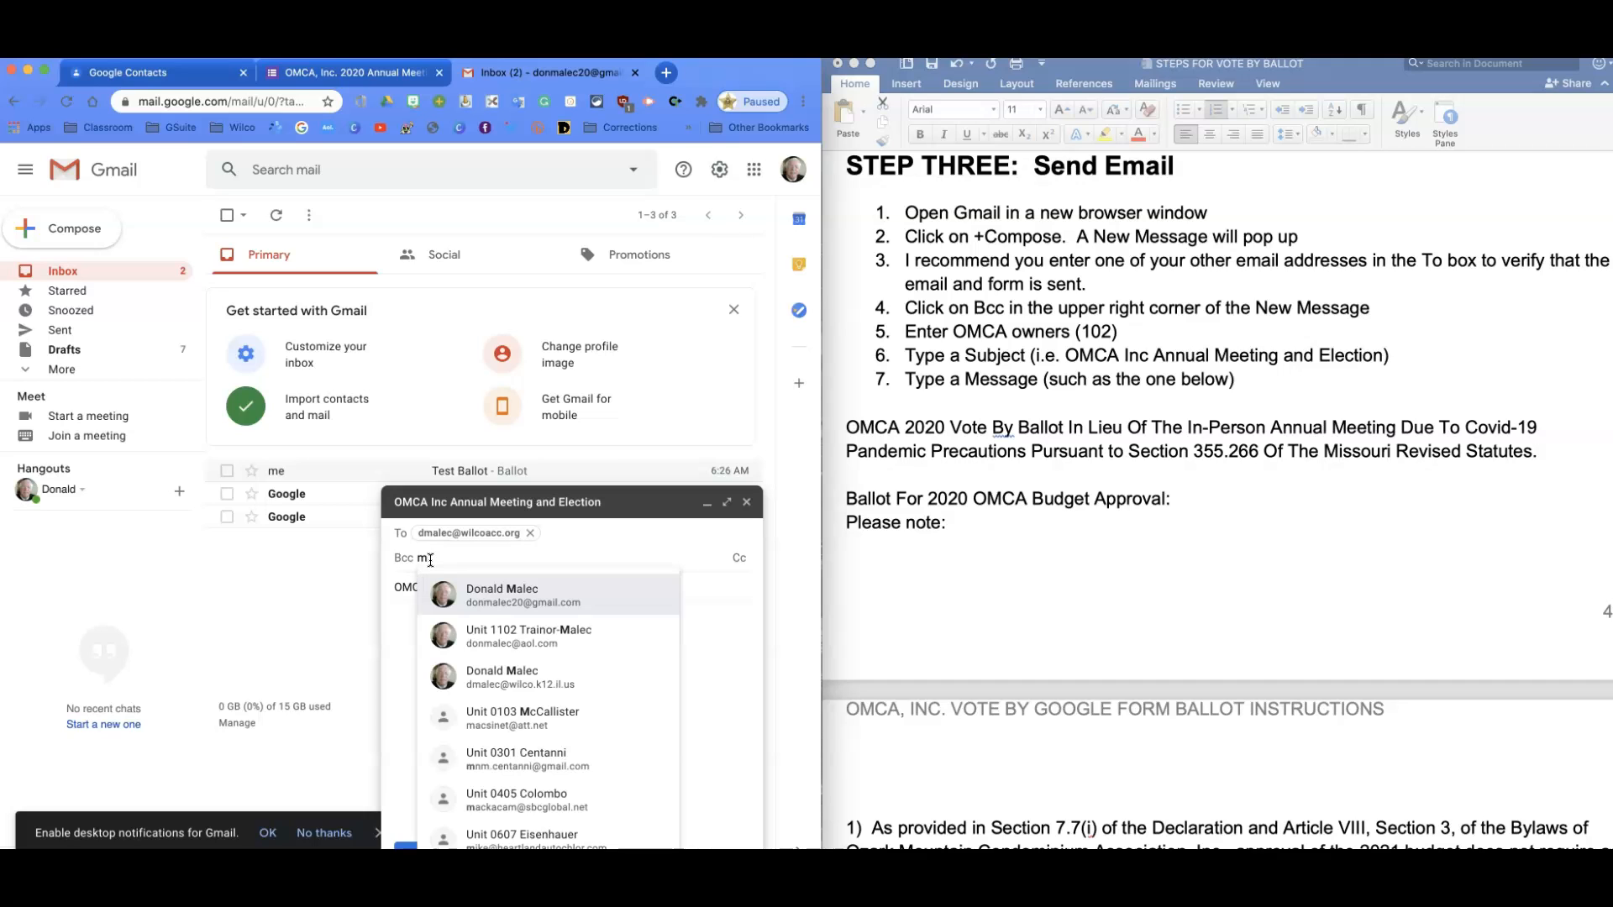
key(BackSpace)
key(BackSpace)
text(o)
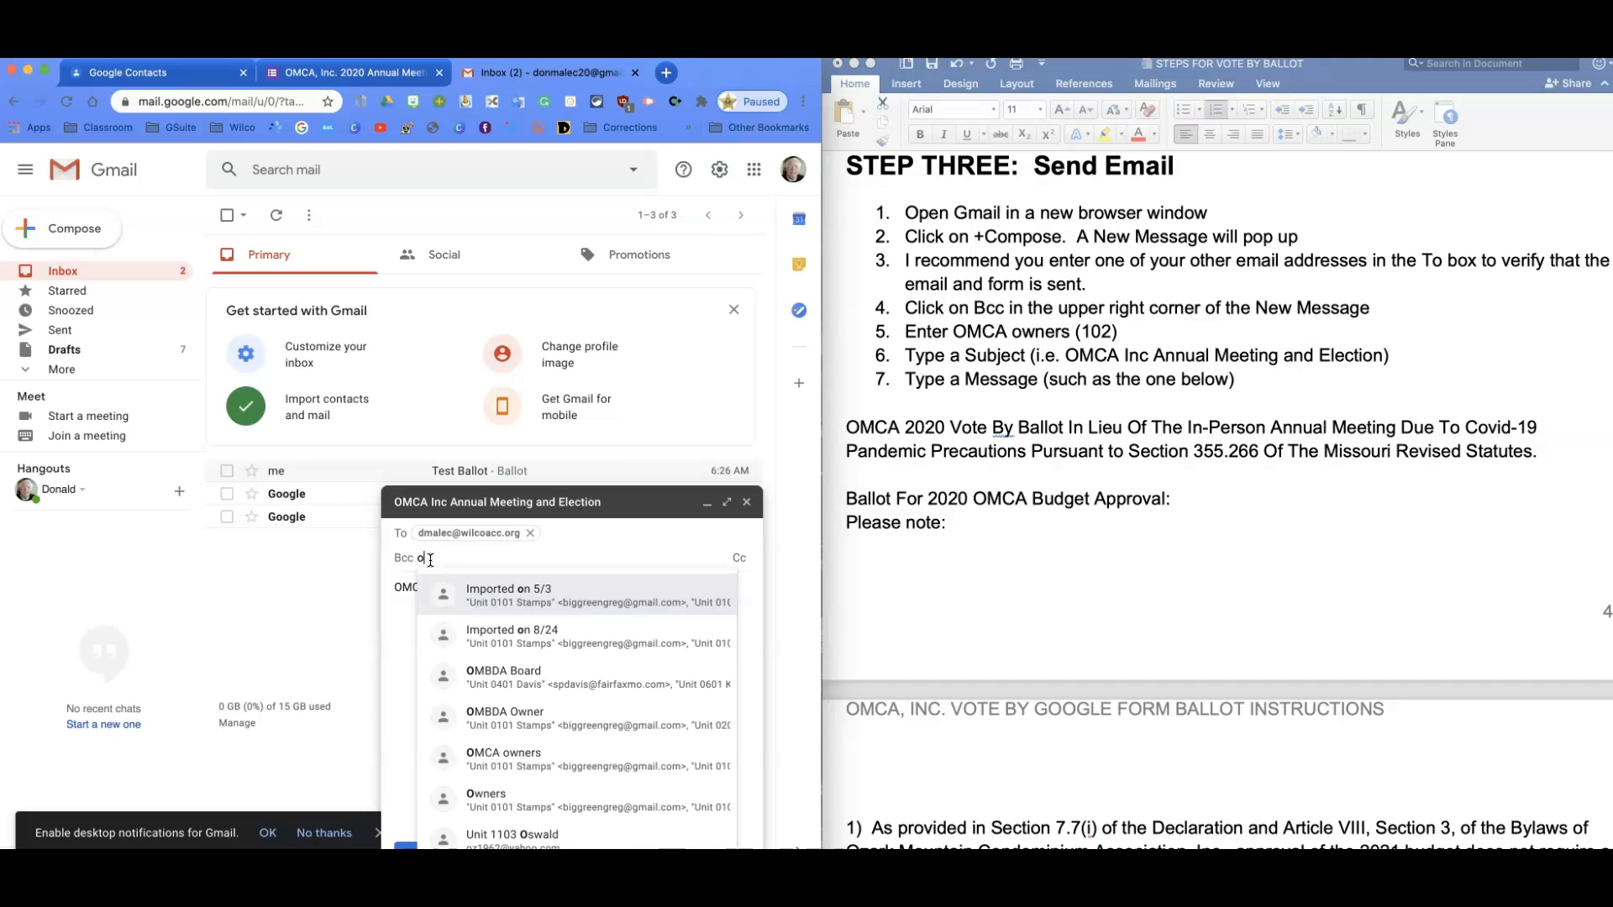
text(mca)
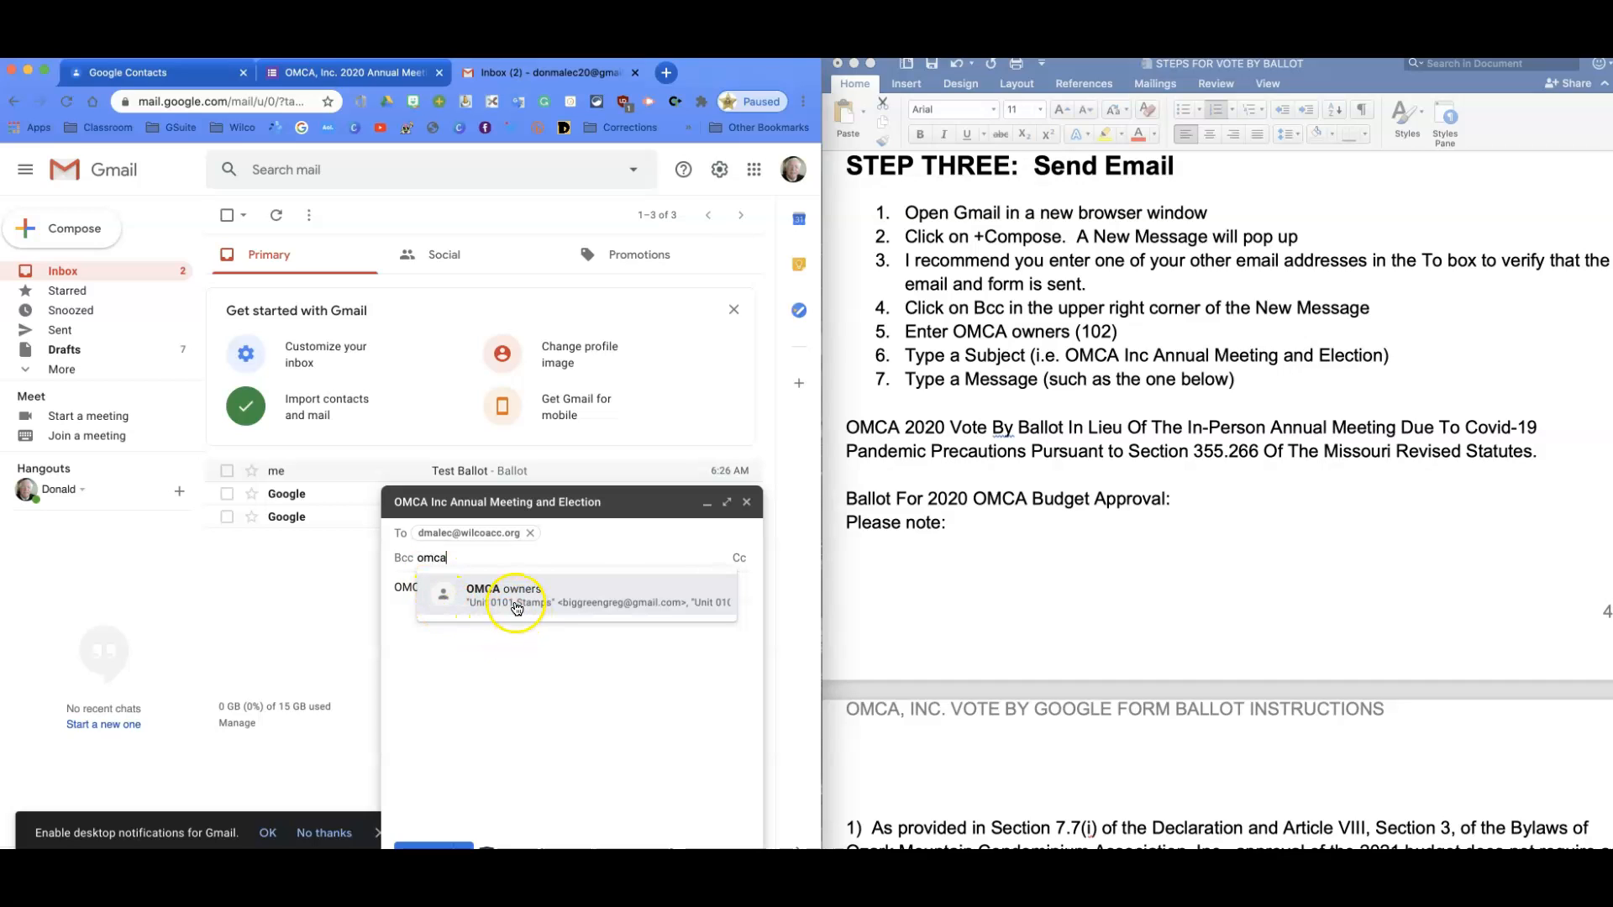
click(512, 597)
click(684, 672)
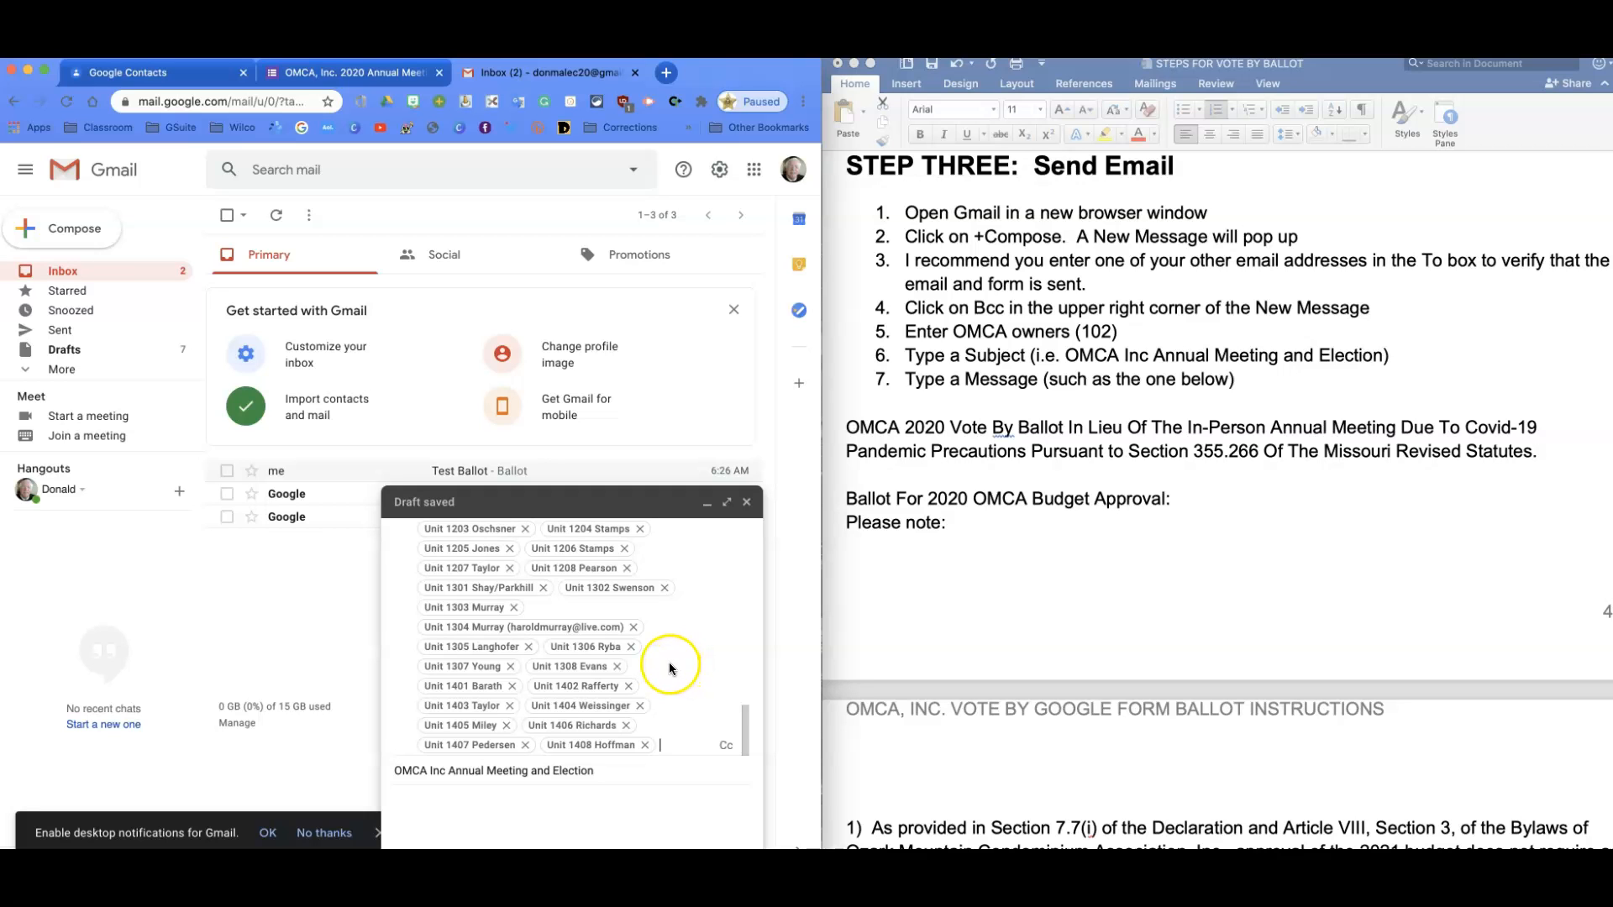
Copy the ballot text from 'OMCA 2020 Vote' through step 10 into the Gmail message body.
click(990, 612)
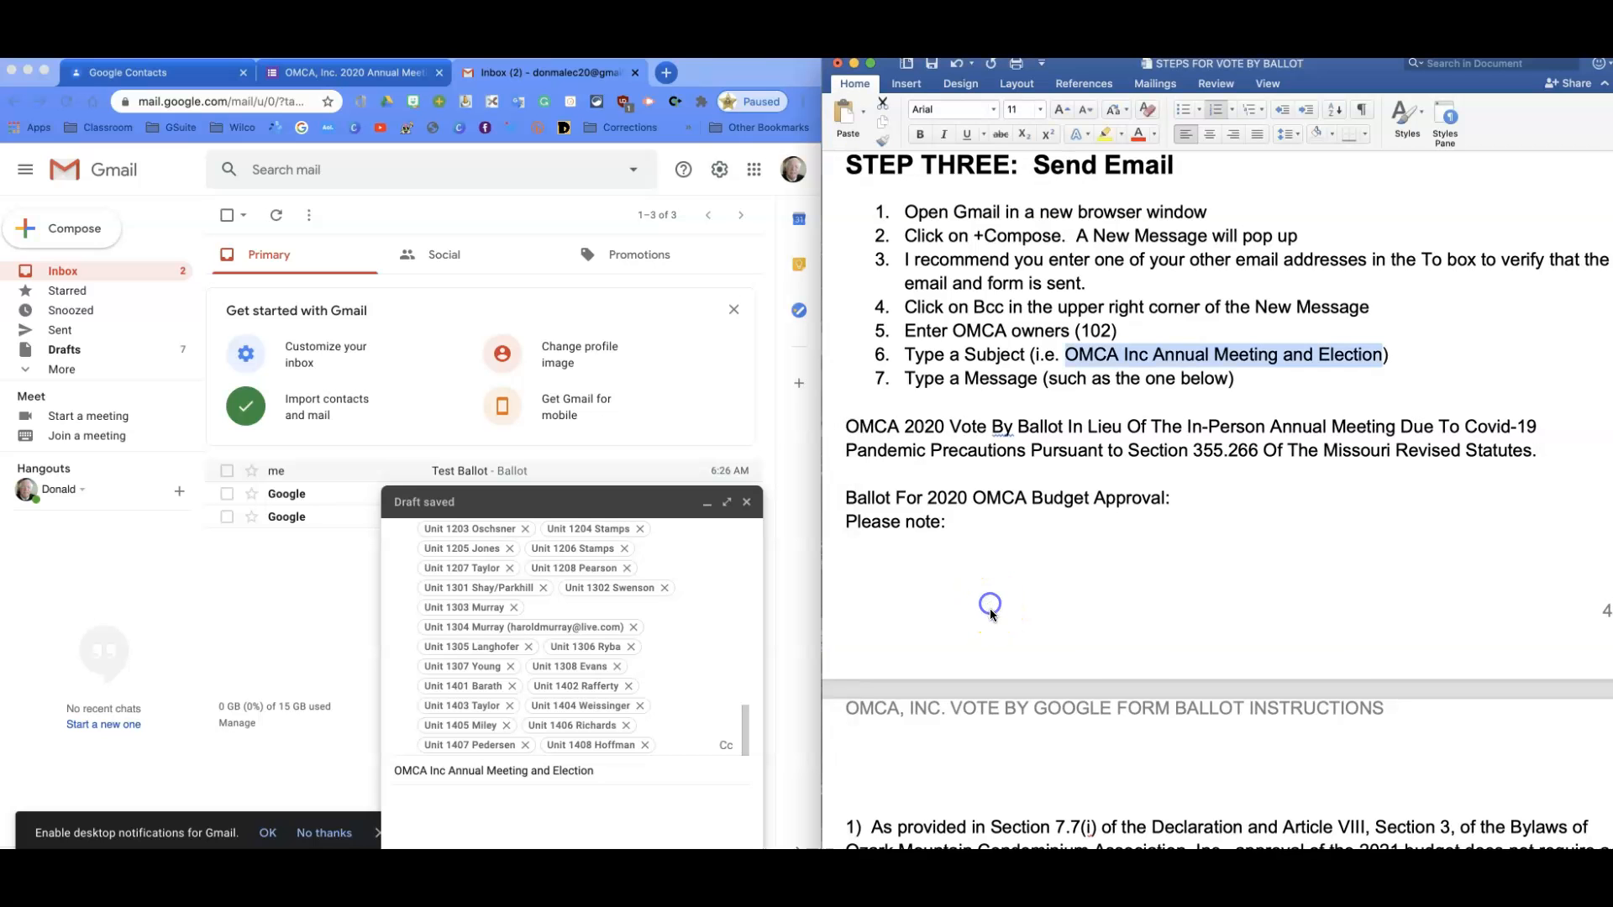
click(846, 427)
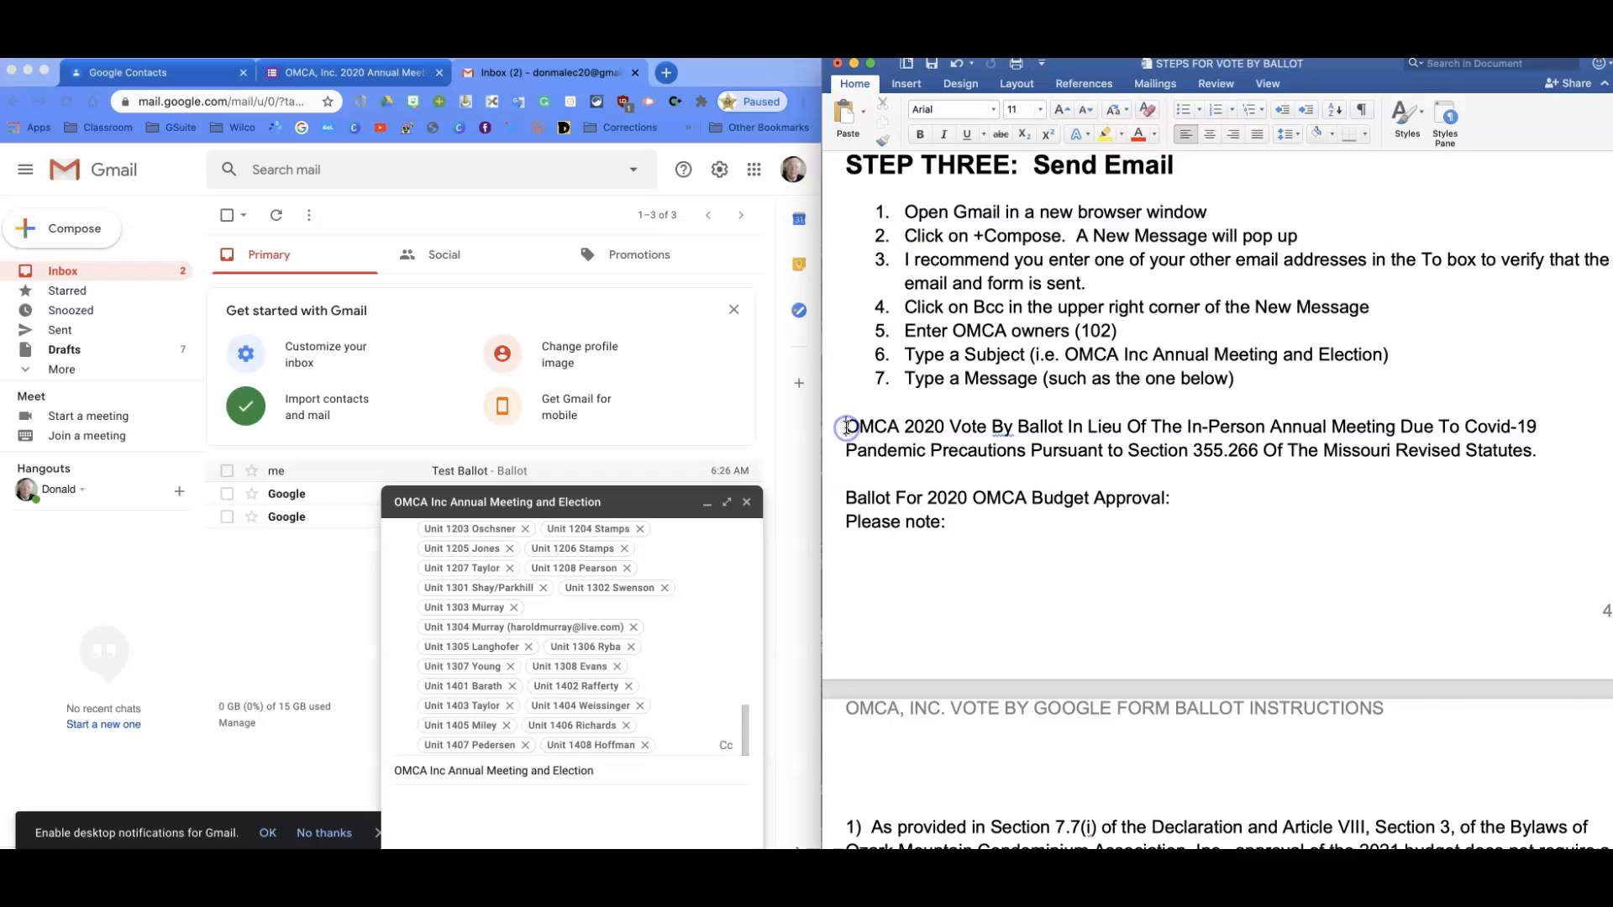
drag(846, 427, 1432, 572)
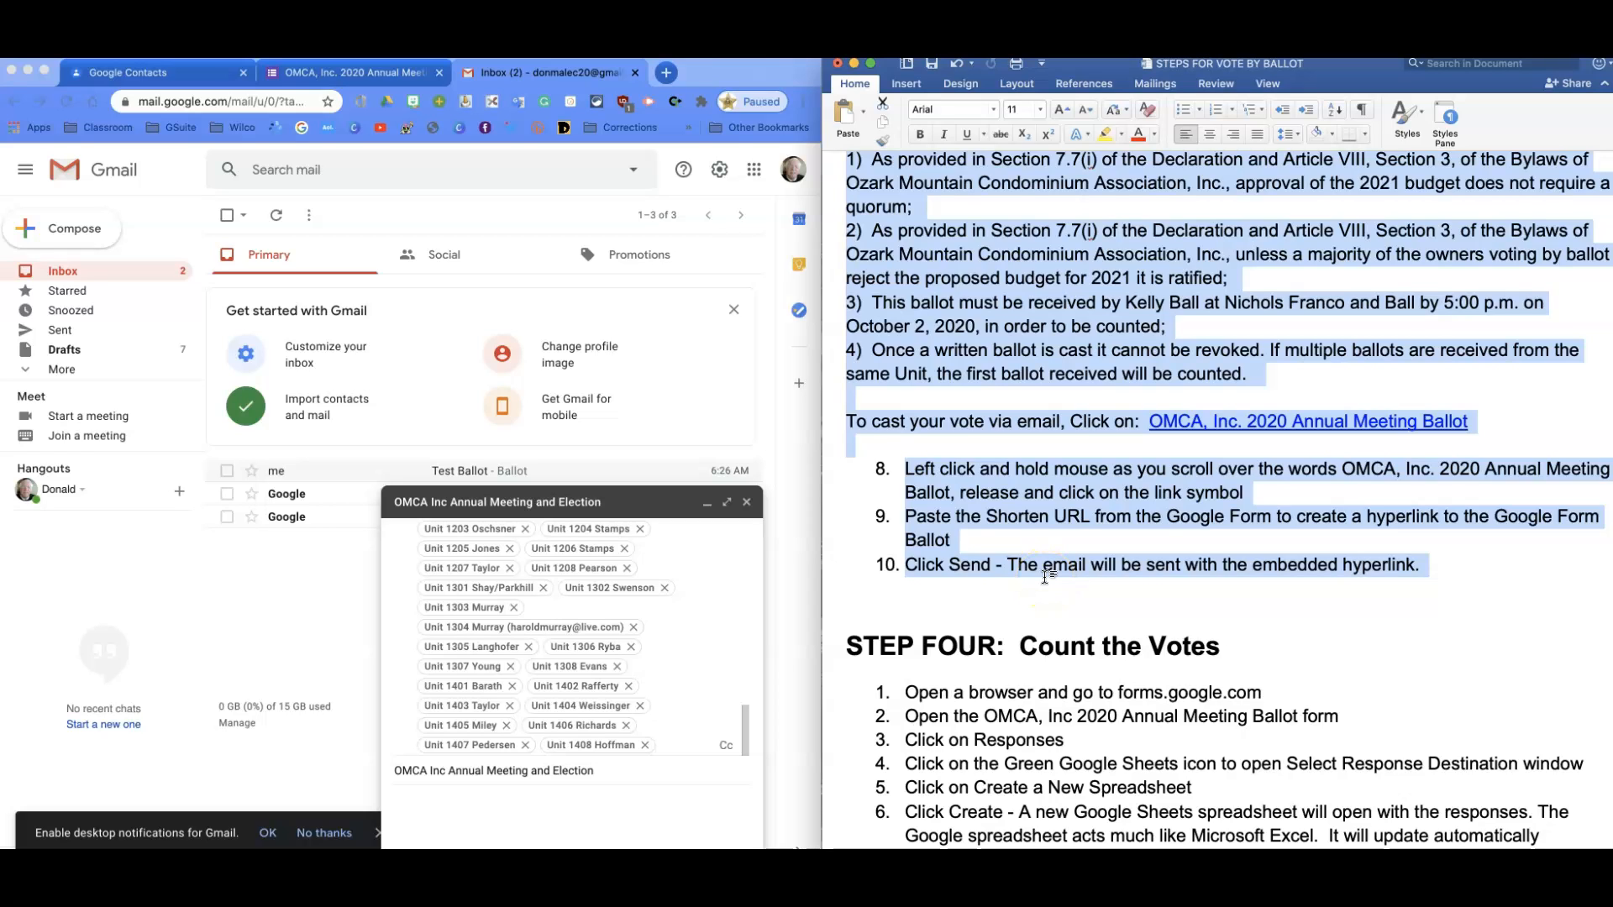
click(424, 800)
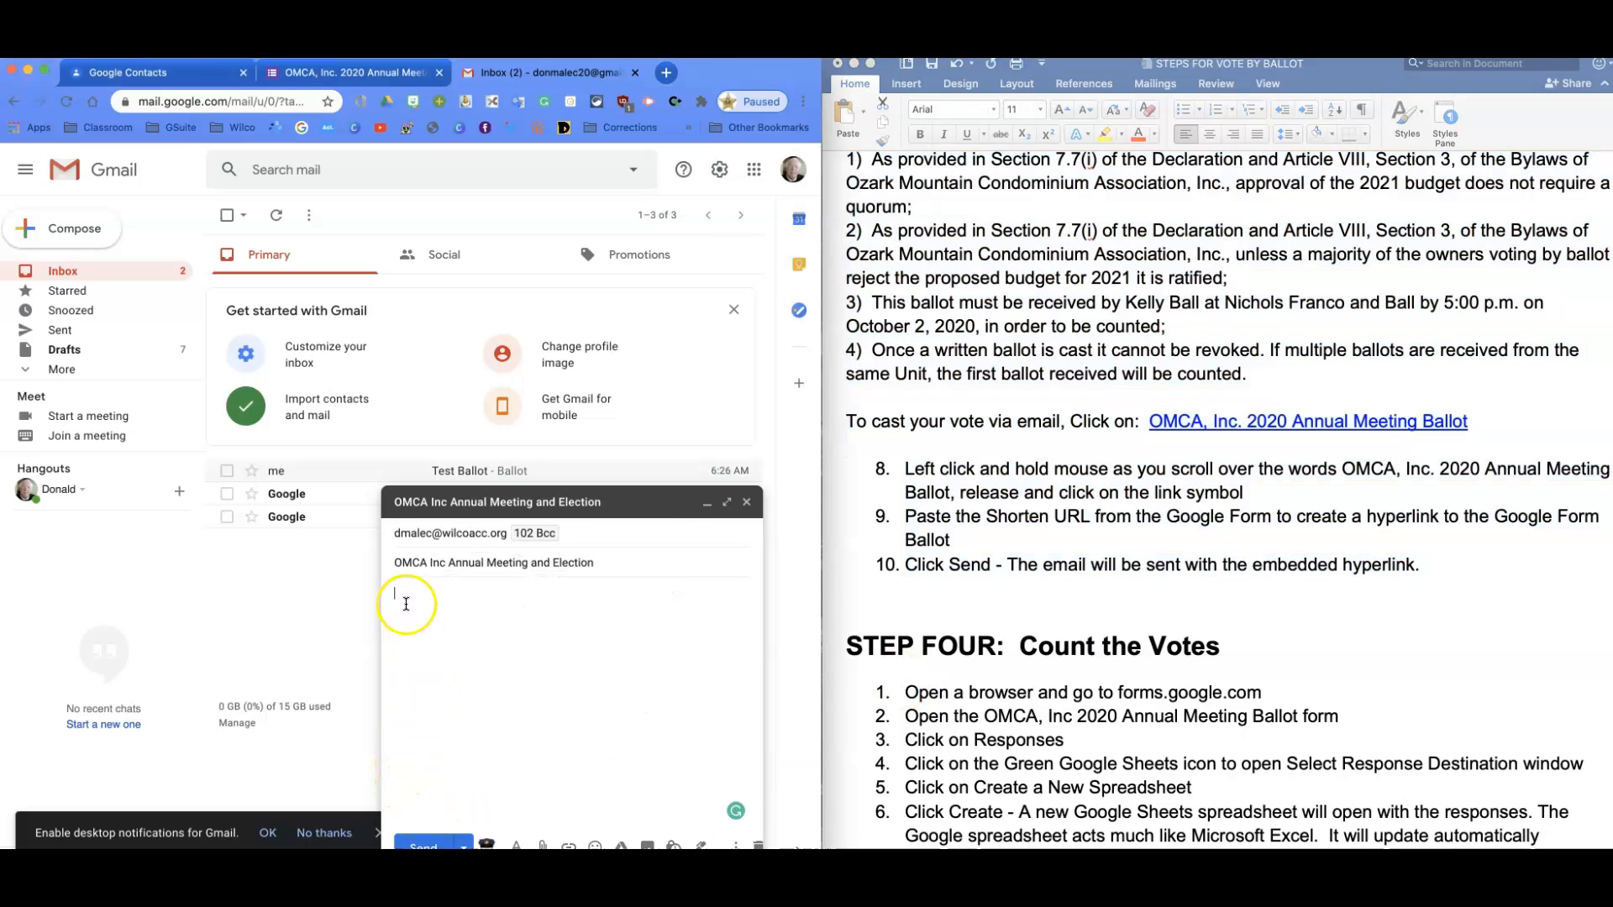
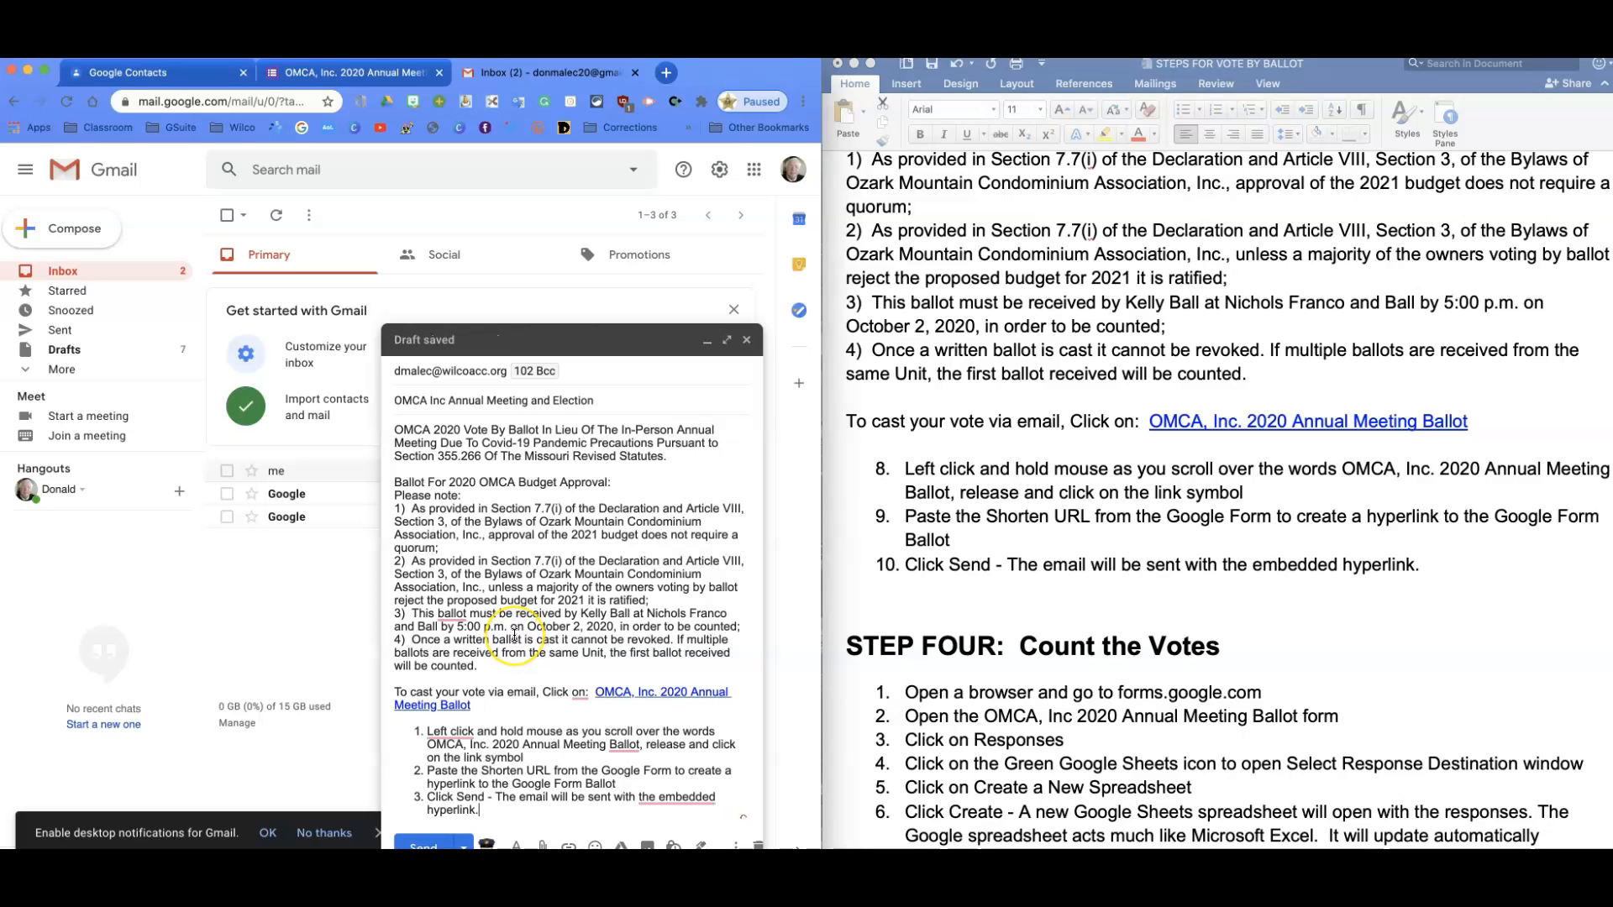
click(515, 630)
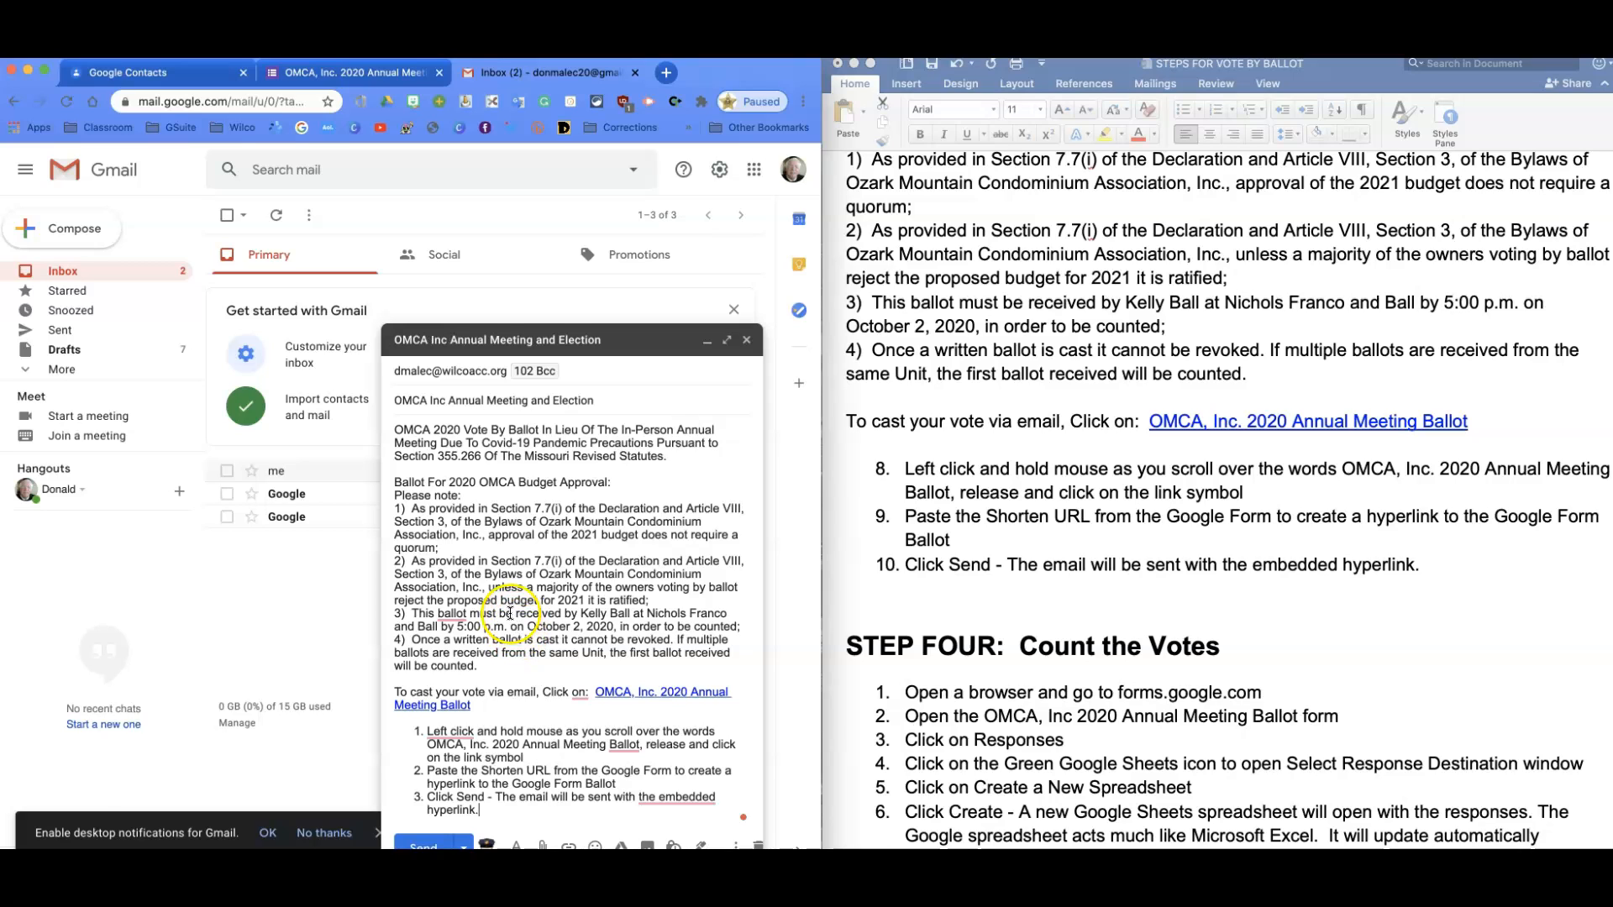
click(495, 521)
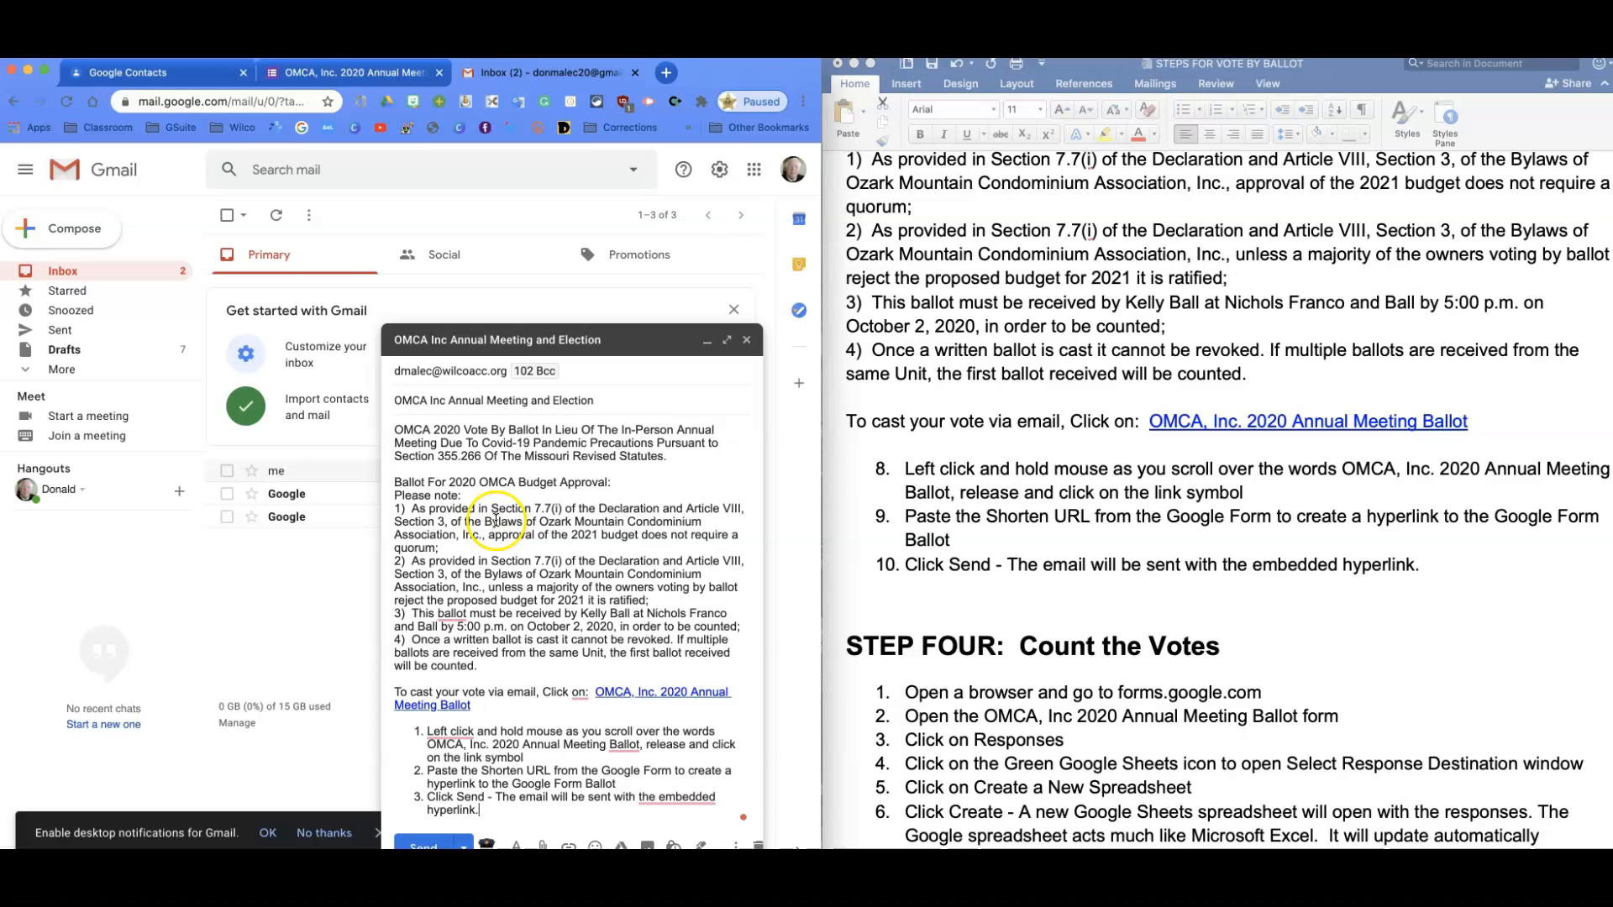
Copy the ballot form's shortened forms.gle link from its Send options and return to the Gmail draft.
click(329, 76)
click(675, 180)
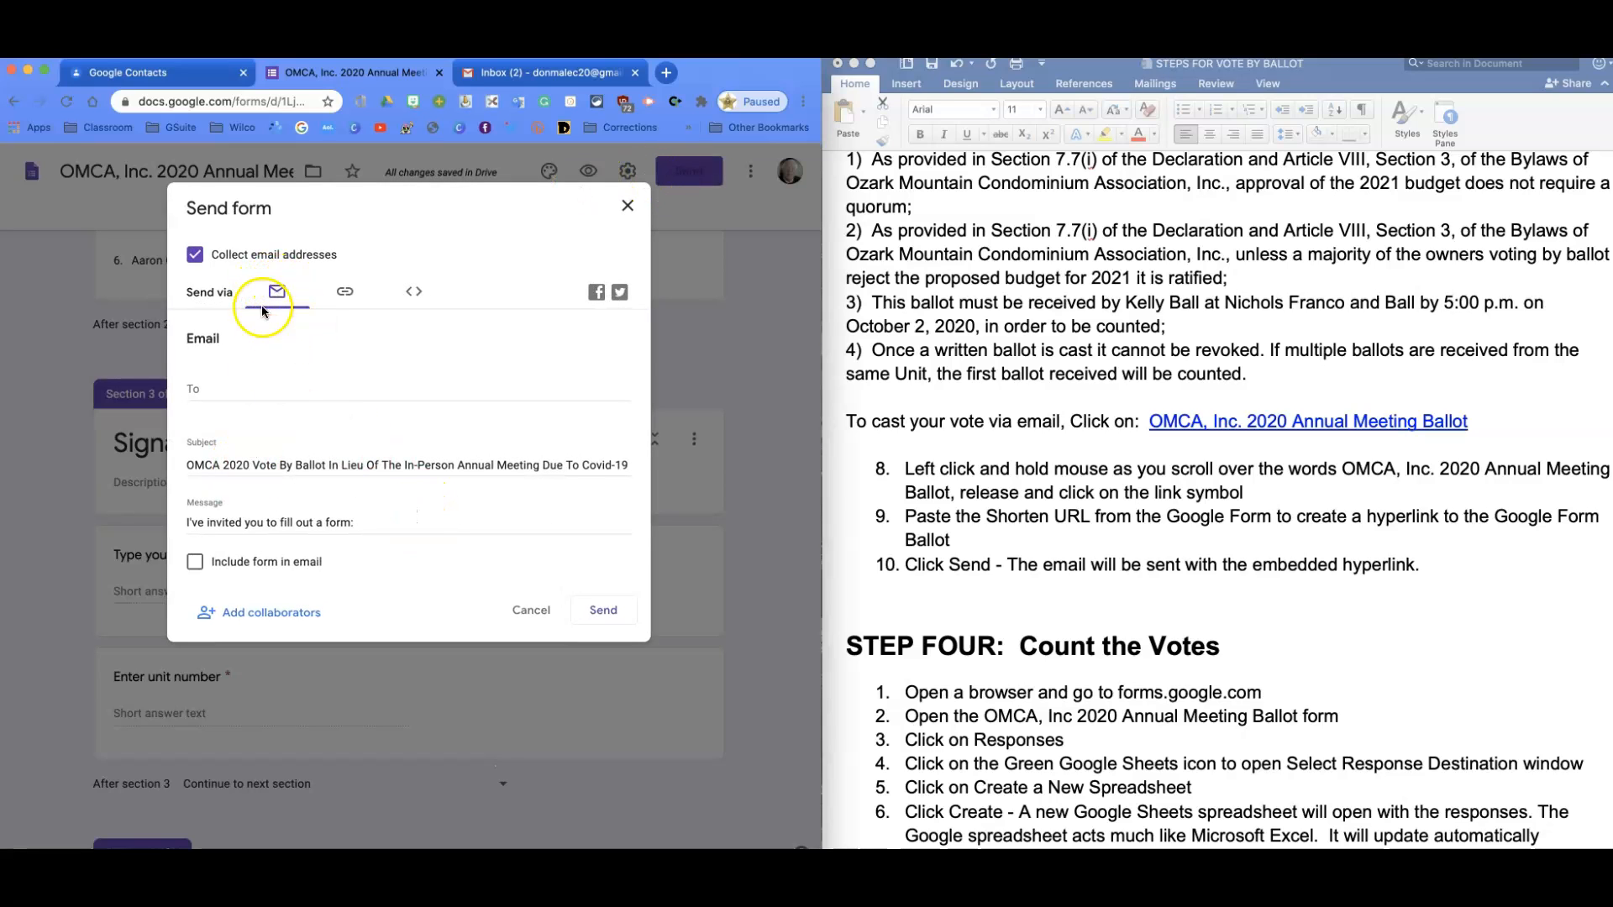
click(351, 294)
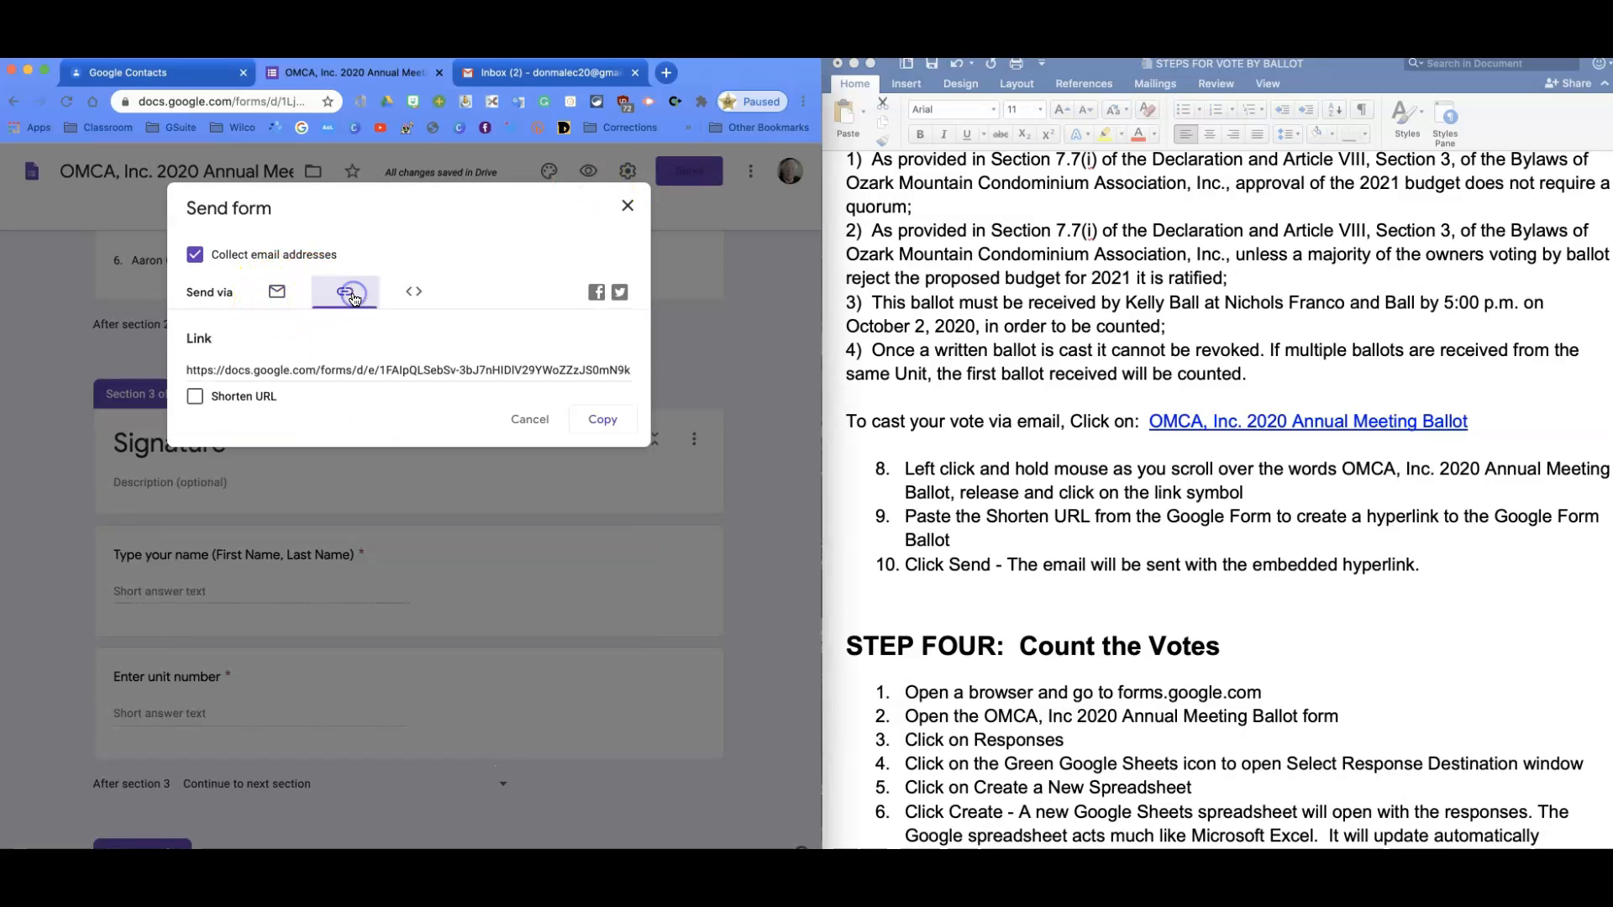
click(196, 396)
click(603, 424)
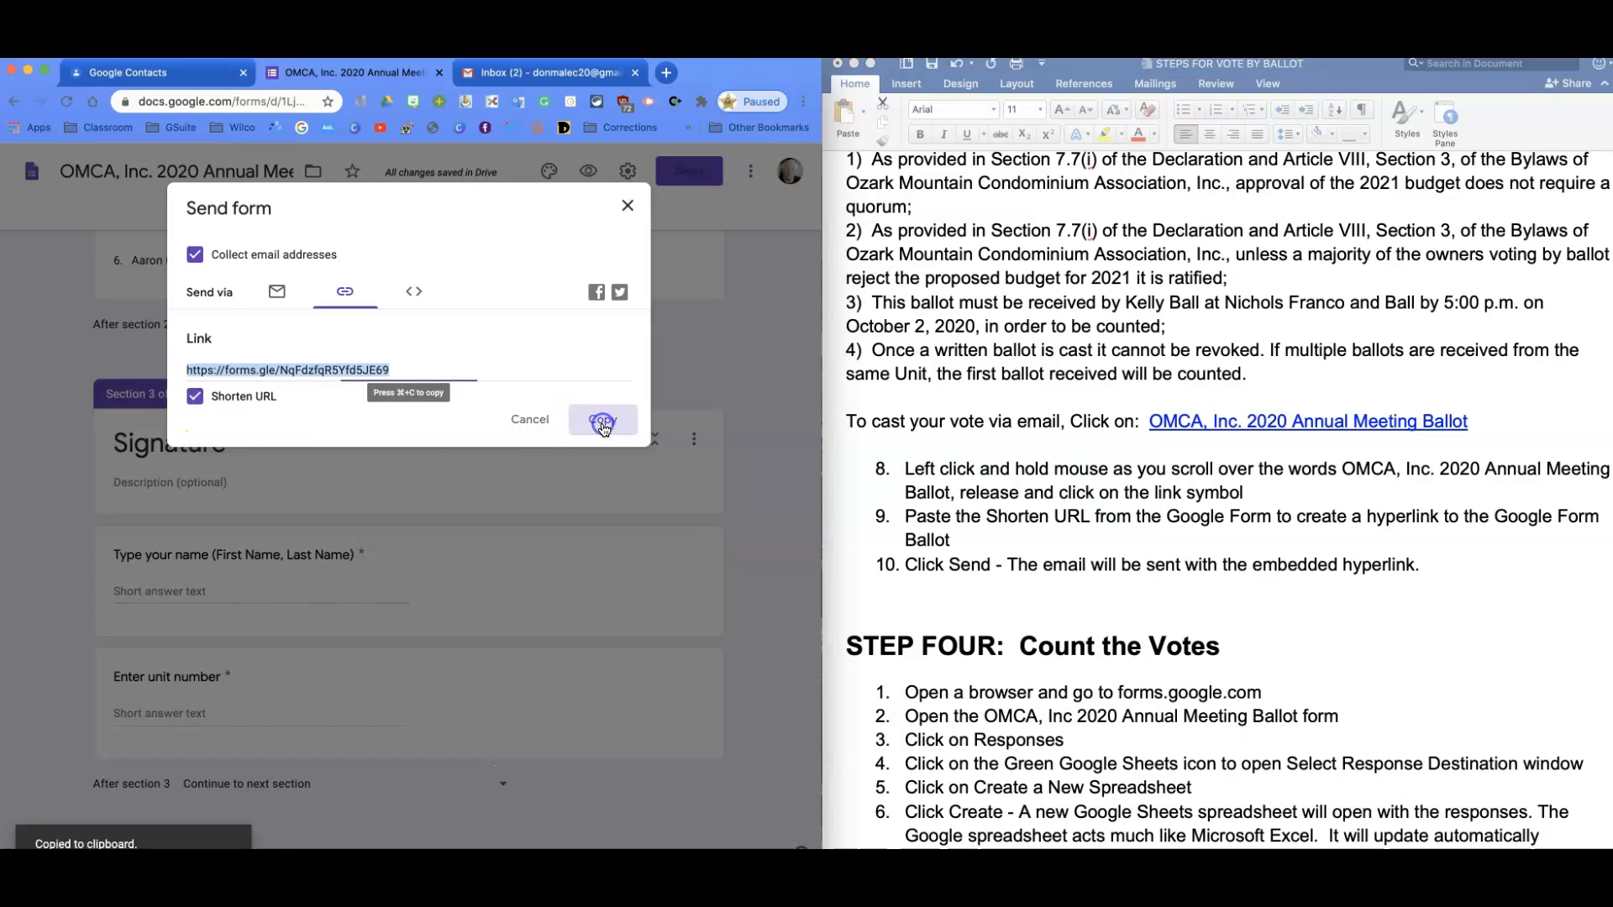
click(486, 84)
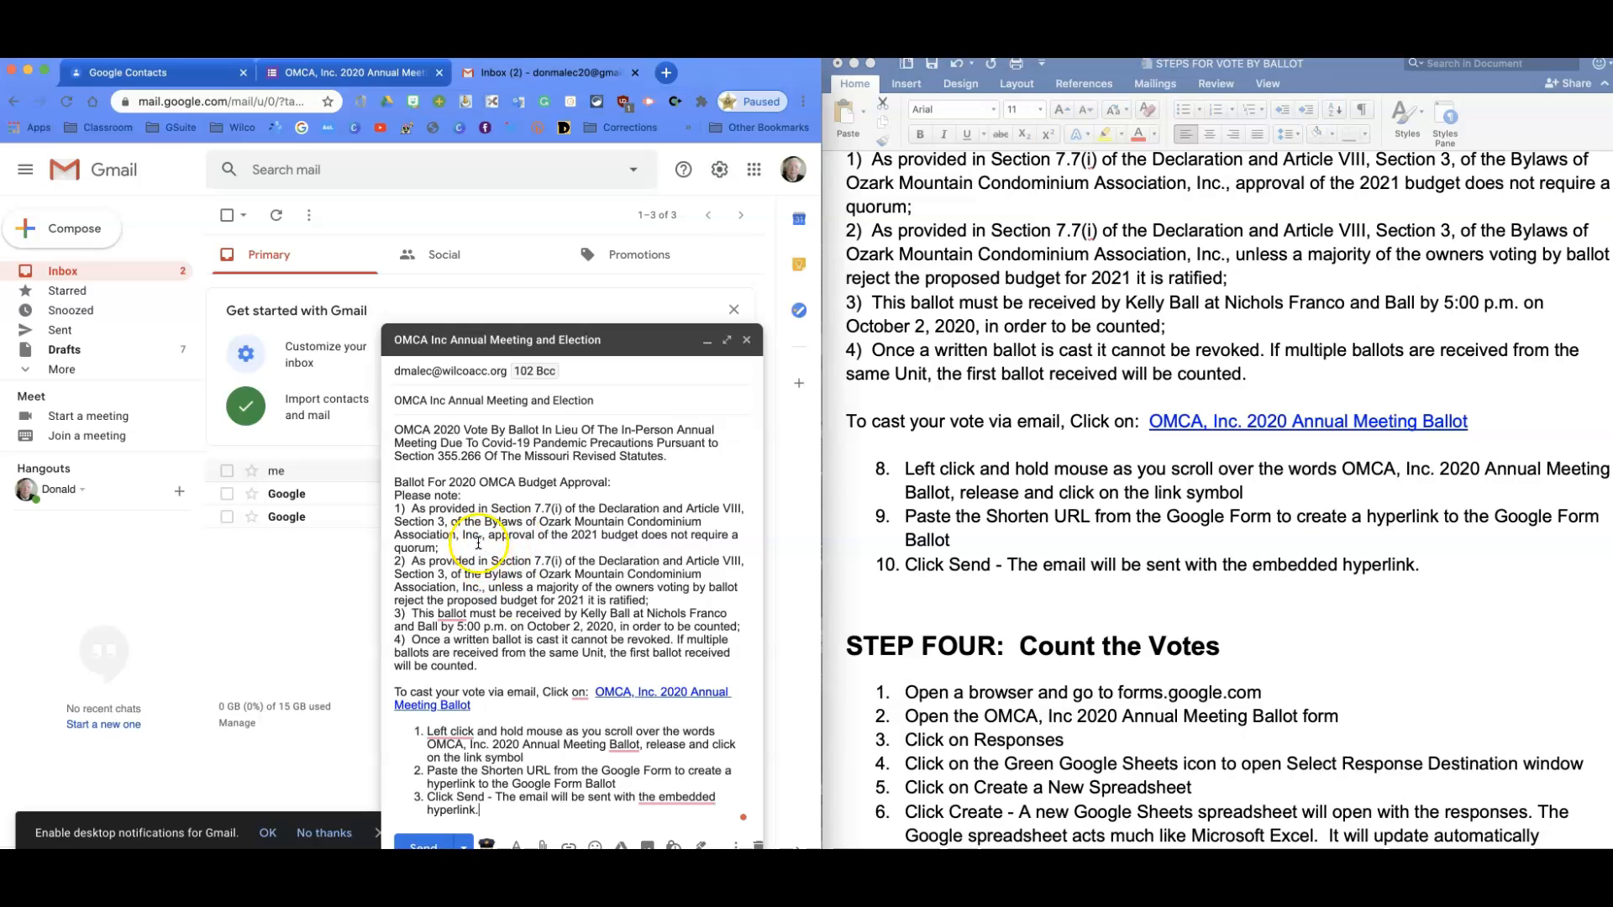
Select the 'OMCA, Inc. 2020 Annual Meeting Ballot' phrase in the body and start inserting a link.
mouse_move(586, 692)
drag(594, 692, 754, 710)
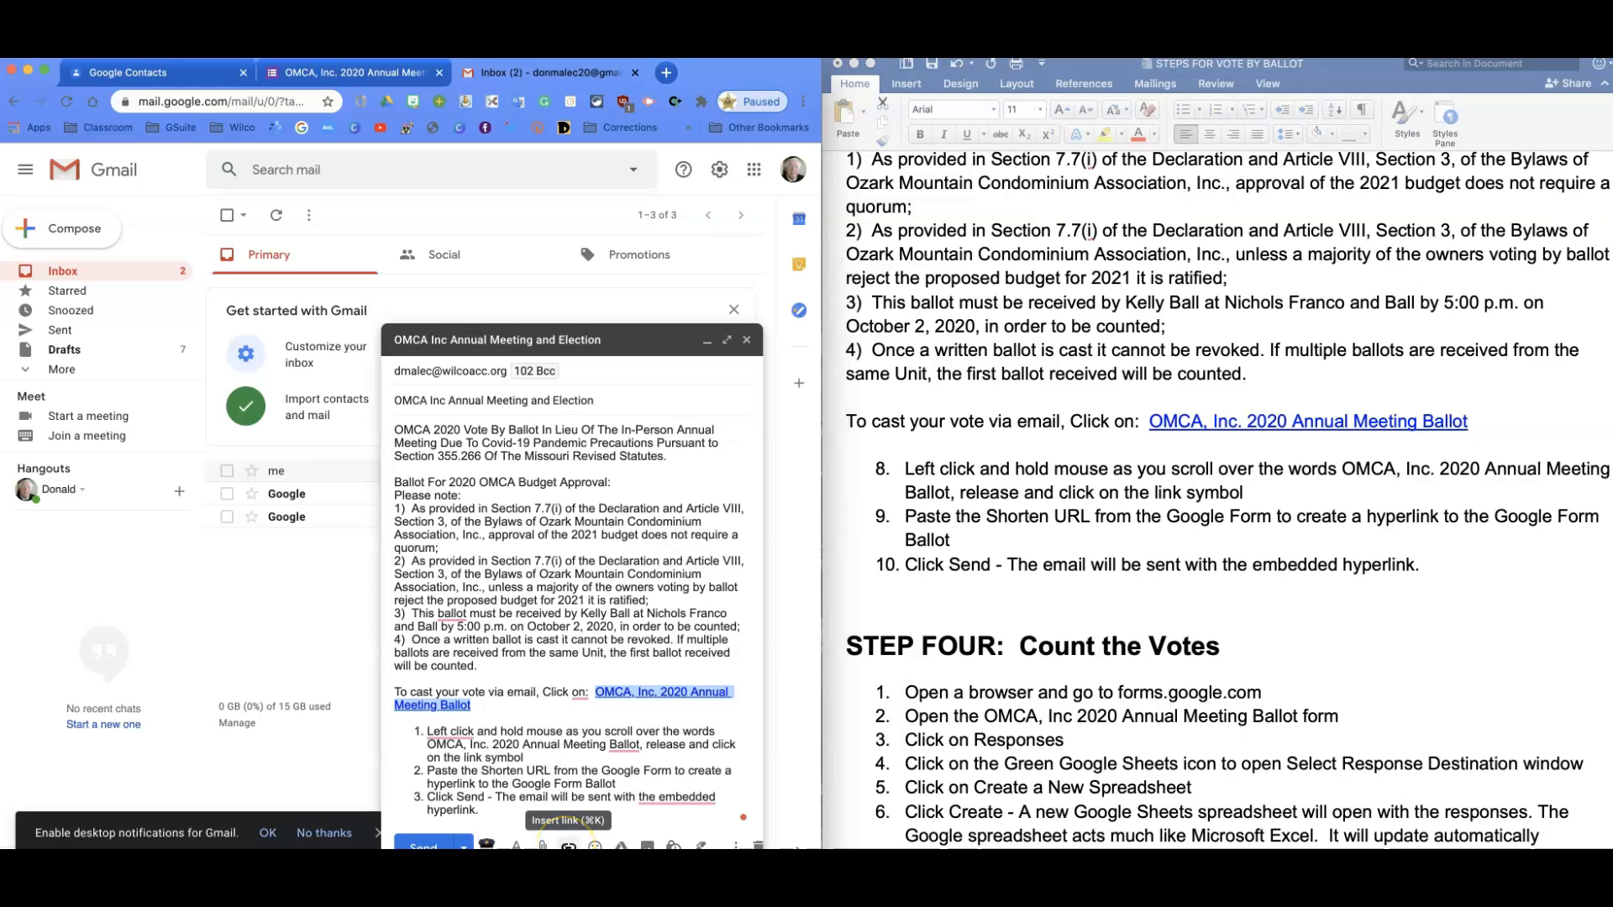
click(568, 846)
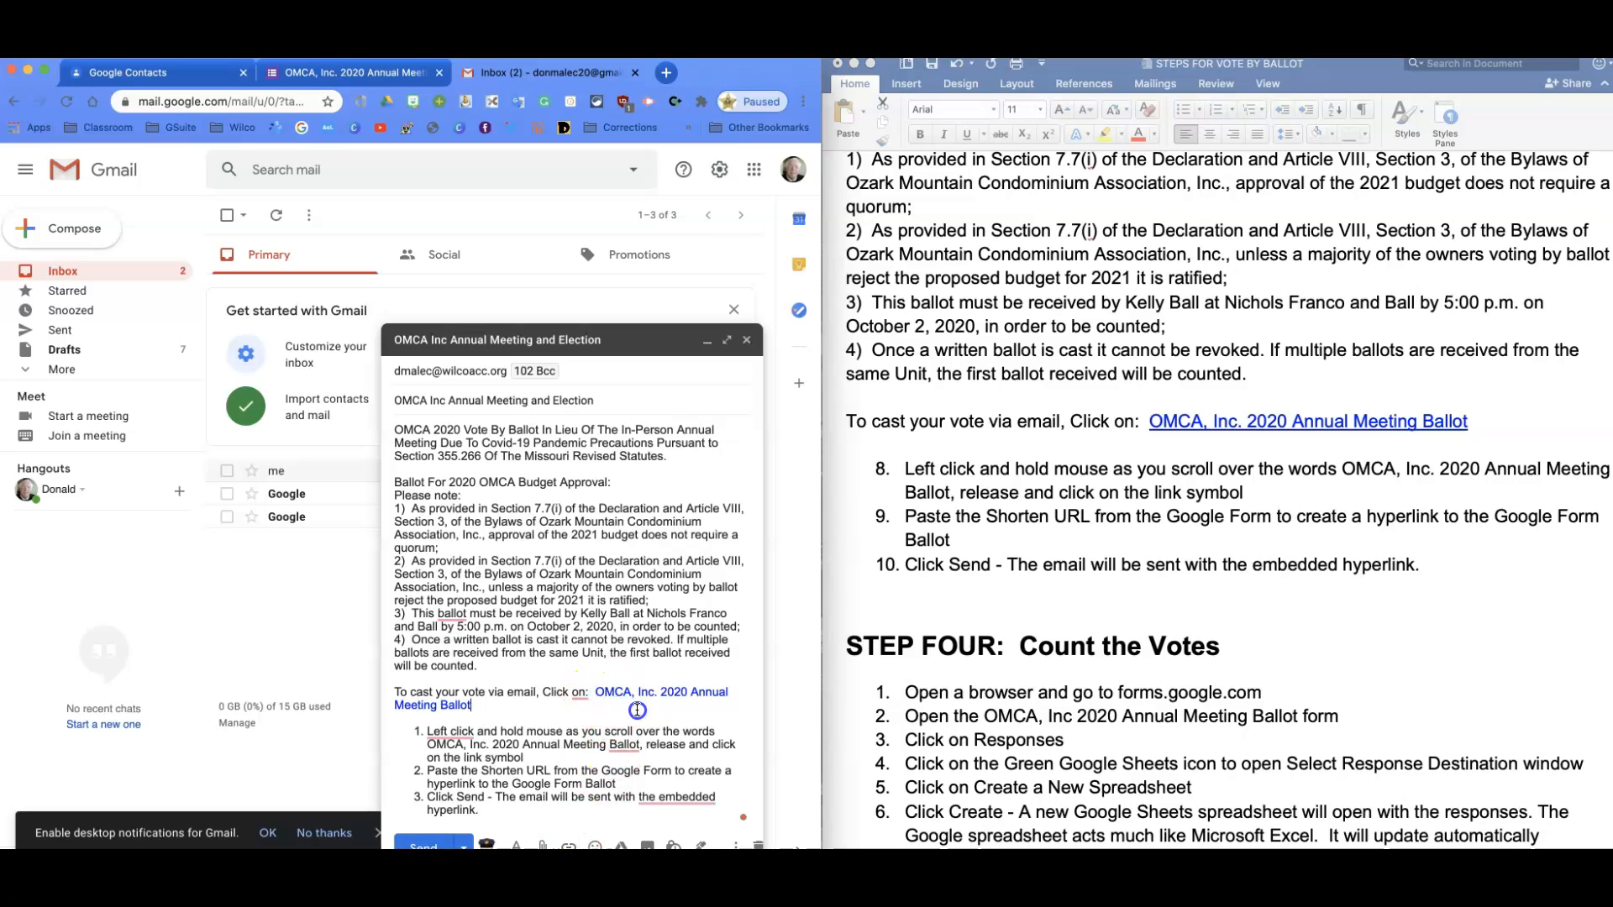
drag(594, 692, 732, 686)
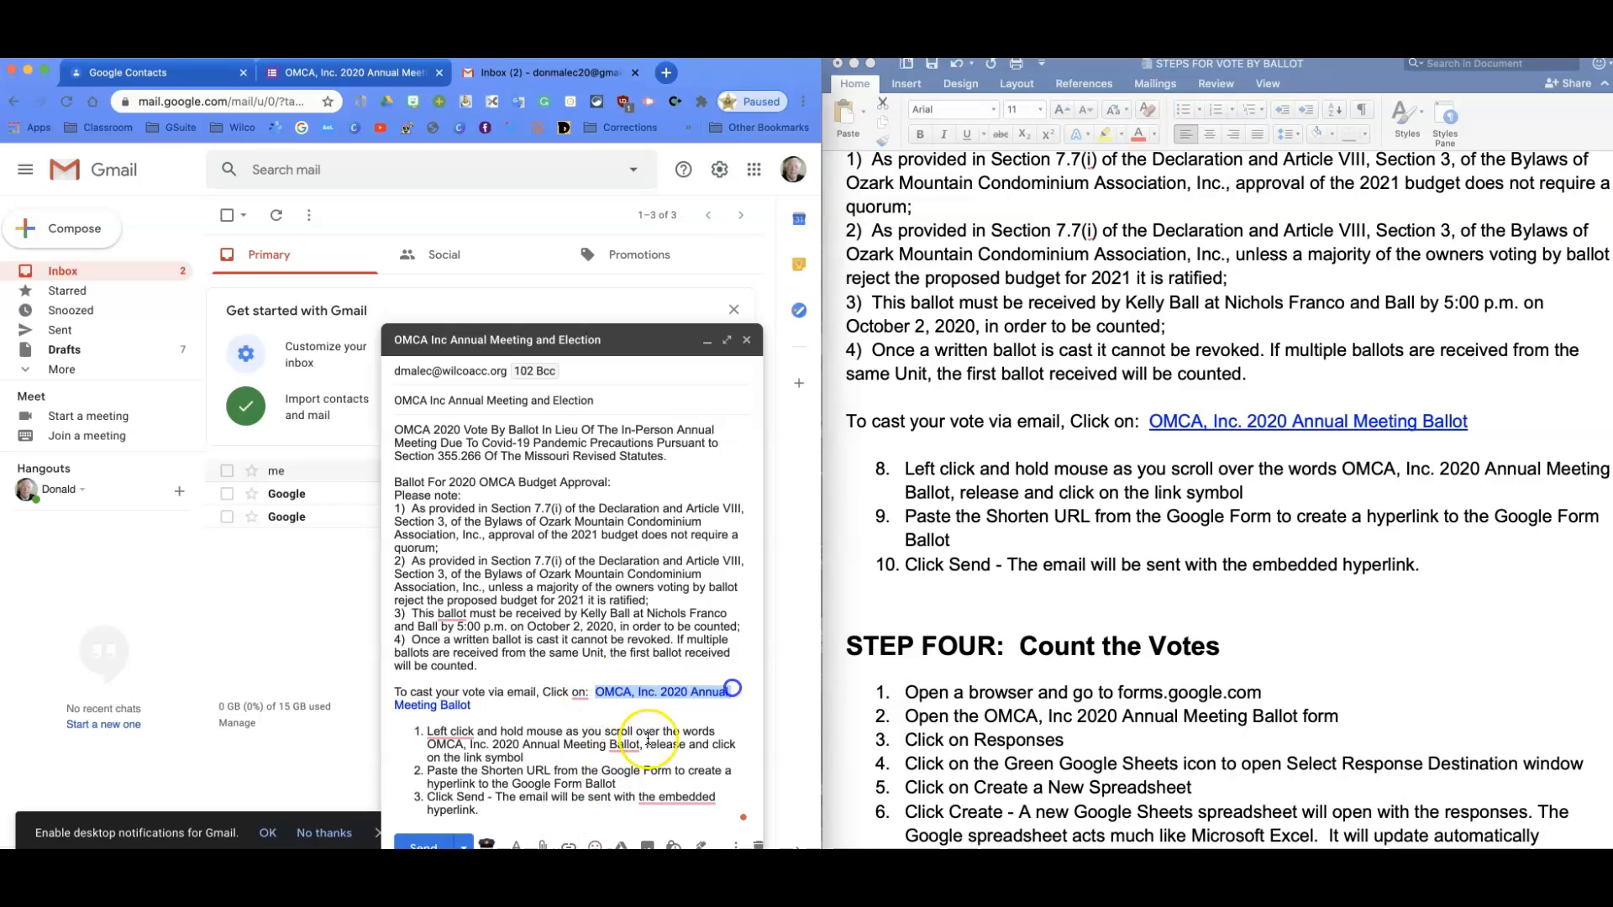
click(597, 703)
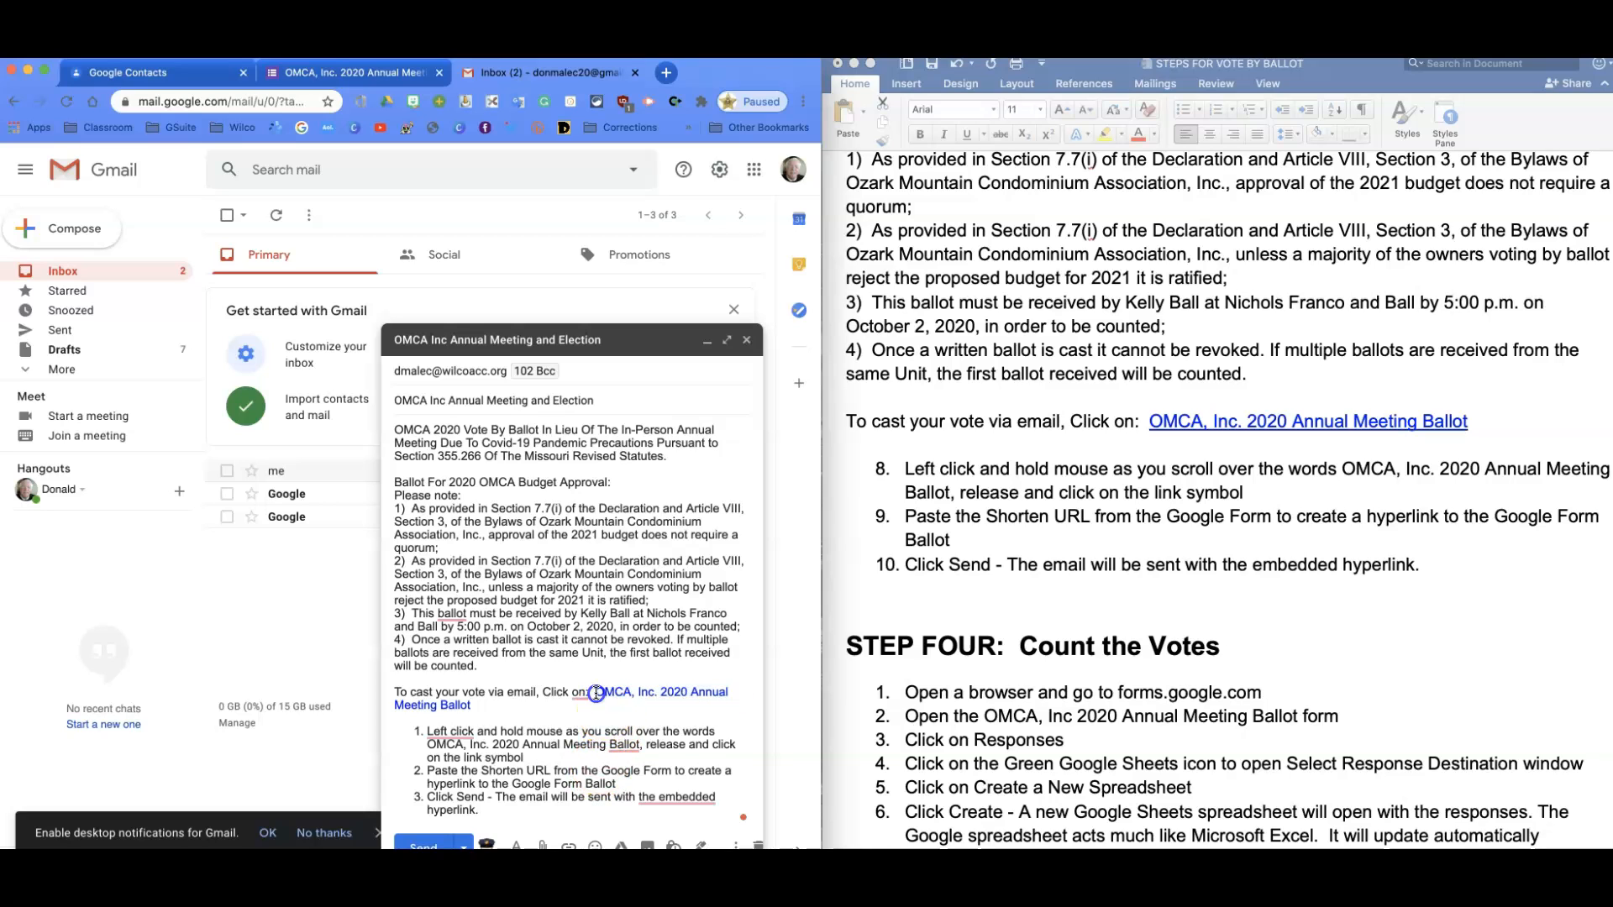
drag(594, 692, 701, 715)
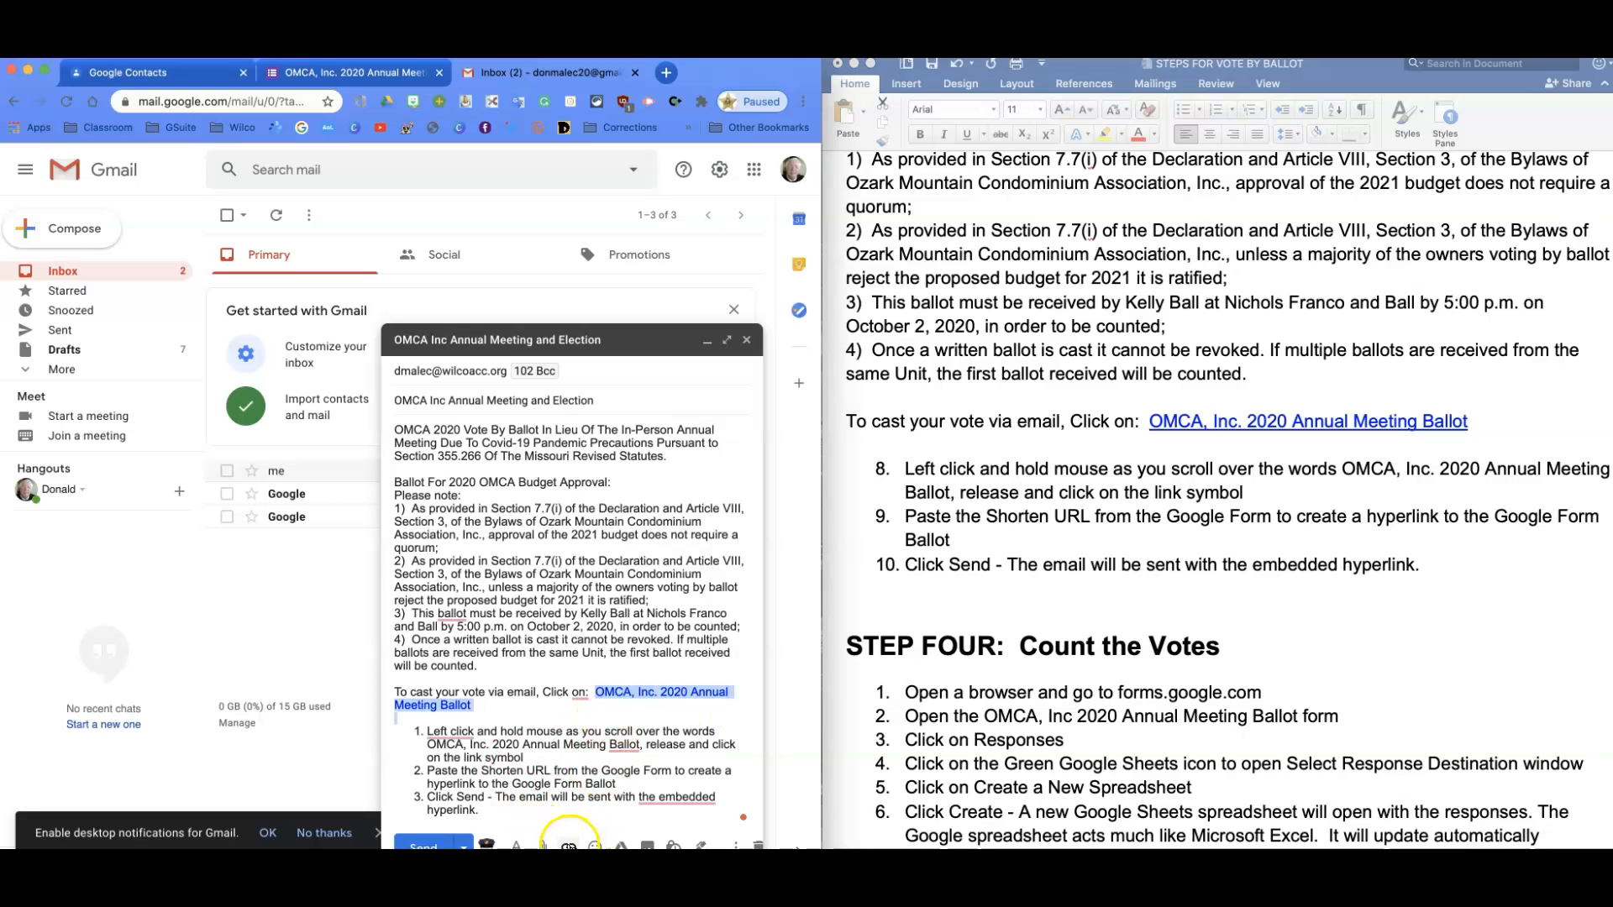
click(569, 844)
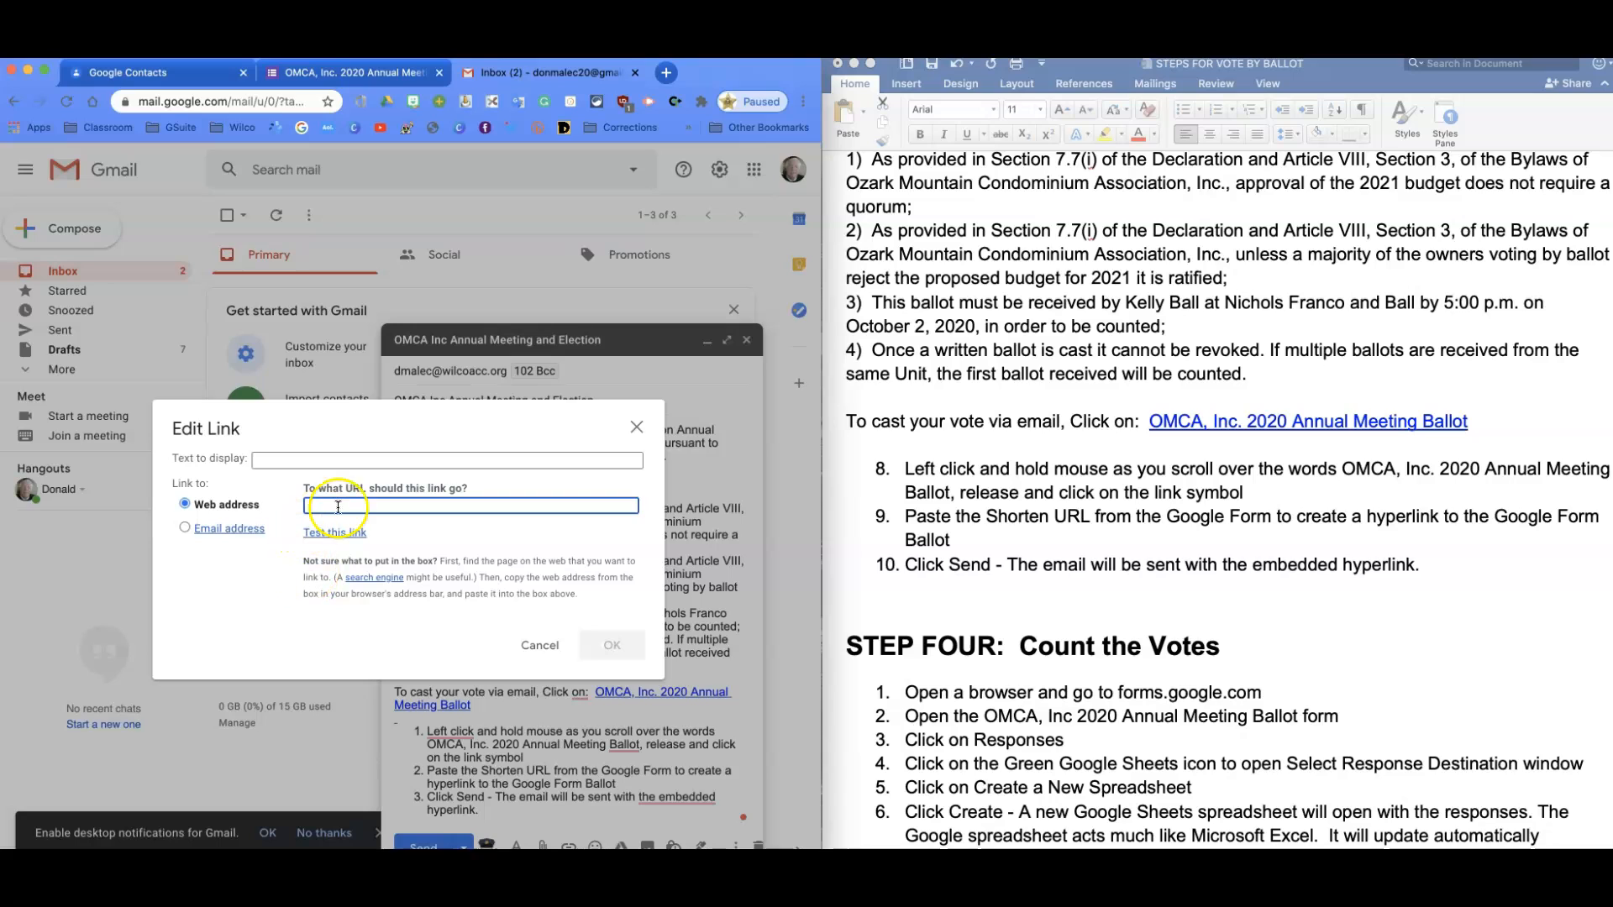
Add a link displaying 'OMCA, Inc. 2020 Annual Election Ballot' that points to the pasted forms.gle short URL.
key(super+v)
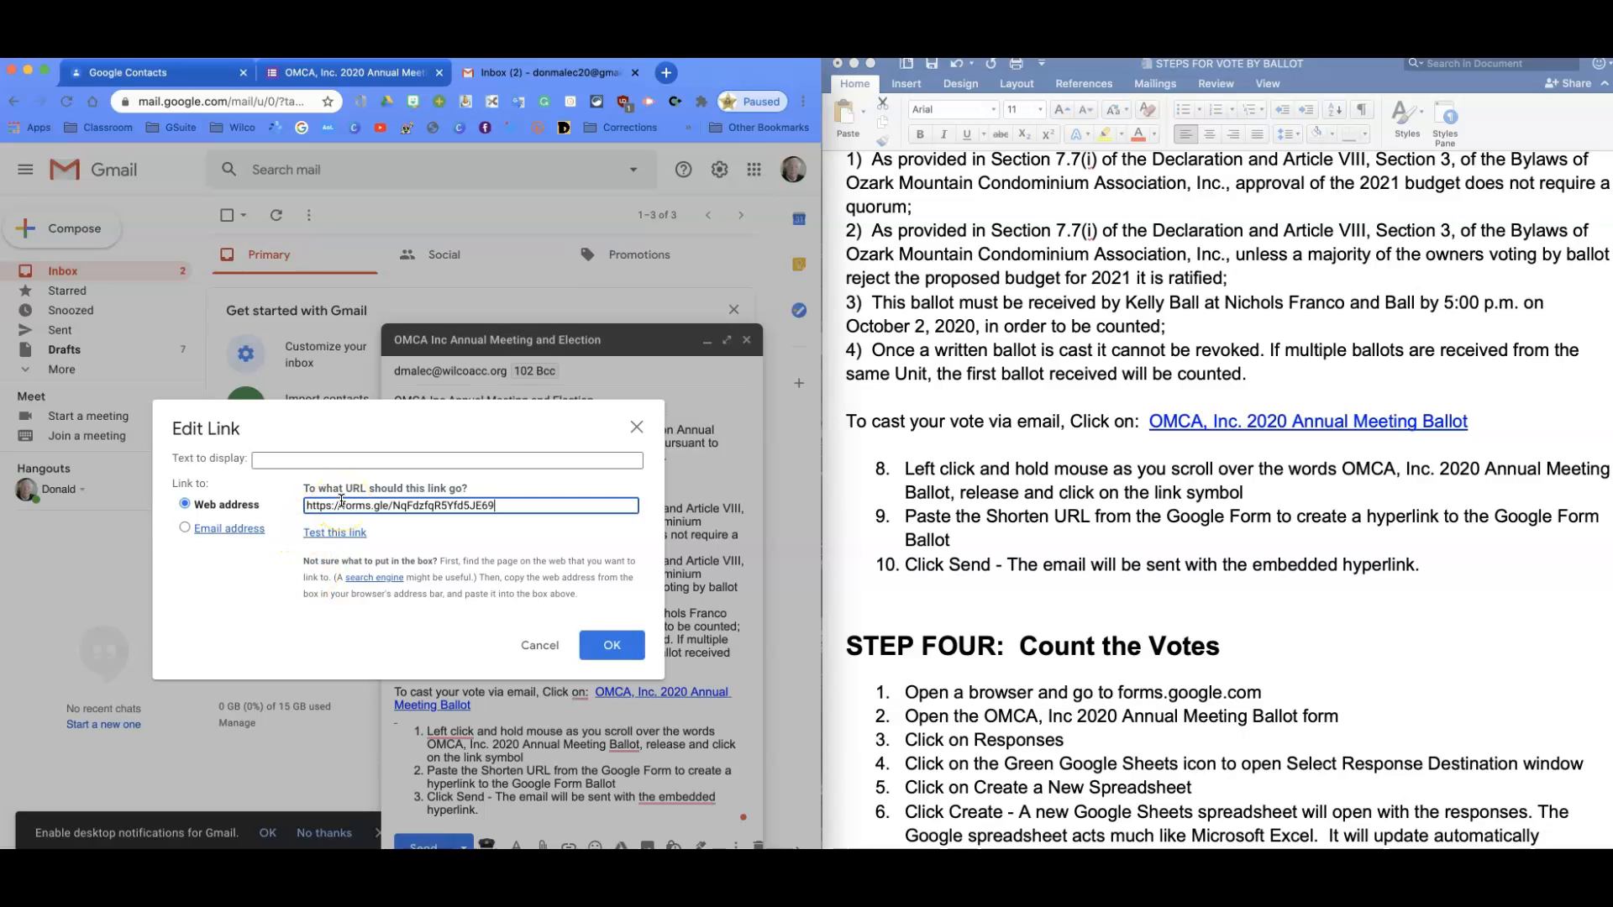
click(295, 460)
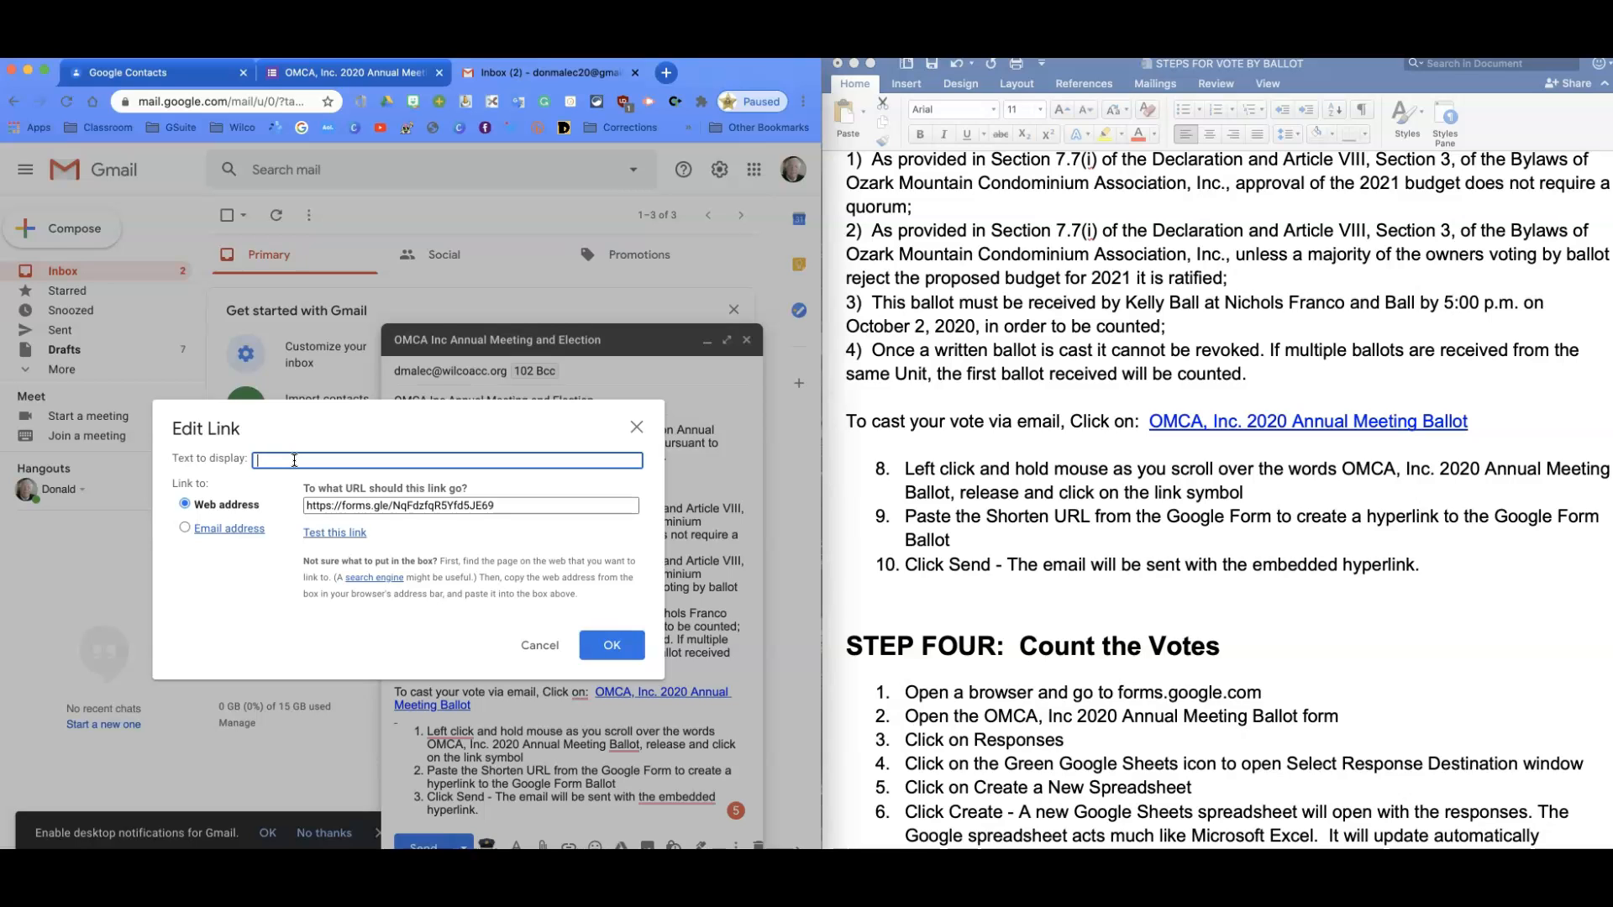
text(OMCA)
text(, Inc. 2020 Annual Ballot)
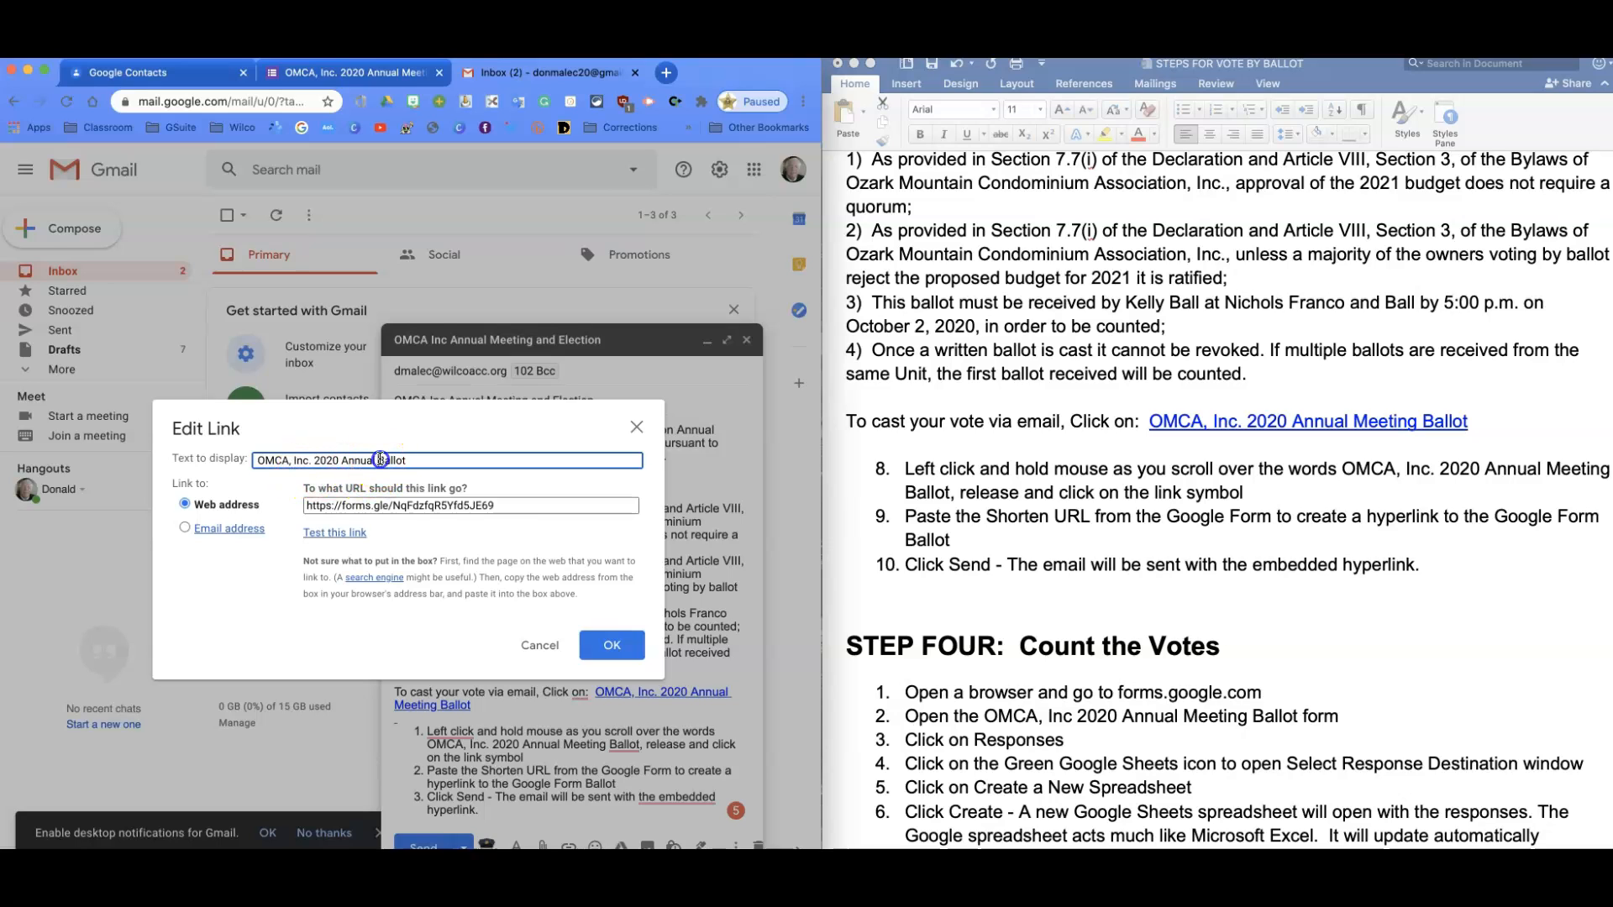
click(379, 460)
text(Election)
key(BackSpace)
key(BackSpace)
key(BackSpace)
key(BackSpace)
key(BackSpace)
key(BackSpace)
key(BackSpace)
key(BackSpace)
text(Election)
click(612, 645)
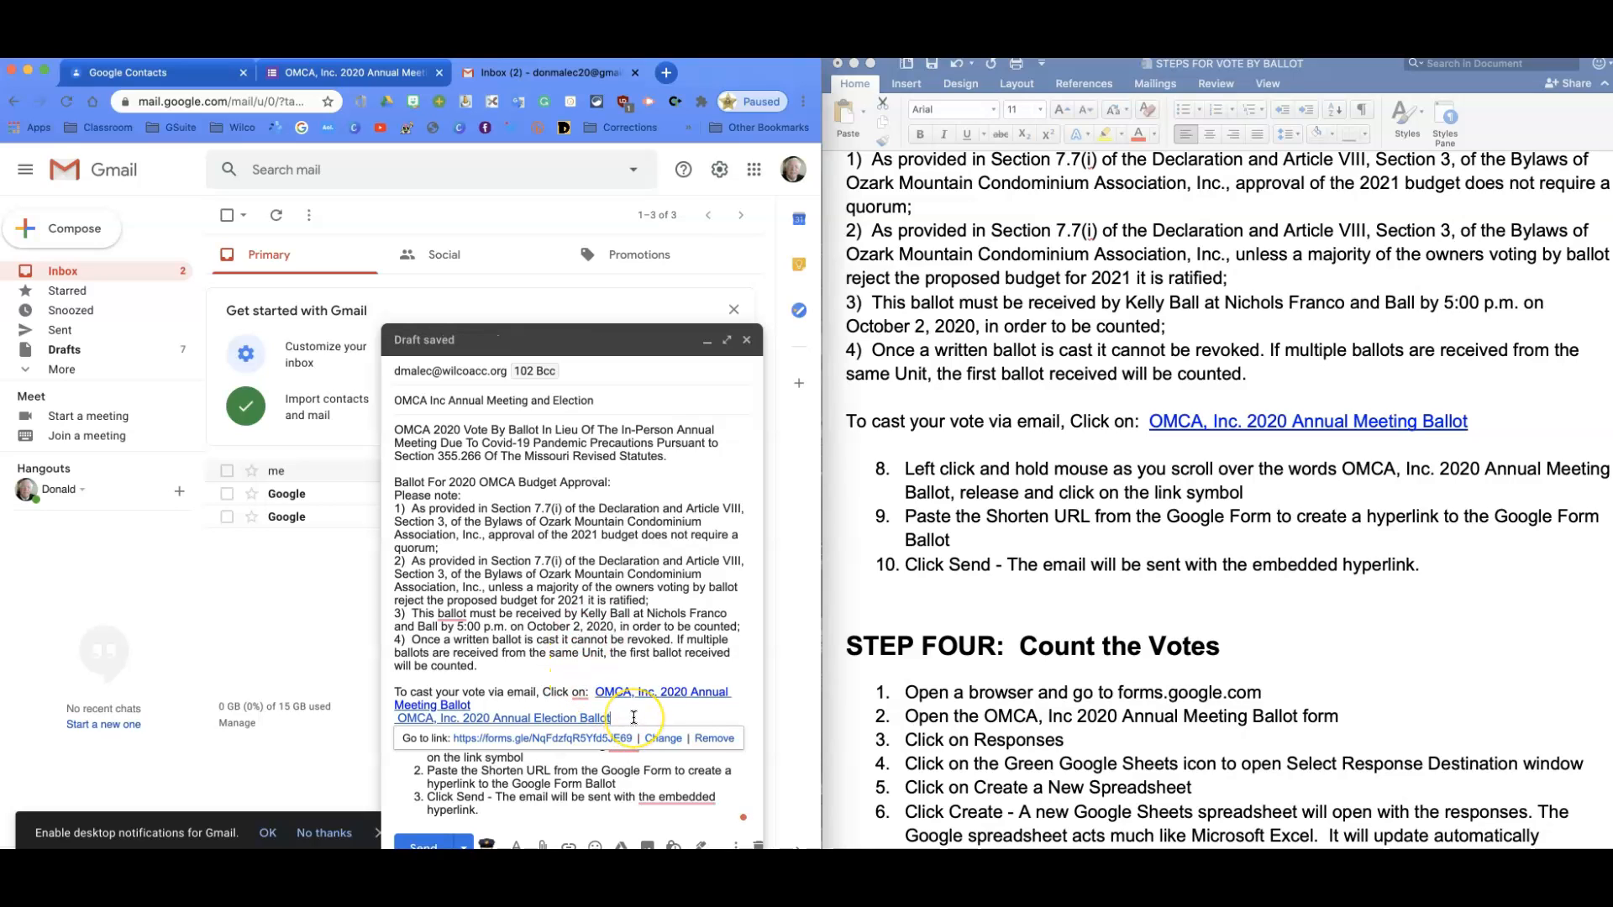
Delete the old ballot link text that follows 'Click on:' in the email body.
click(633, 717)
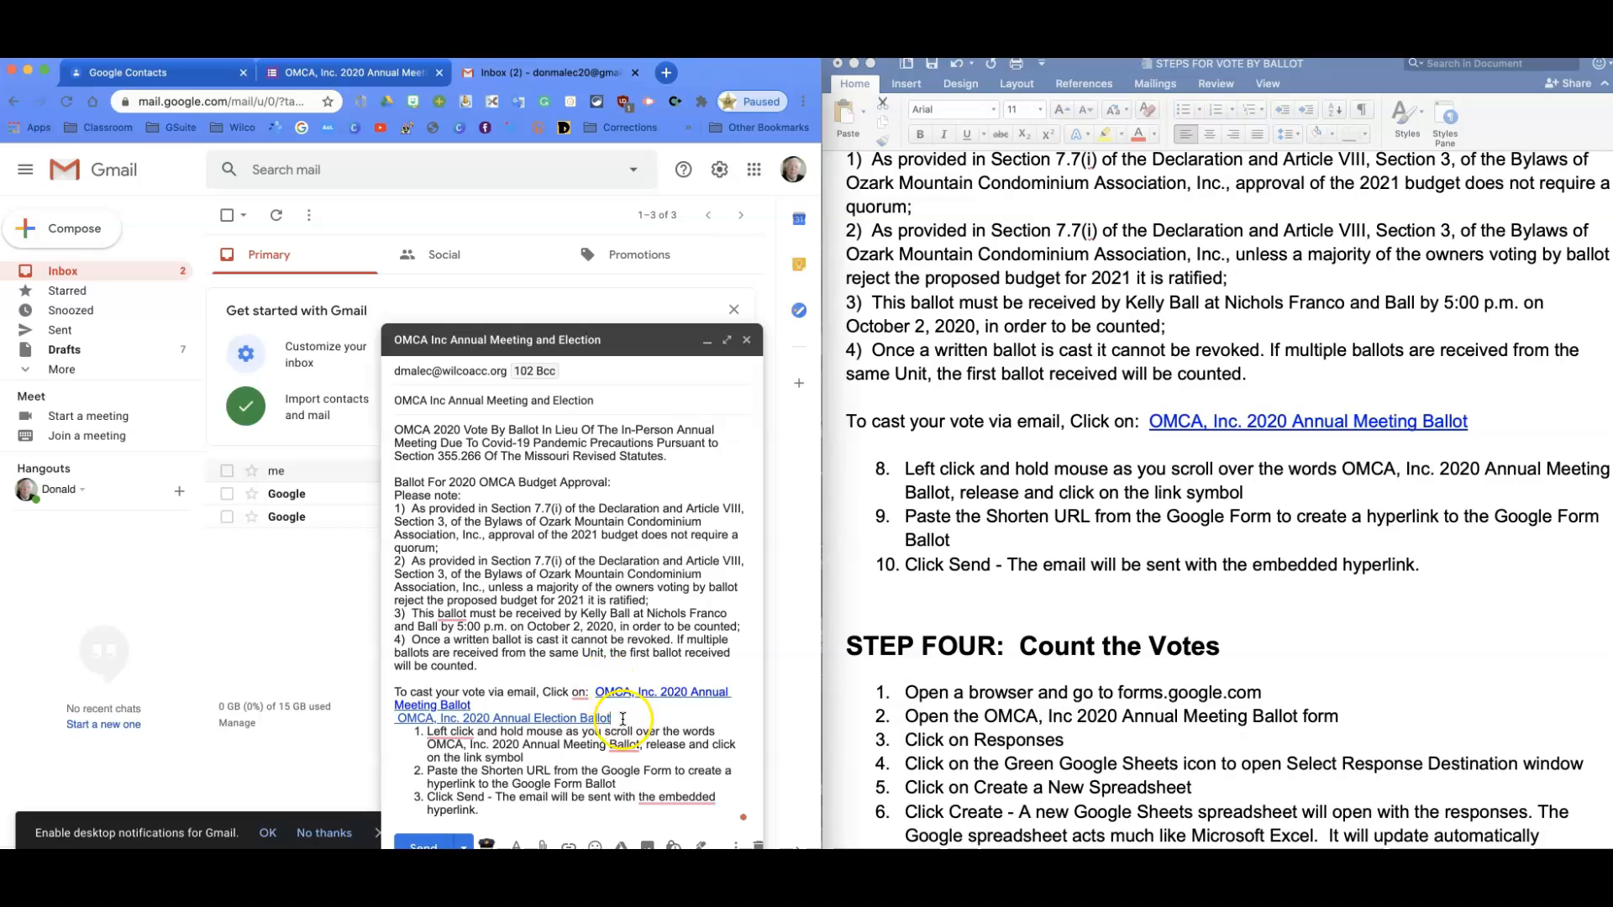
mouse_move(601, 714)
mouse_down()
mouse_move(645, 694)
mouse_move(598, 694)
mouse_up()
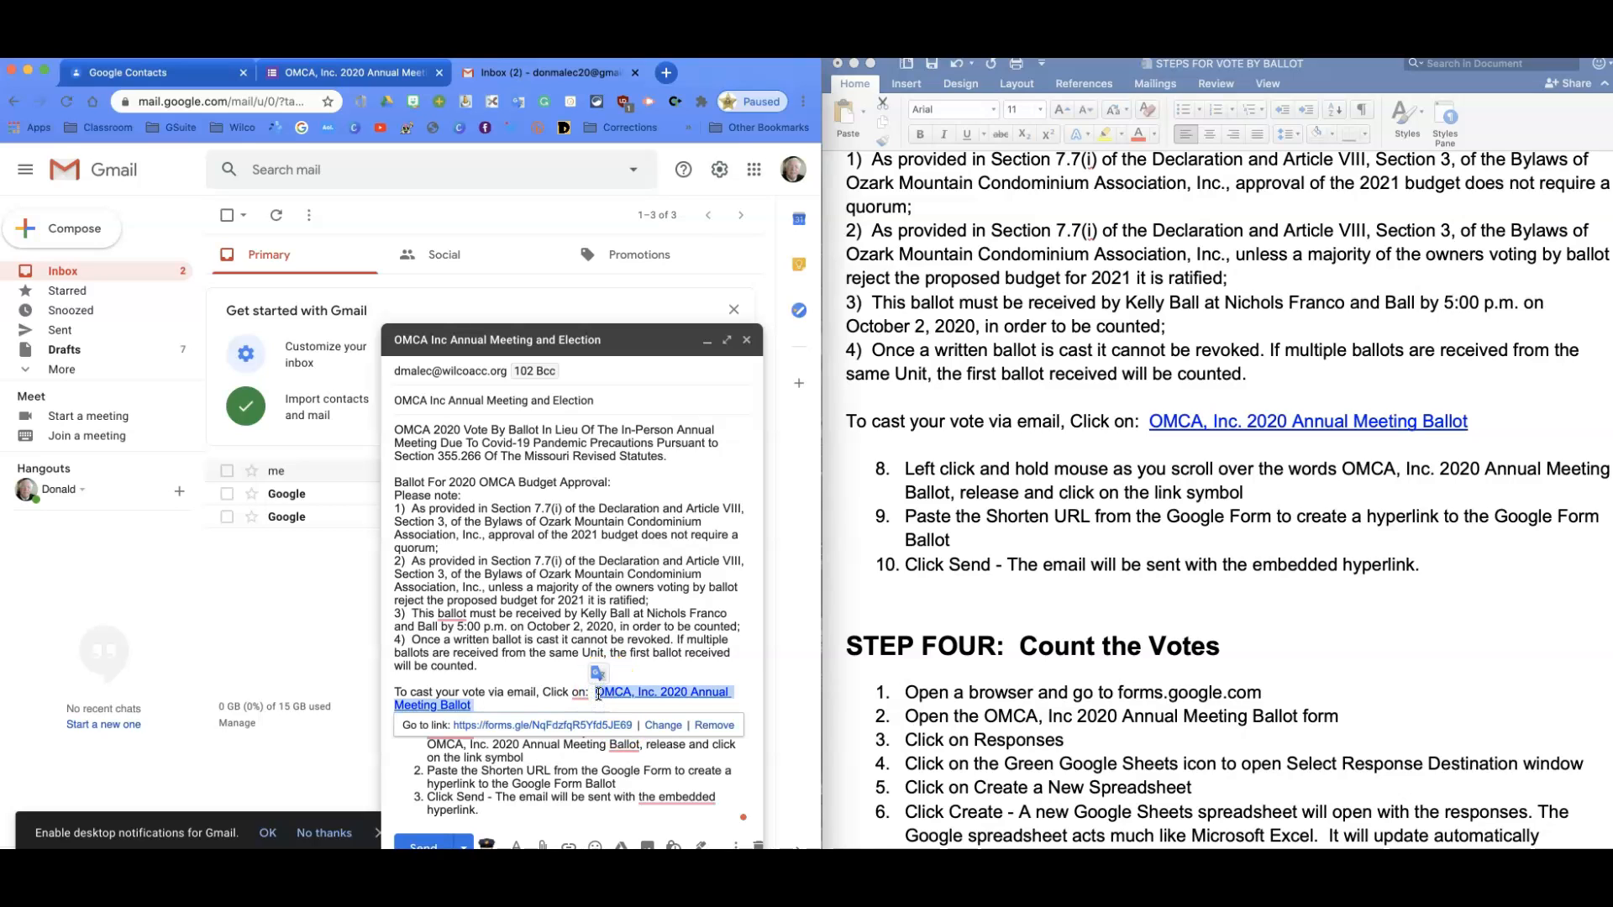
key(BackSpace)
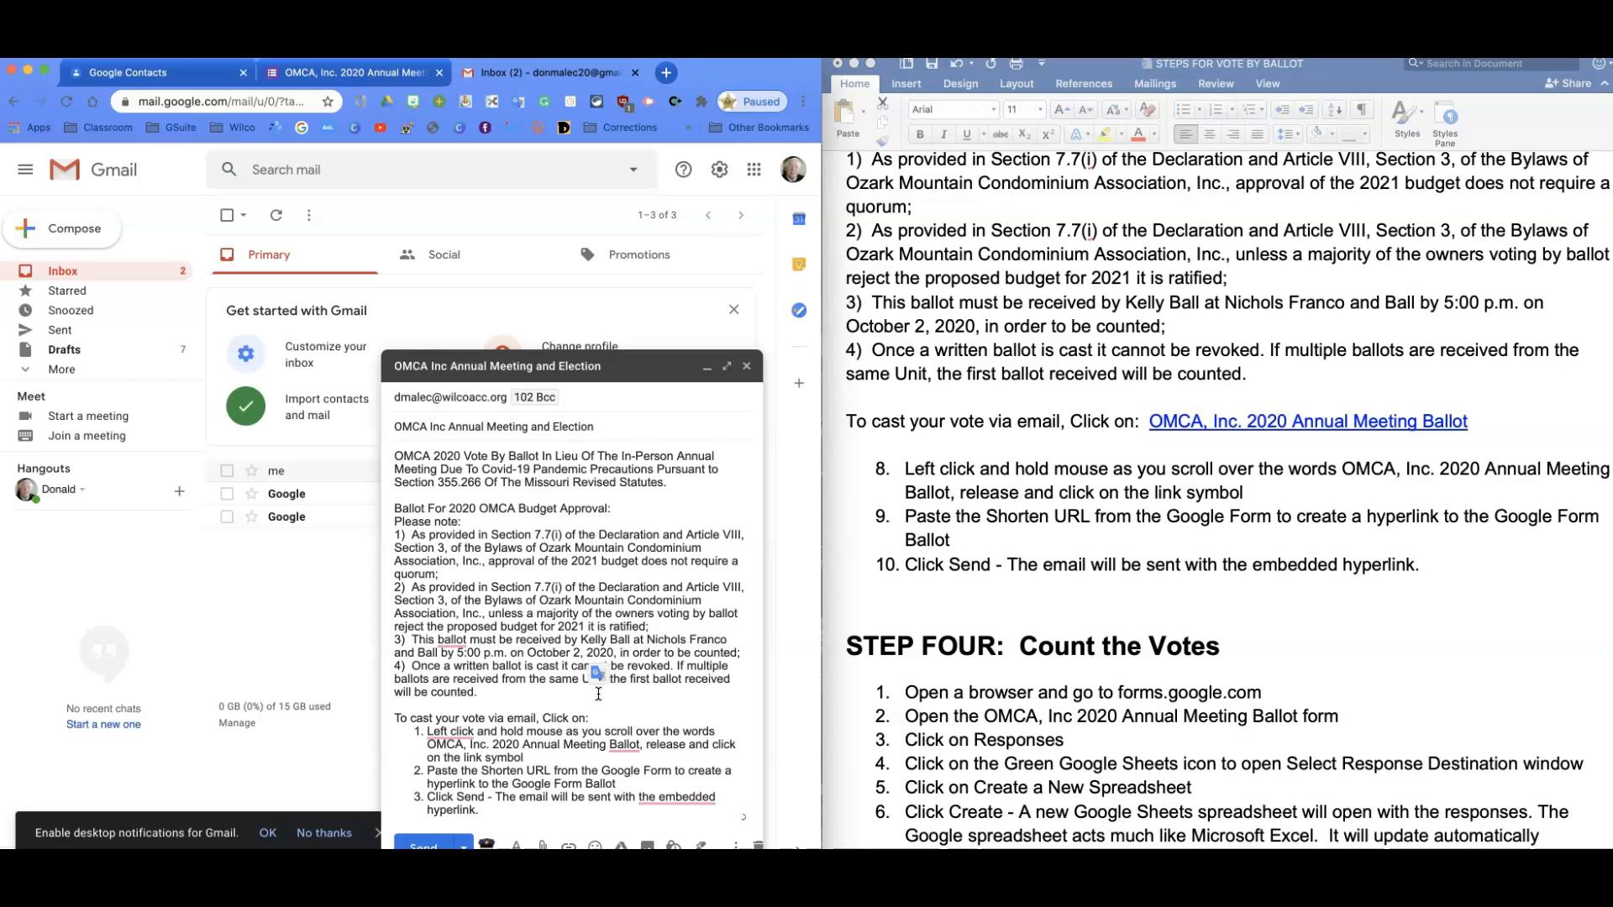
Type 'OMCA, INC. ELECTION BALLOT' after 'Click on:' and link it to the forms.gle short URL.
key(Return)
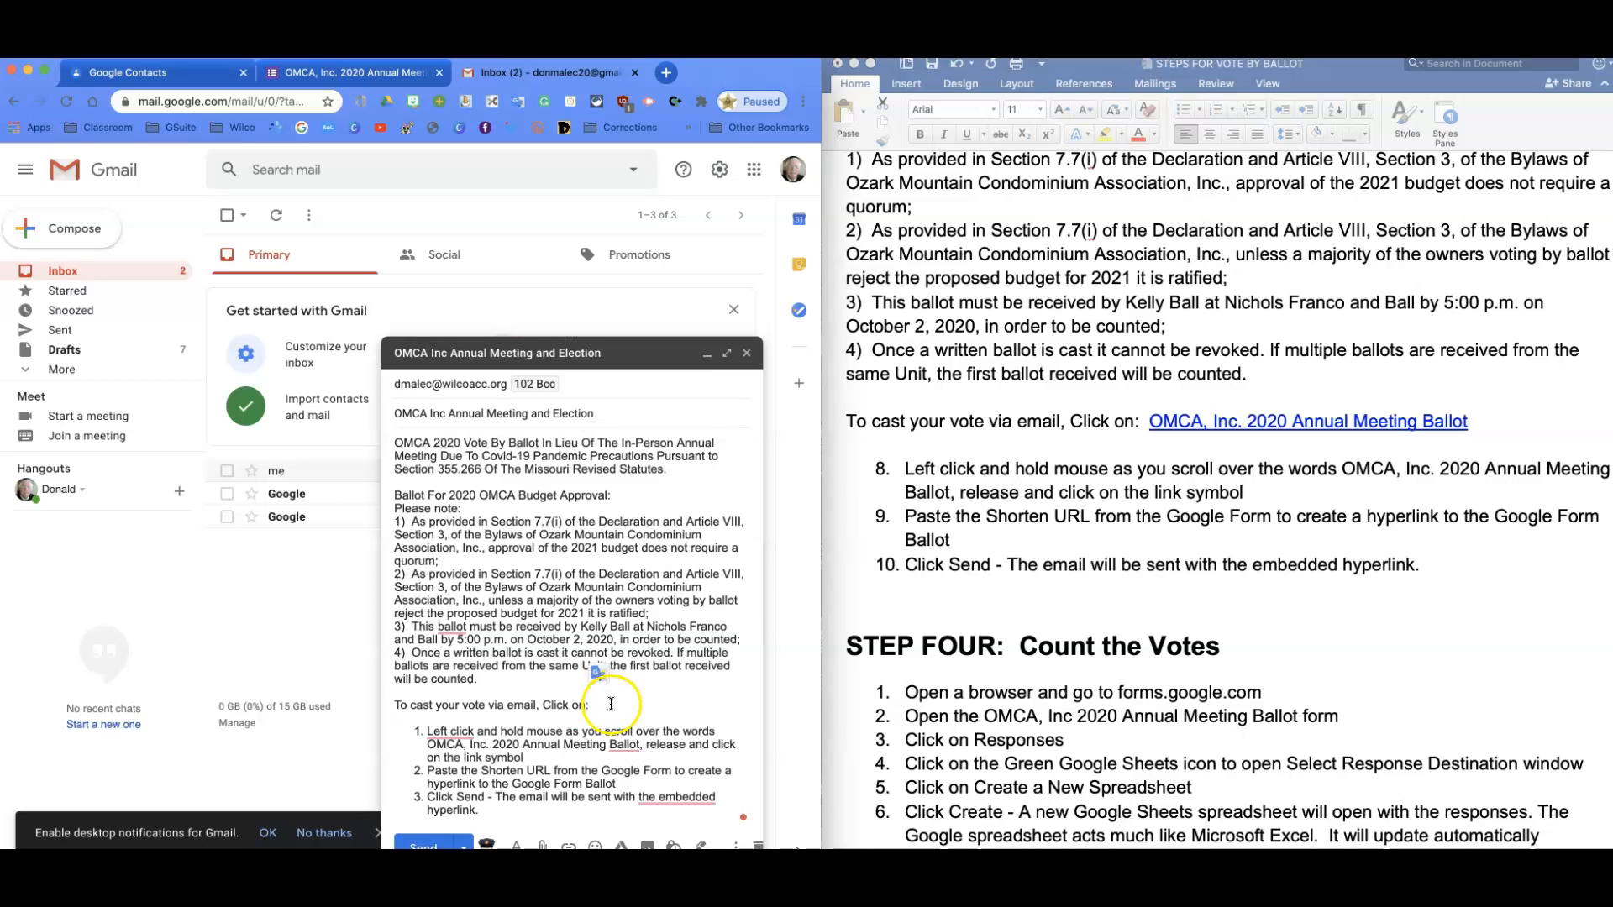
click(608, 705)
text(OMCA)
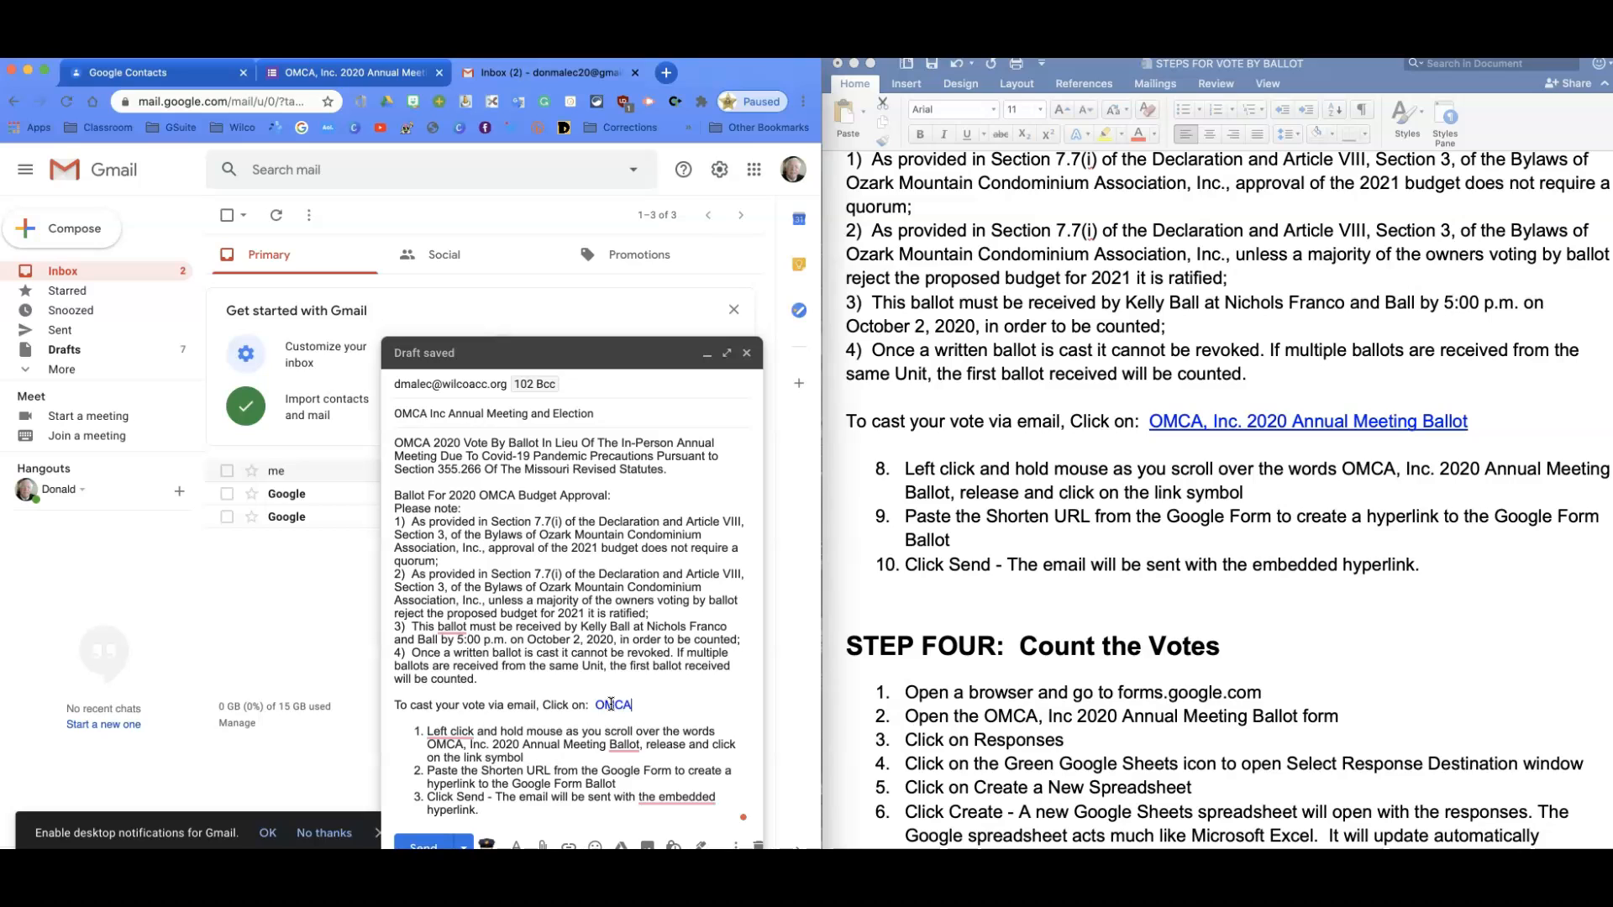
text(, INC.)
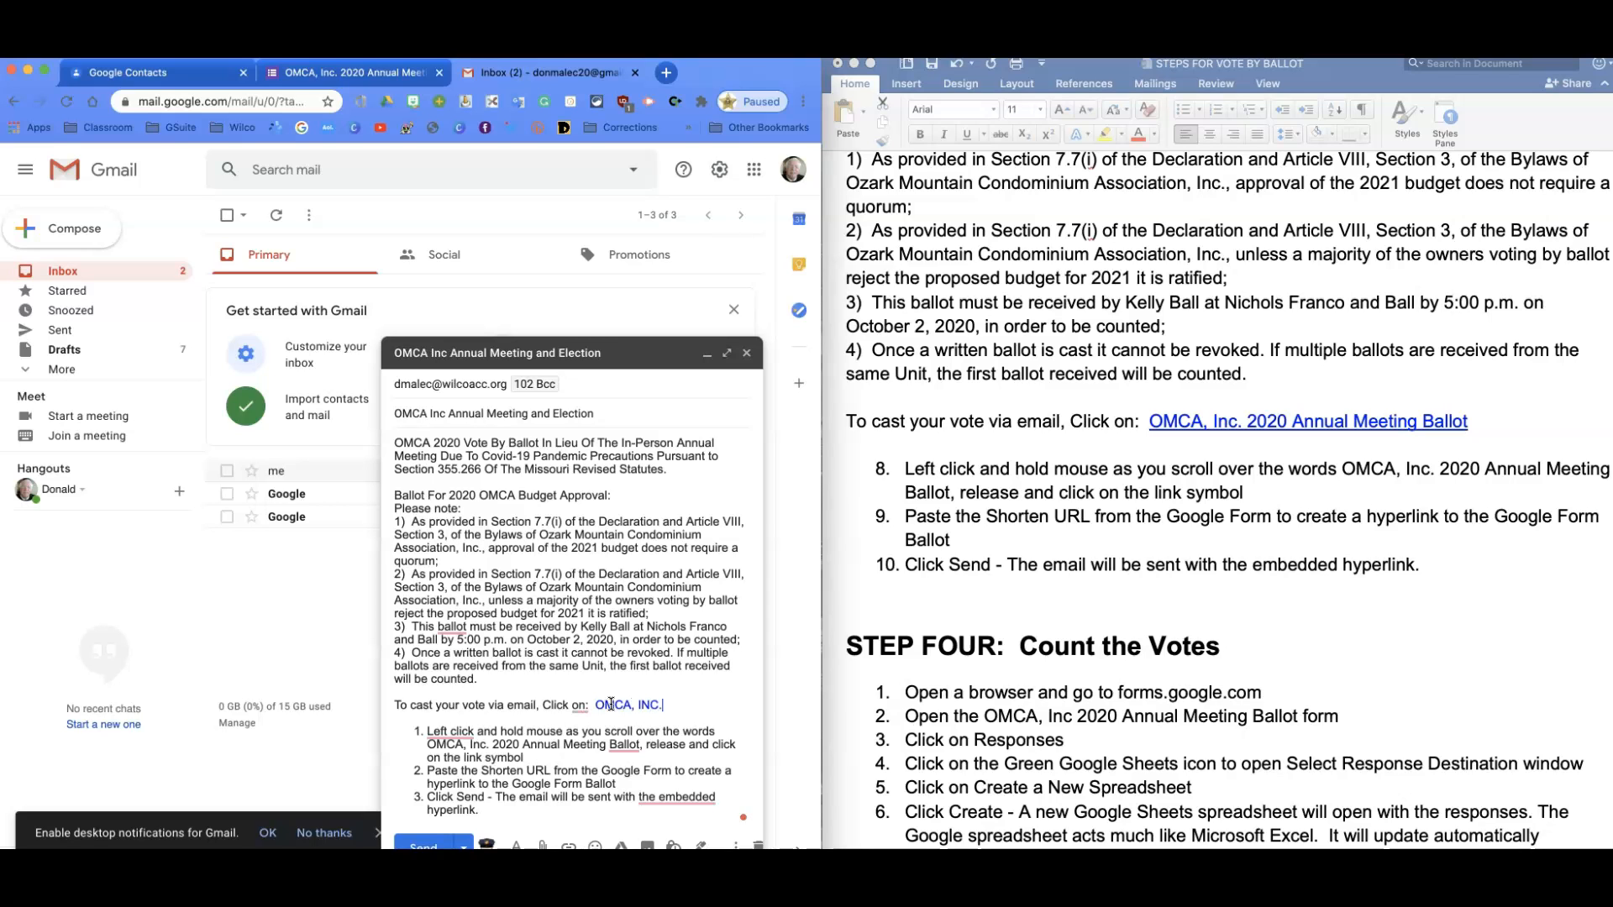
text( ELECTION BALLOT)
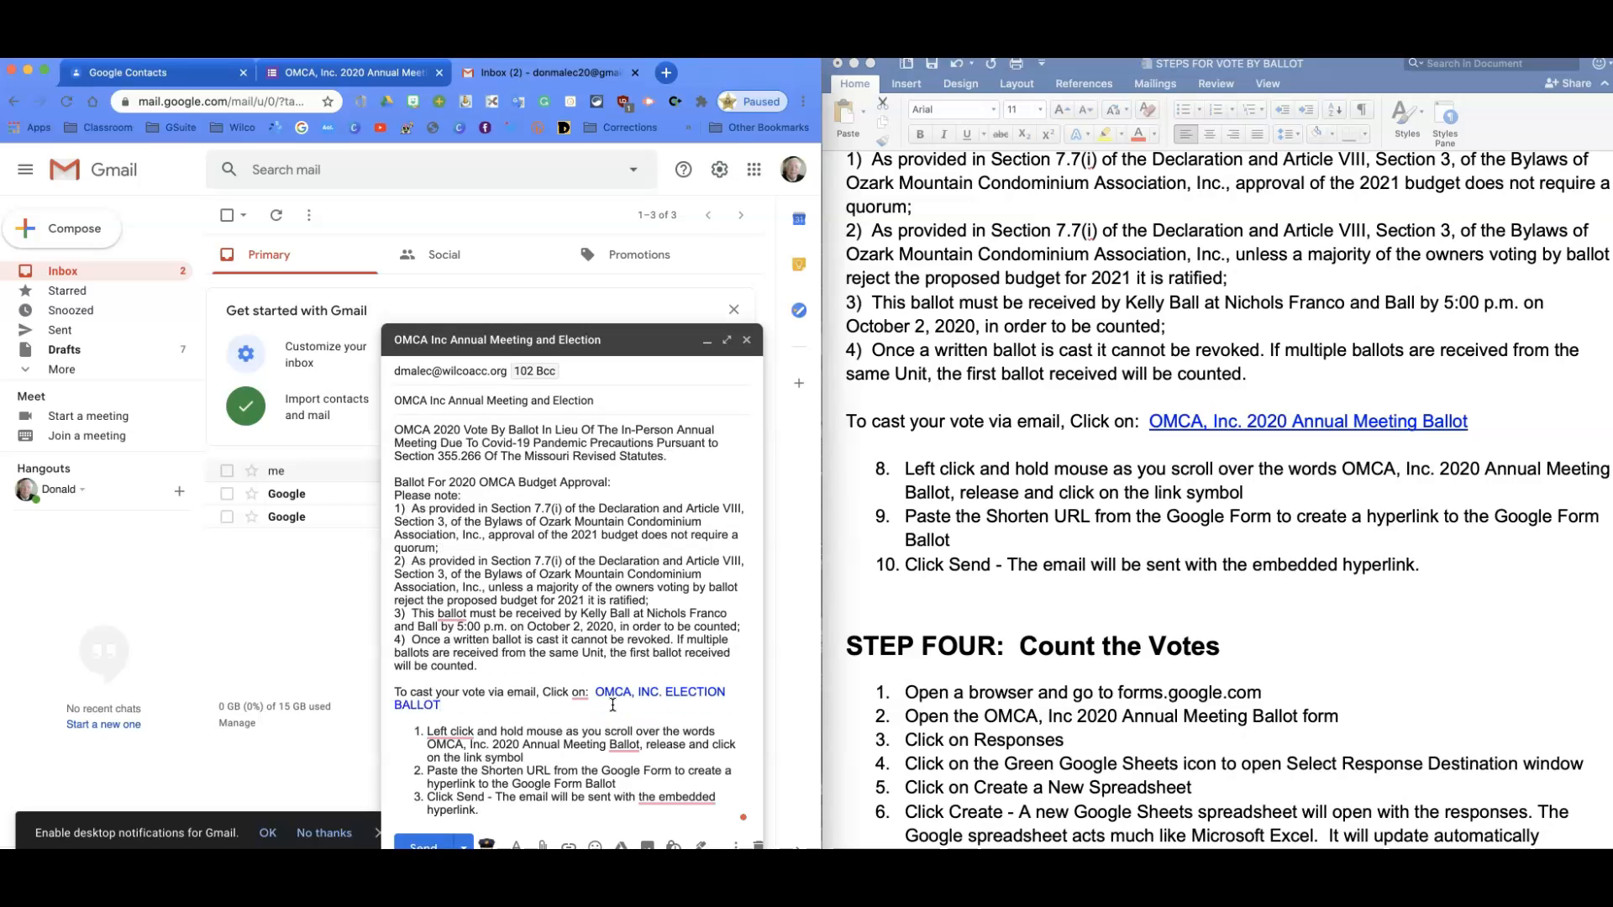
drag(595, 692, 747, 708)
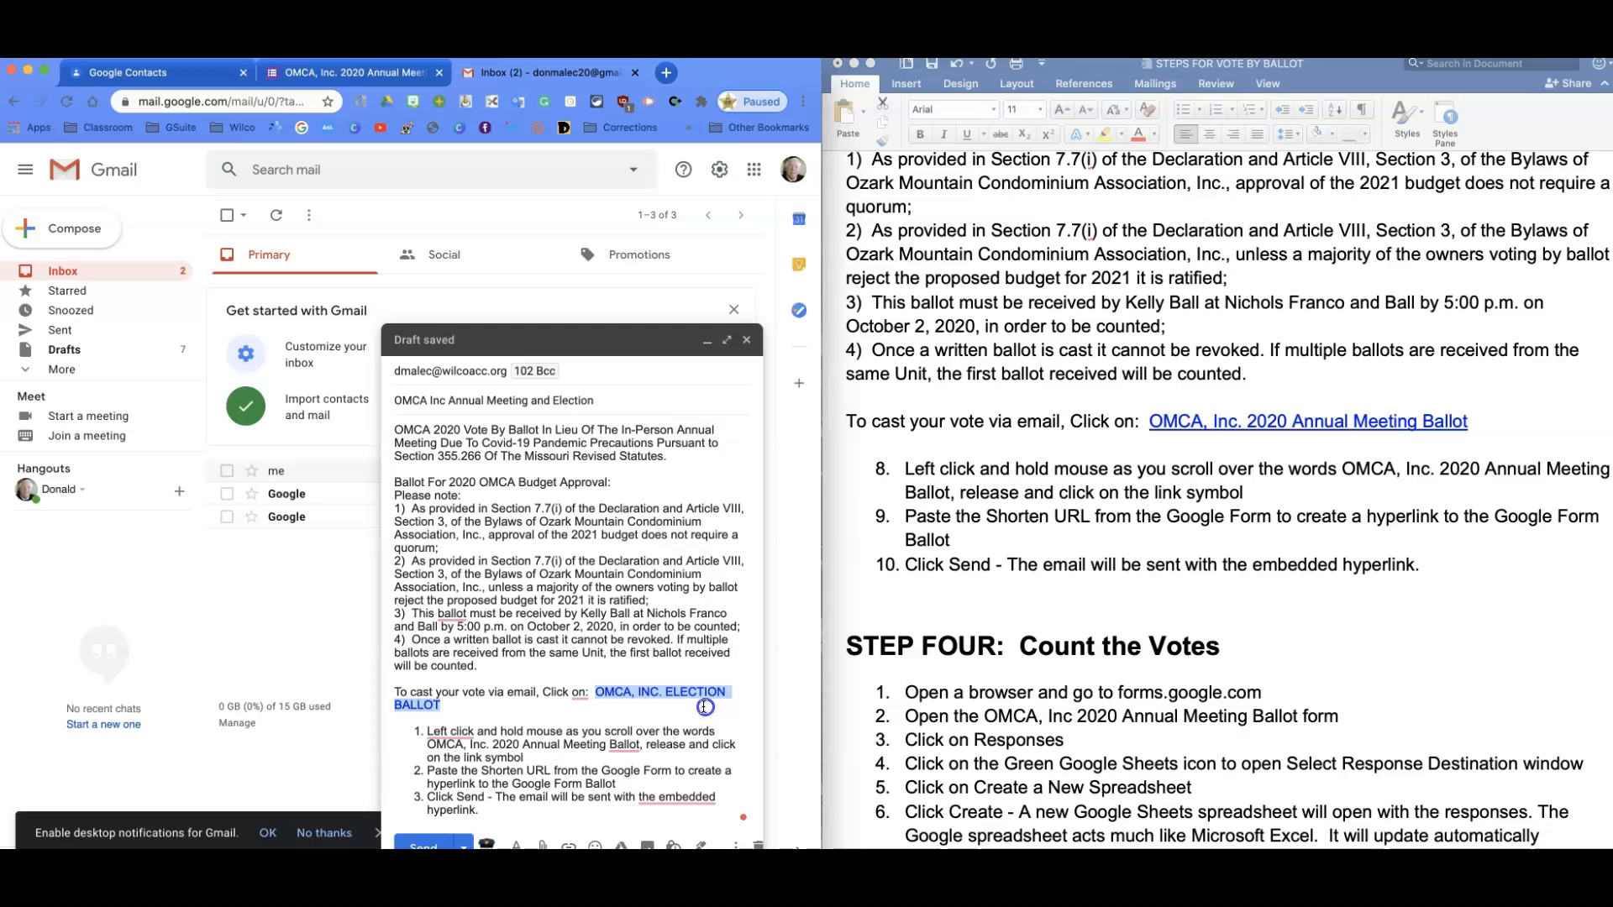
click(568, 841)
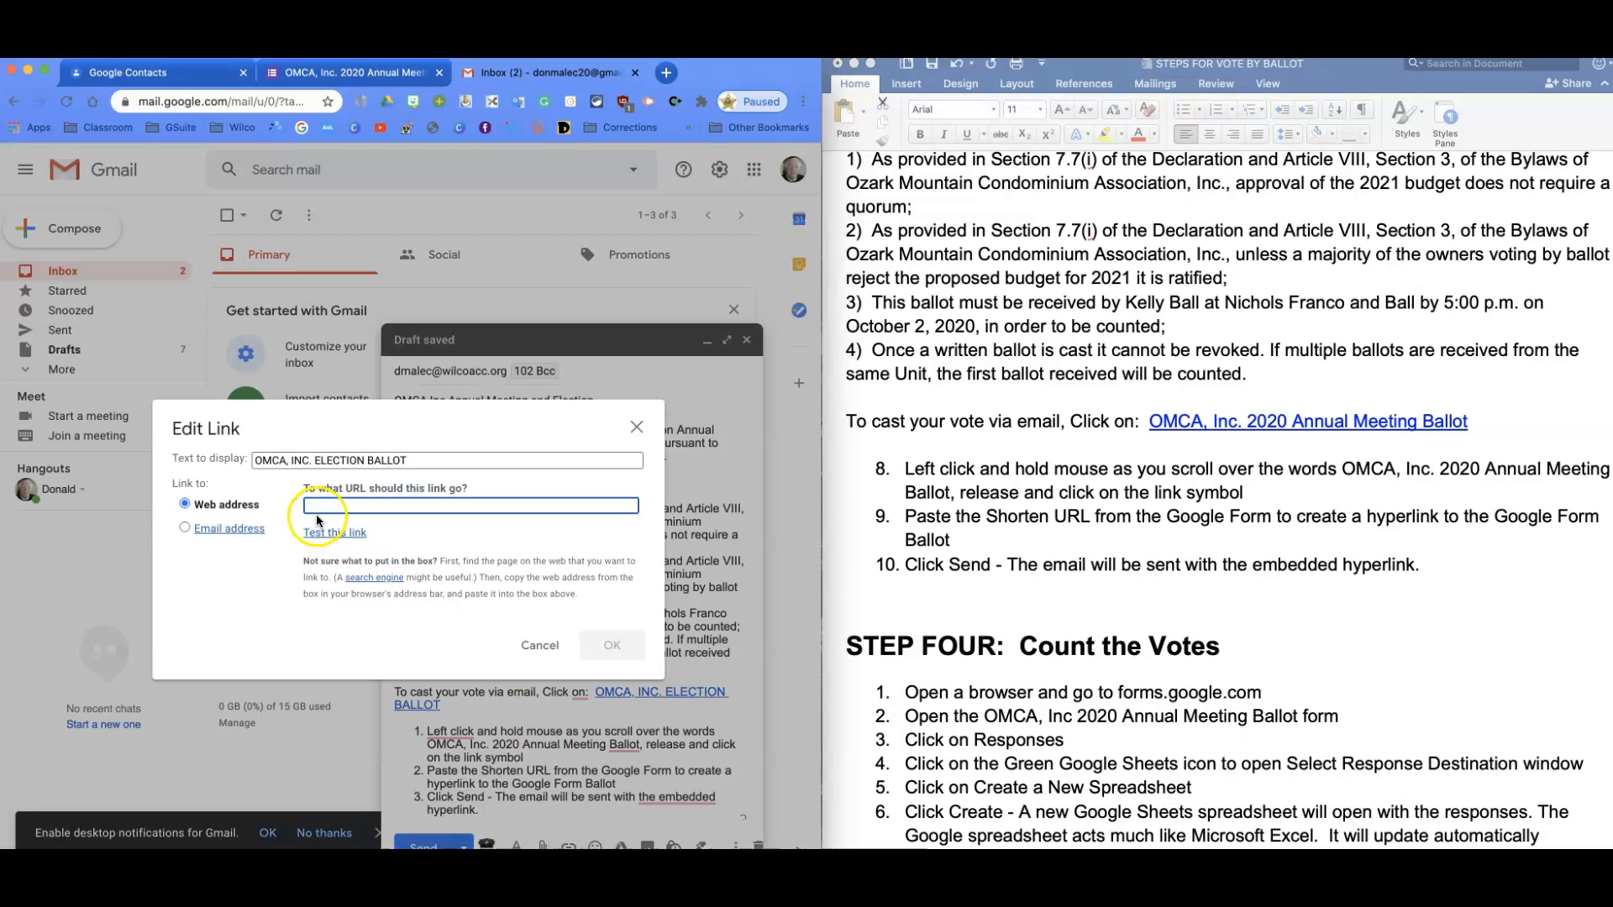
text(https://forms.gle/NqFdzfqR5Yfd5JE69)
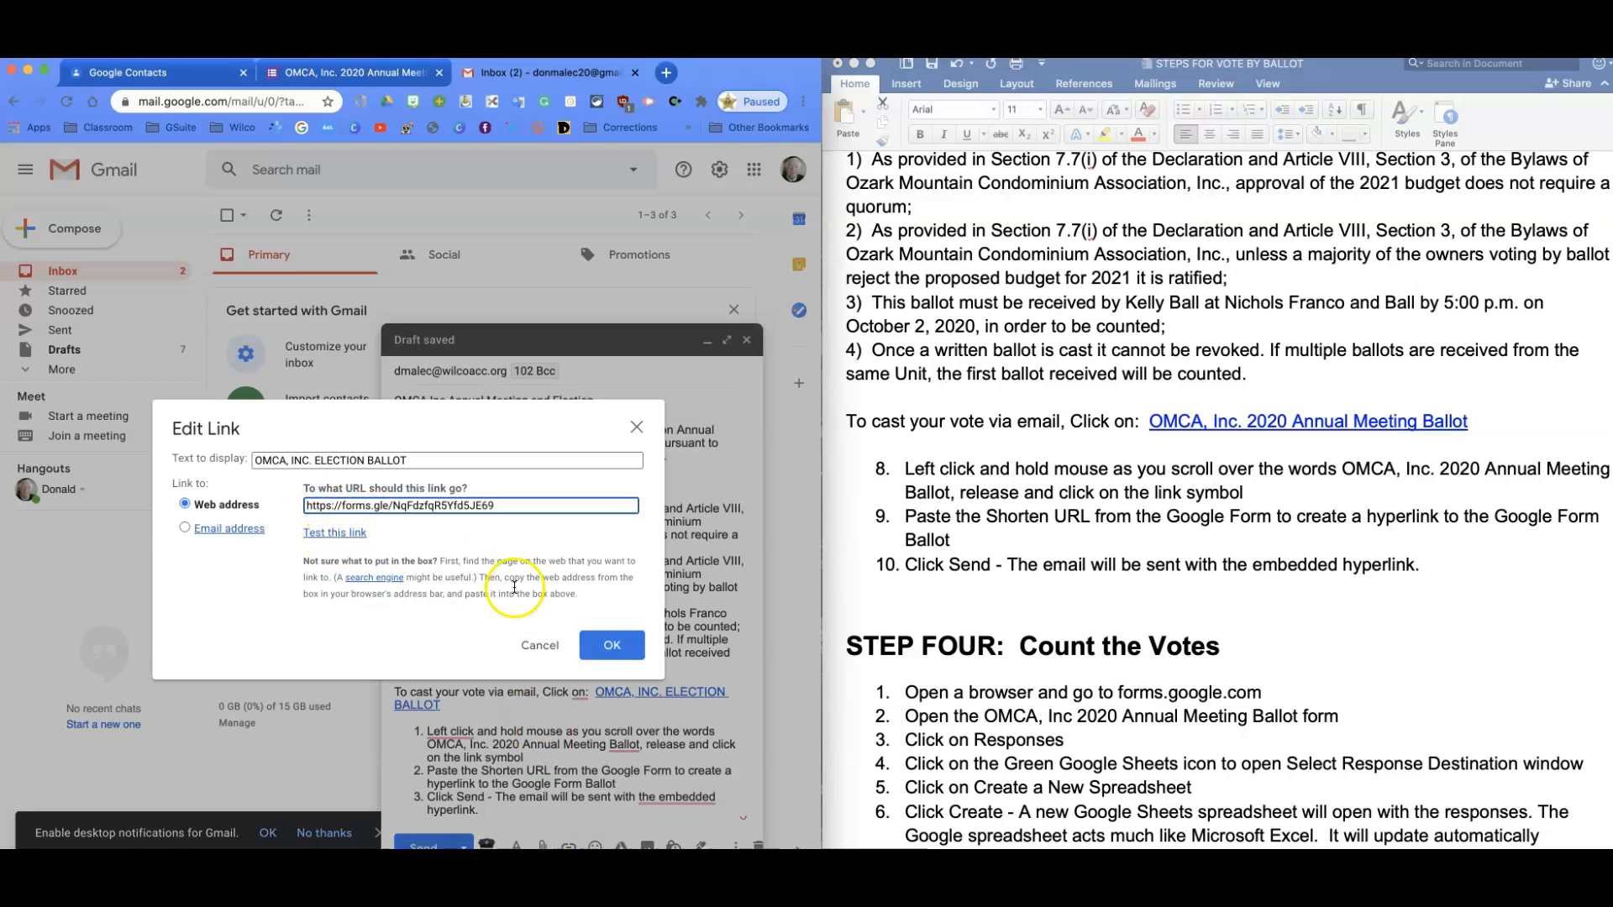
click(612, 645)
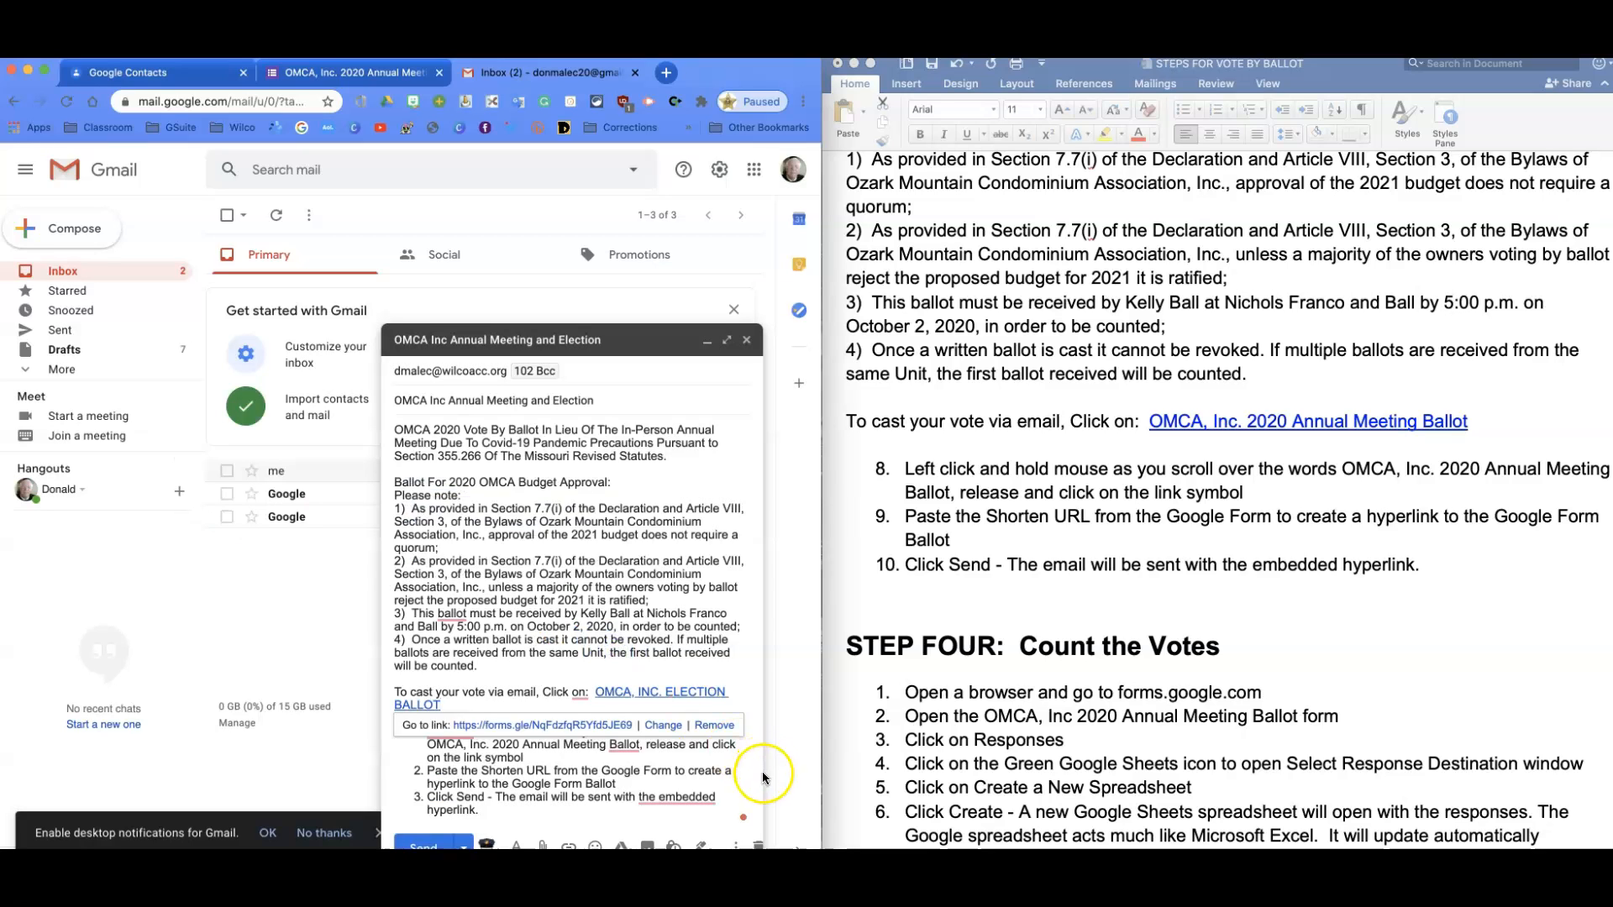
click(735, 770)
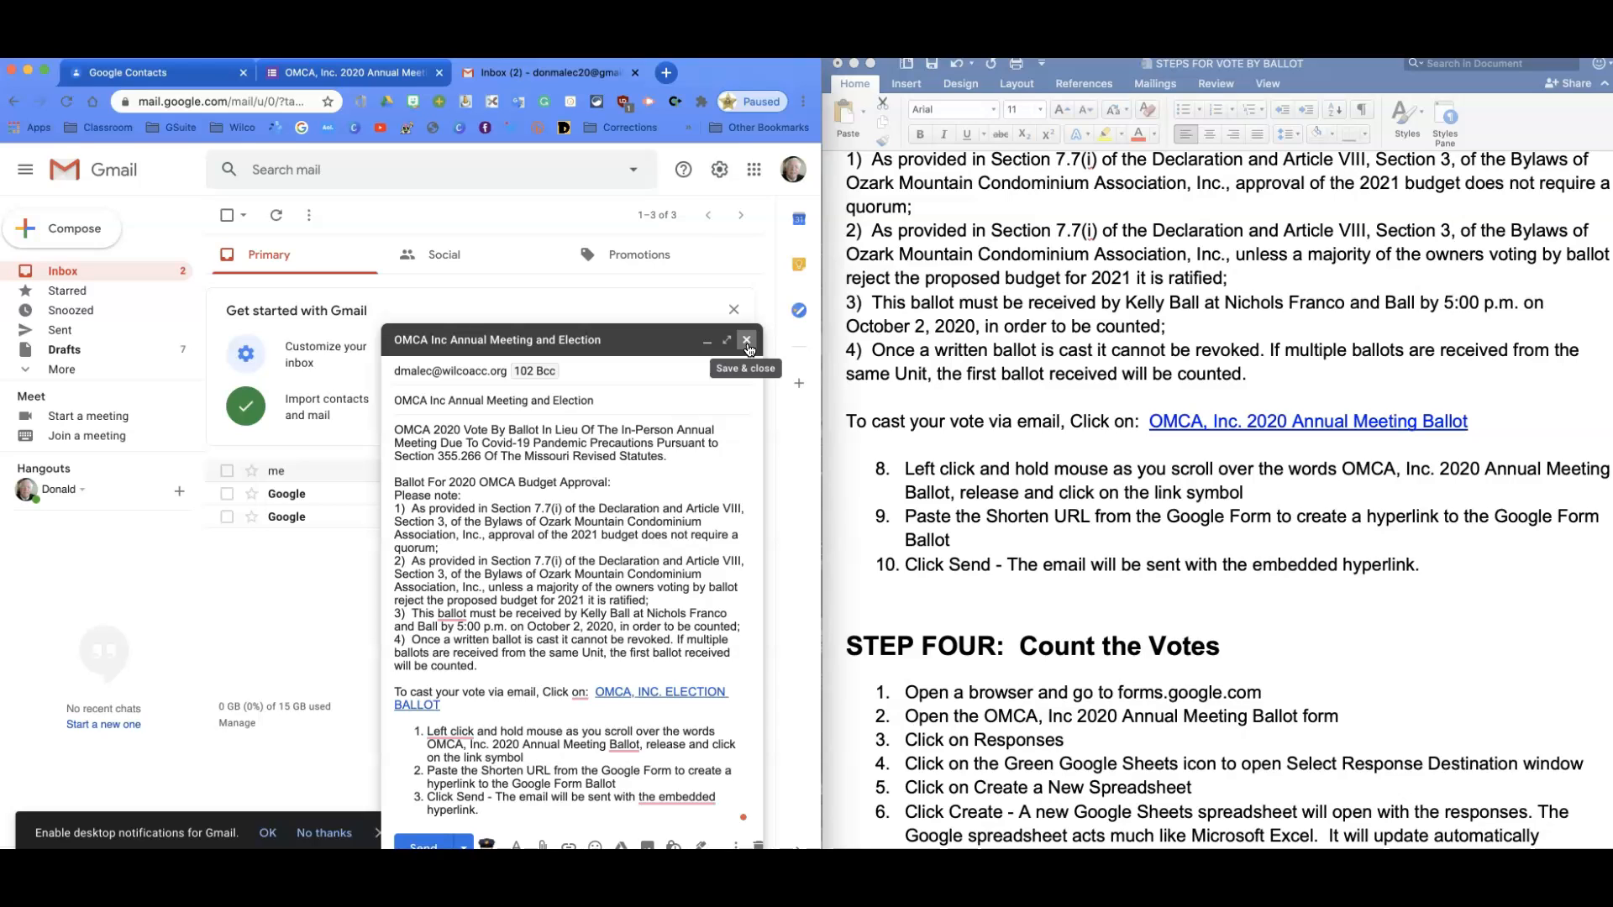
Save and close the email draft, then view the form's three responses in the linked Sheets spreadsheet.
click(747, 340)
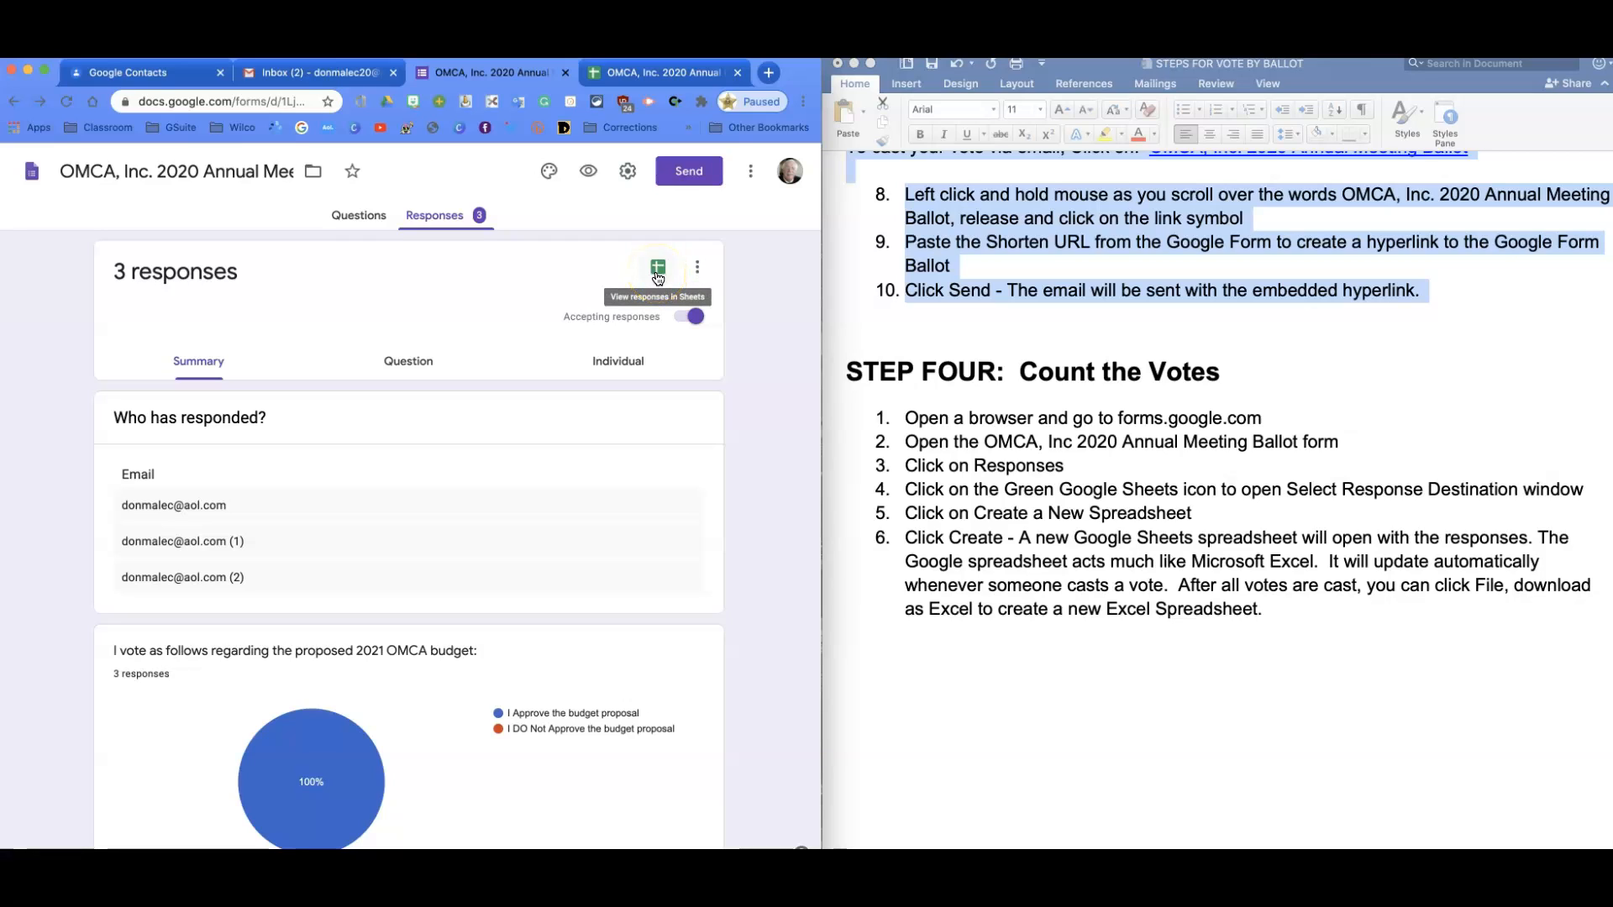
click(658, 274)
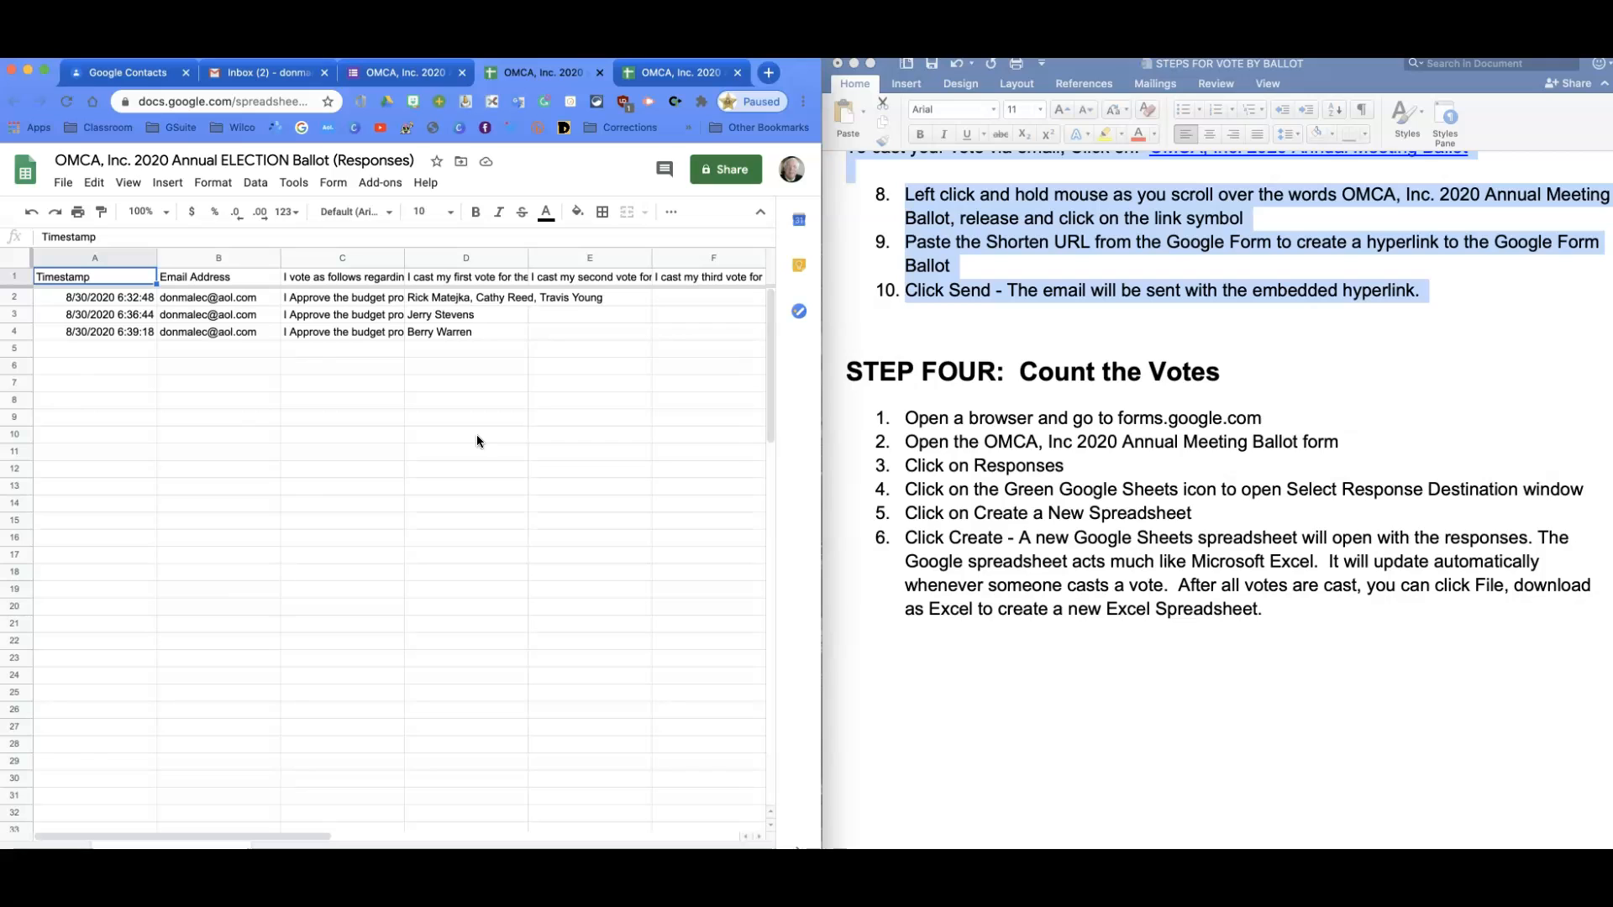
click(599, 75)
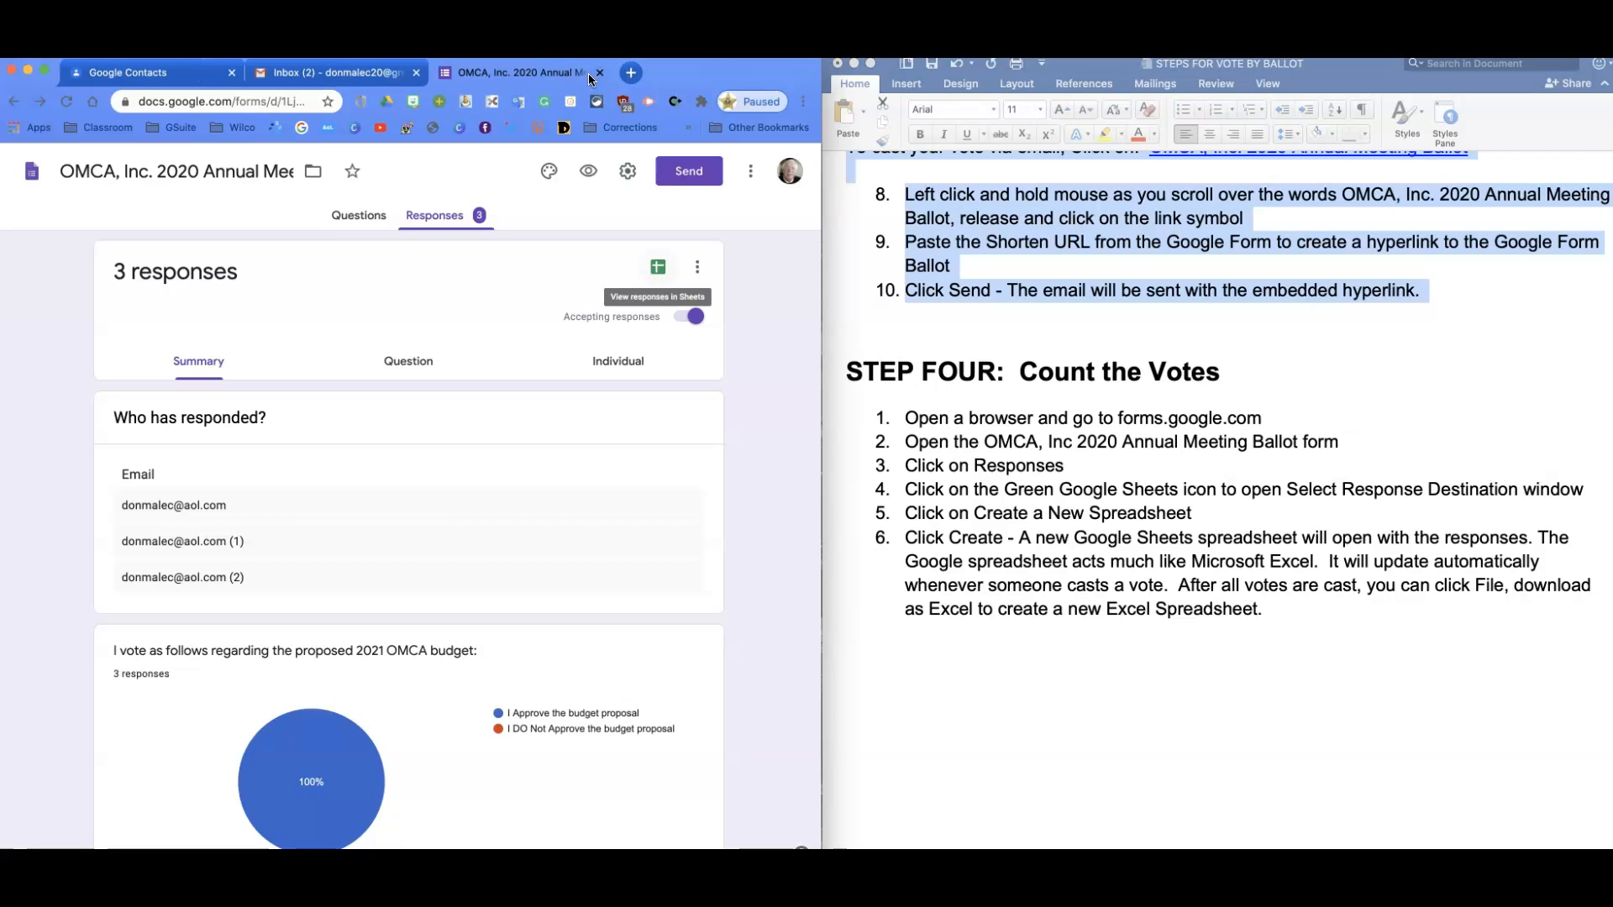
click(658, 266)
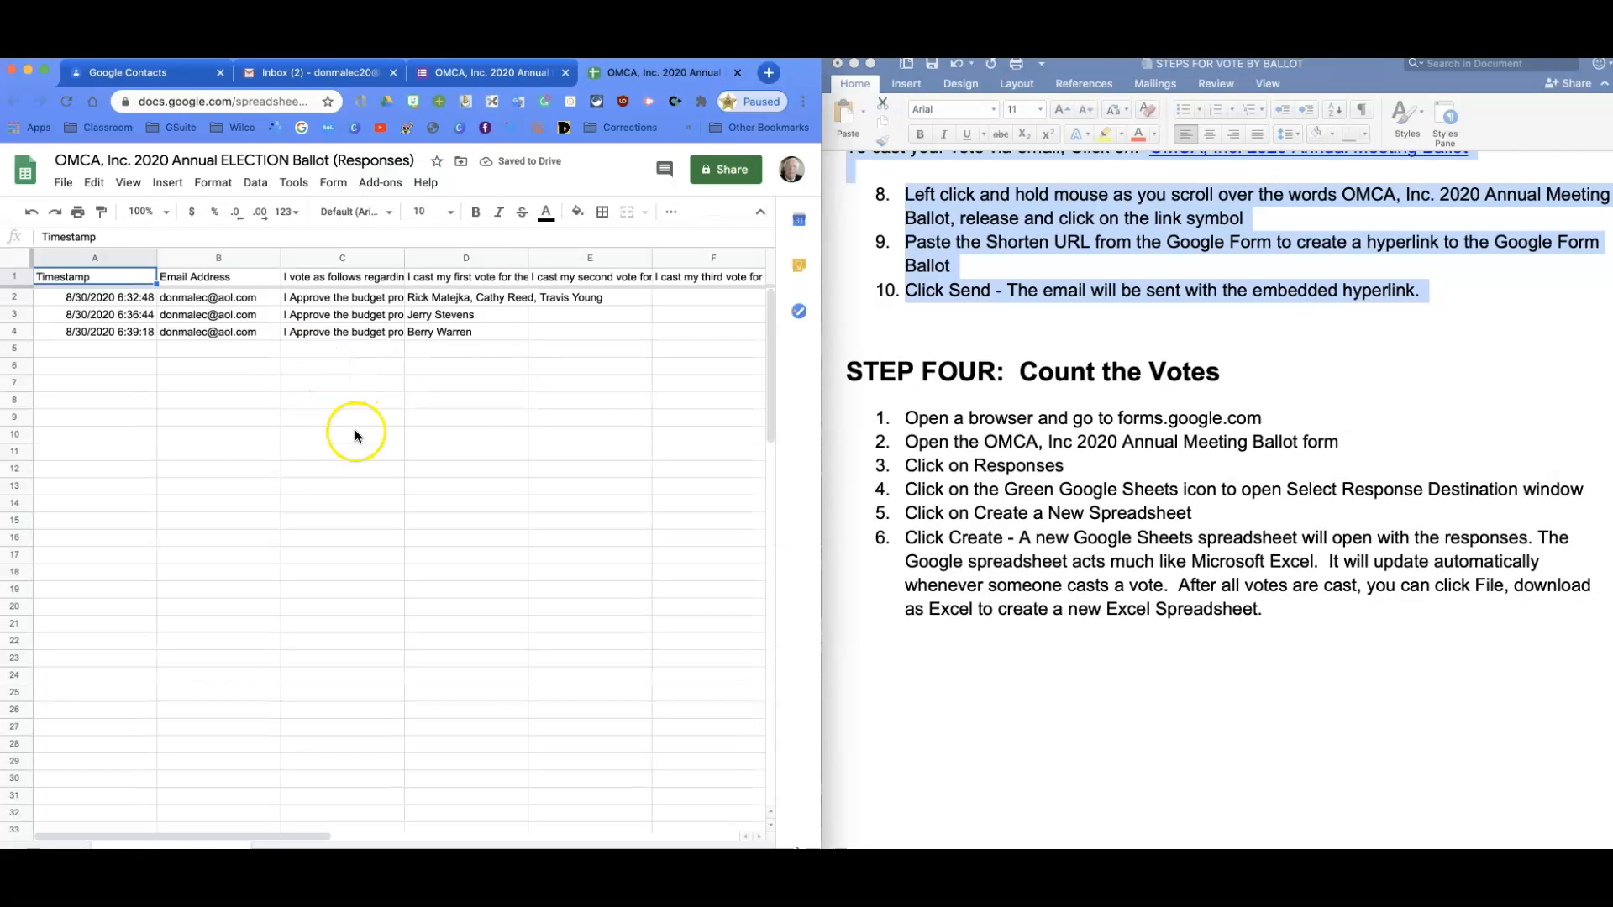
click(443, 438)
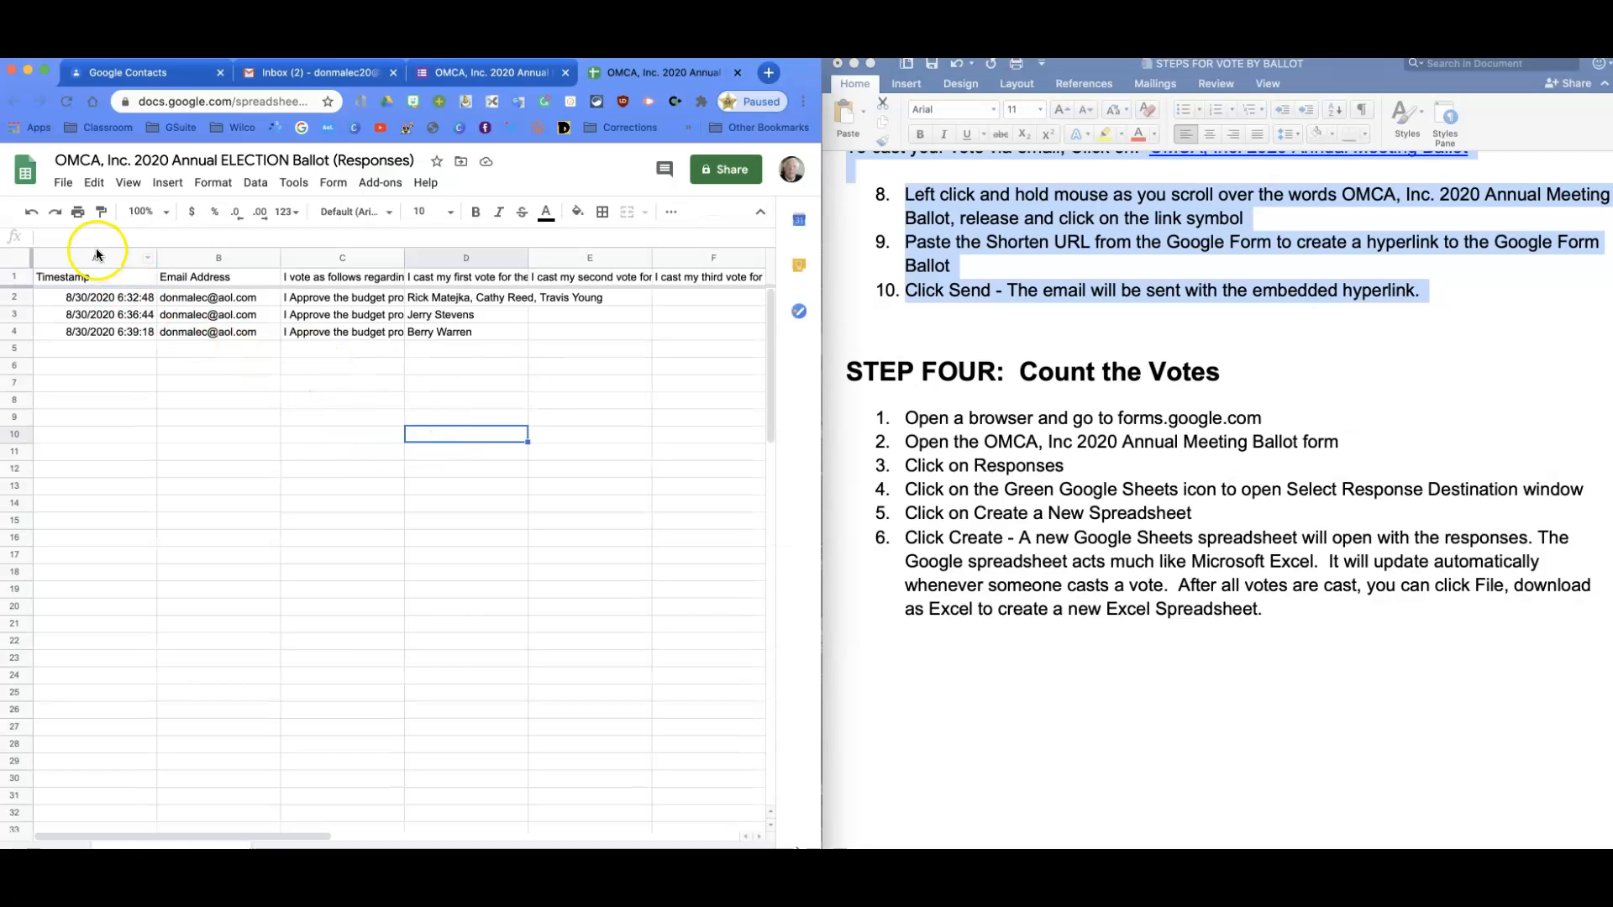
click(437, 385)
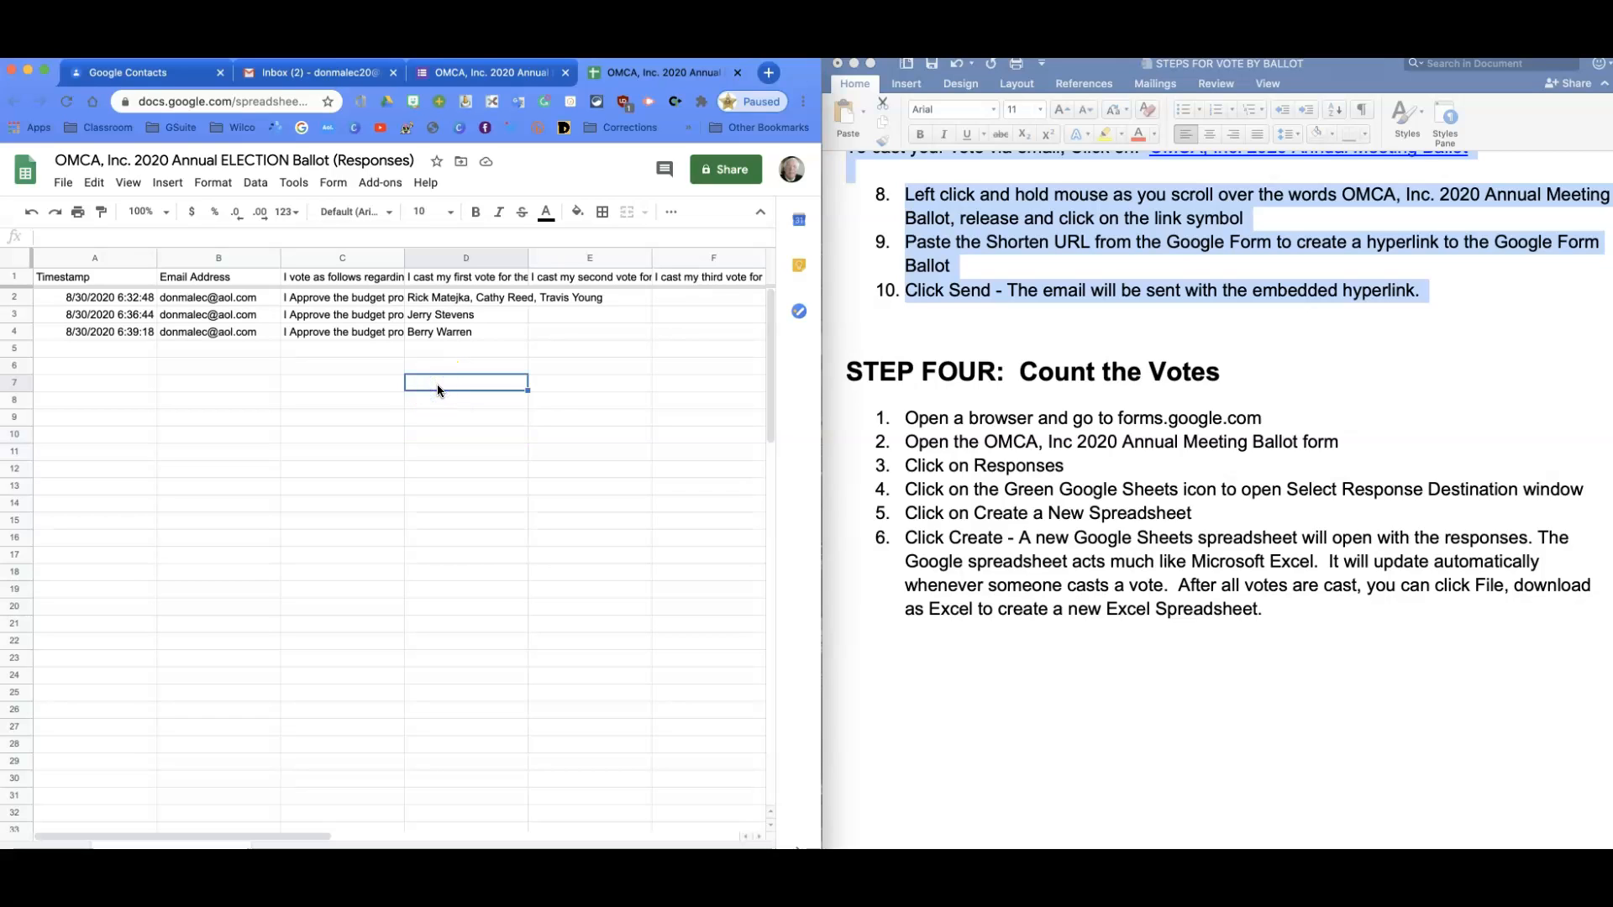
scroll(1038, 510, up, 20)
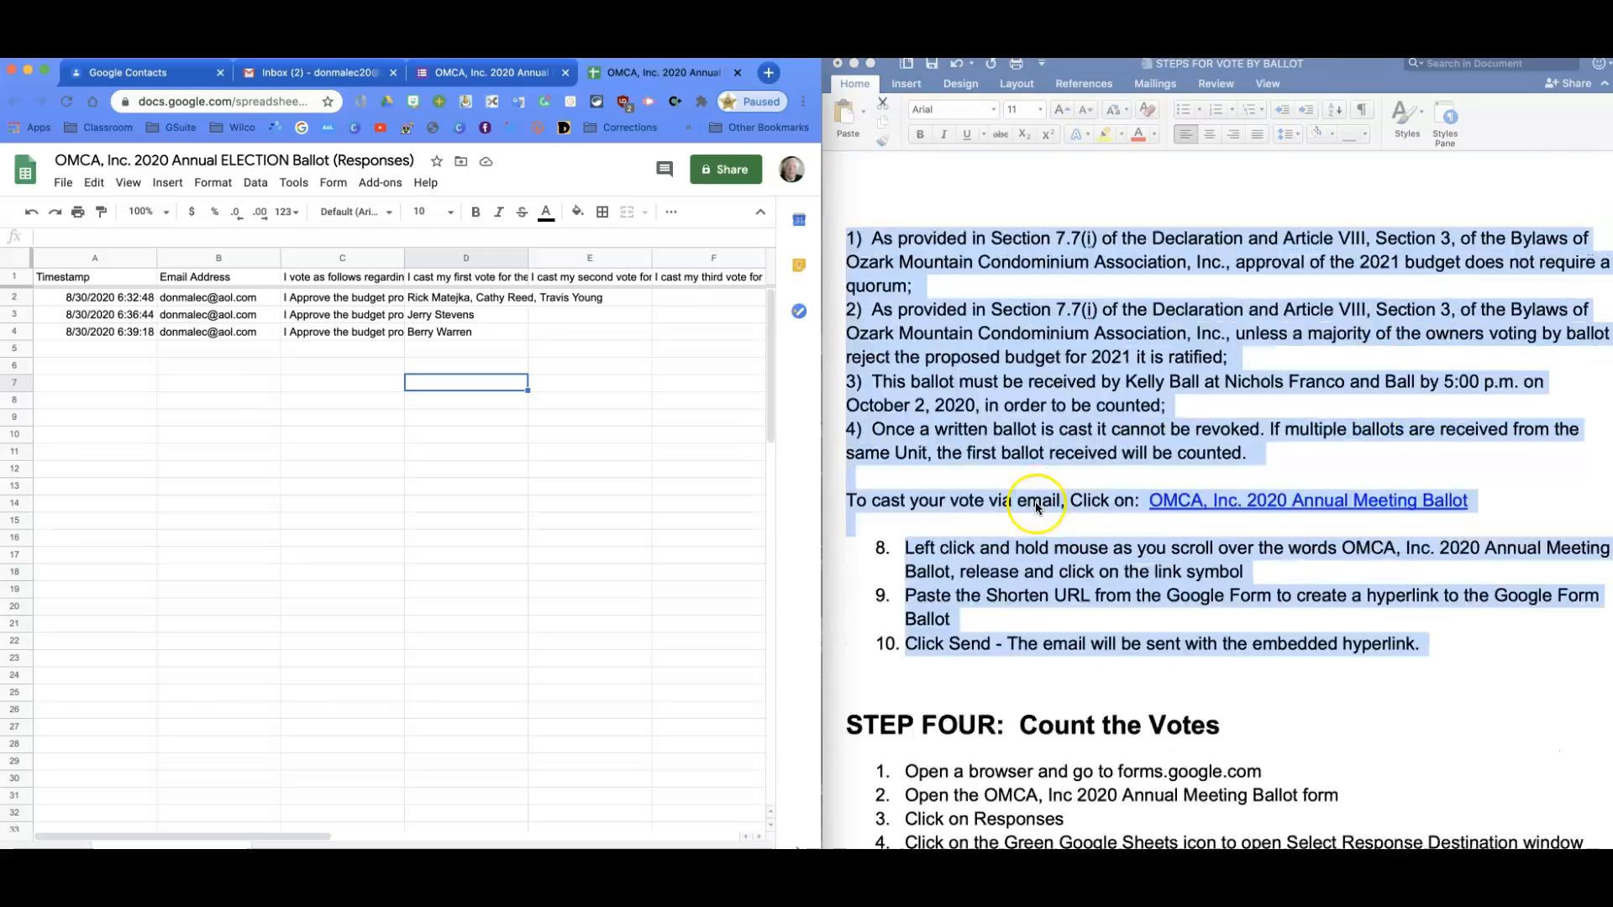
scroll(1037, 510, up, 15)
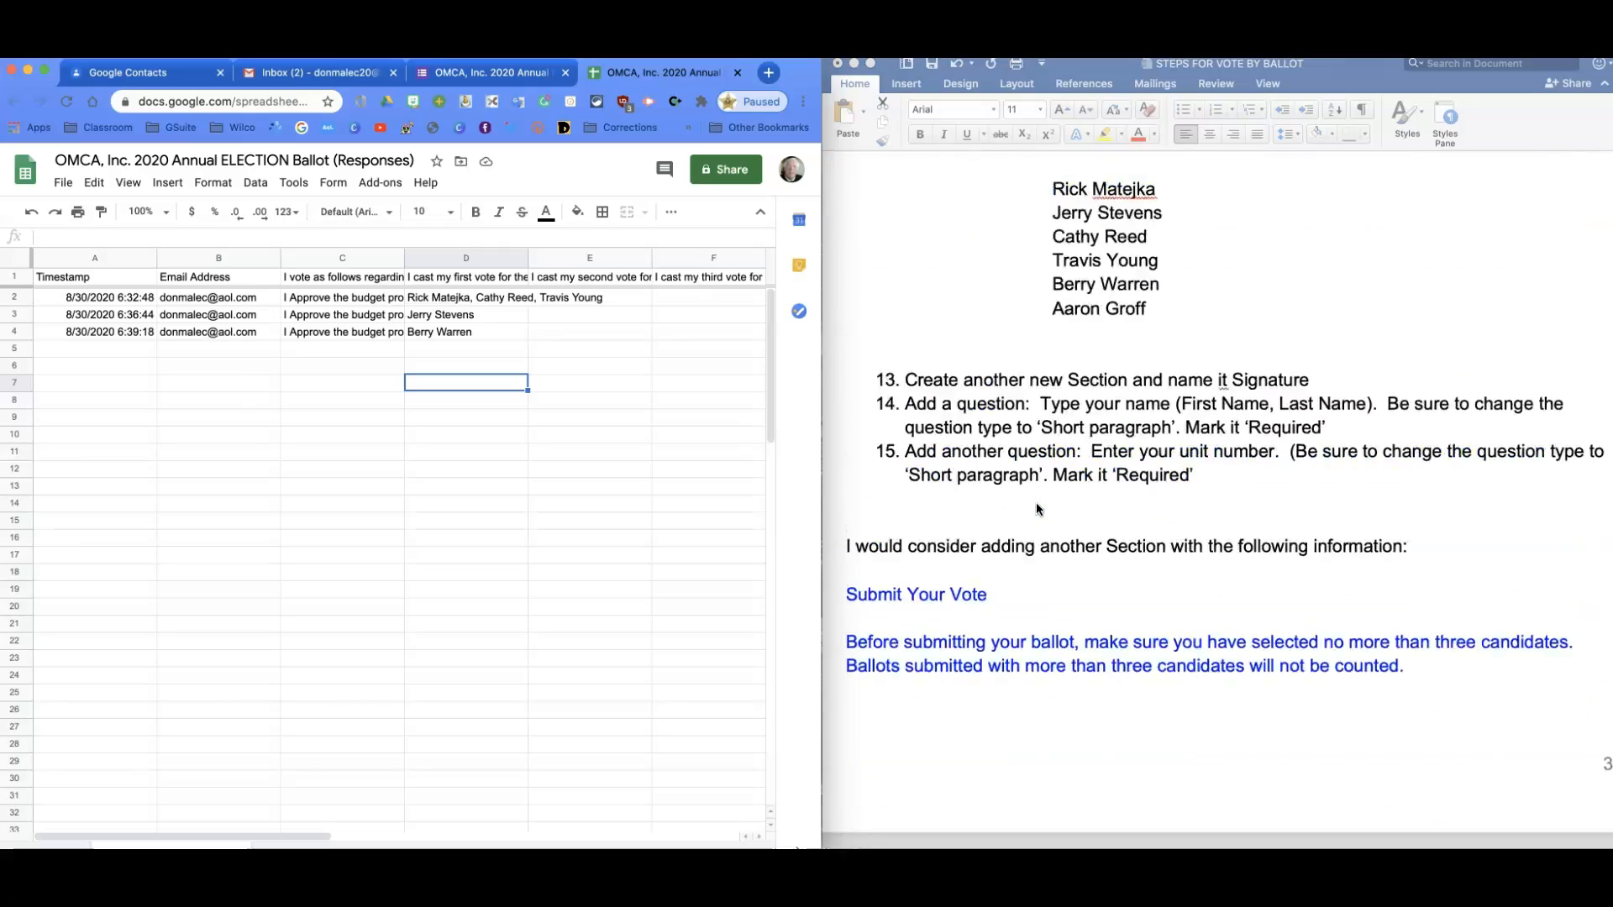
drag(1050, 367, 1135, 481)
key(super+c)
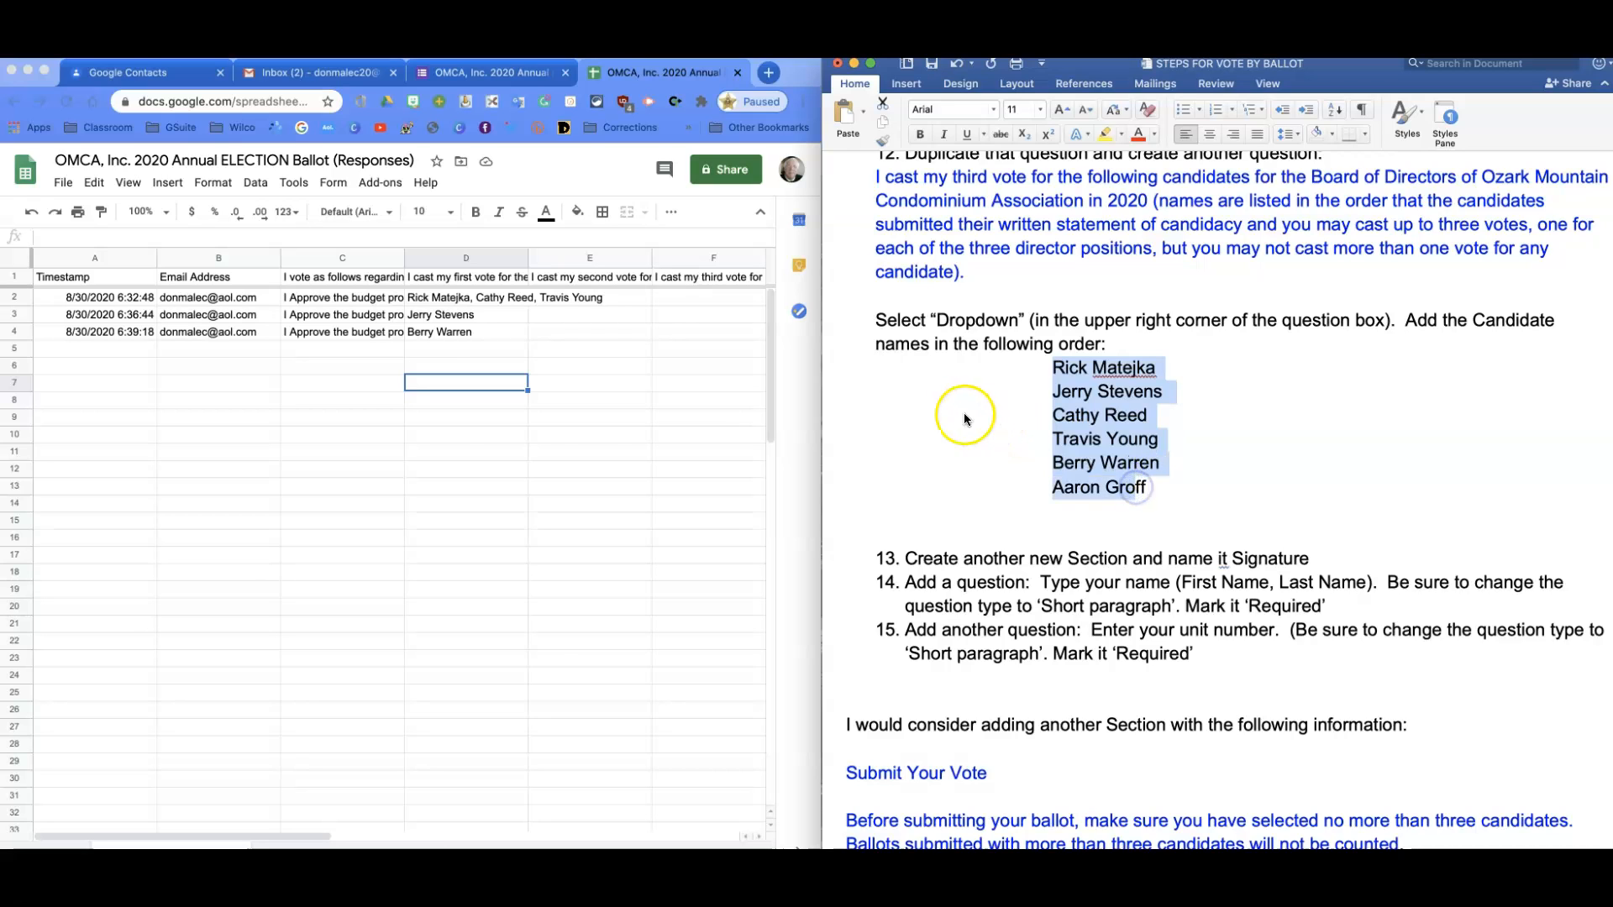
Paste the six candidate names into column B starting at B8.
click(241, 432)
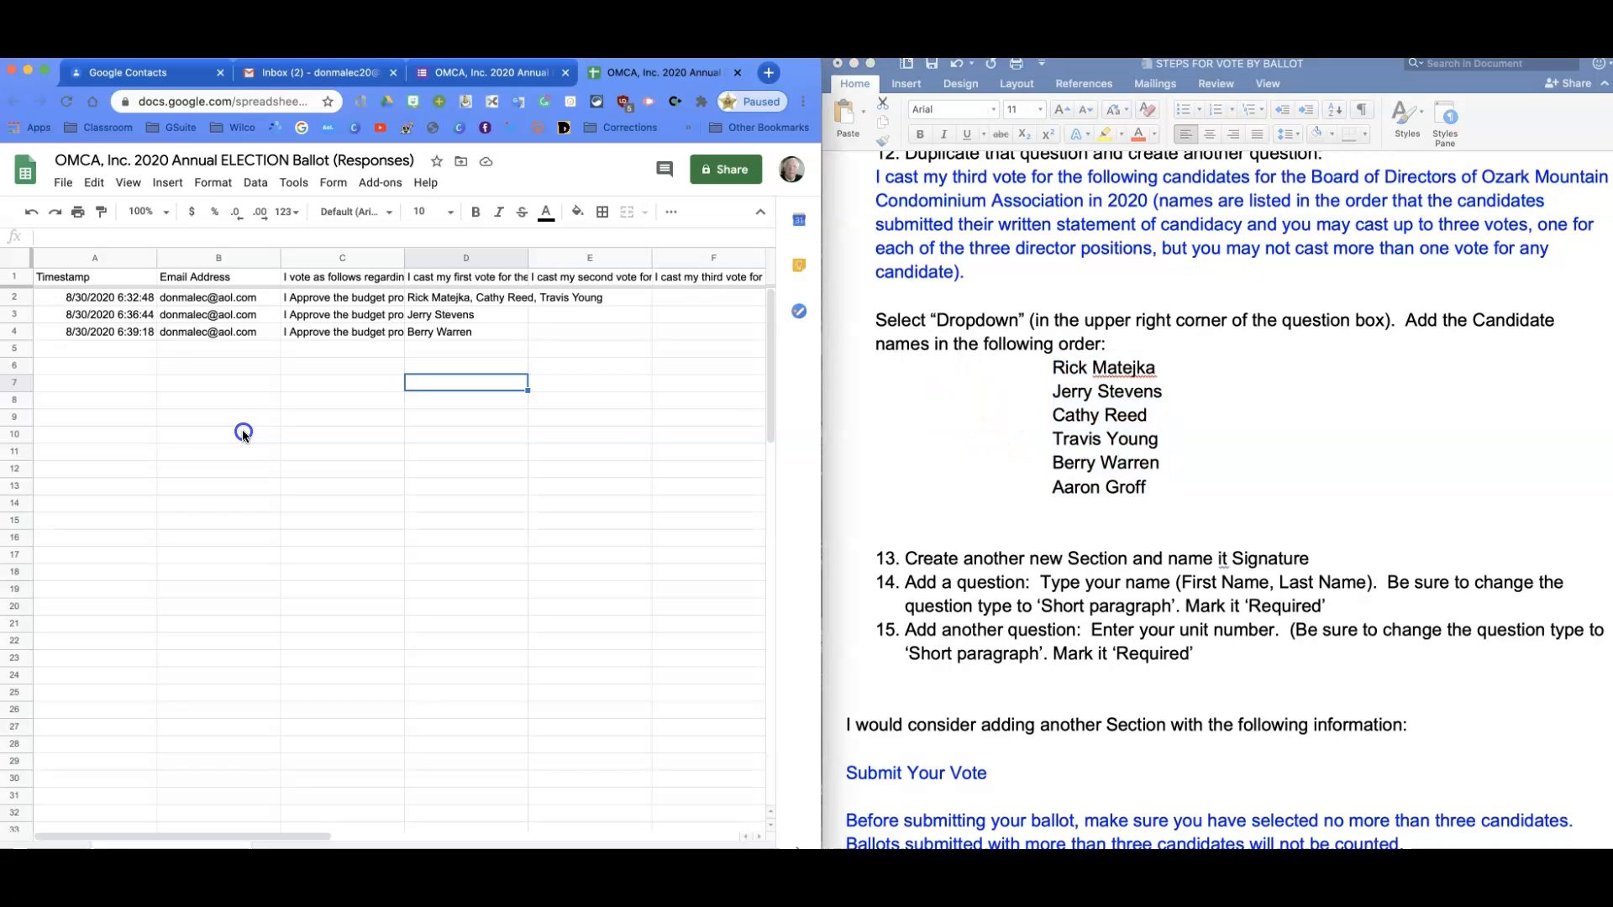
click(246, 407)
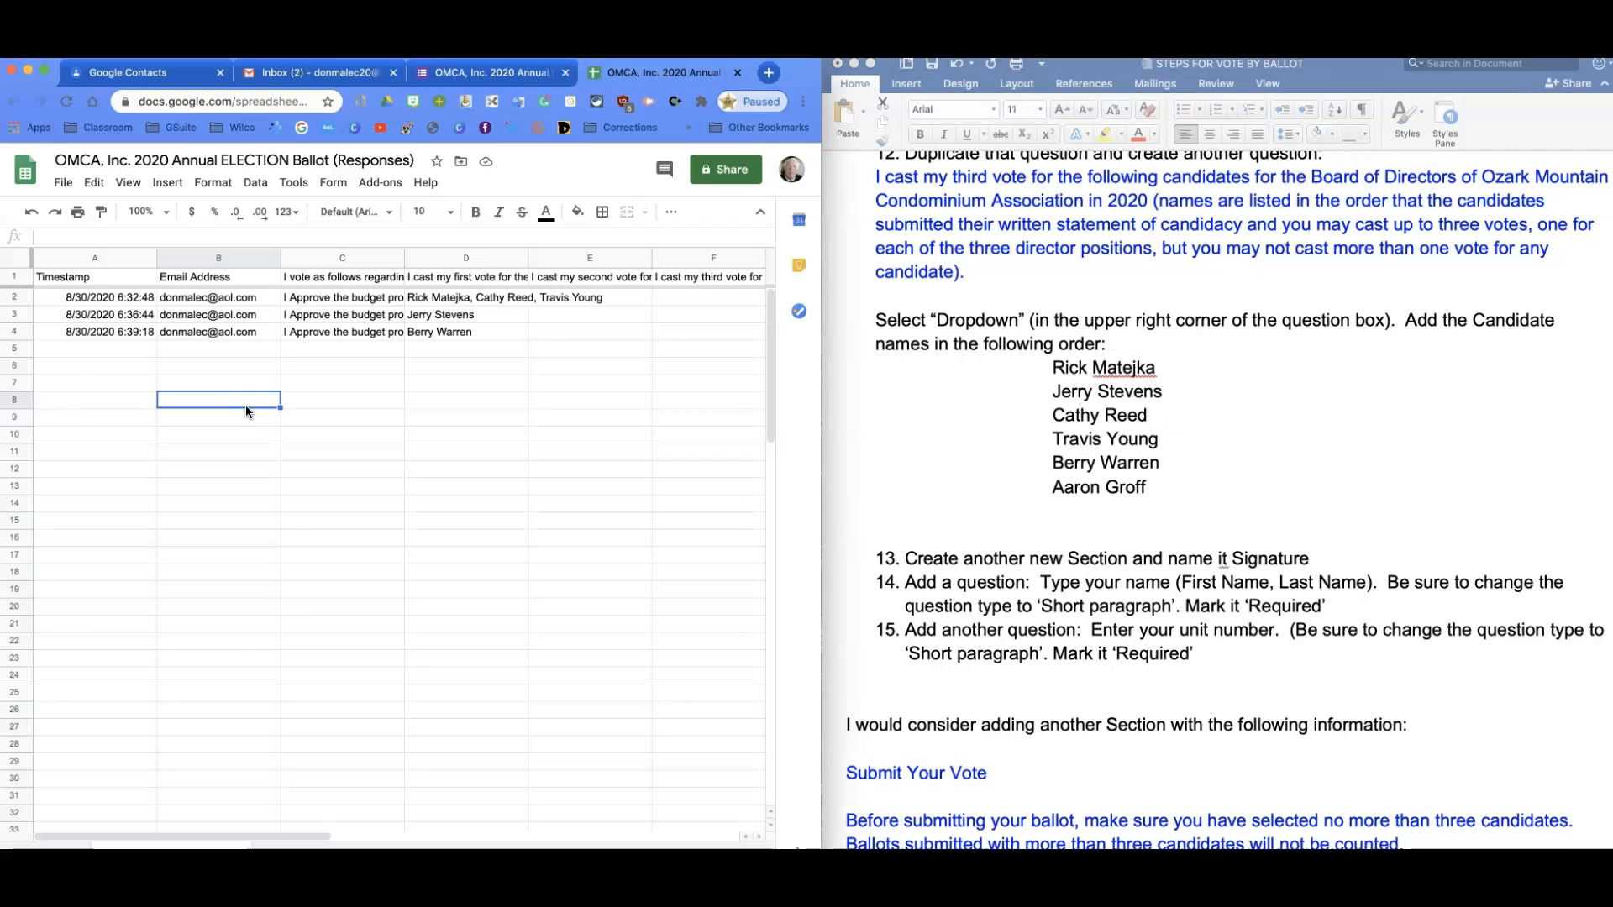
key(super+v)
Enter a COUNTIF formula in C8 counting the first candidate's name across D2:F4.
click(323, 403)
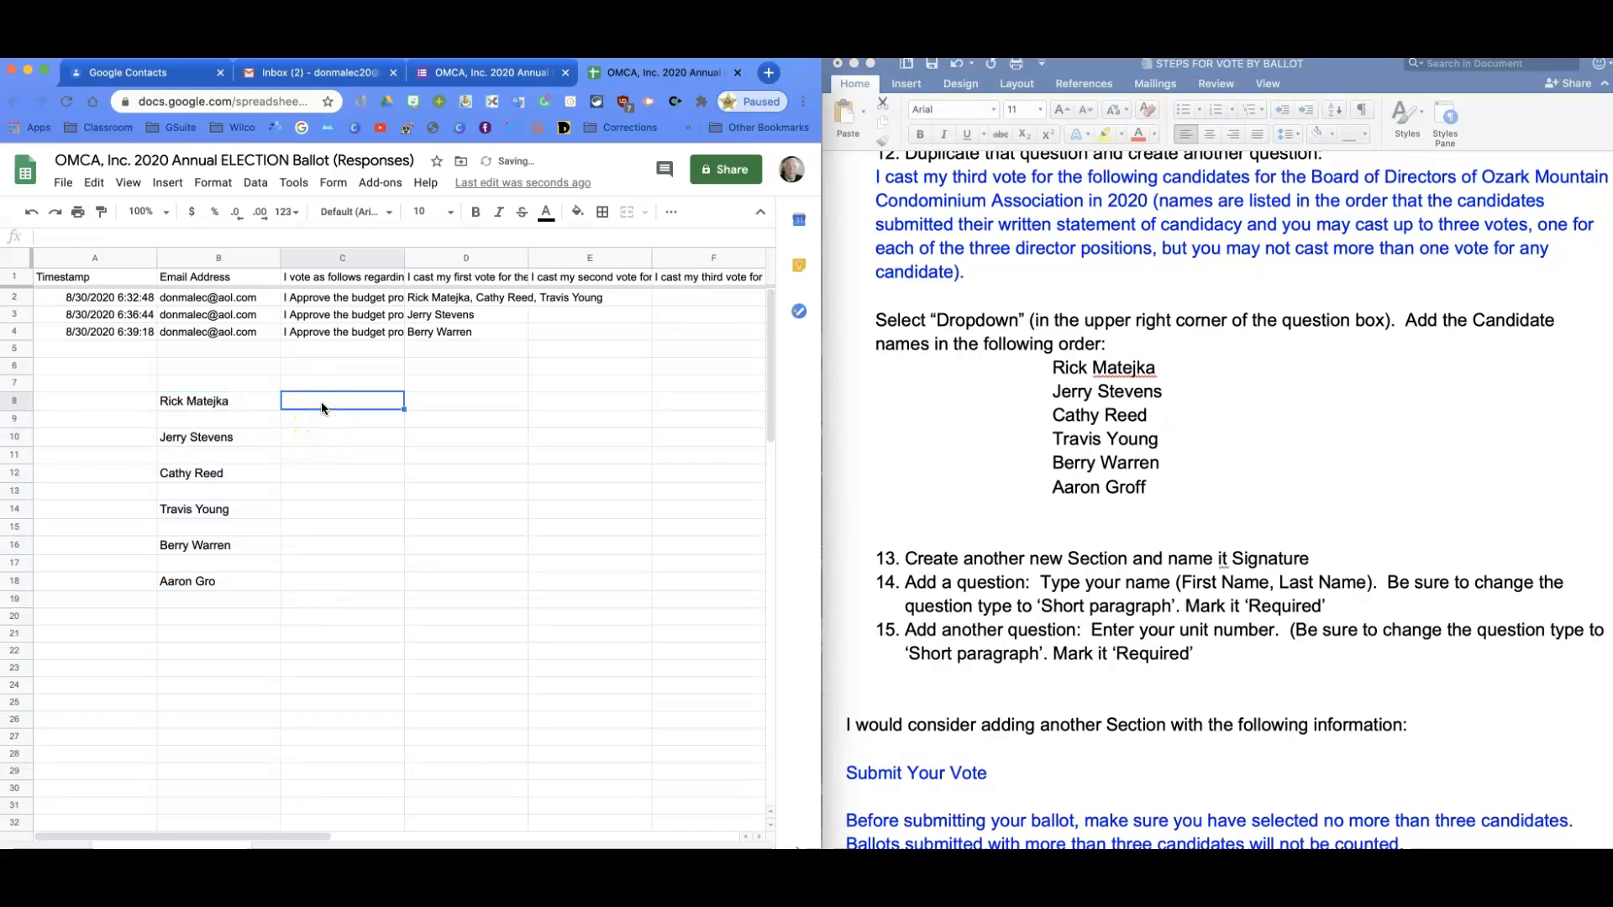
text(=)
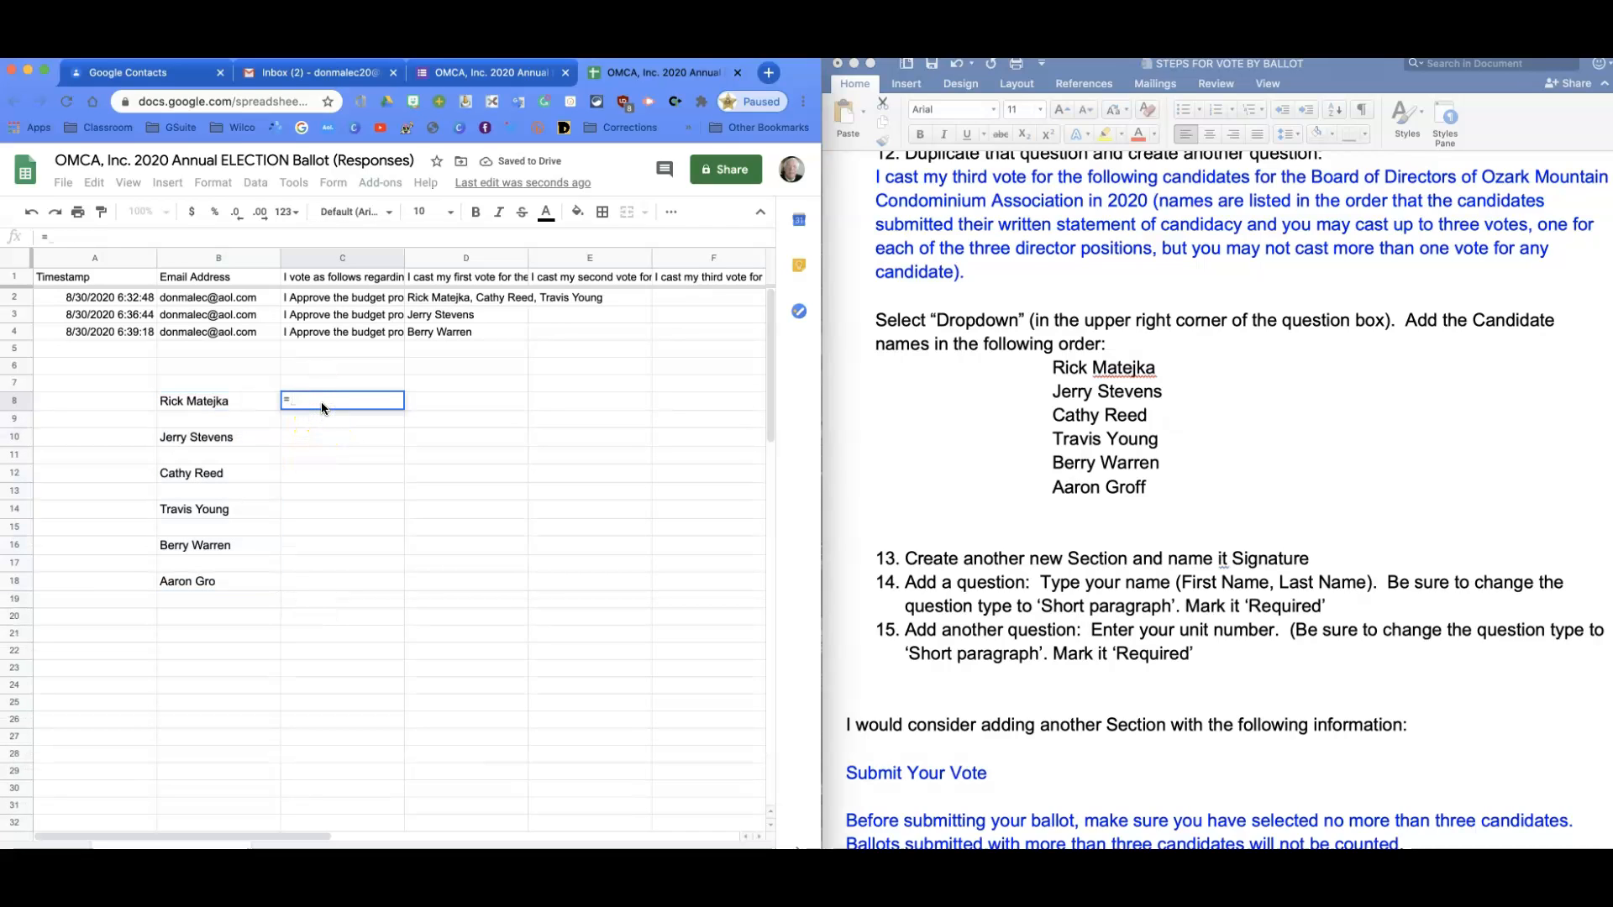
text(COUNT)
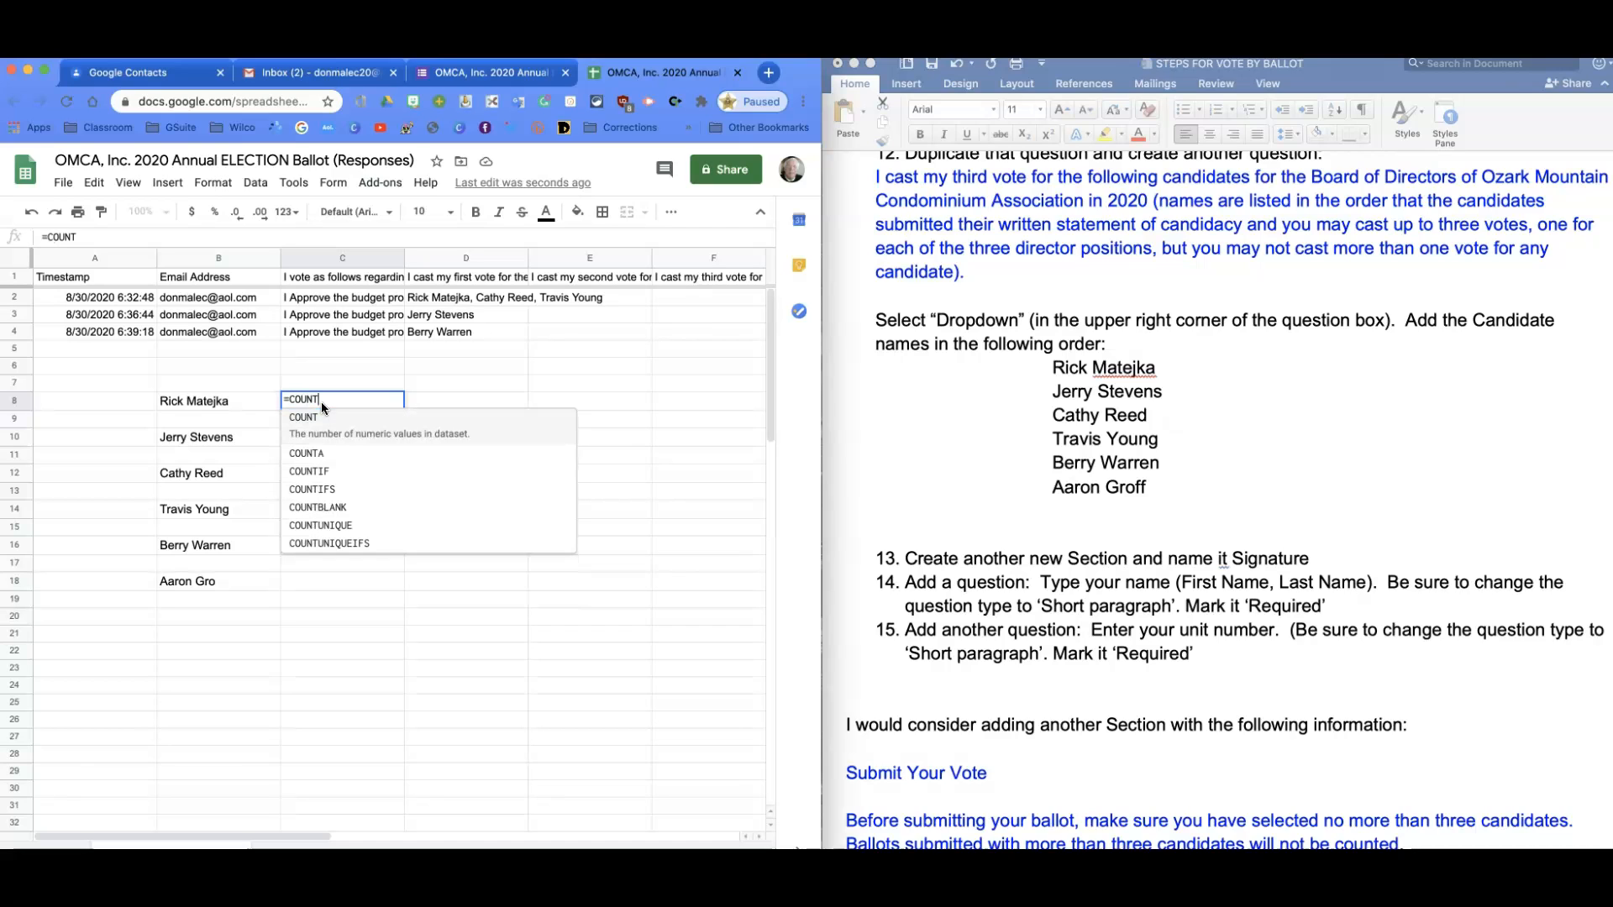
text(IF()
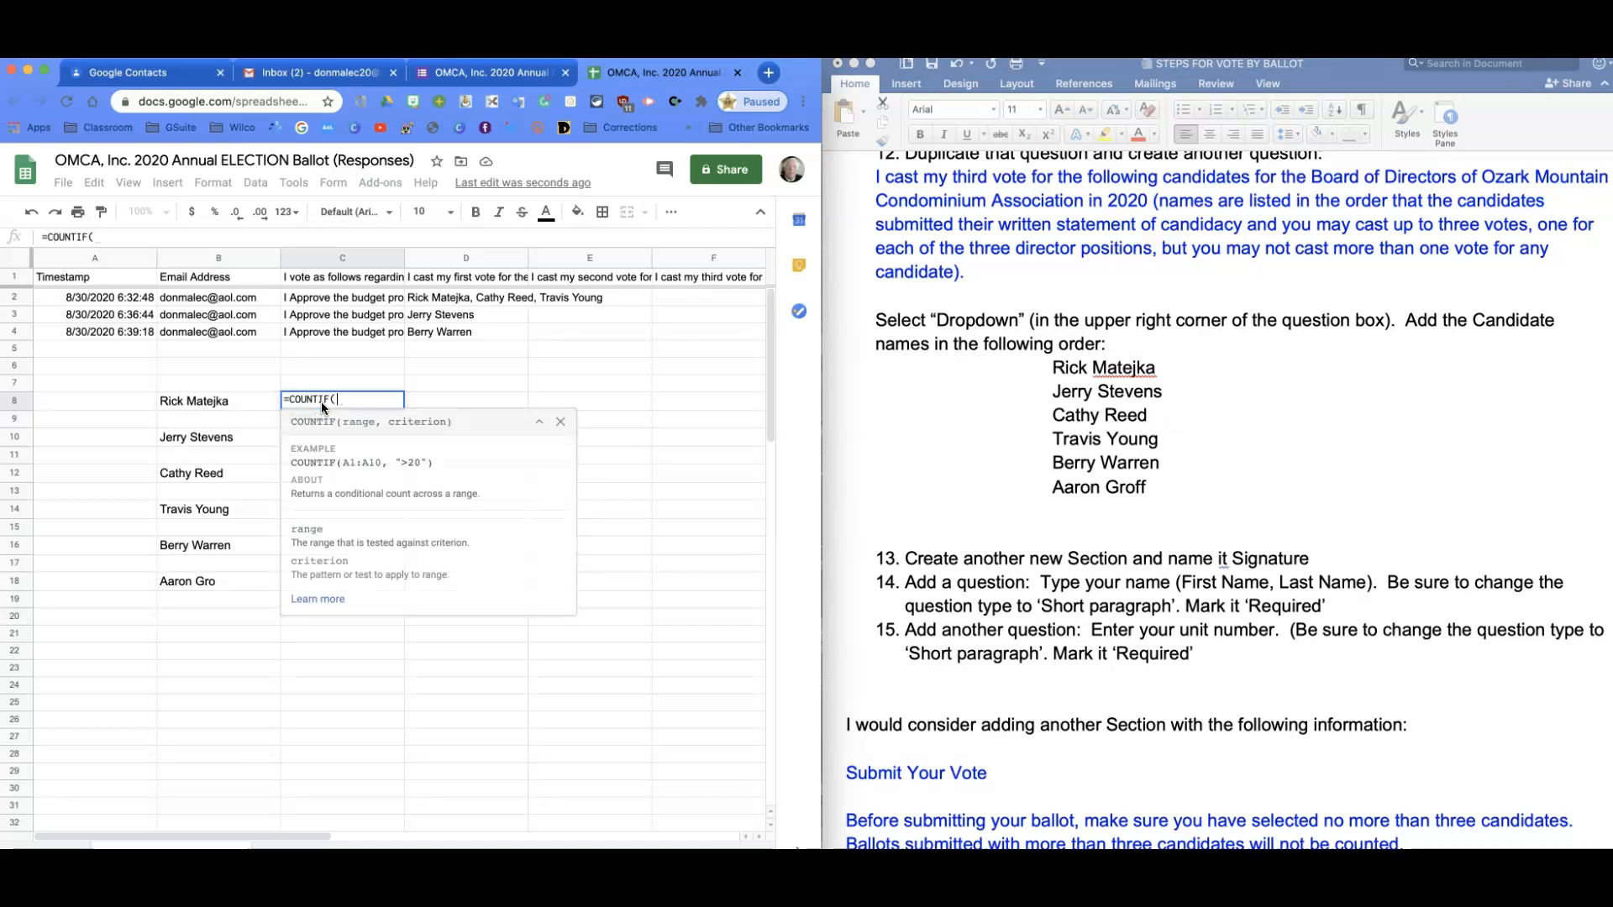
drag(424, 298, 669, 340)
text(,)
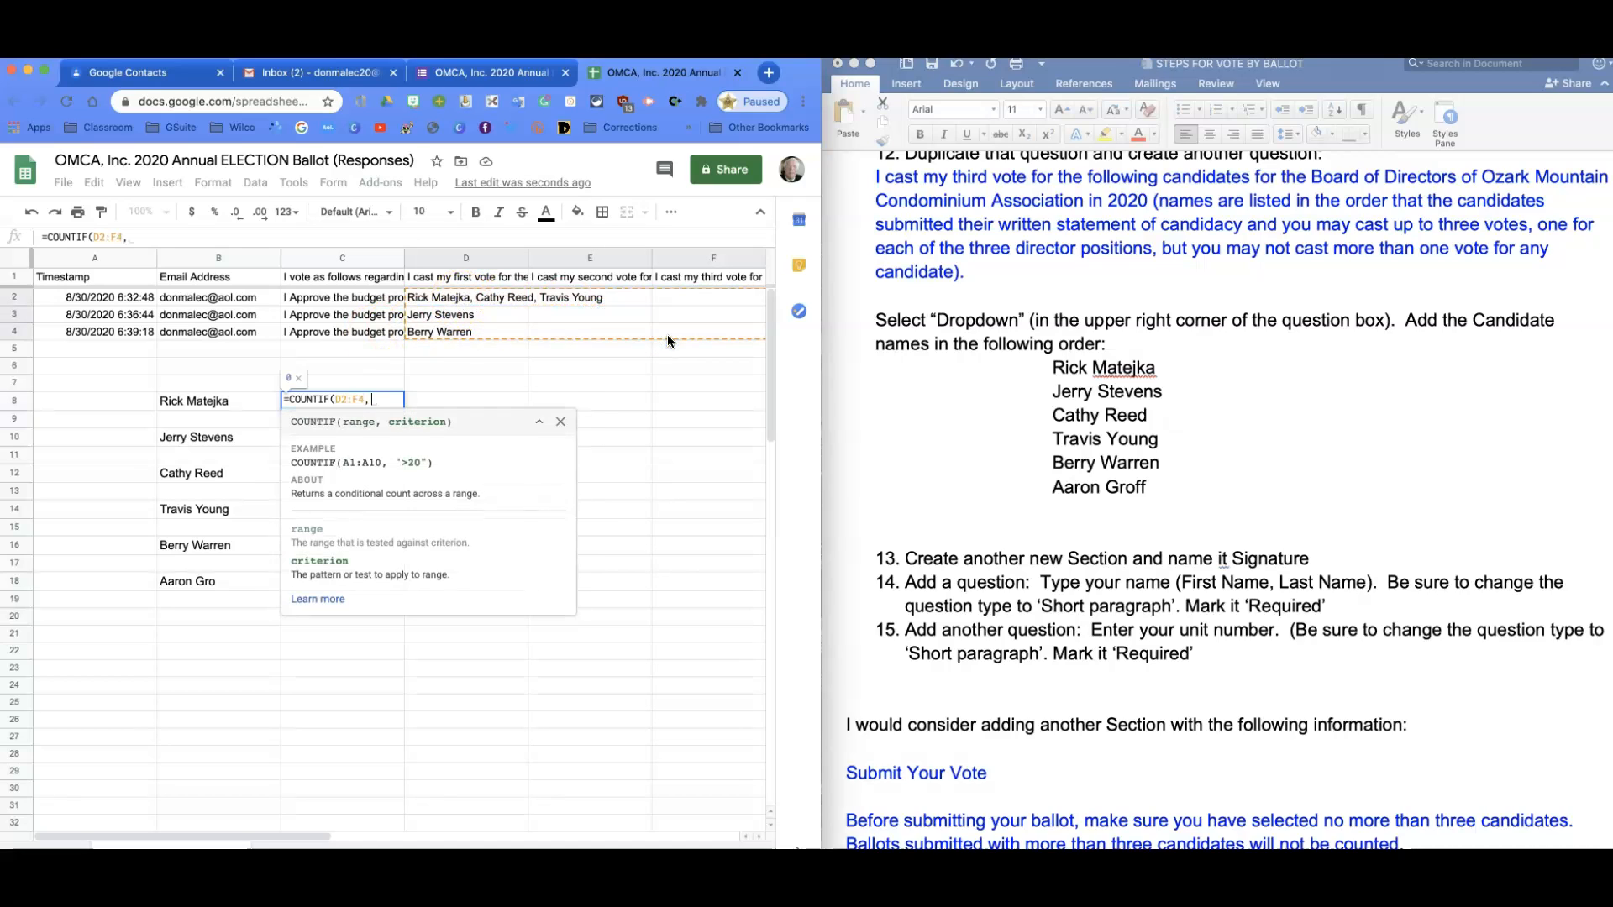
text( ")
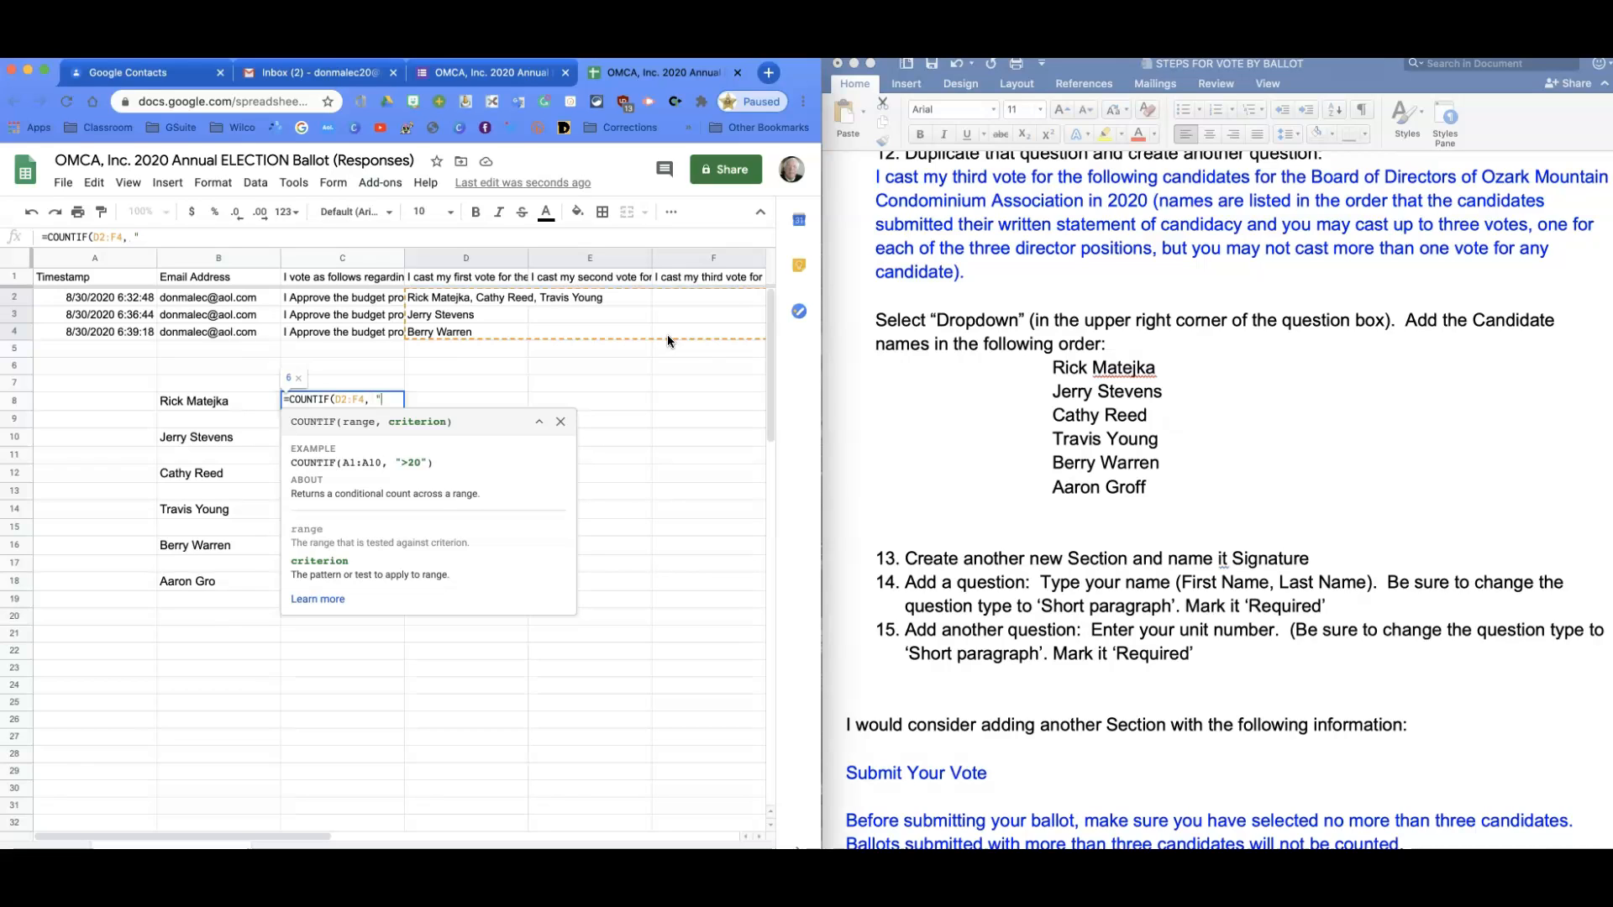
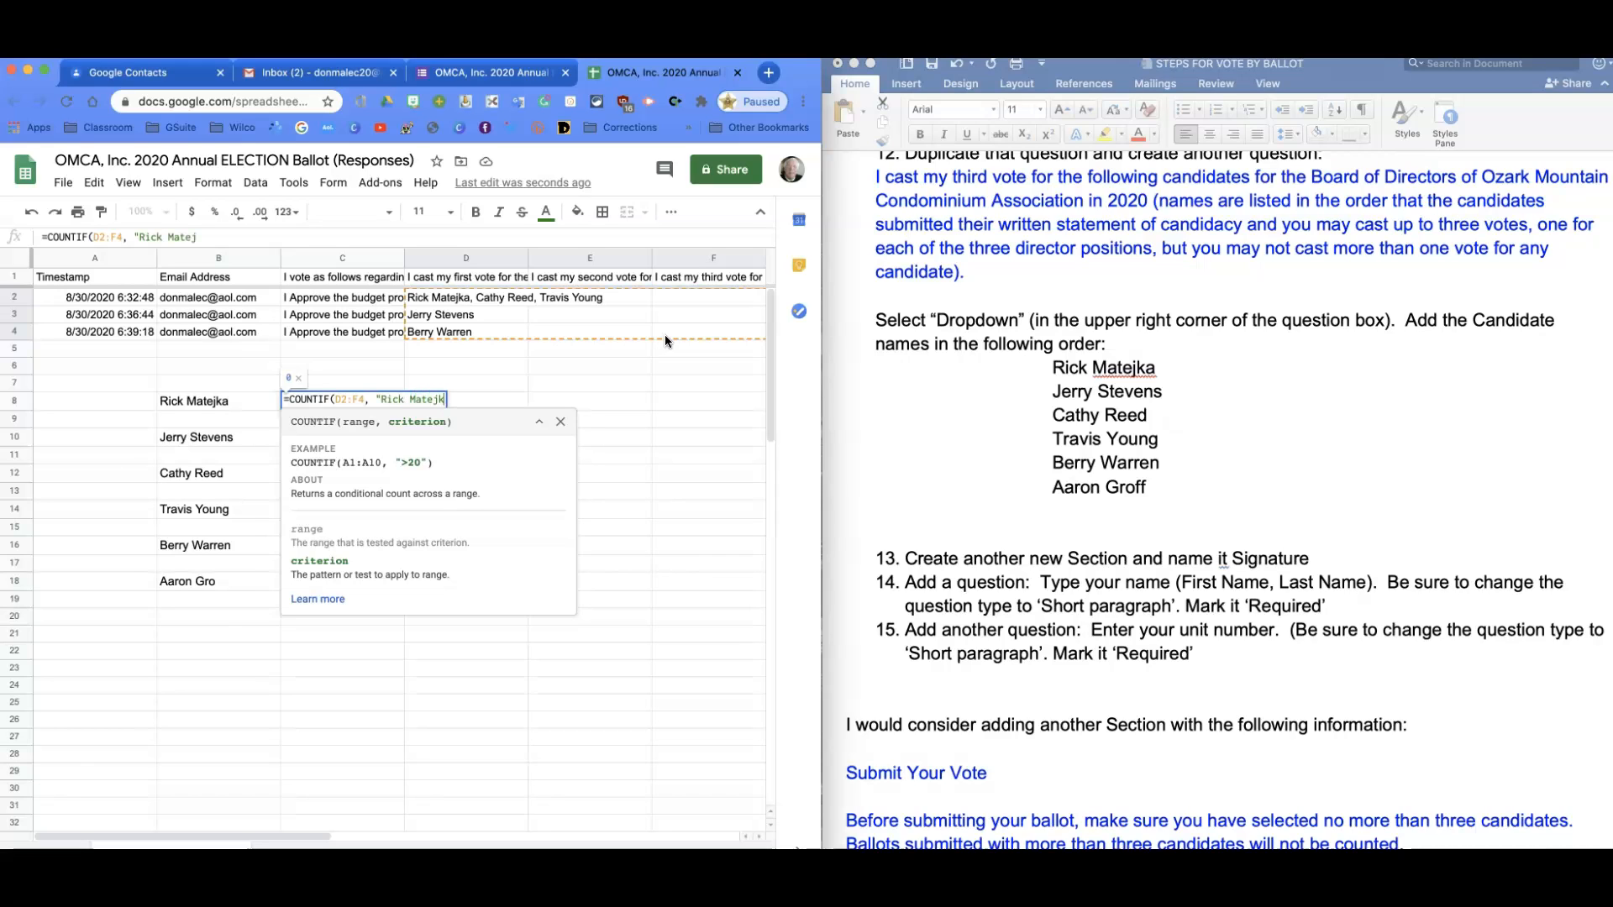
key(Return)
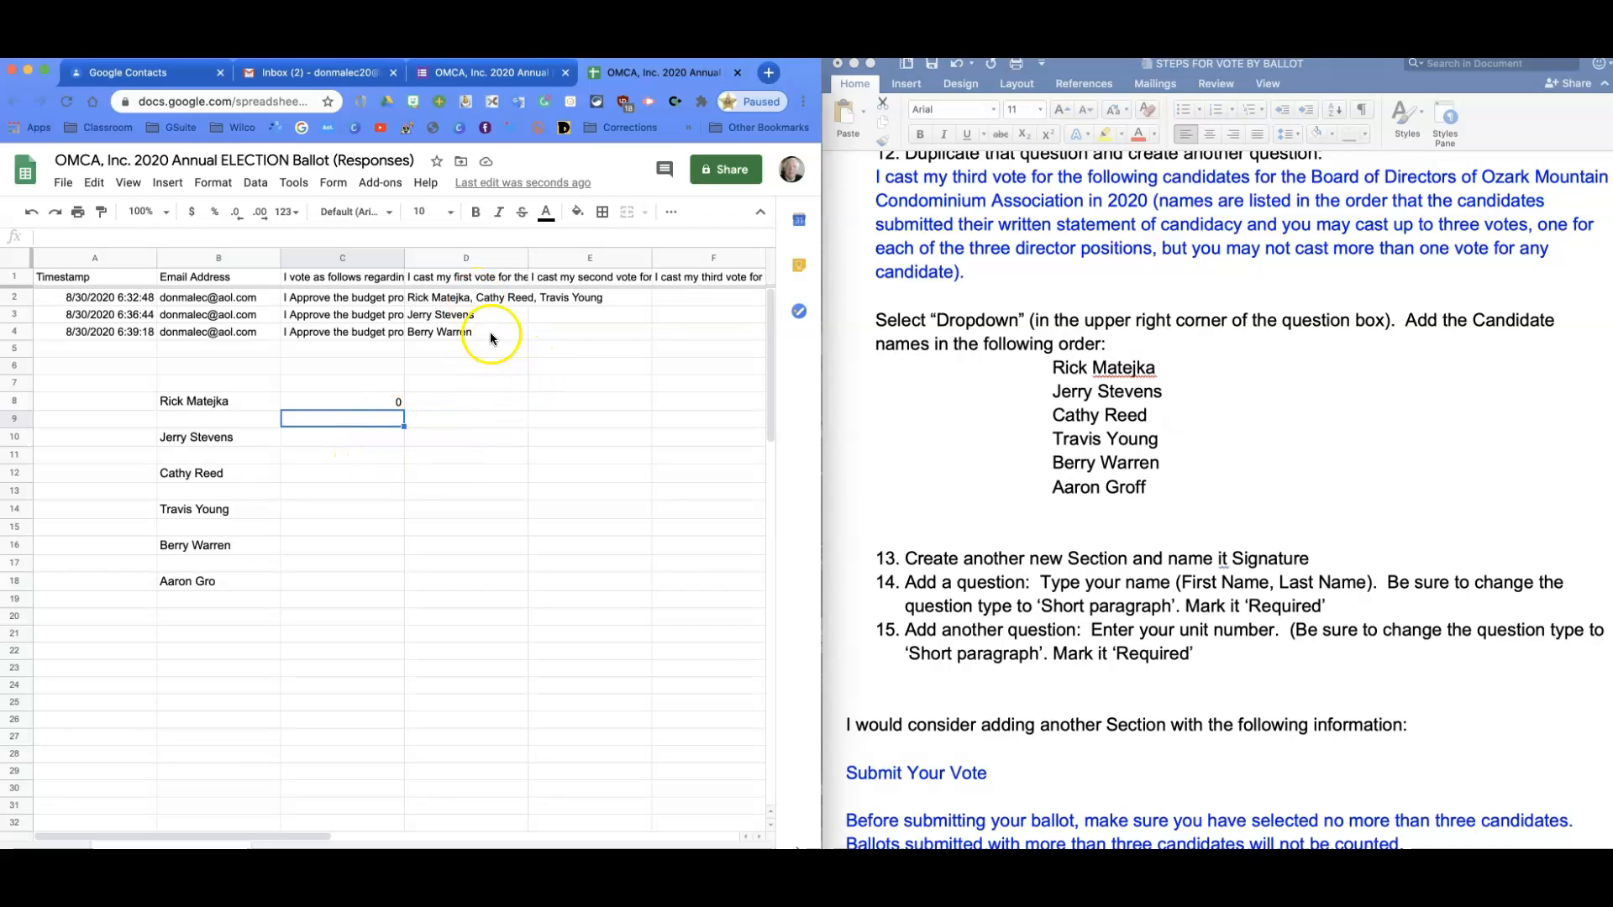
Enter the first candidate's name as a test vote in E3.
click(463, 302)
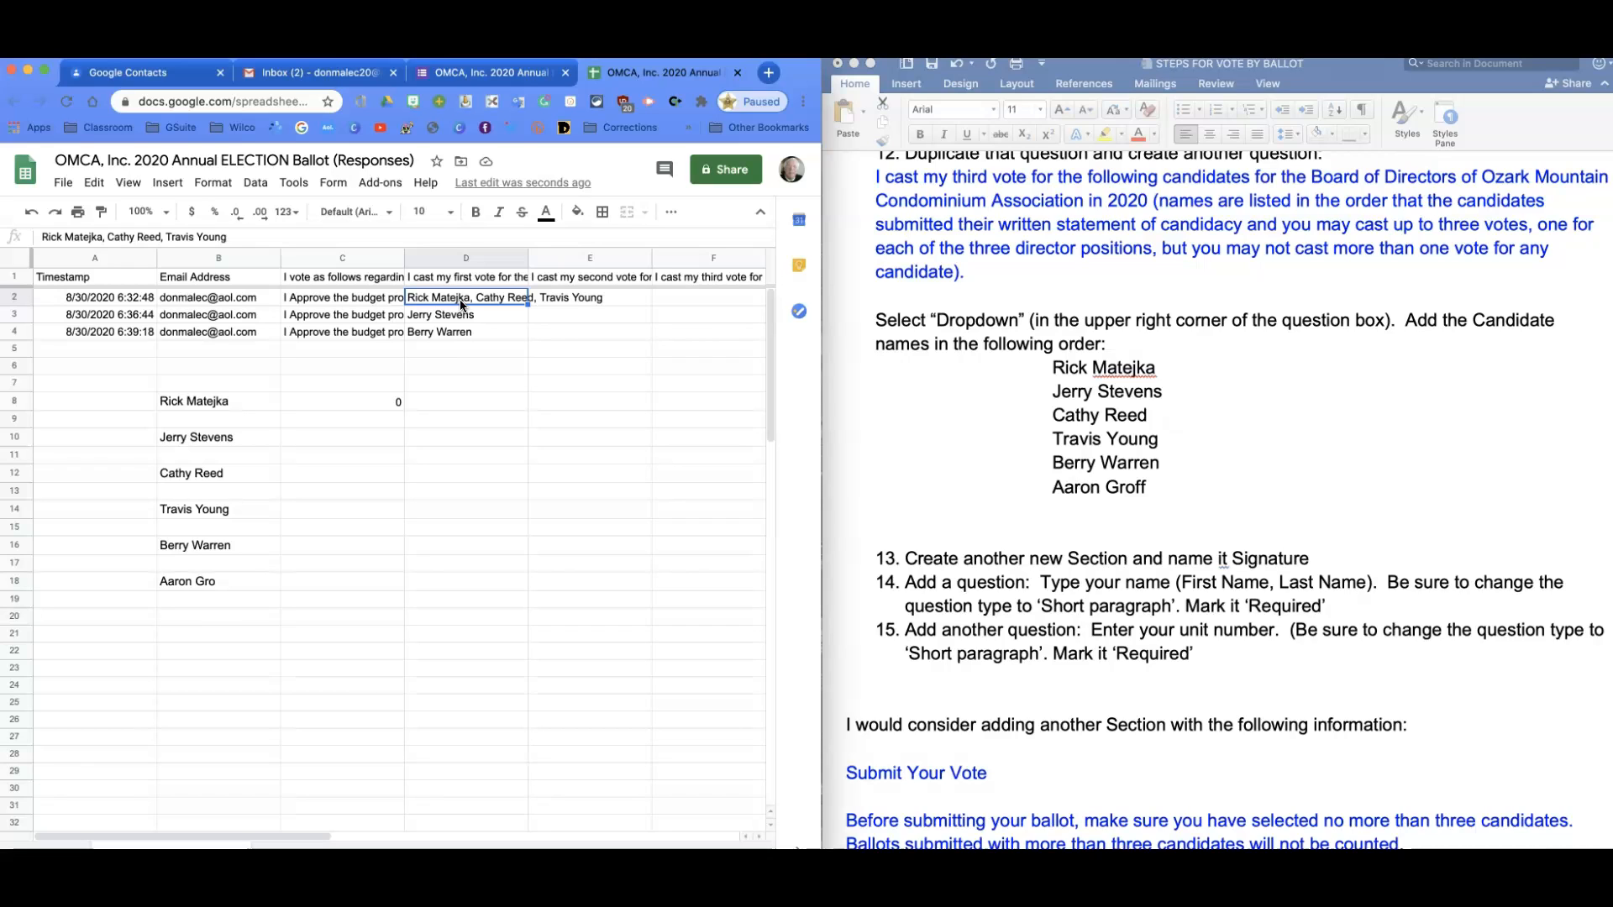
click(449, 302)
click(571, 317)
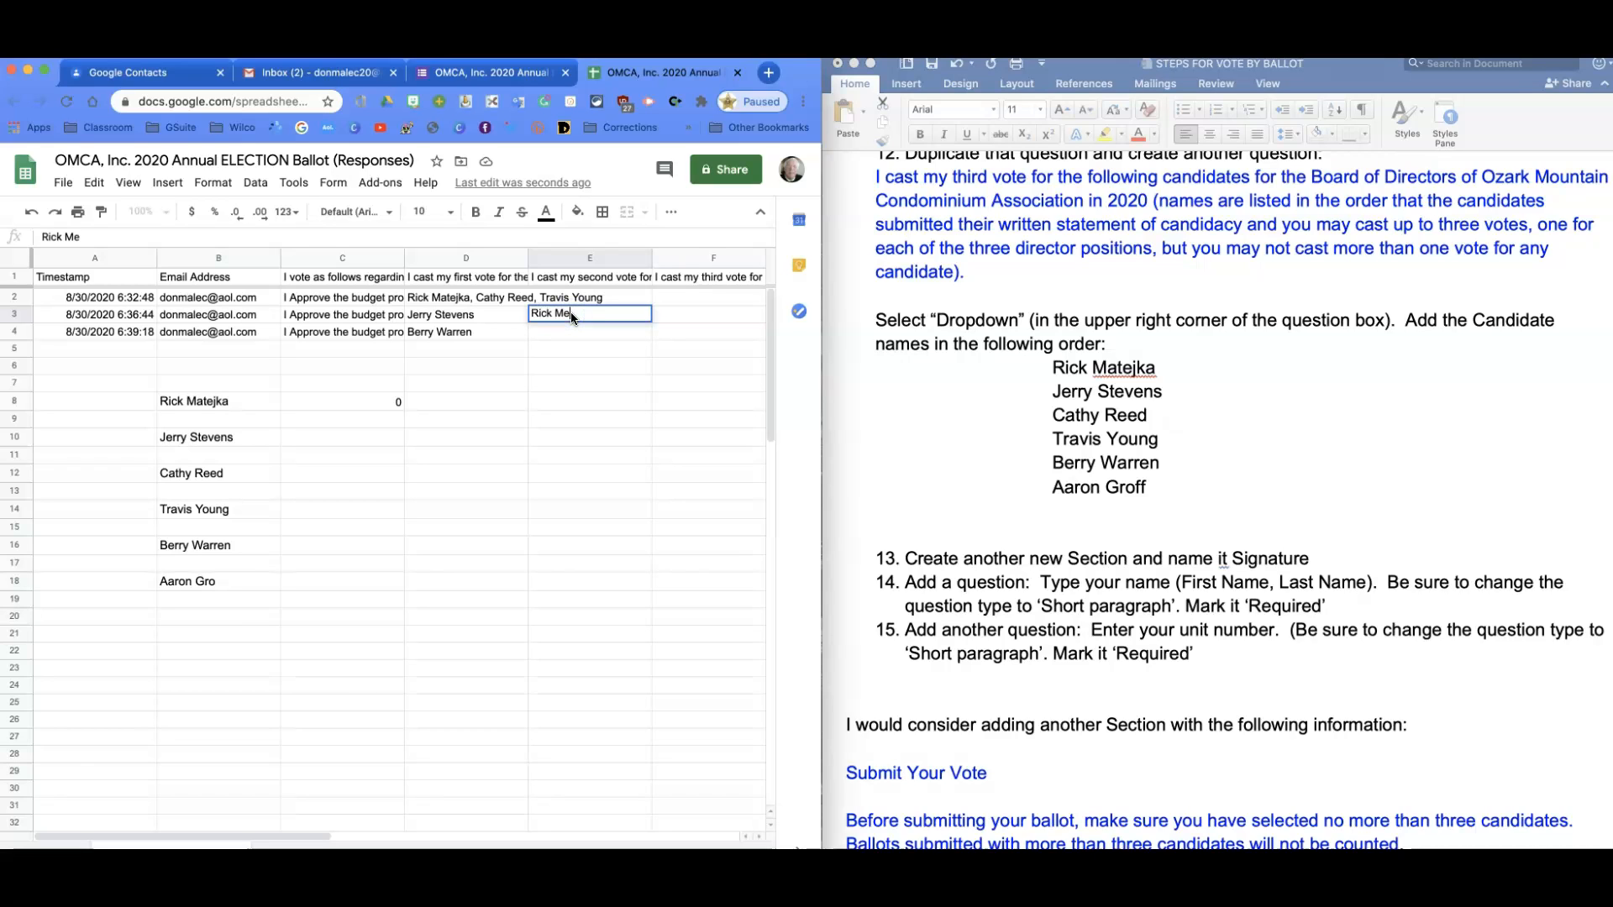
key(Return)
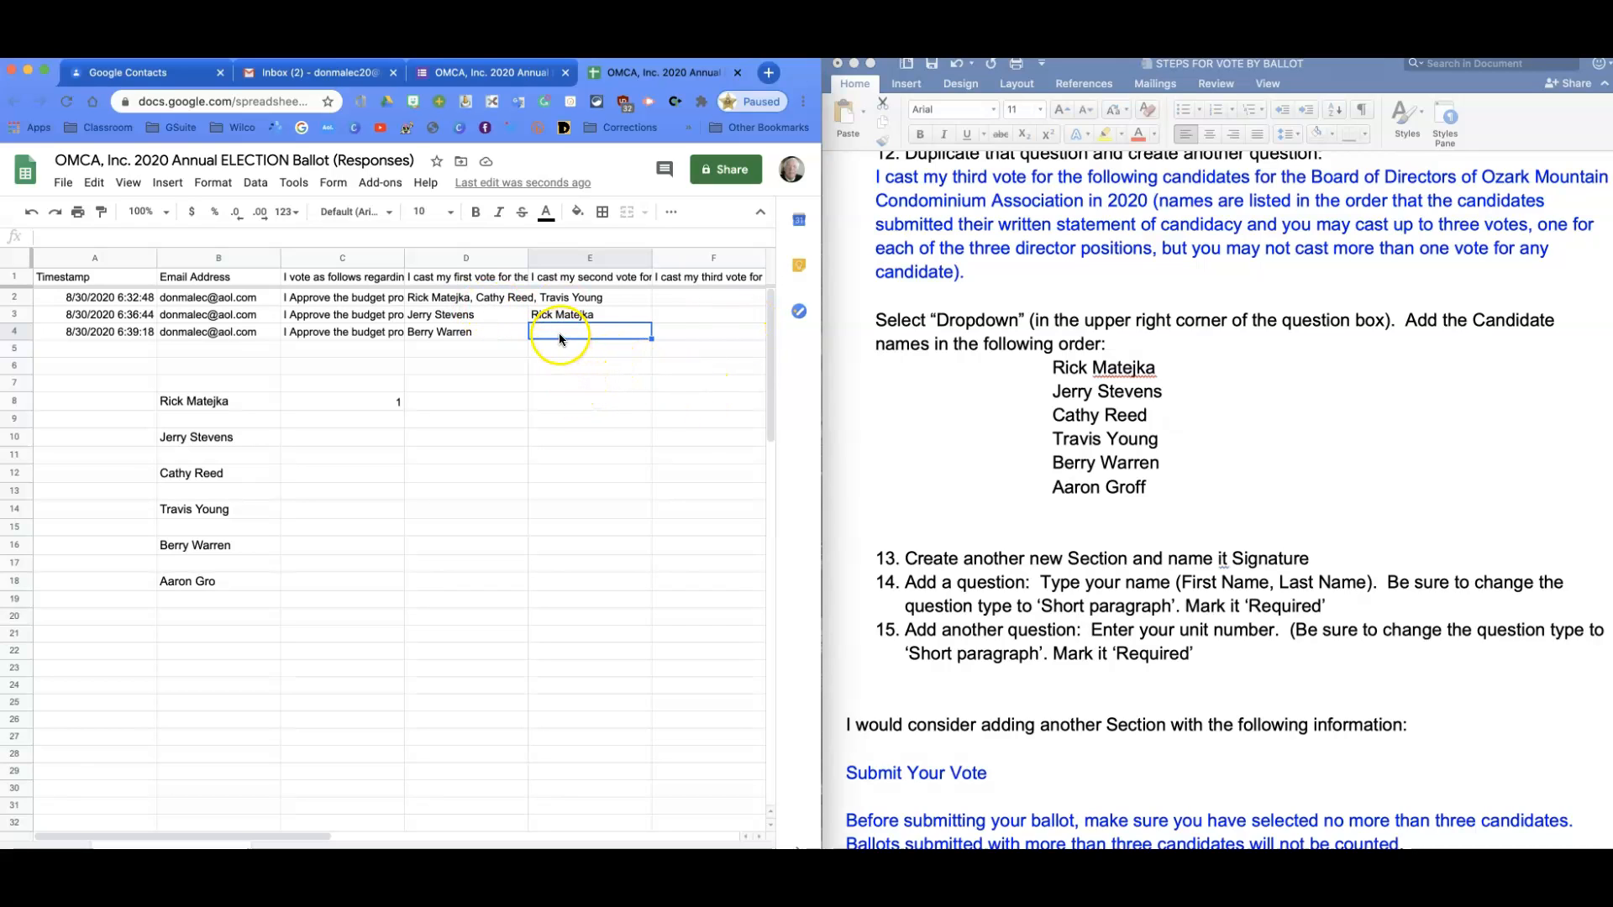
Add the same test vote in E4 and F3, then check that the C8 tally shows 3.
text(R)
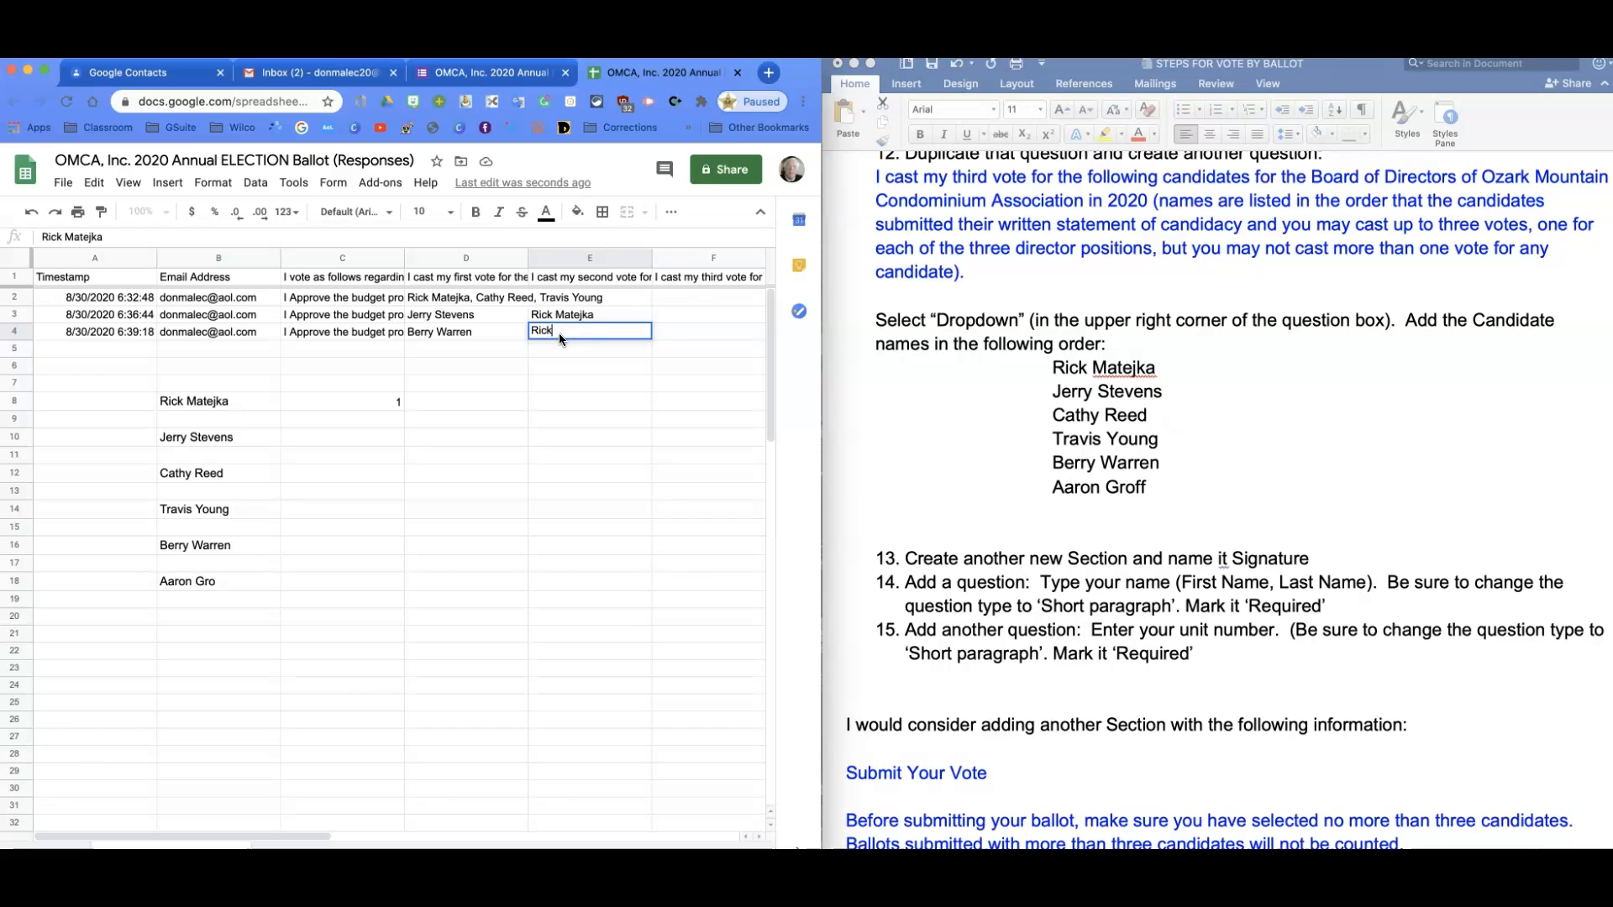
text(ick)
key(Return)
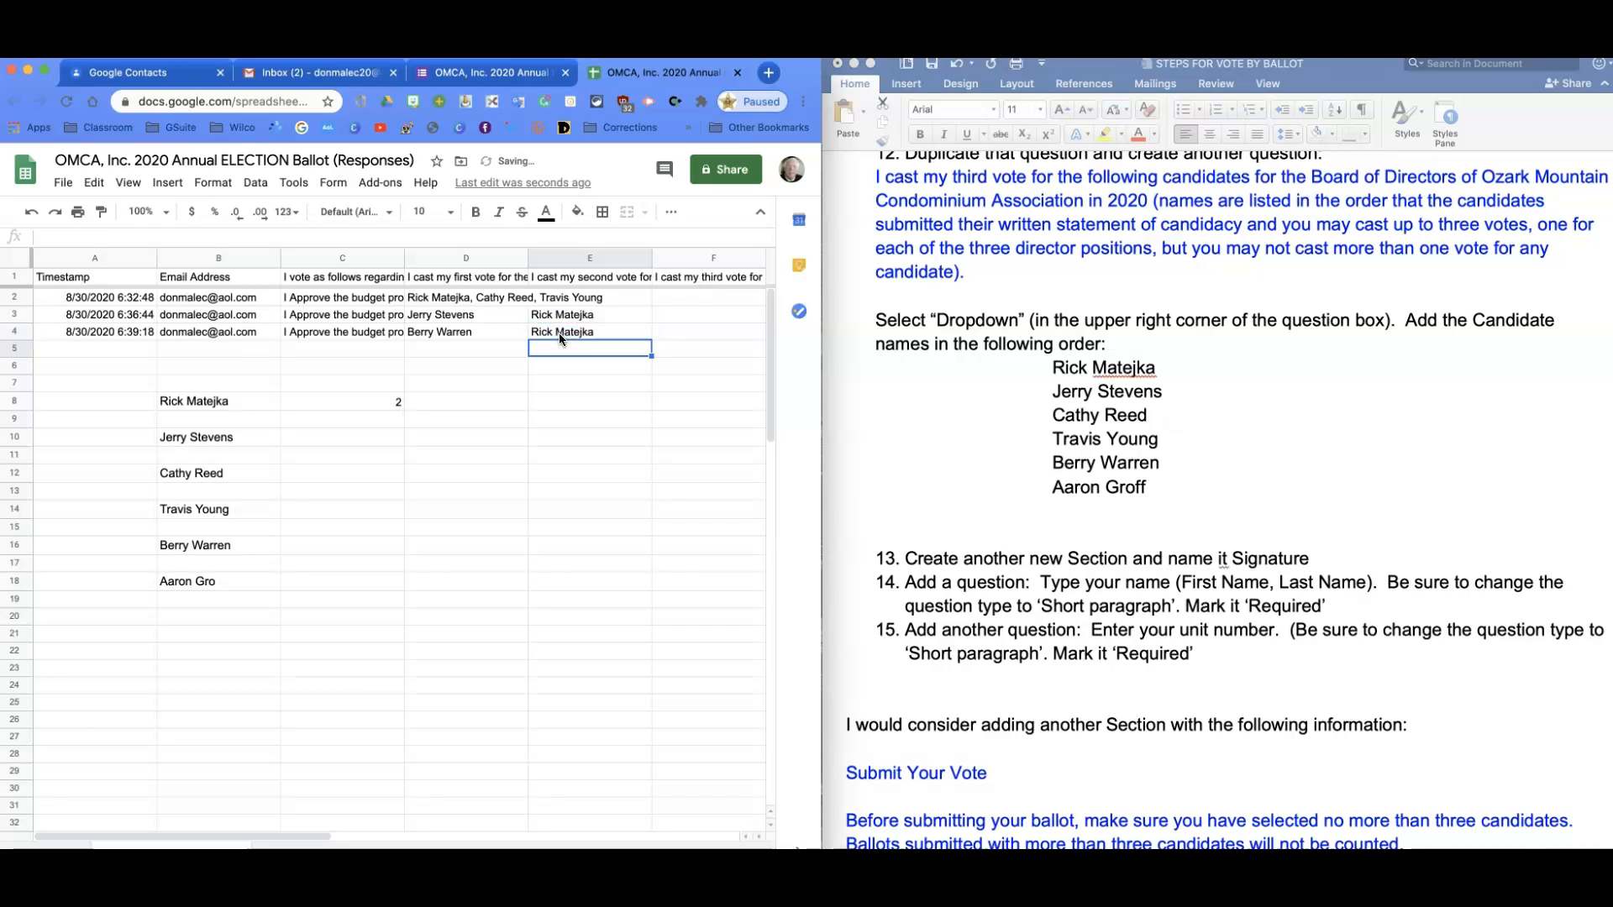
click(693, 316)
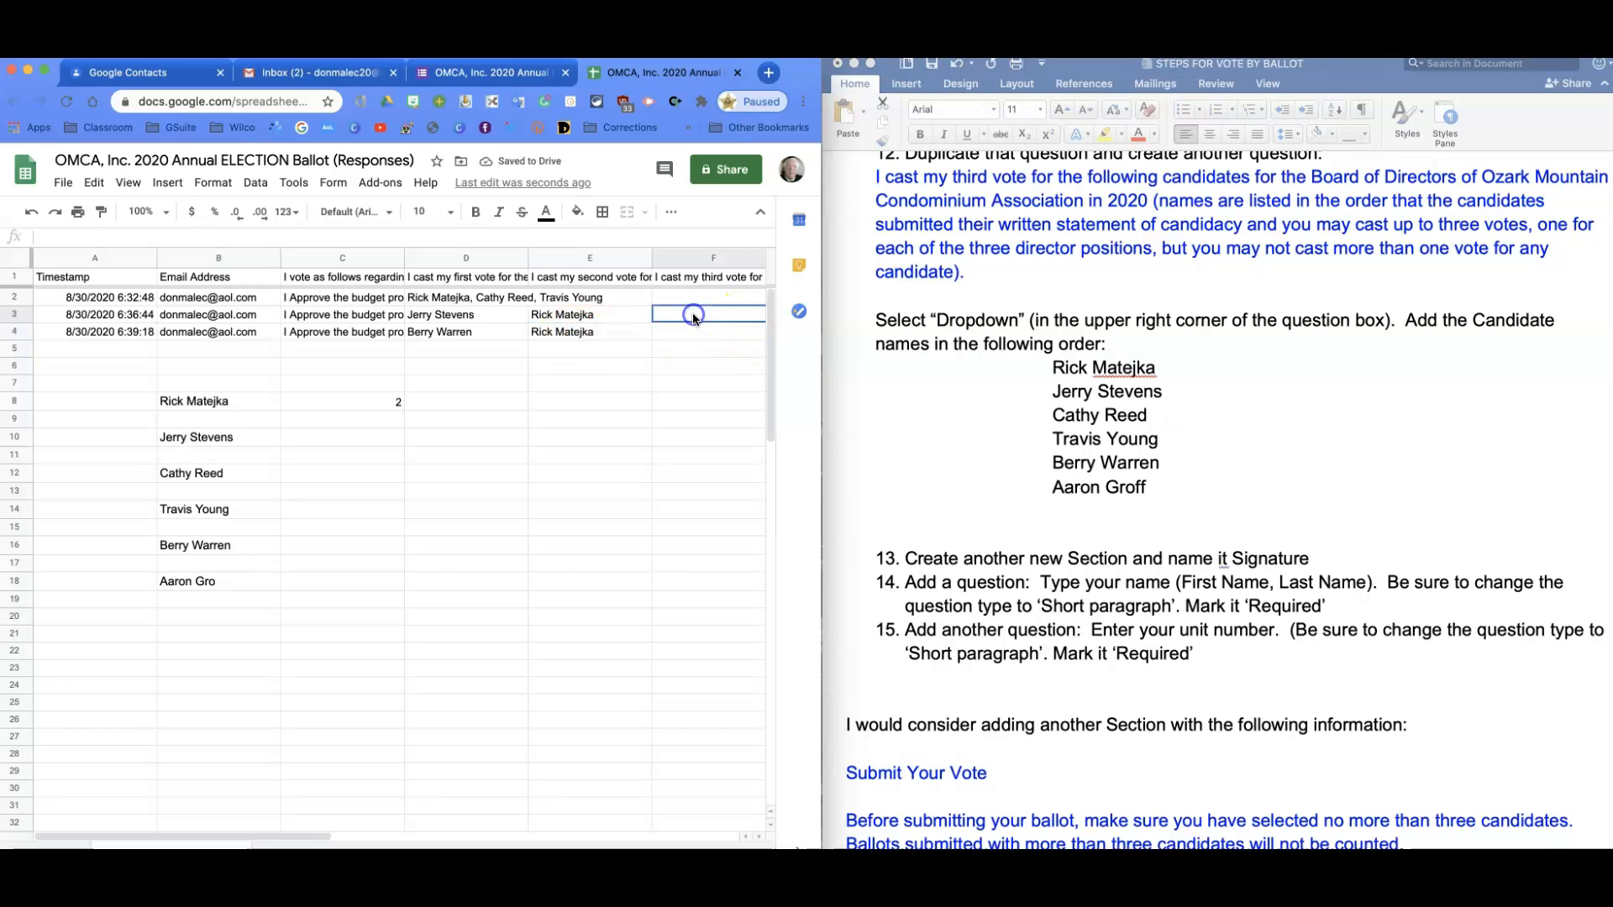
text(rick)
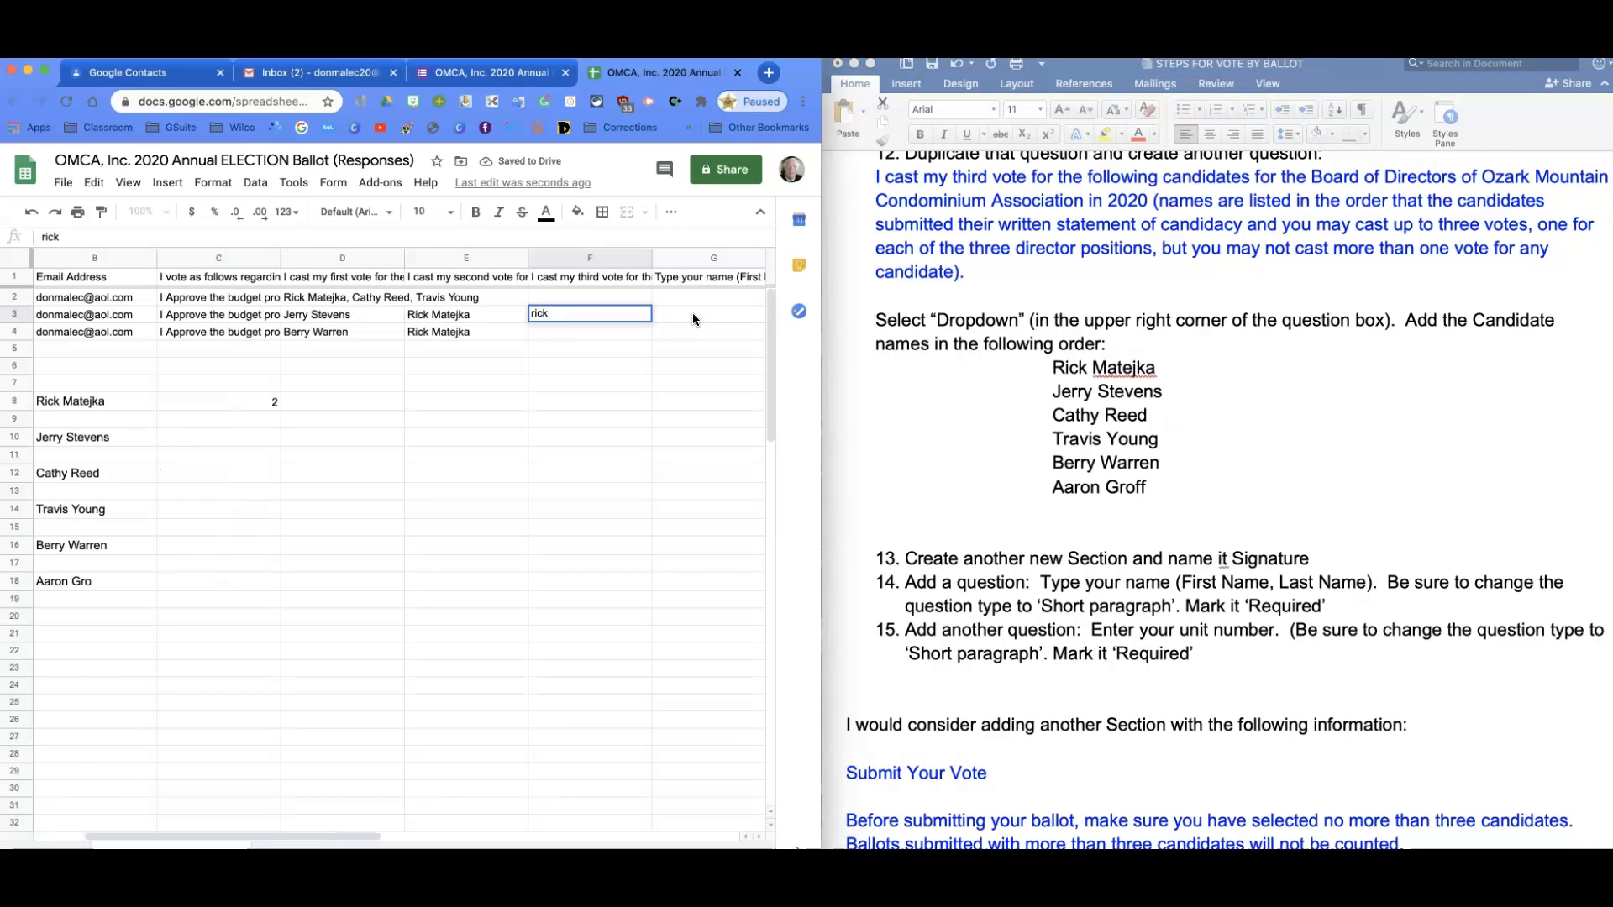
key(BackSpace)
key(BackSpace)
key(BackSpace)
key(BackSpace)
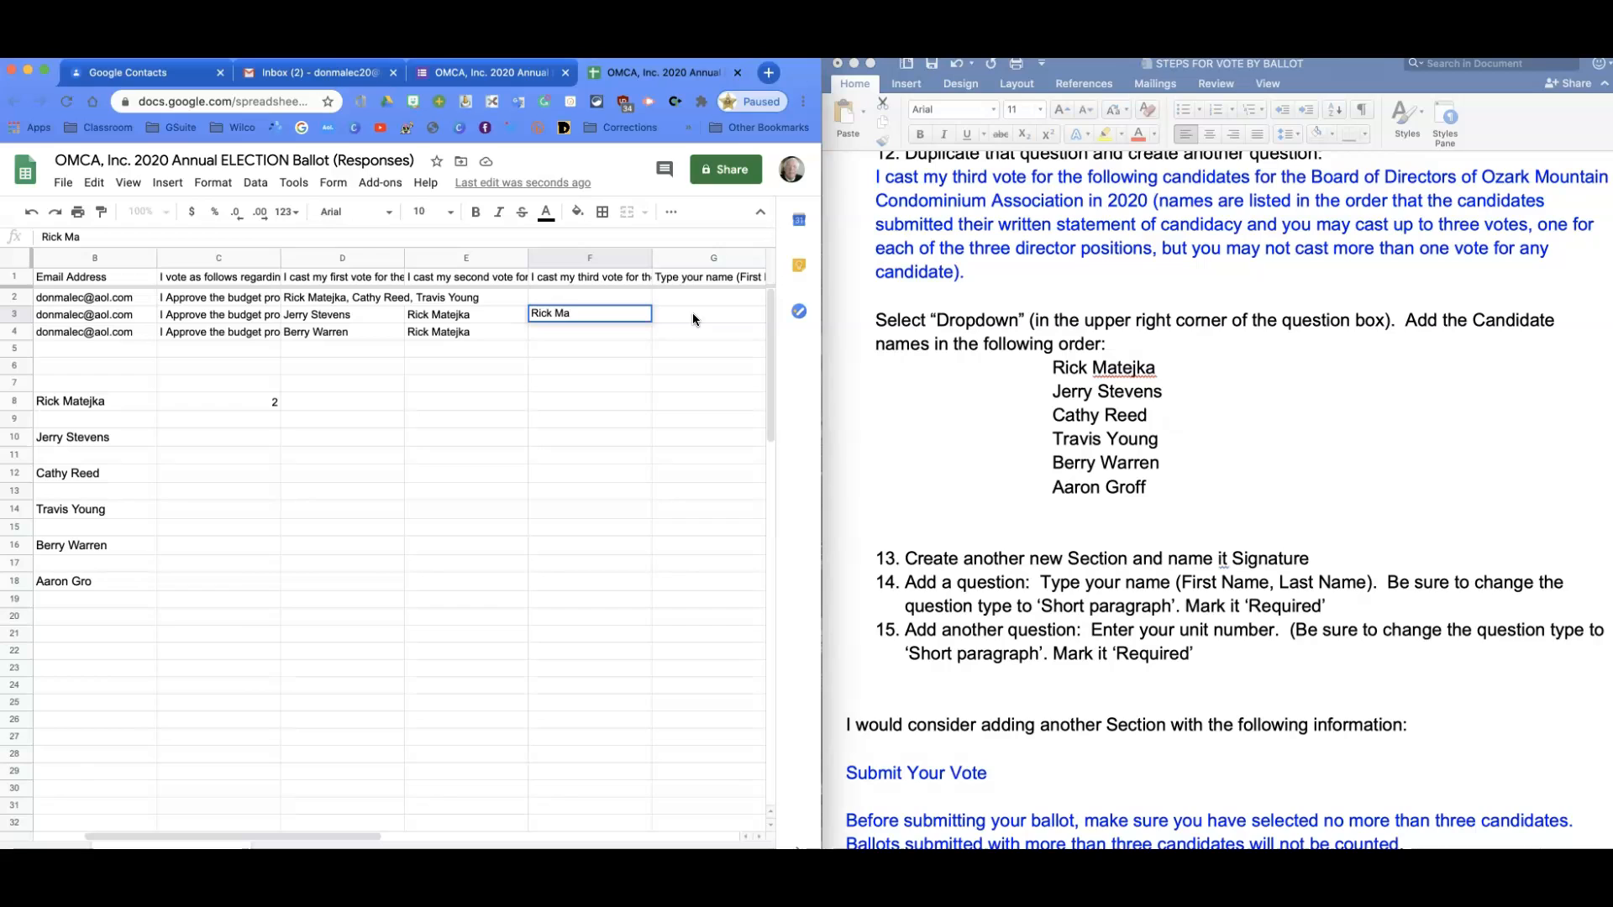
key(Return)
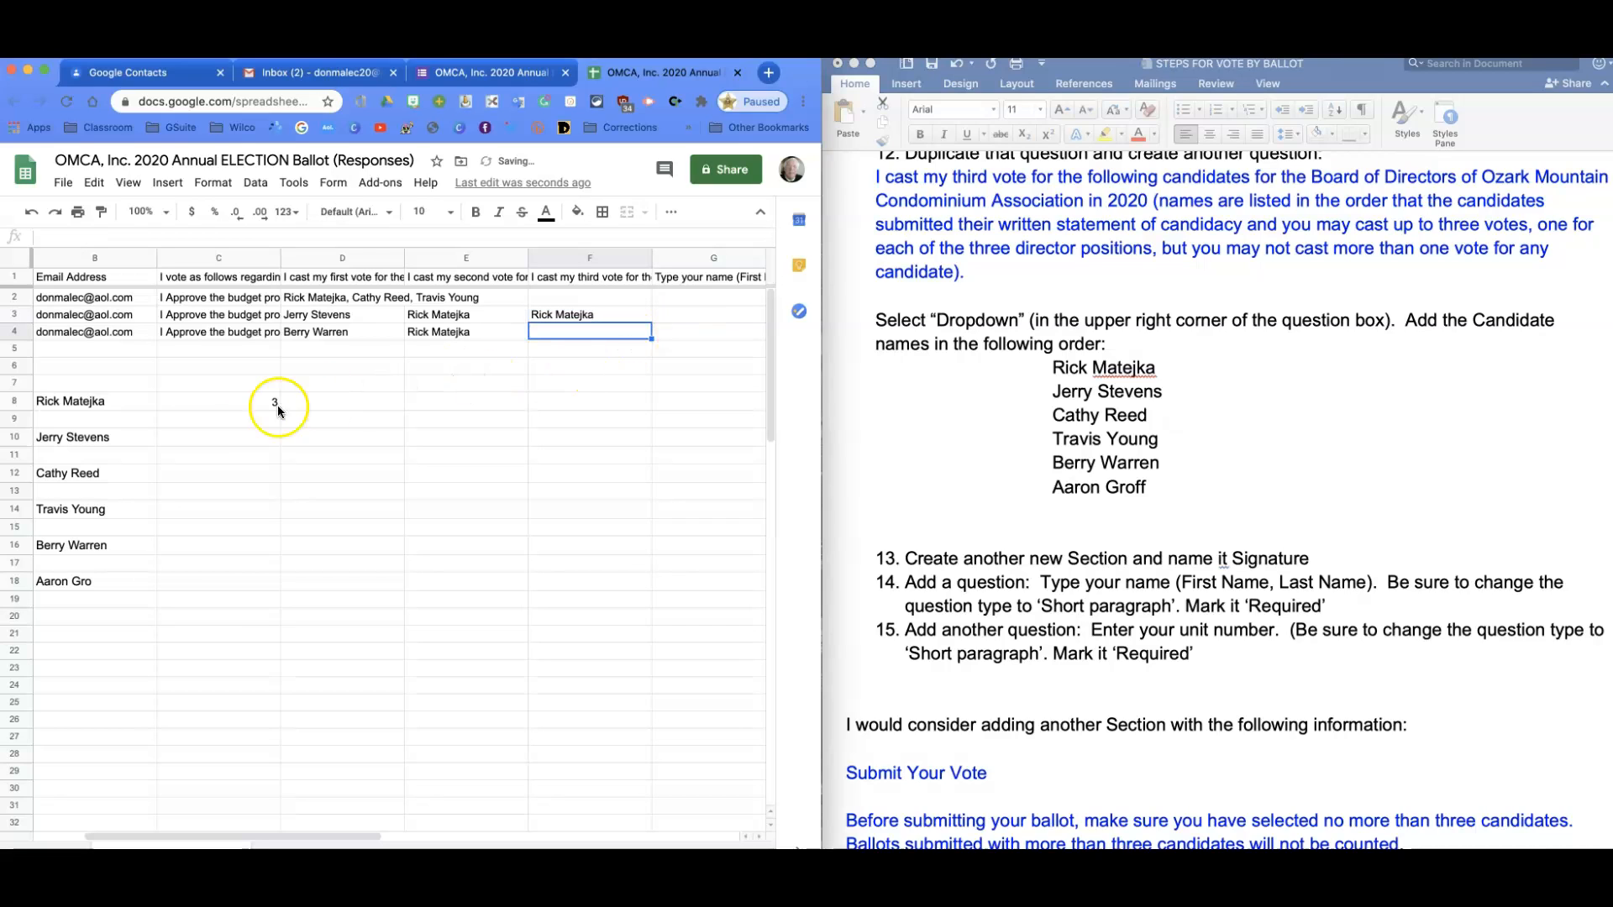
click(239, 405)
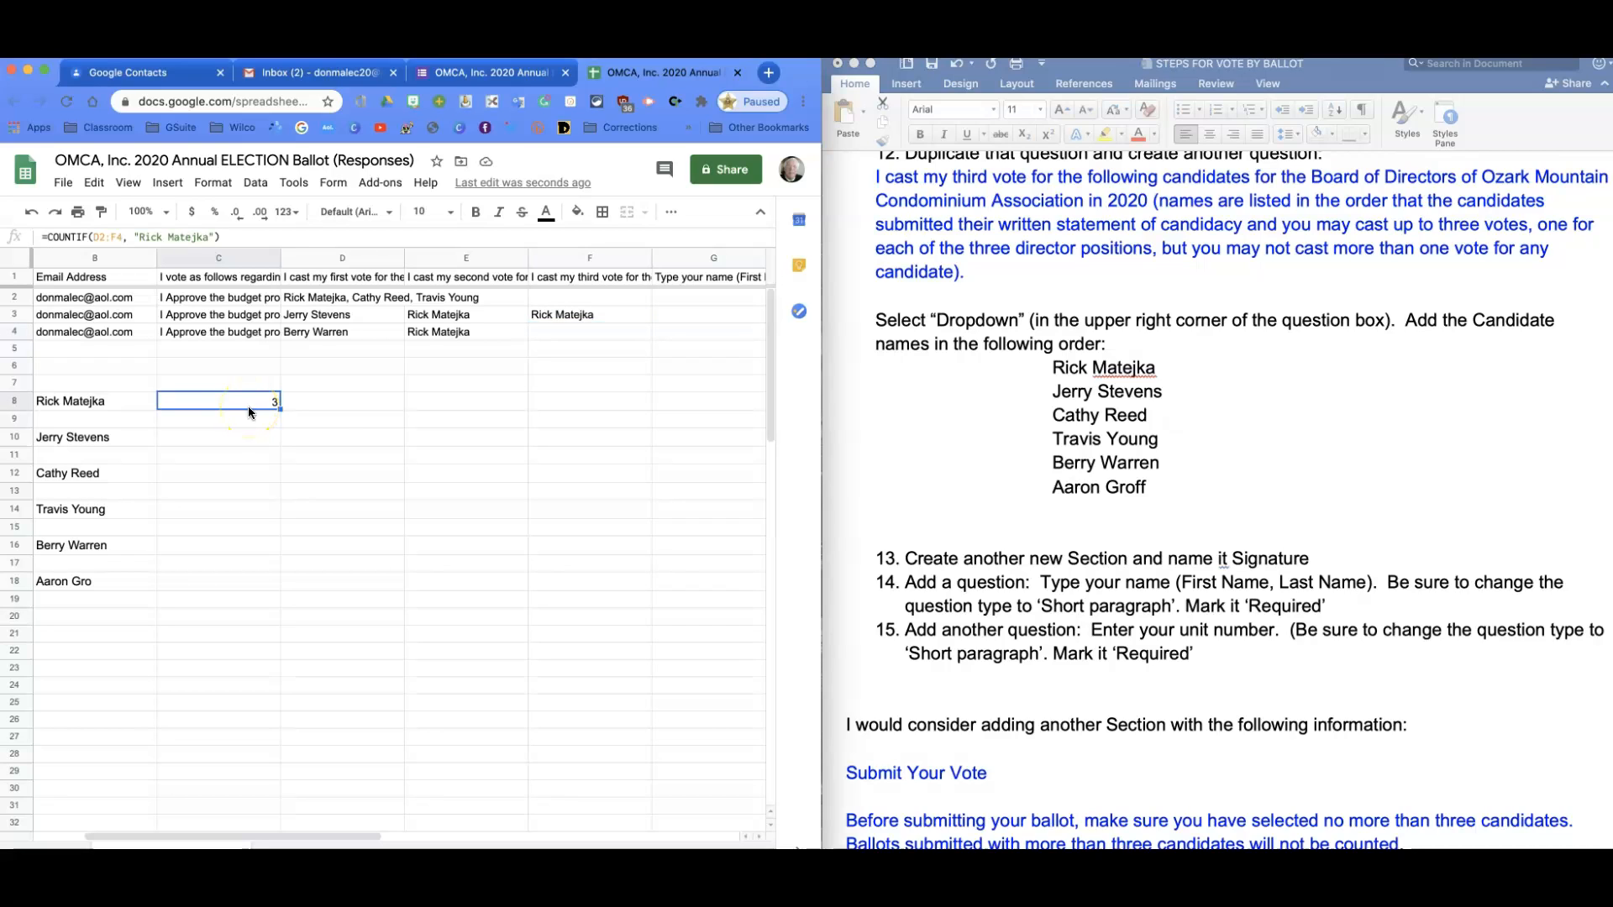
Bring up File > Download with the Microsoft Excel (.xlsx) export option.
click(64, 187)
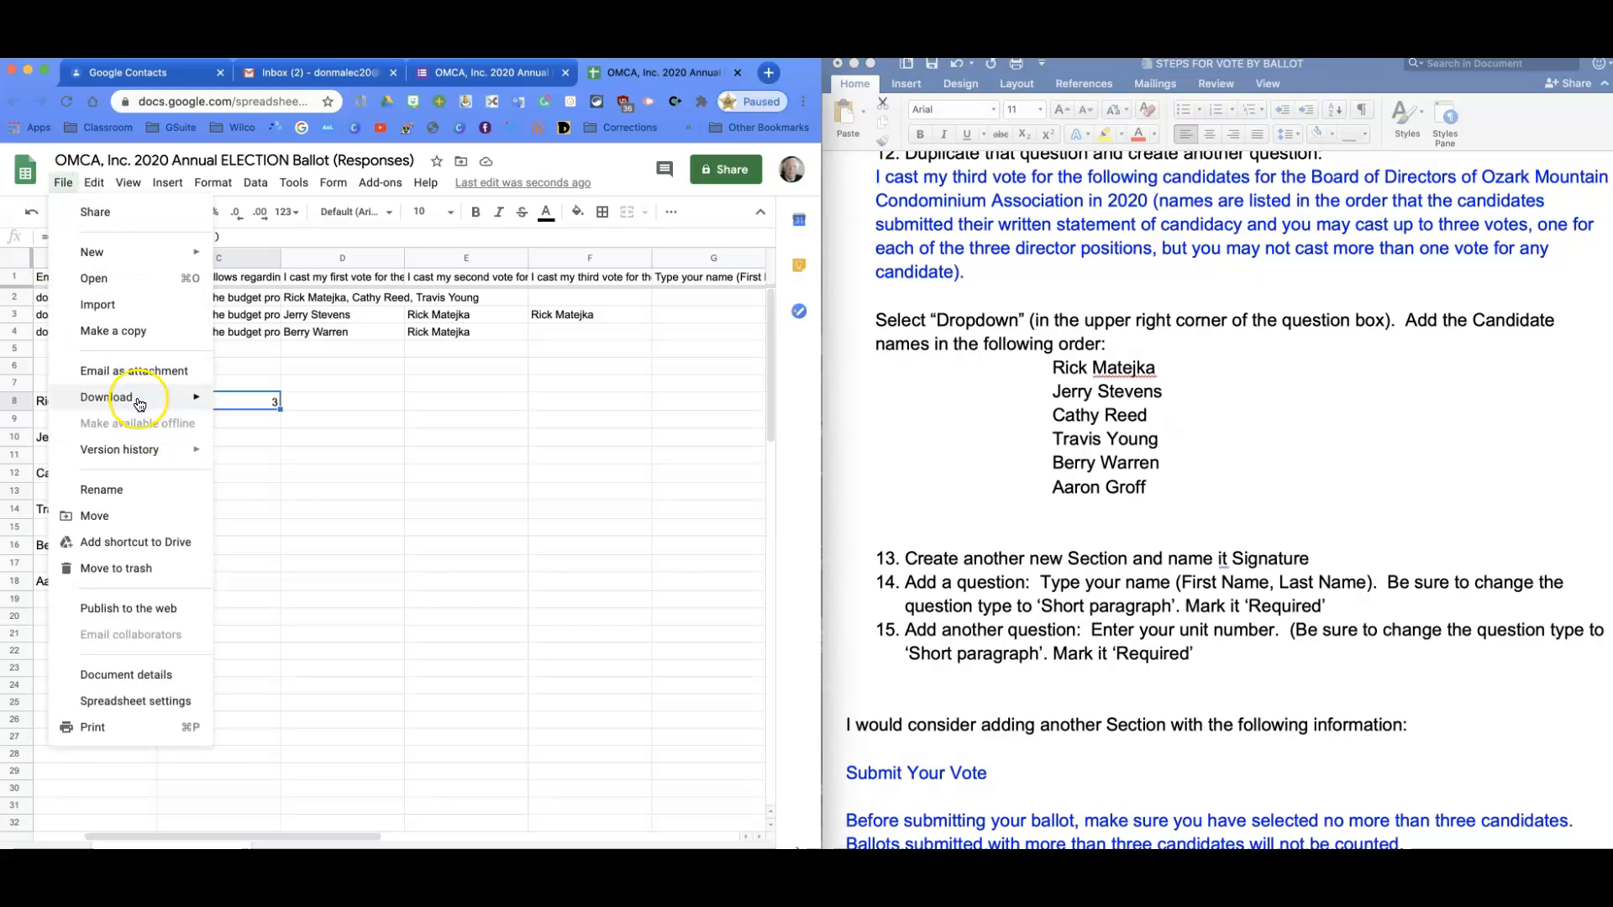
mouse_move(140, 404)
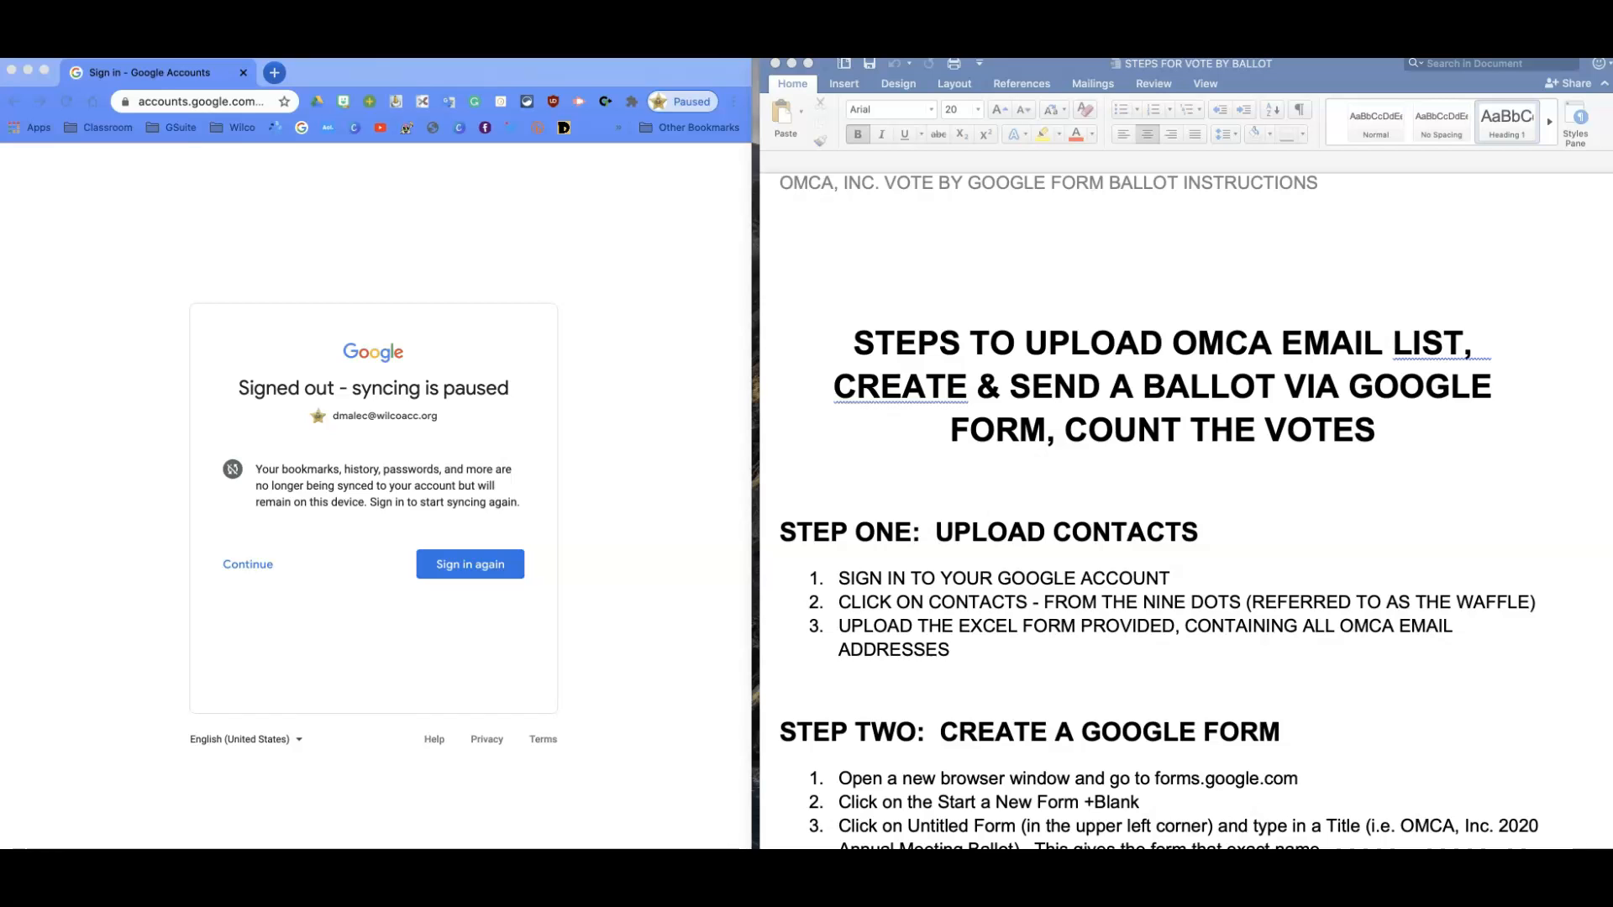
Restart Google sign-in, pass the verification page, and return to the Choose an account list.
click(439, 565)
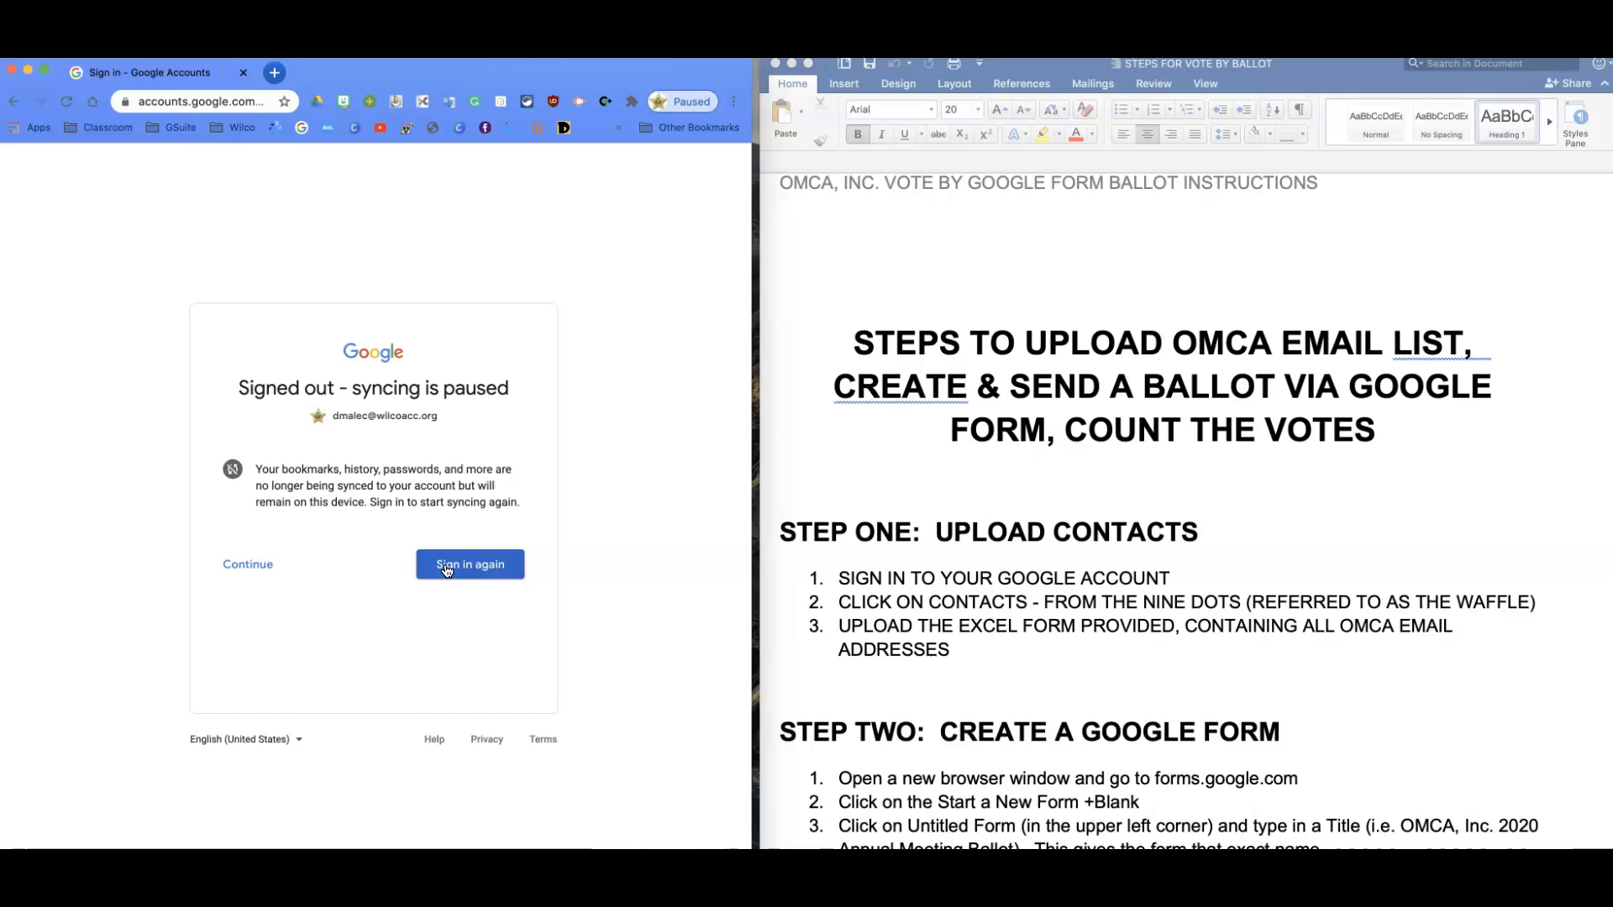
click(446, 568)
click(490, 526)
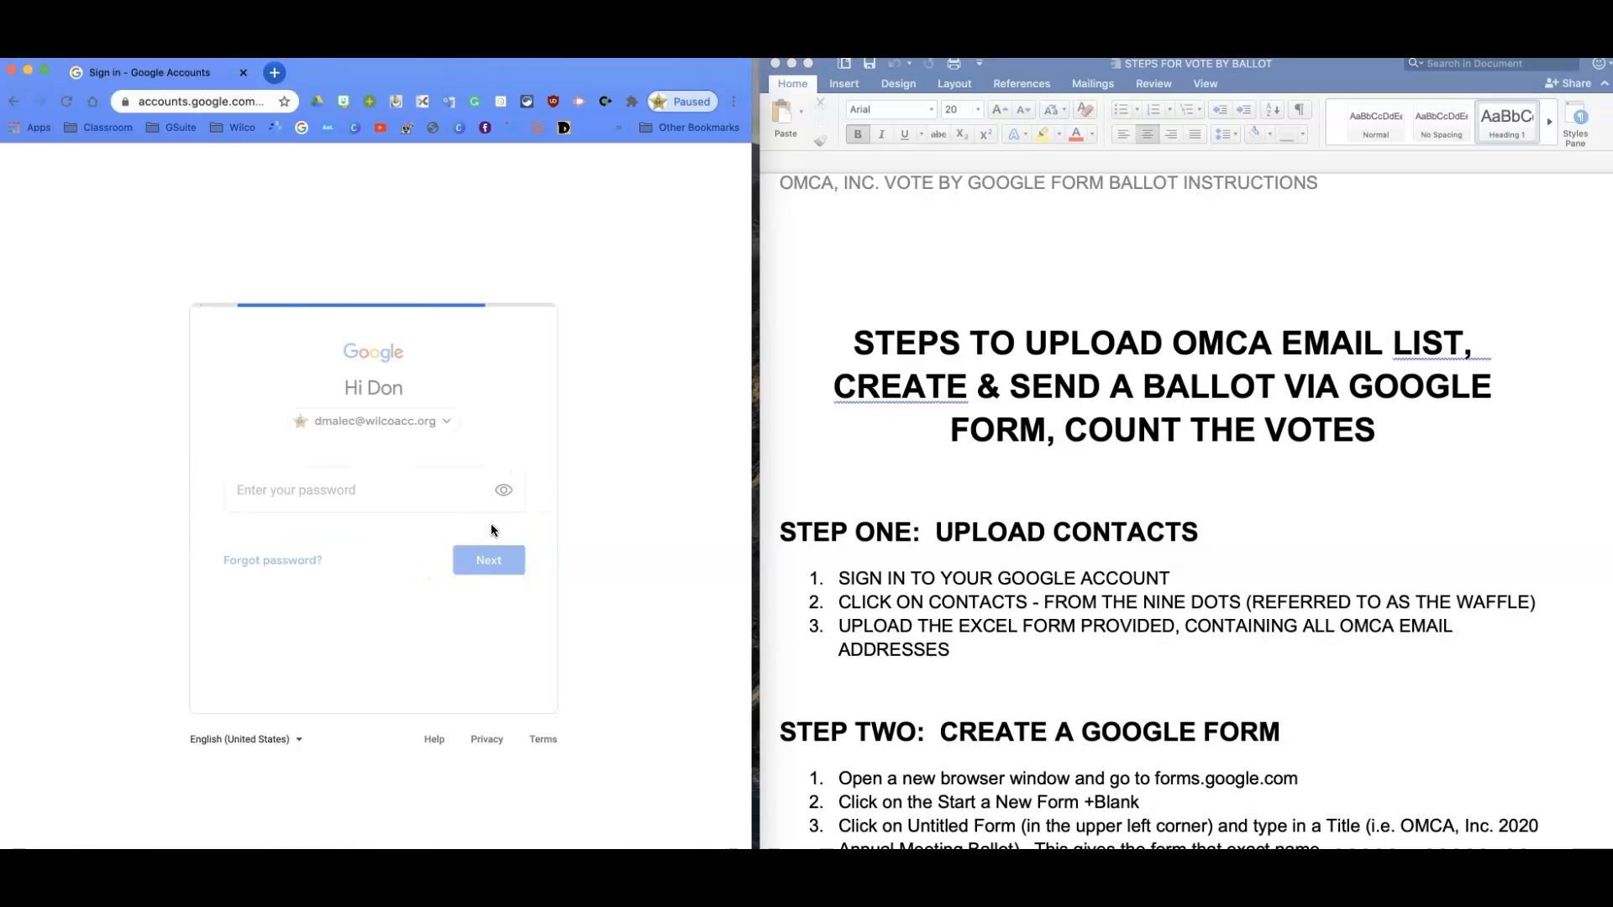
click(379, 467)
click(443, 420)
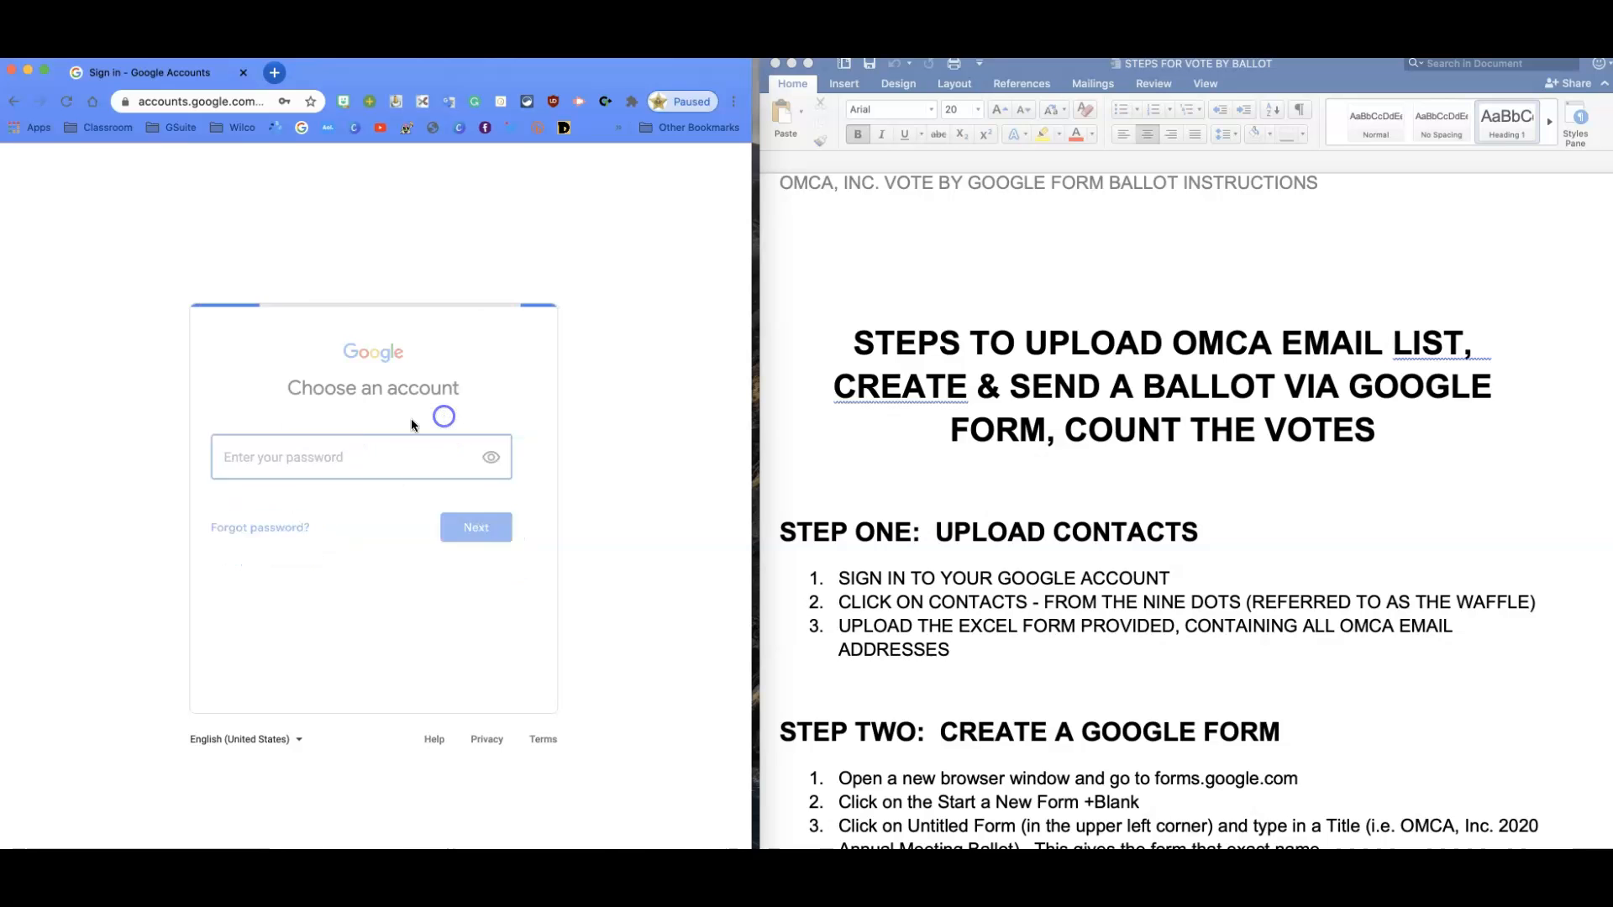
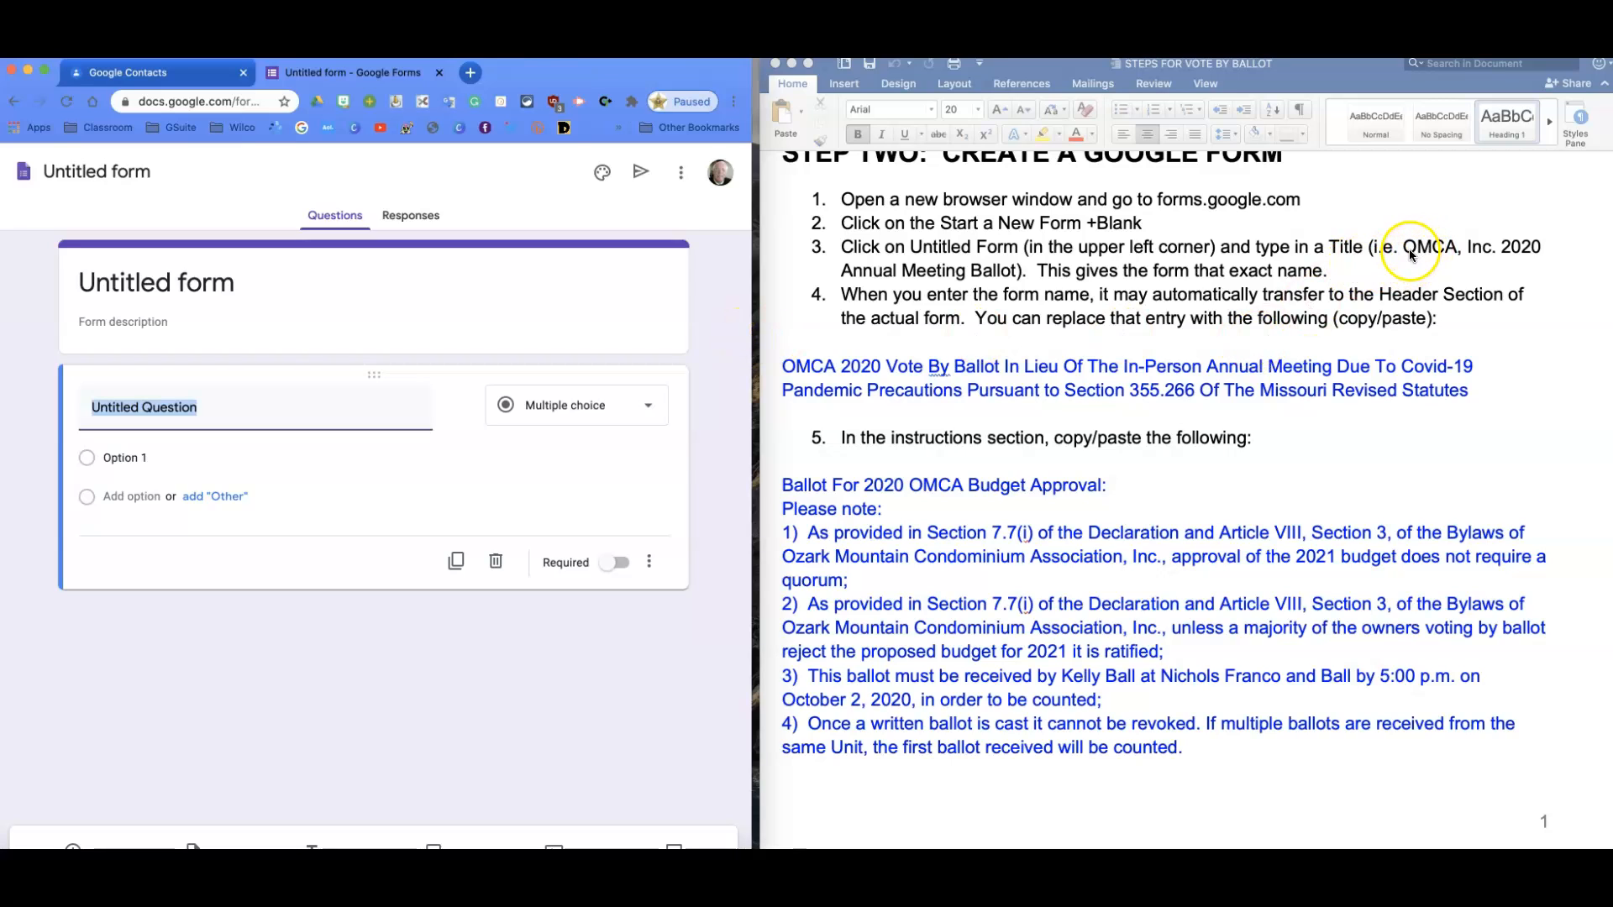
Rename the form to 'OMCA, Inc. 2020 Annual Meeting Ballot' using the title copied from the instructions.
drag(1401, 249, 1016, 273)
key(super+c)
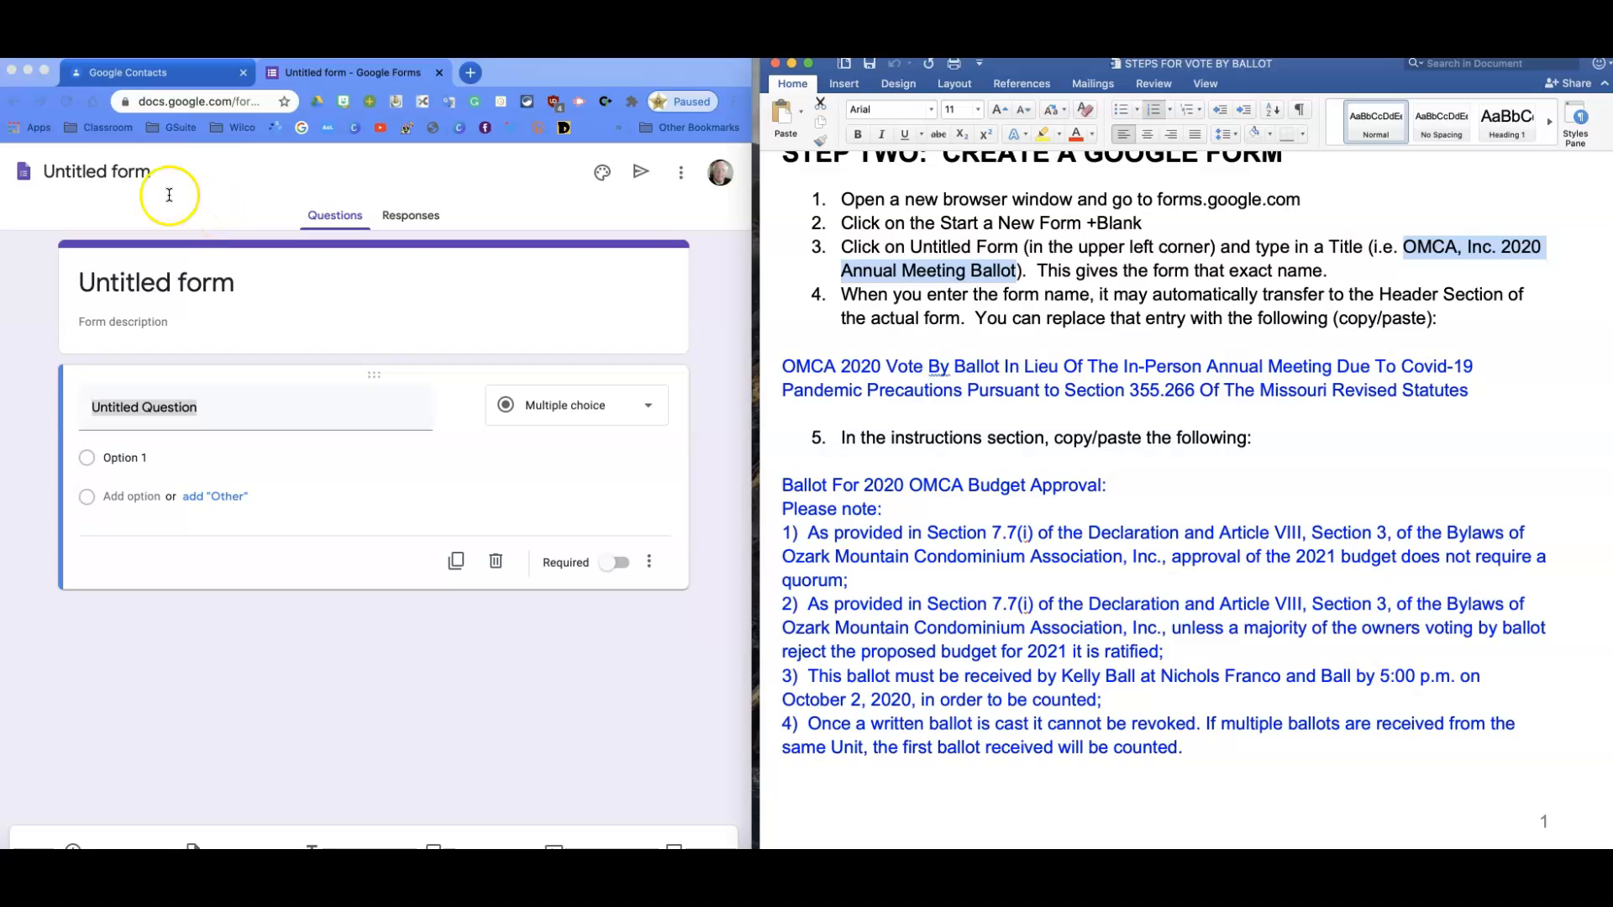
click(143, 173)
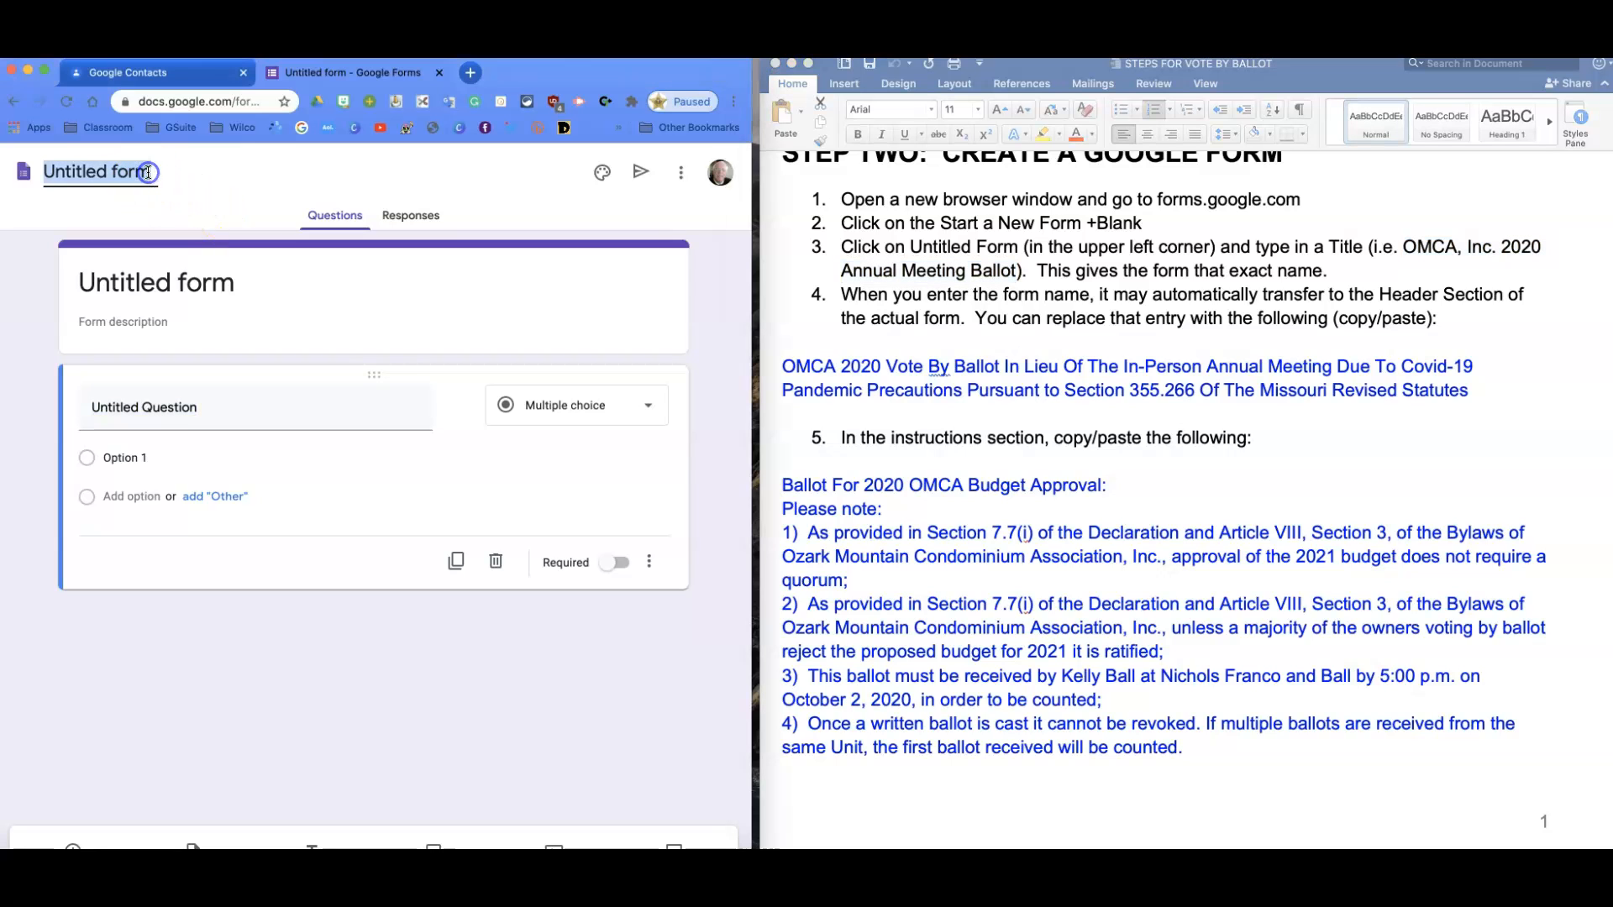
key(super+v)
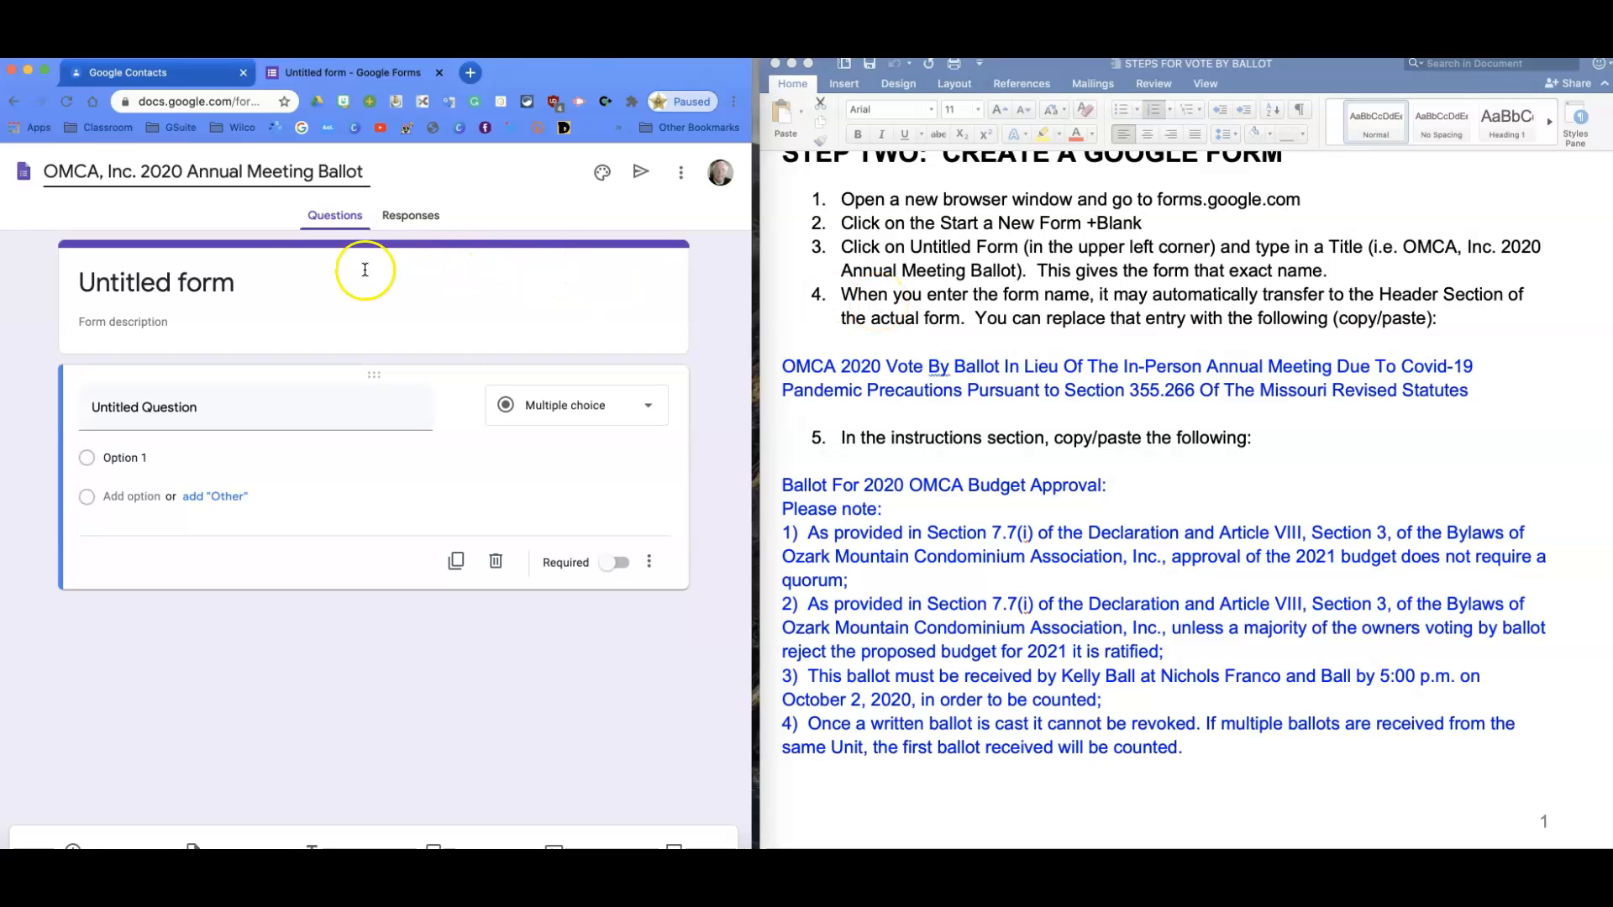
click(128, 283)
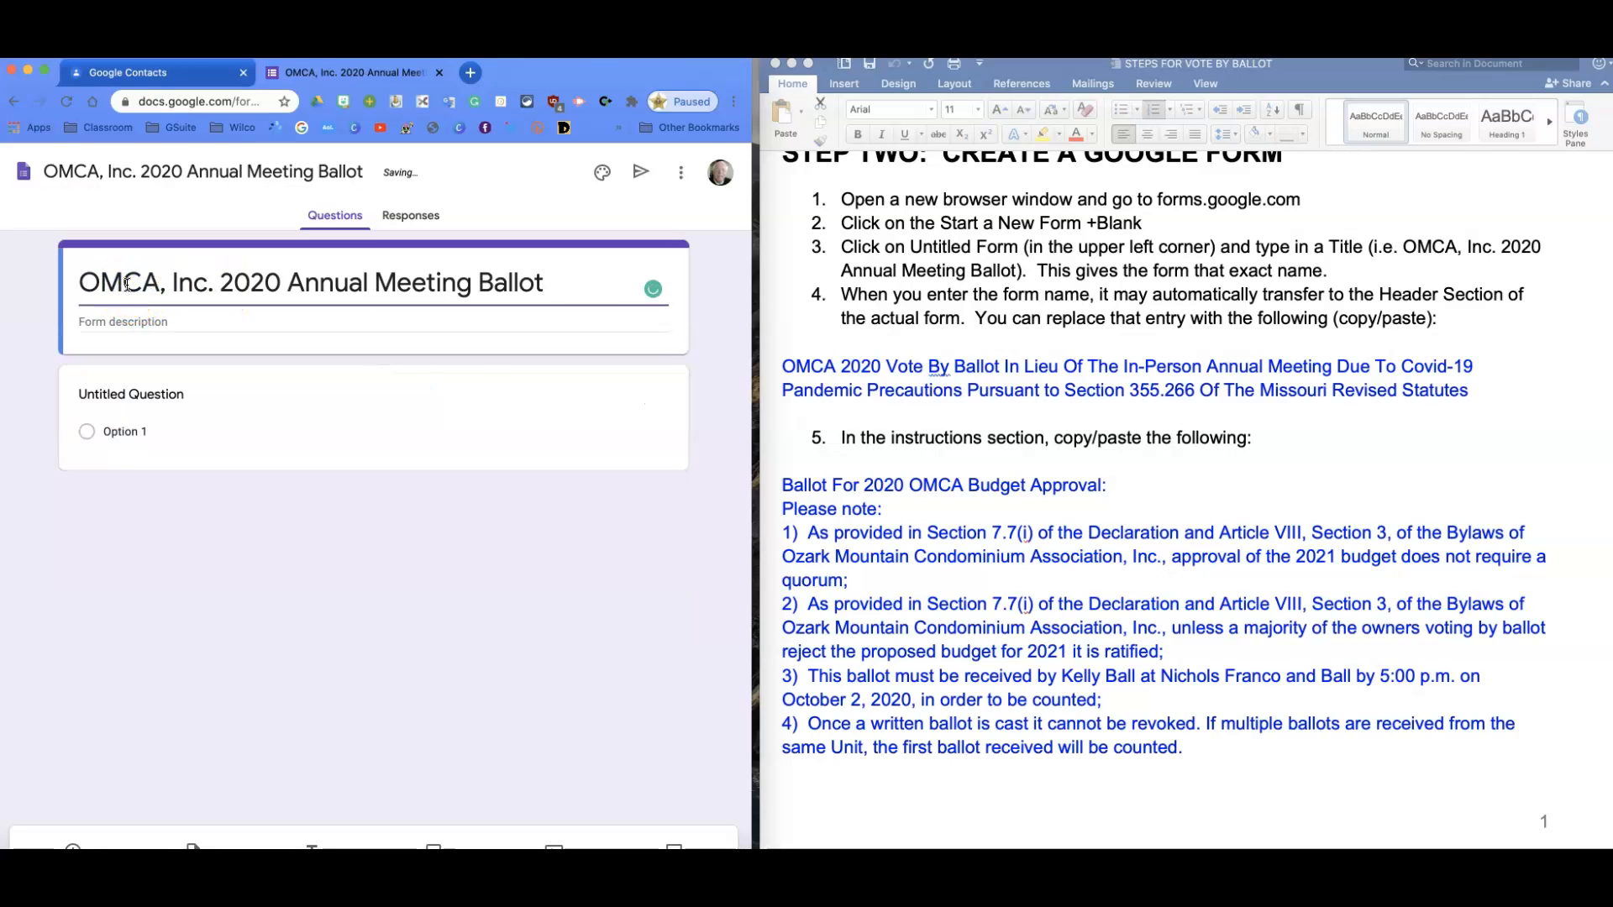
Copy the 'OMCA 2020 Vote By Ballot' paragraph and select the form header title.
click(788, 363)
drag(784, 367, 1458, 388)
key(super+c)
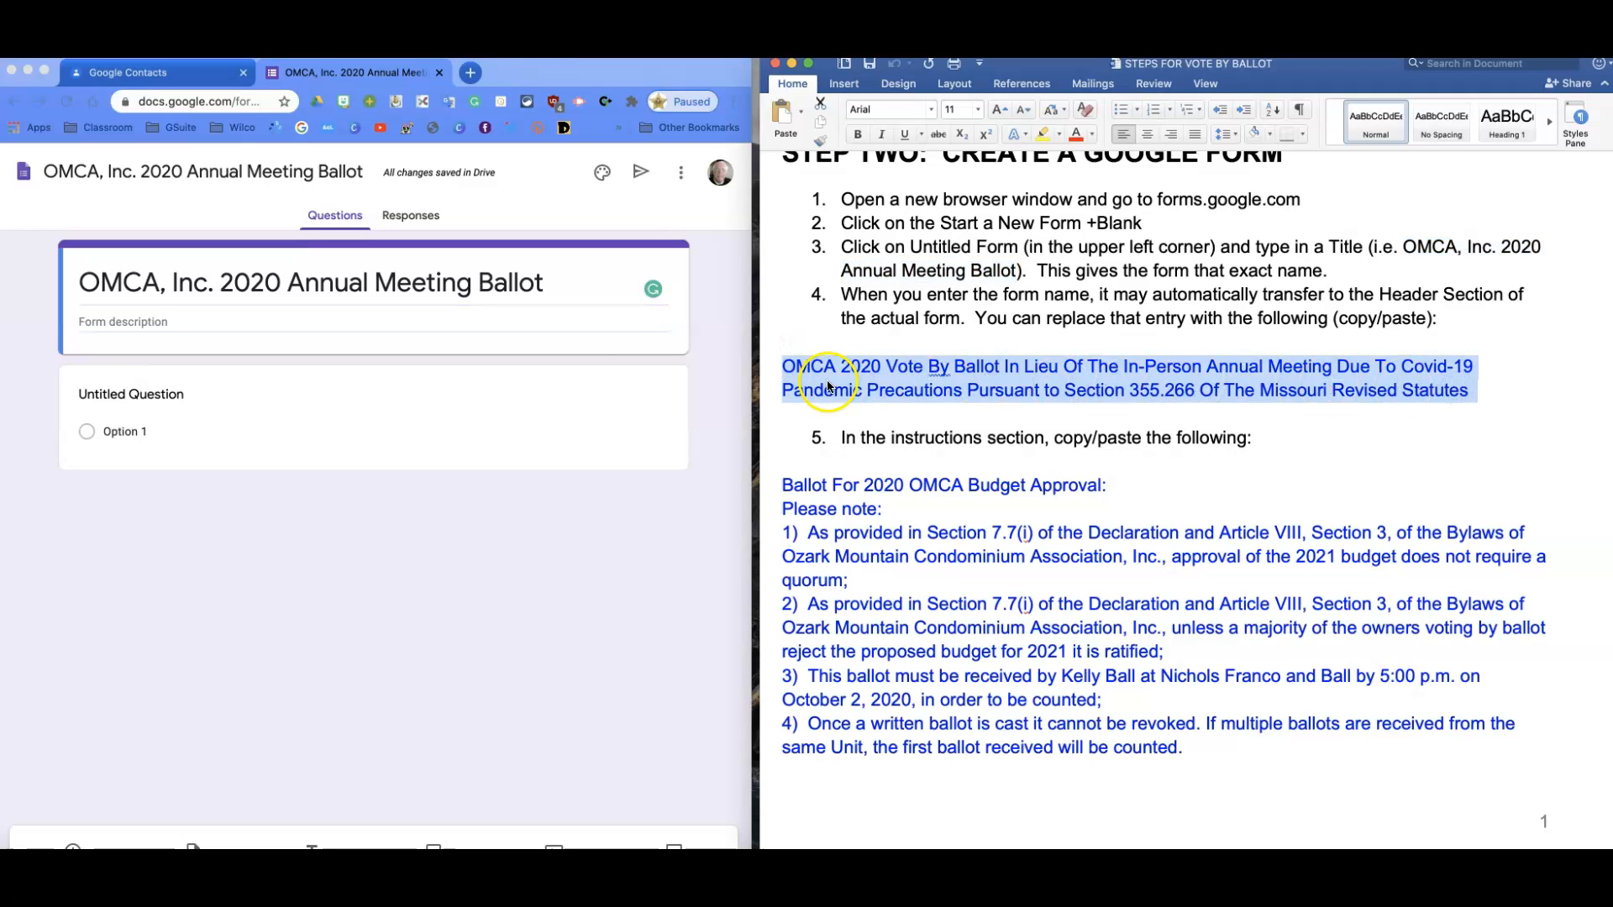
drag(565, 281, 78, 315)
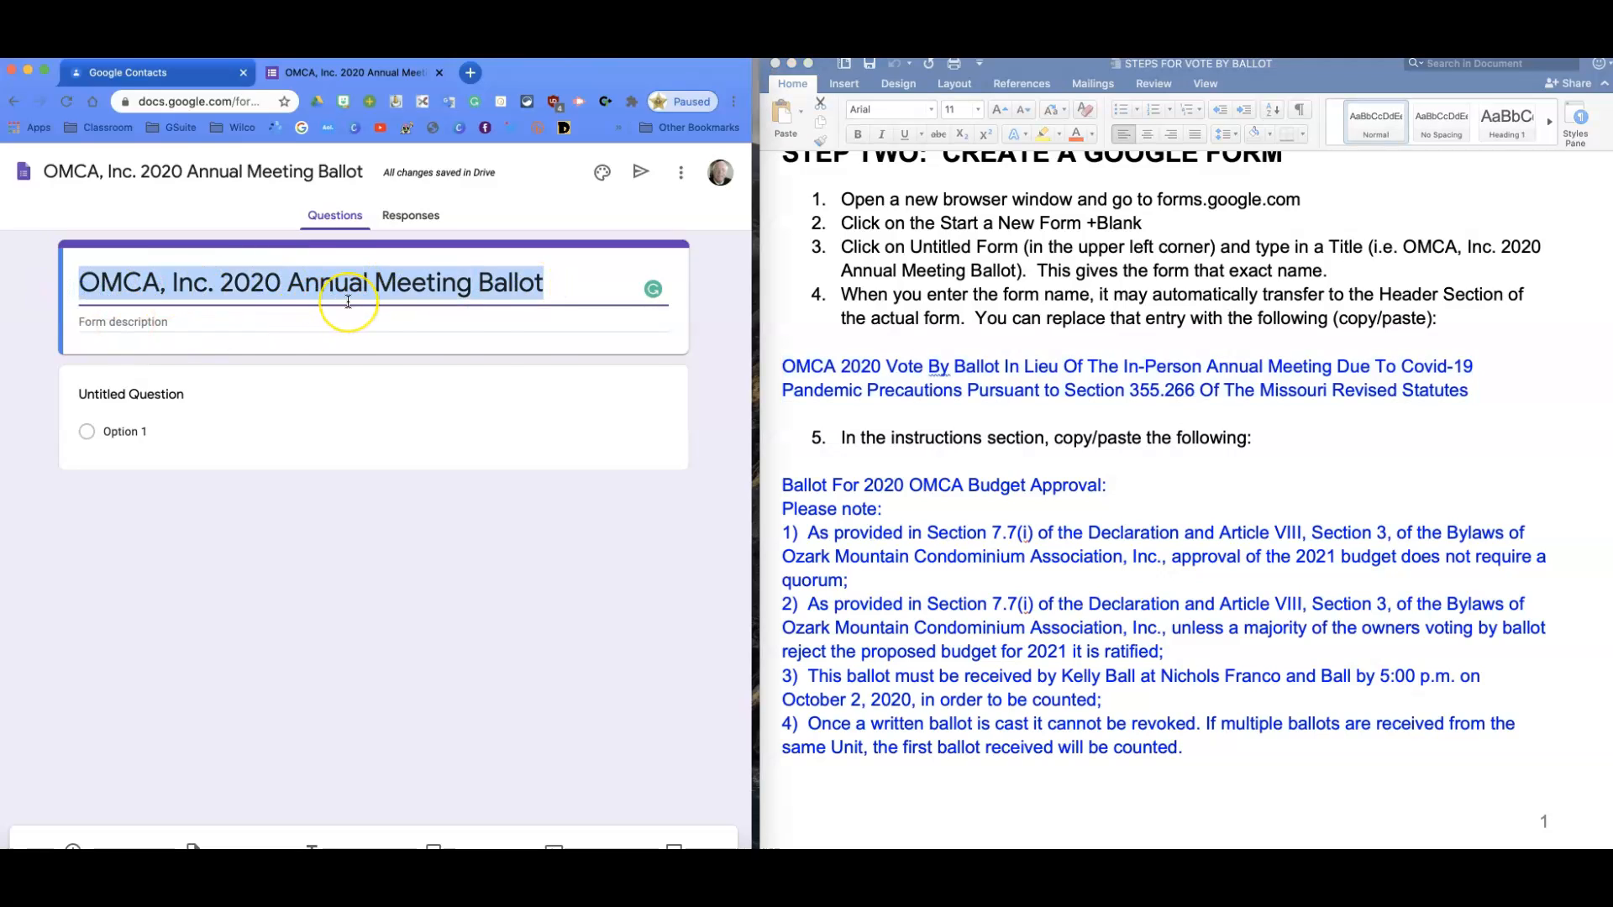
Set the header title to the vote-by-ballot paragraph, then copy the budget approval instructions.
key(super+v)
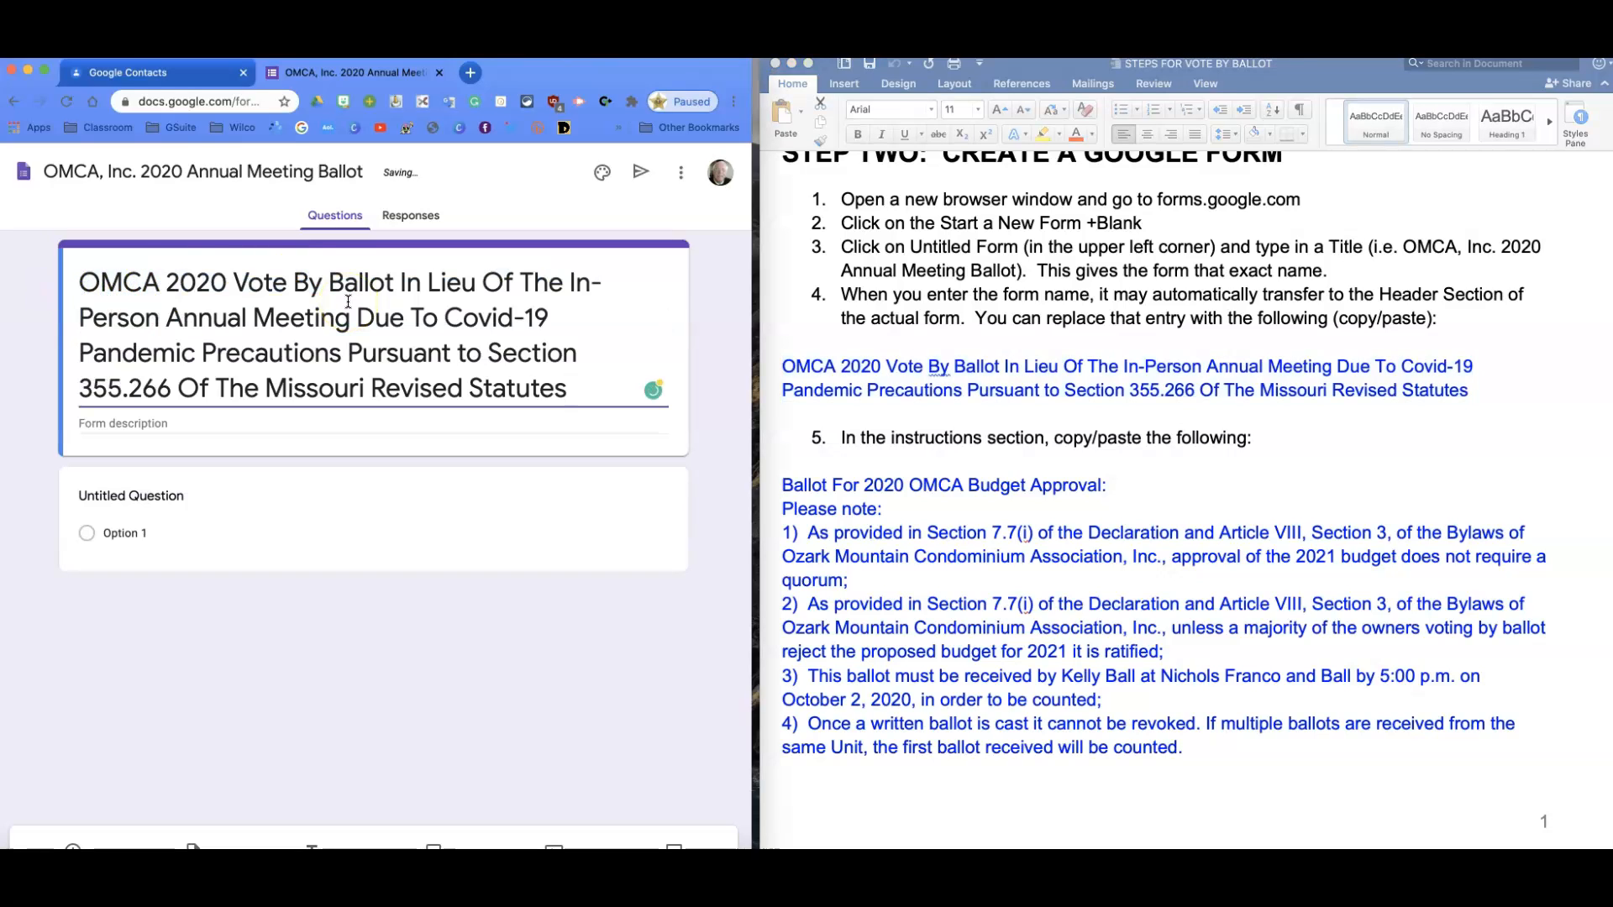
click(332, 312)
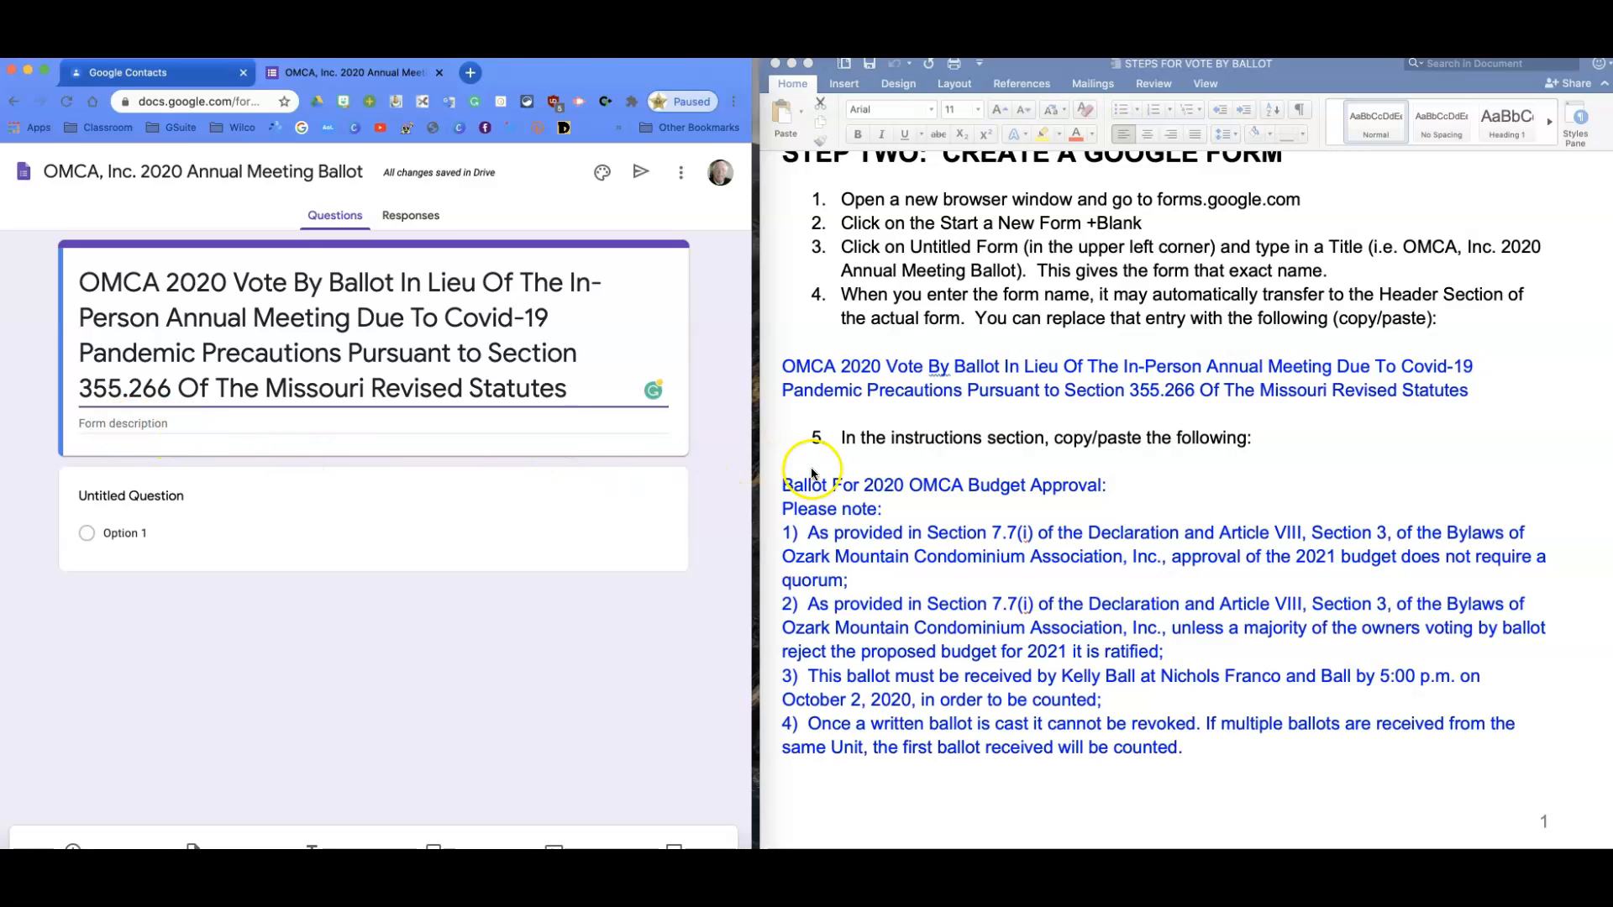
click(782, 487)
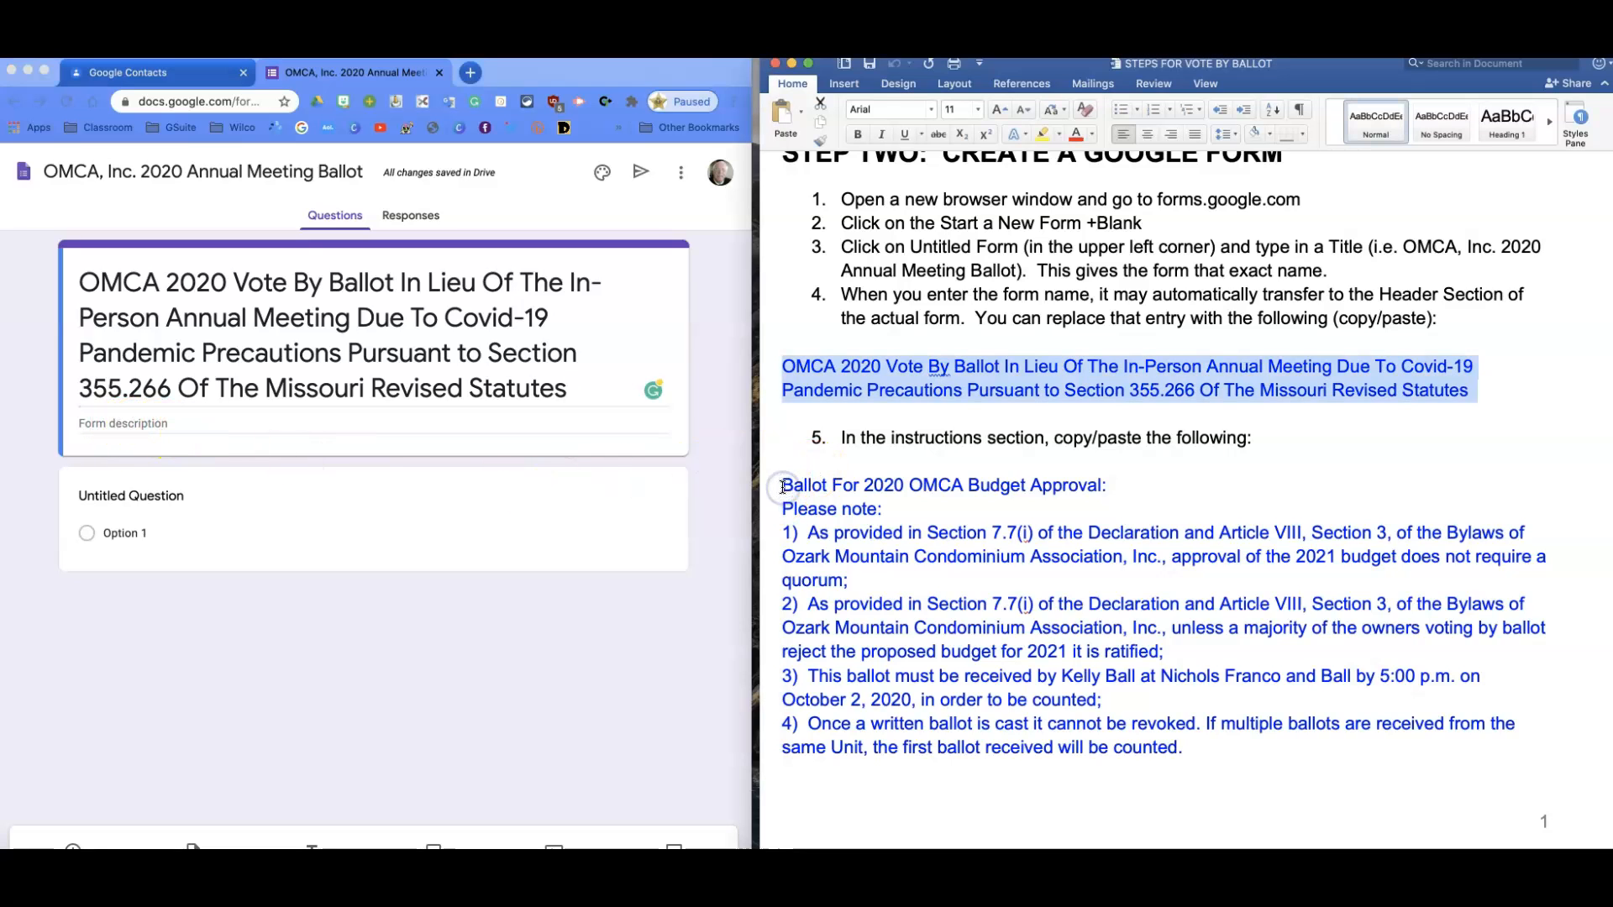
scroll(782, 487, down, 3)
scroll(783, 488, down, 3)
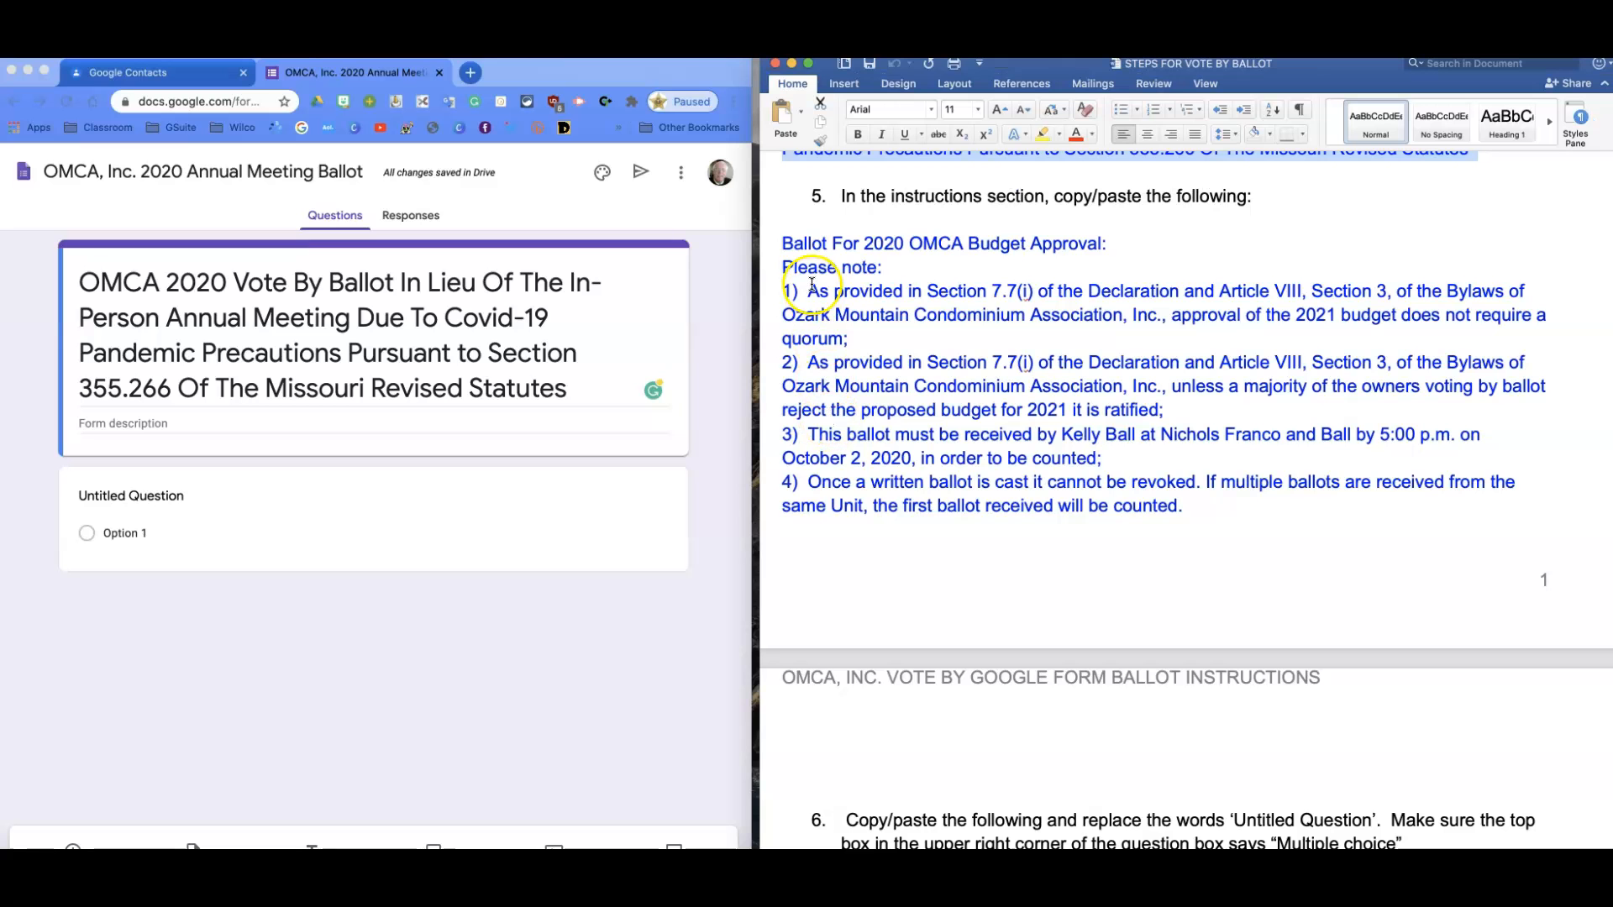
drag(785, 243, 1185, 505)
key(super+c)
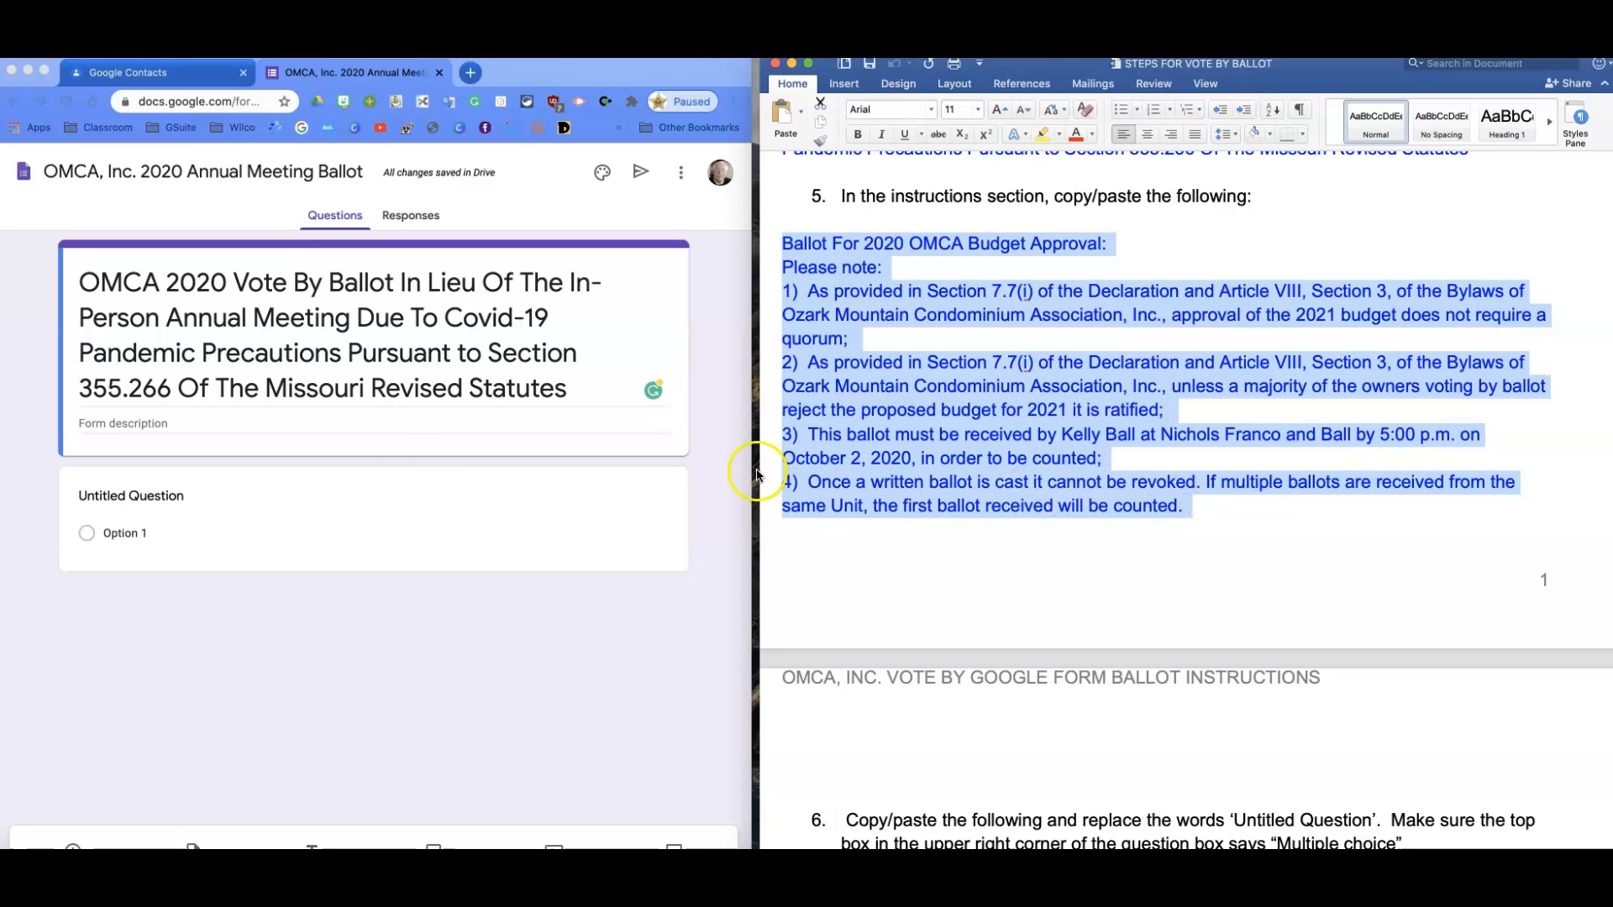
Fill the form description with the budget approval instructions, then copy the budget question line.
click(97, 425)
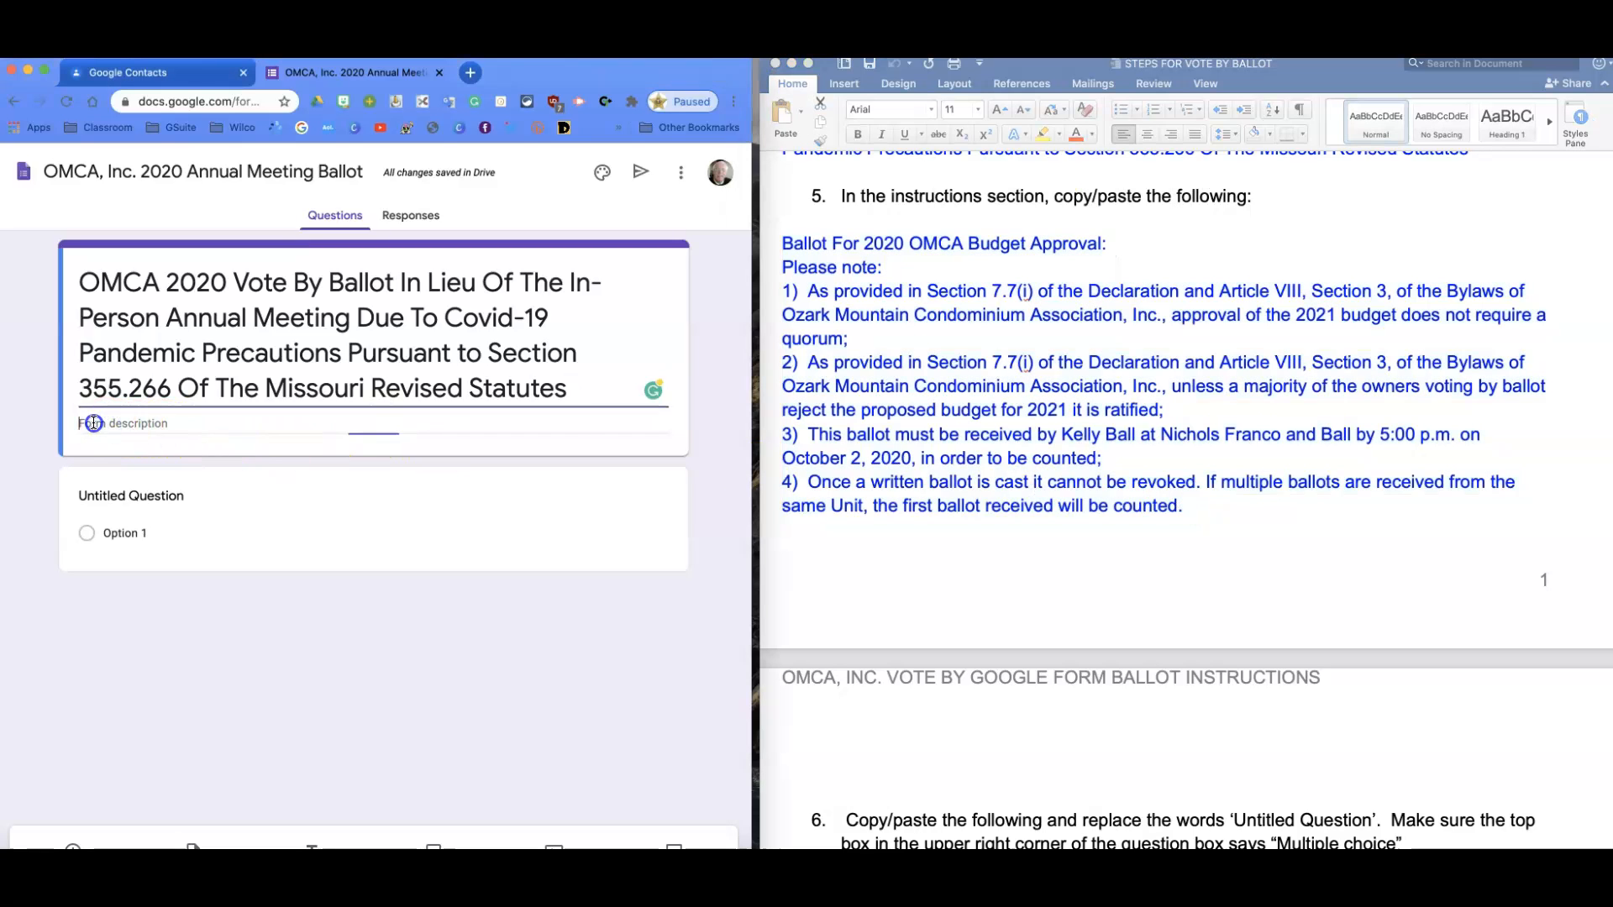
key(super+v)
click(109, 420)
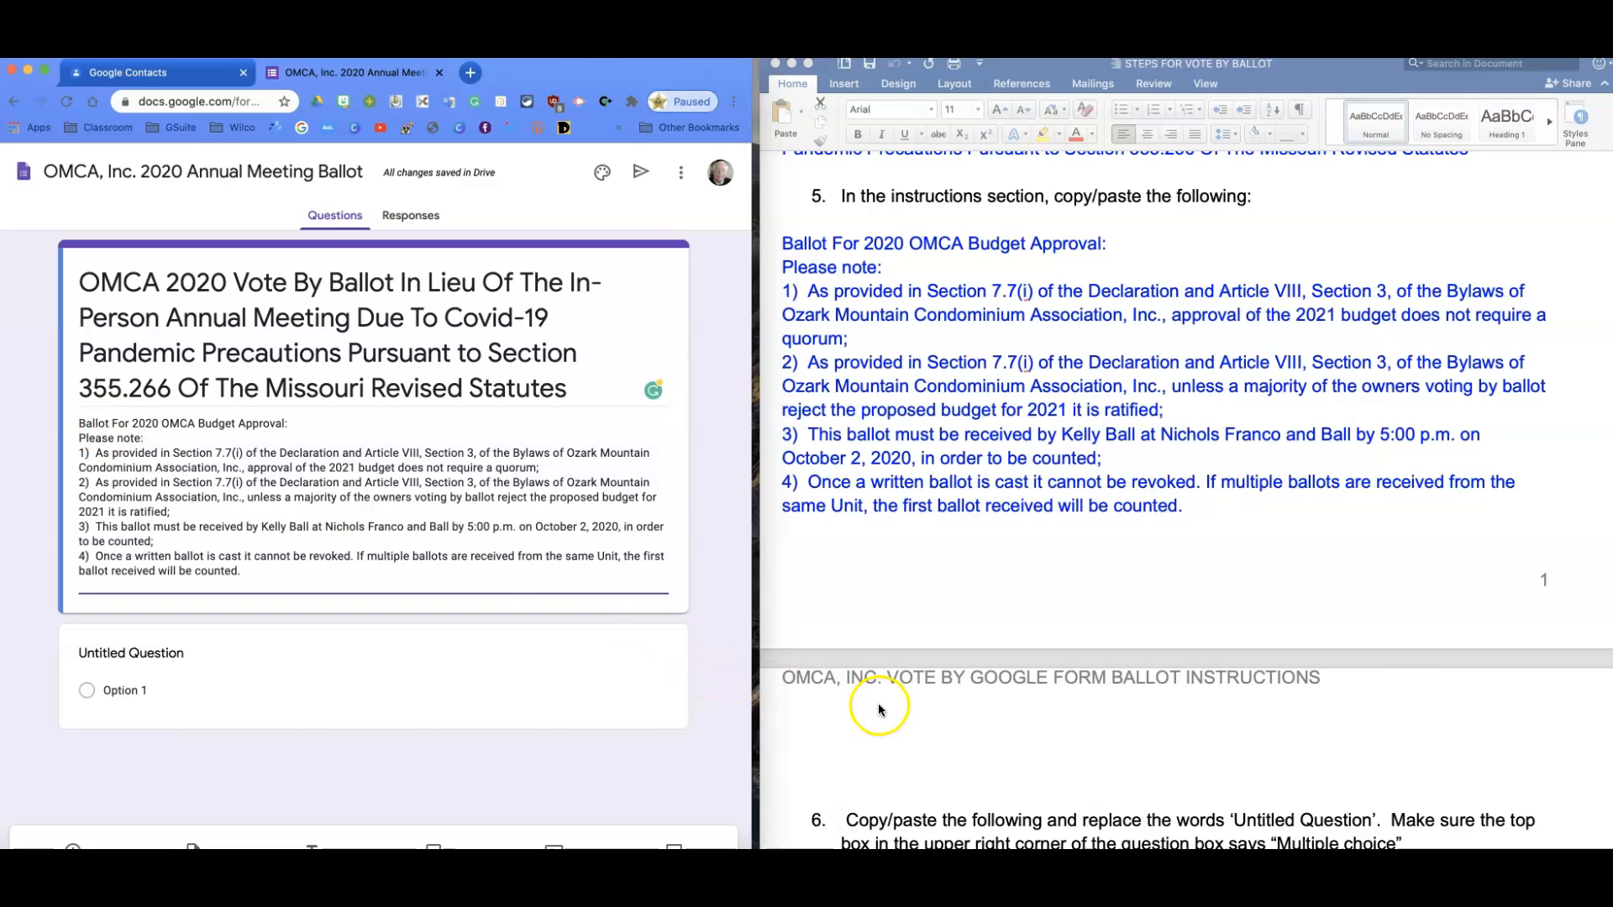
scroll(847, 698, down, 3)
scroll(847, 698, down, 5)
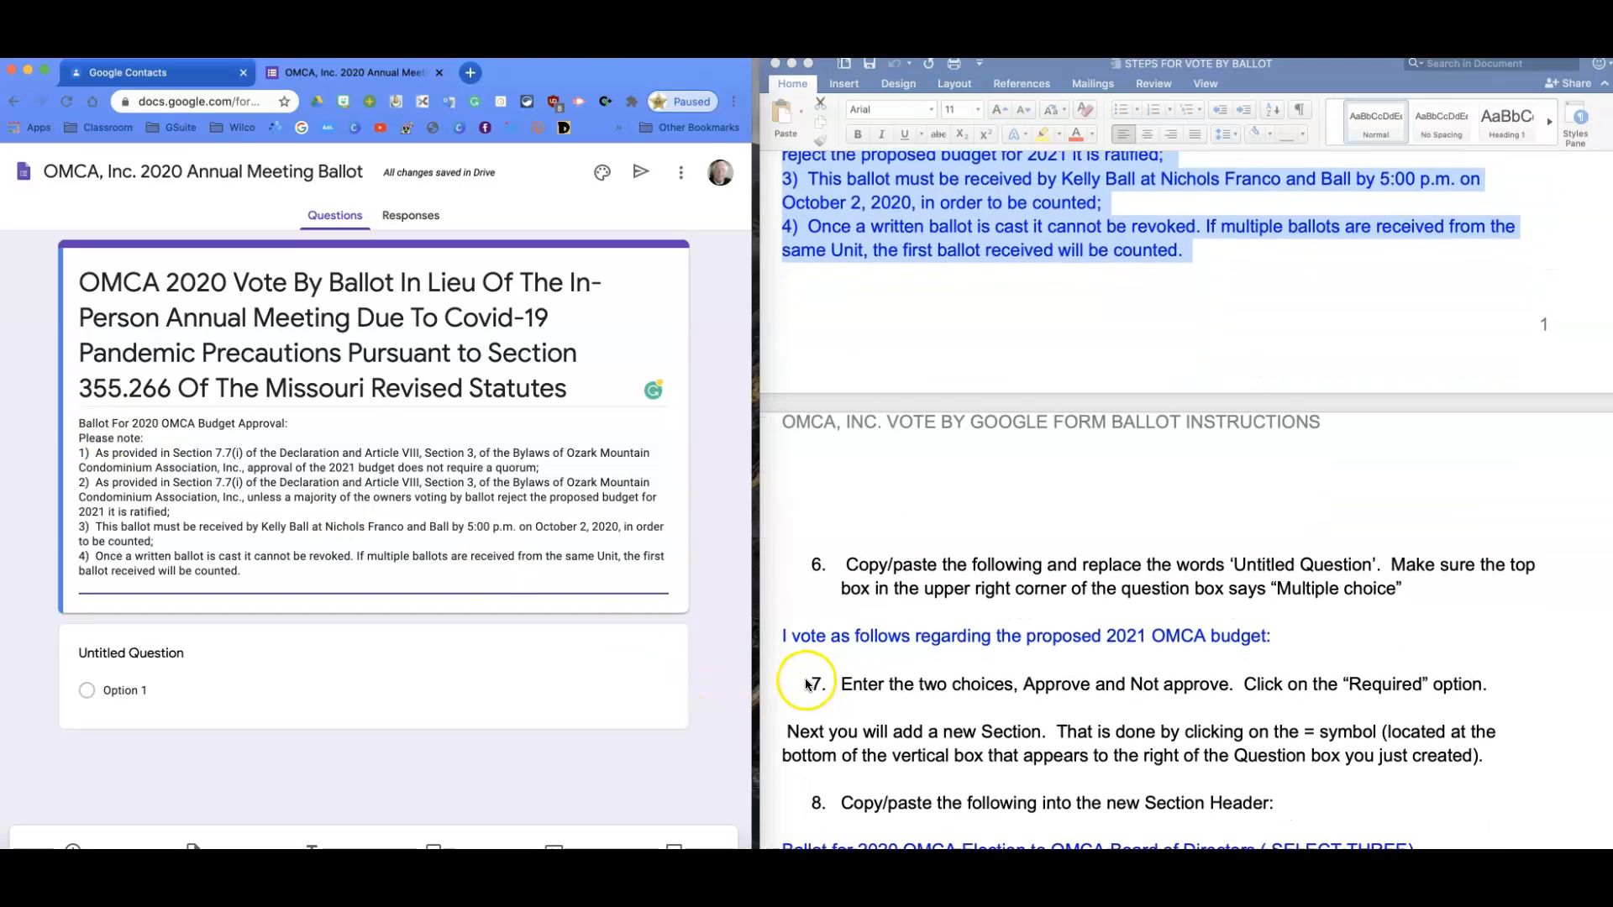
scroll(804, 684, down, 3)
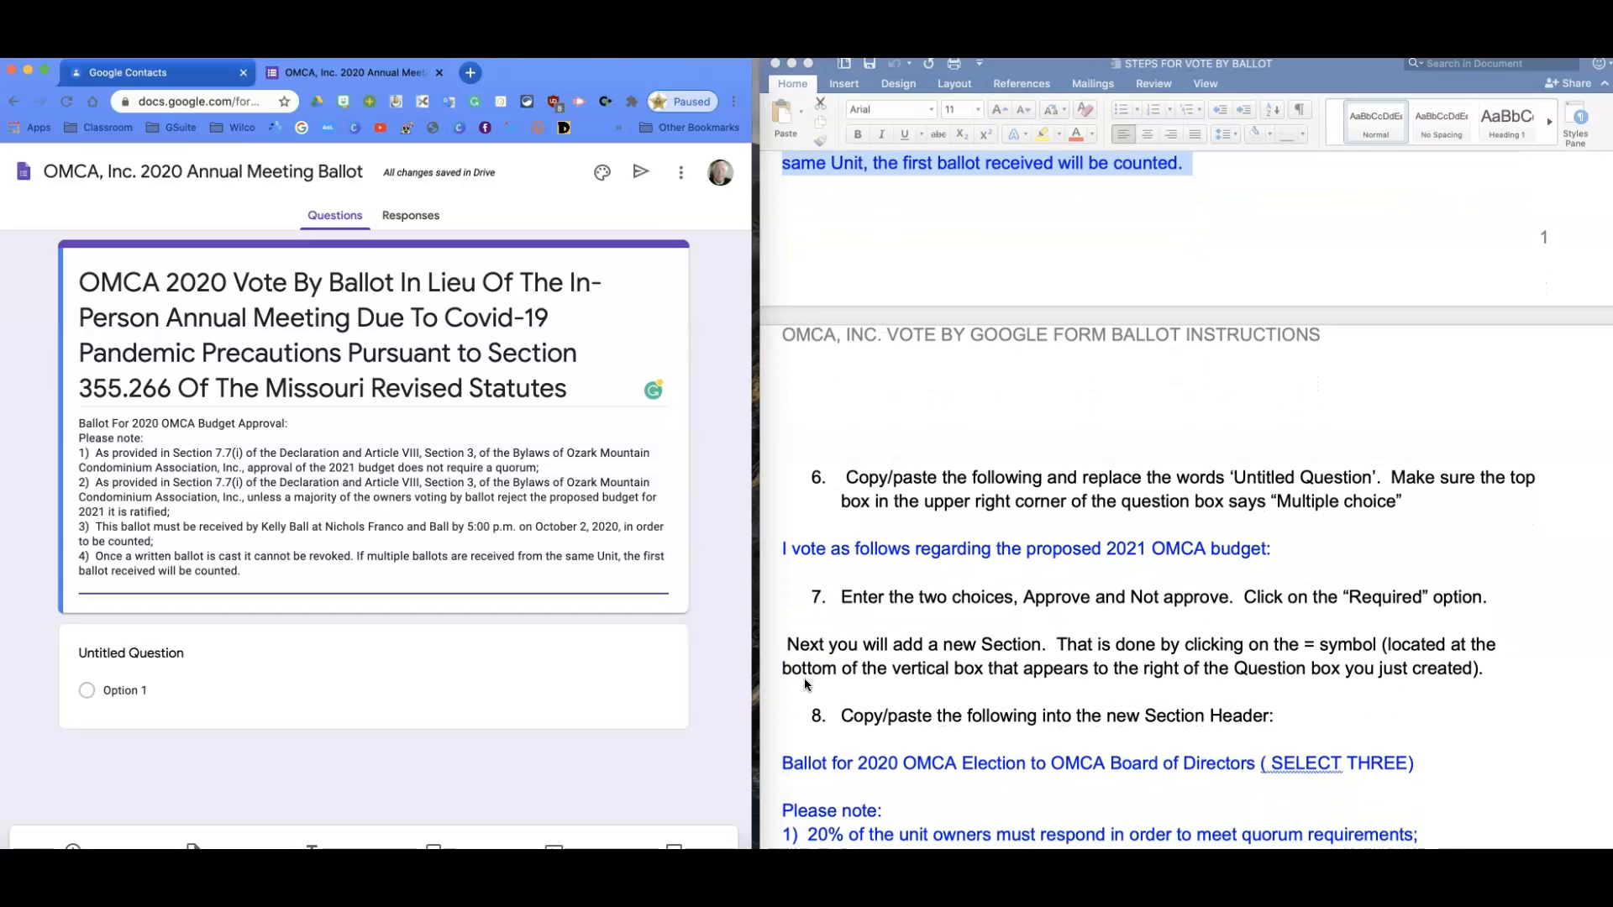
scroll(804, 685, down, 1)
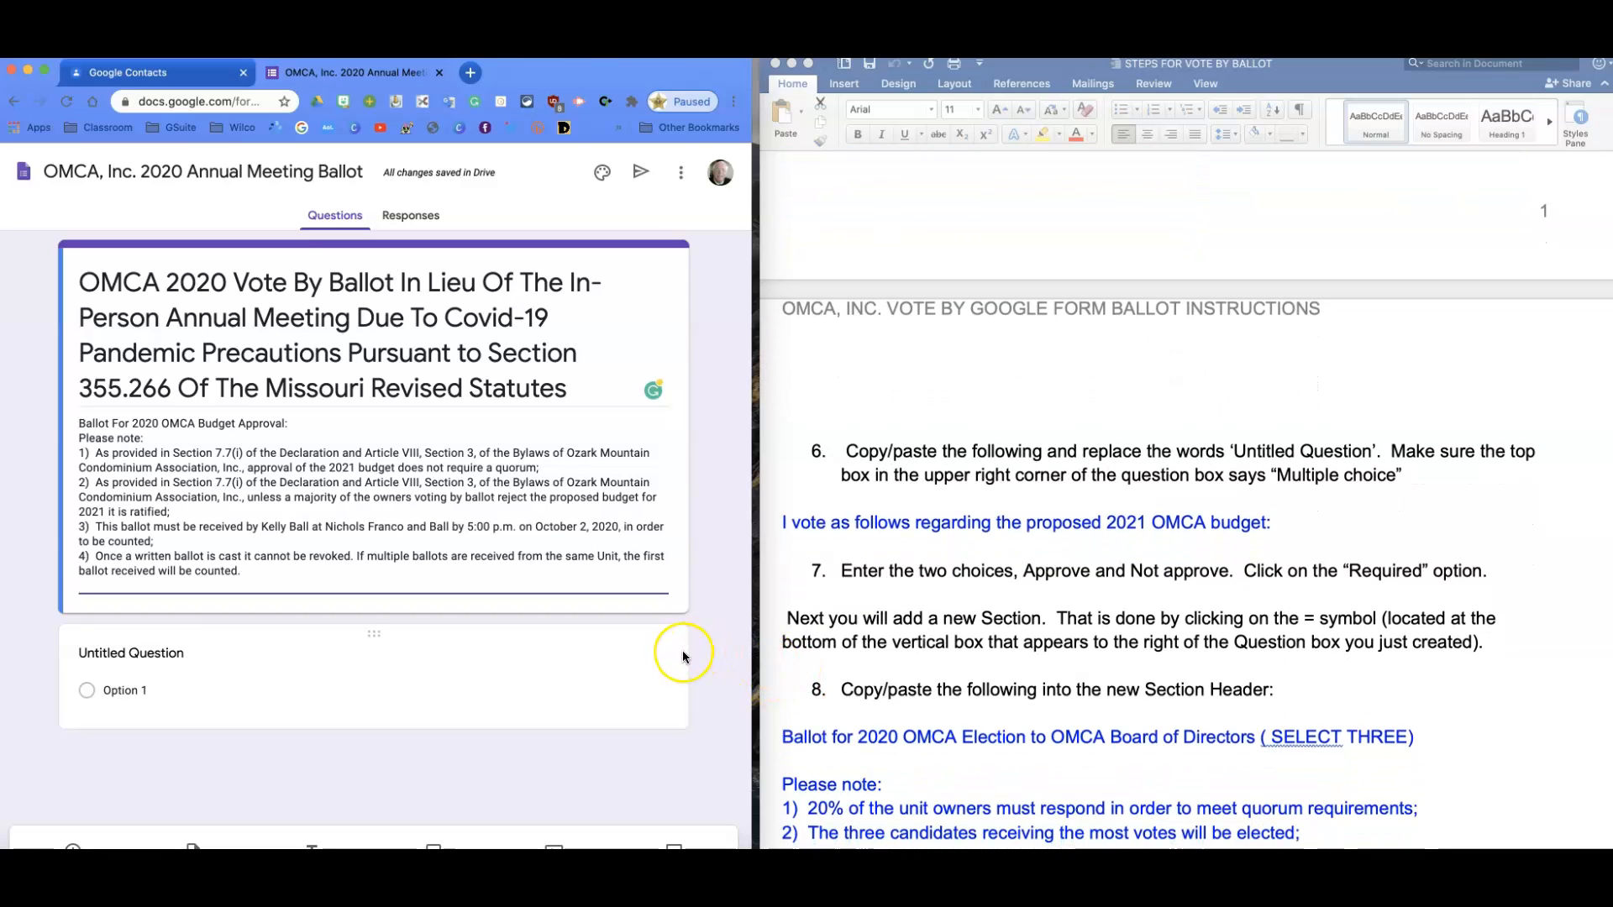
click(680, 622)
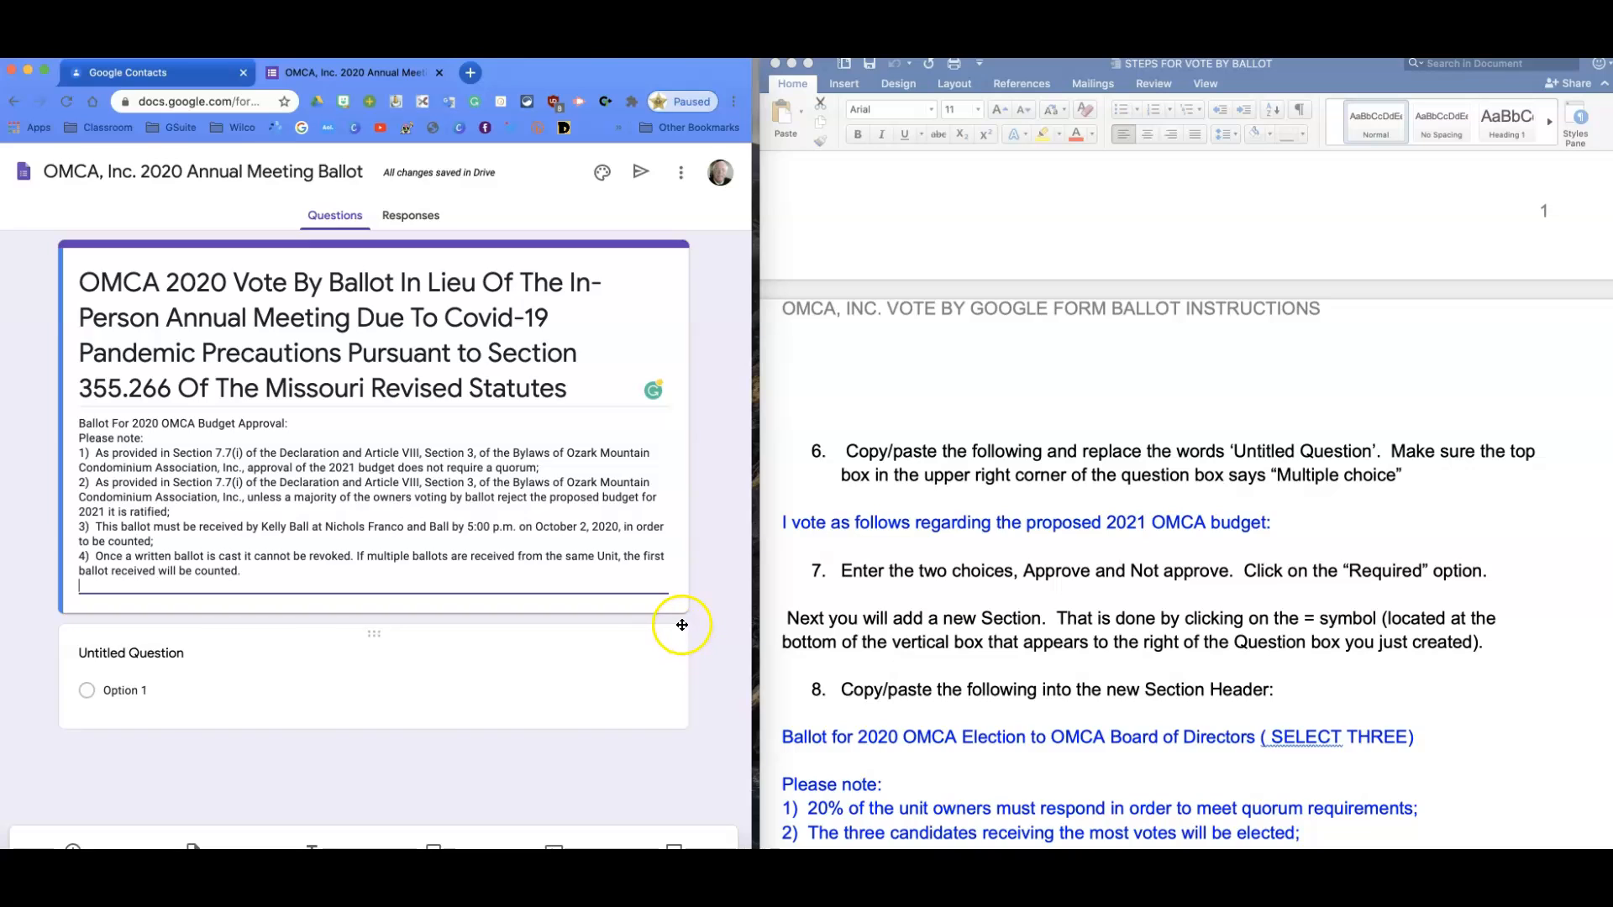
click(783, 523)
drag(783, 523, 1285, 520)
key(super+c)
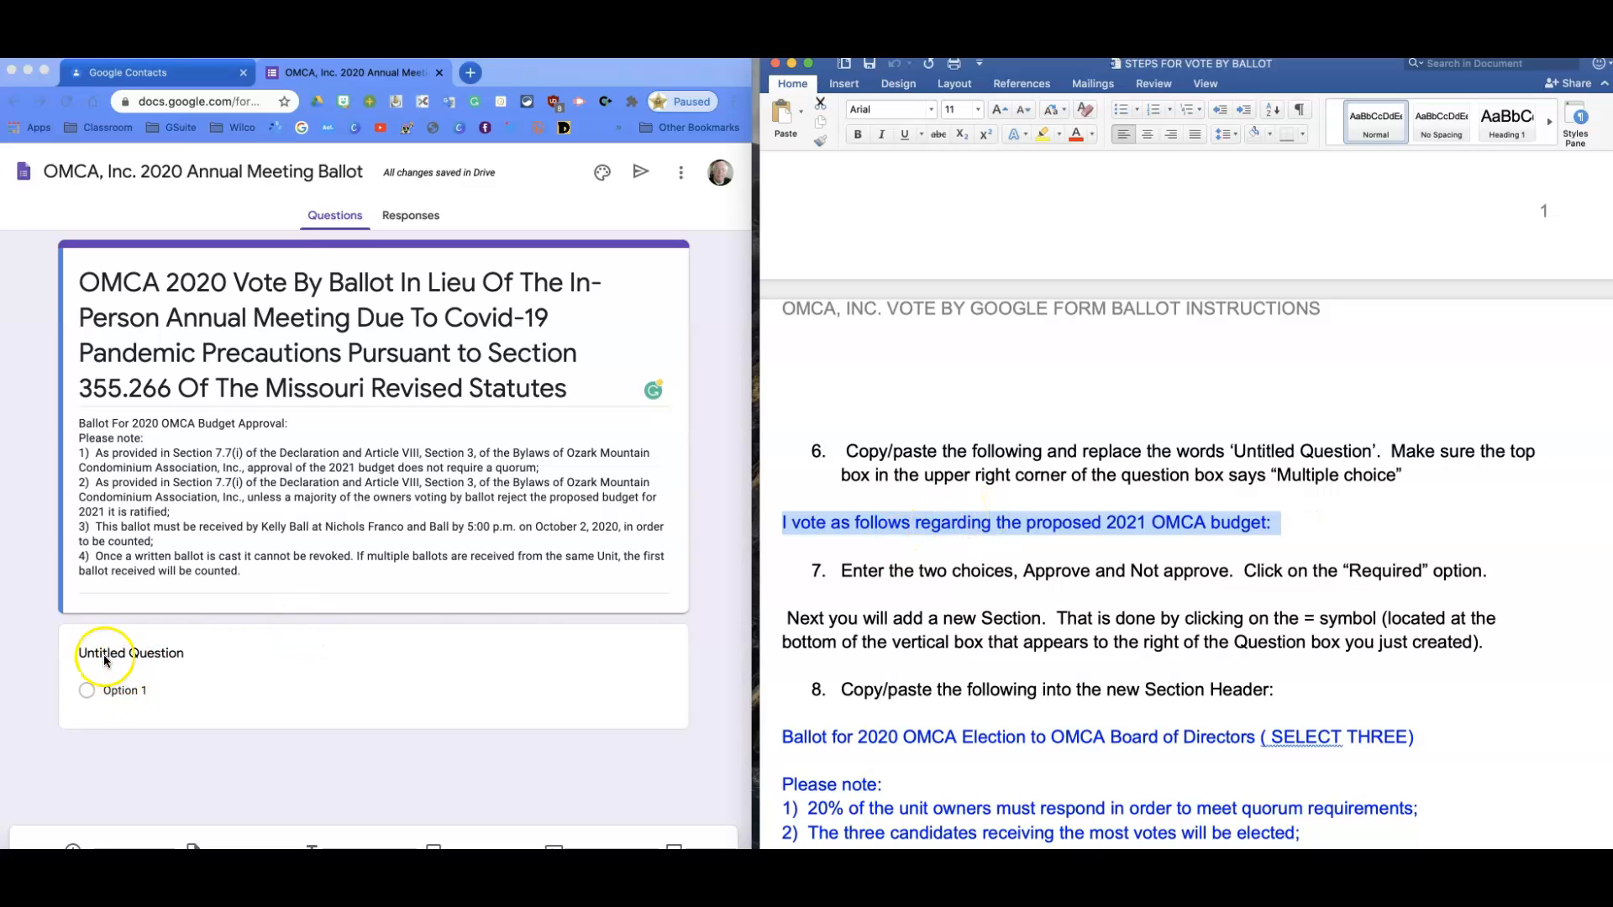
Title the first question with the copied budget line and keep it multiple choice.
click(71, 653)
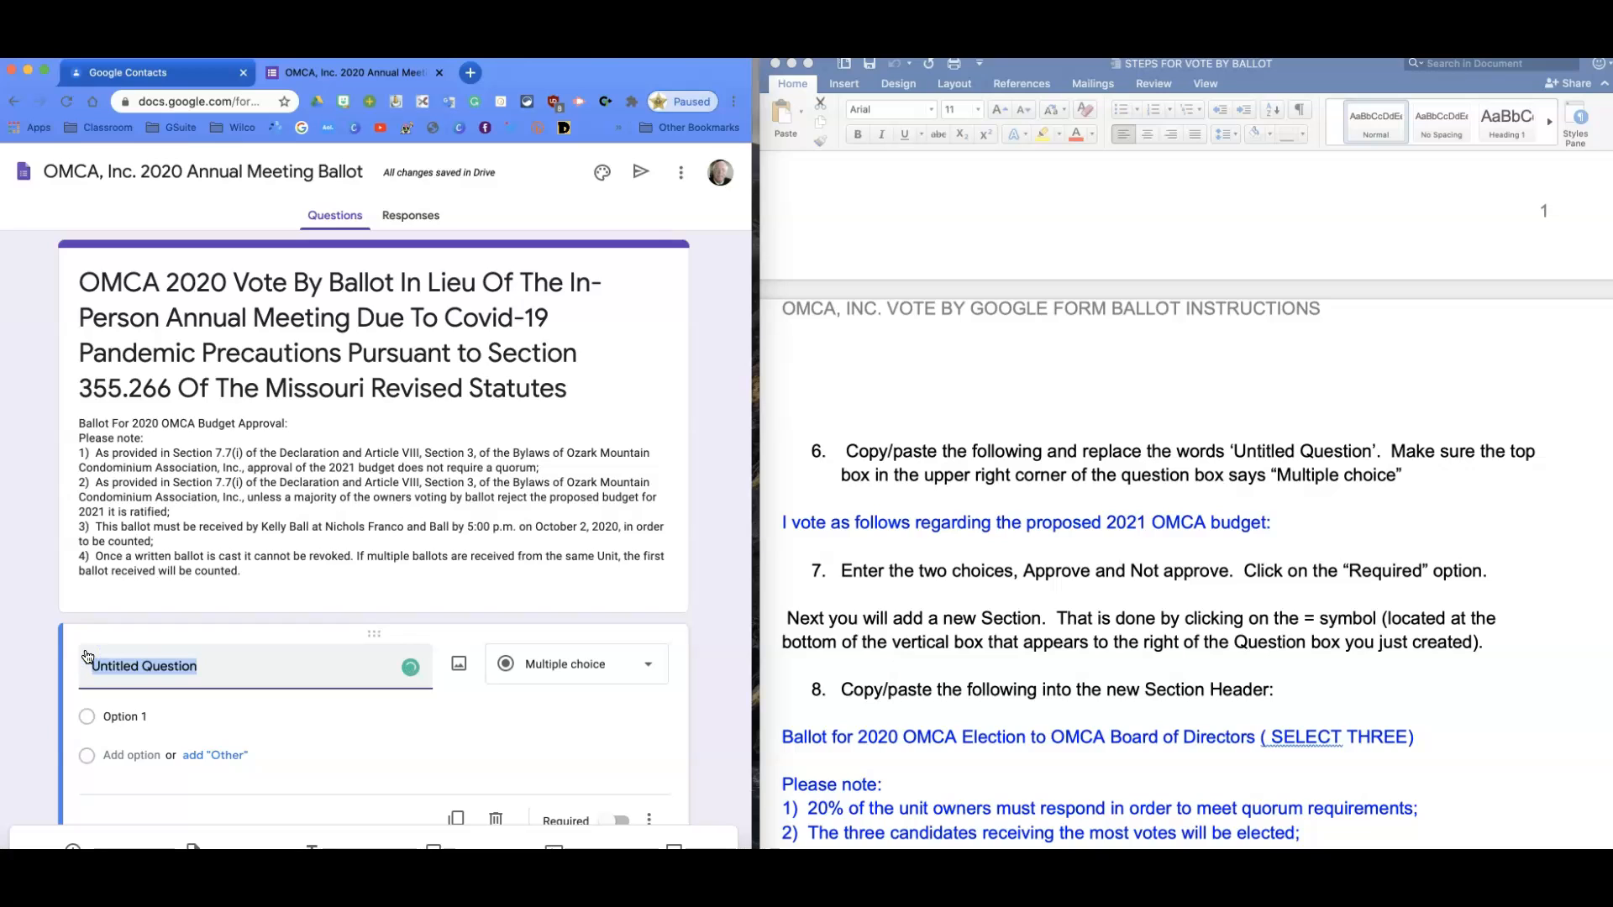
key(super+v)
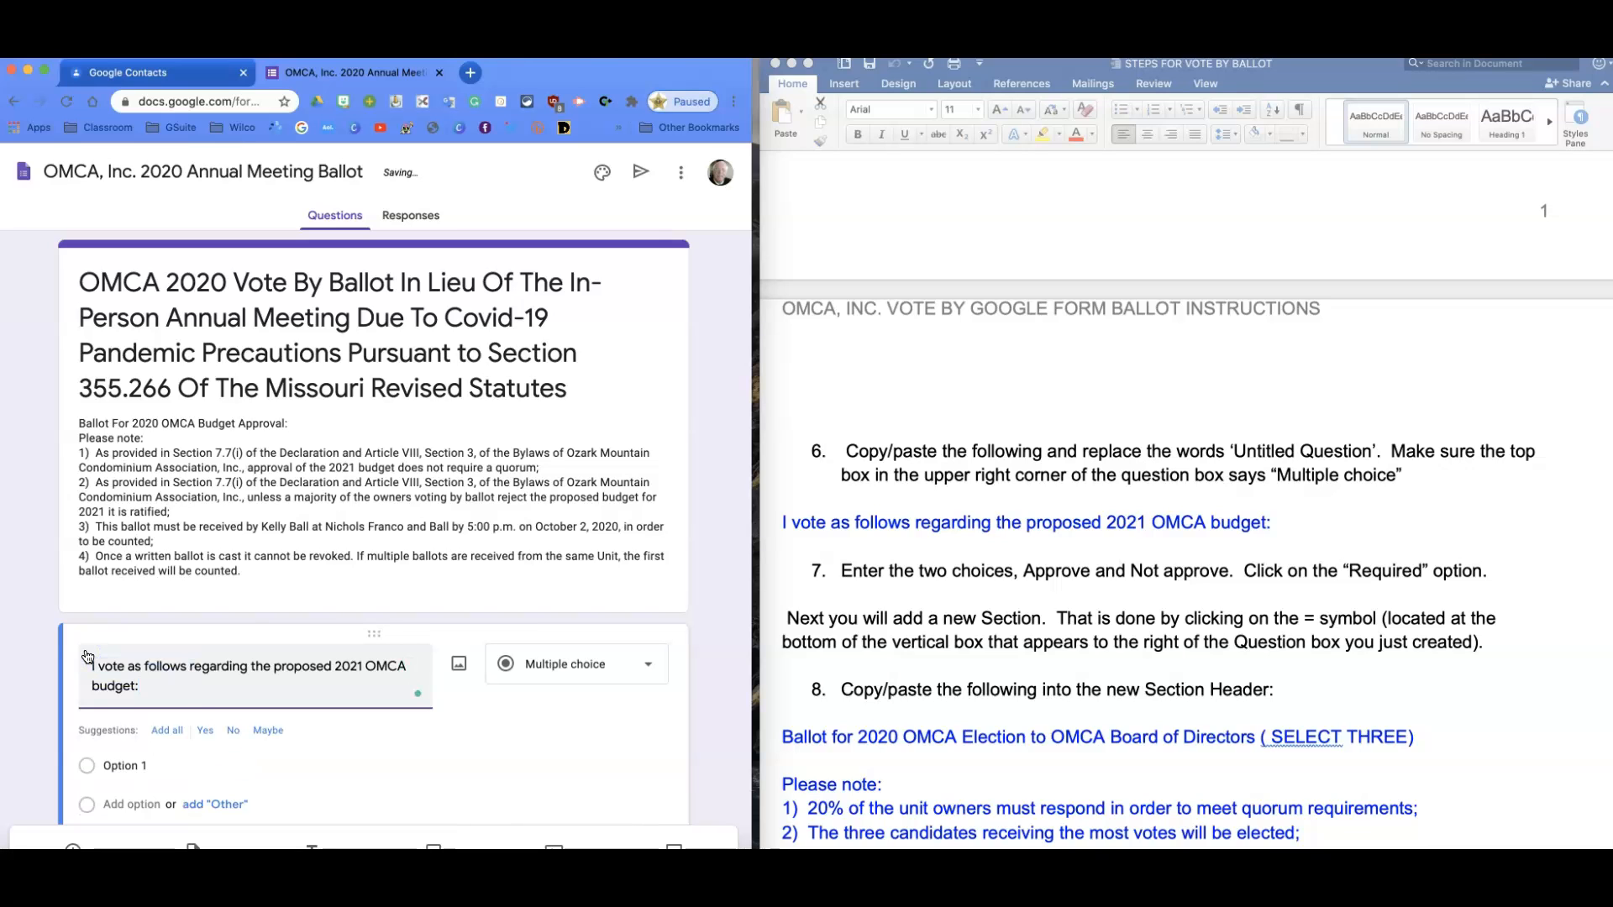
scroll(92, 657, down, 1)
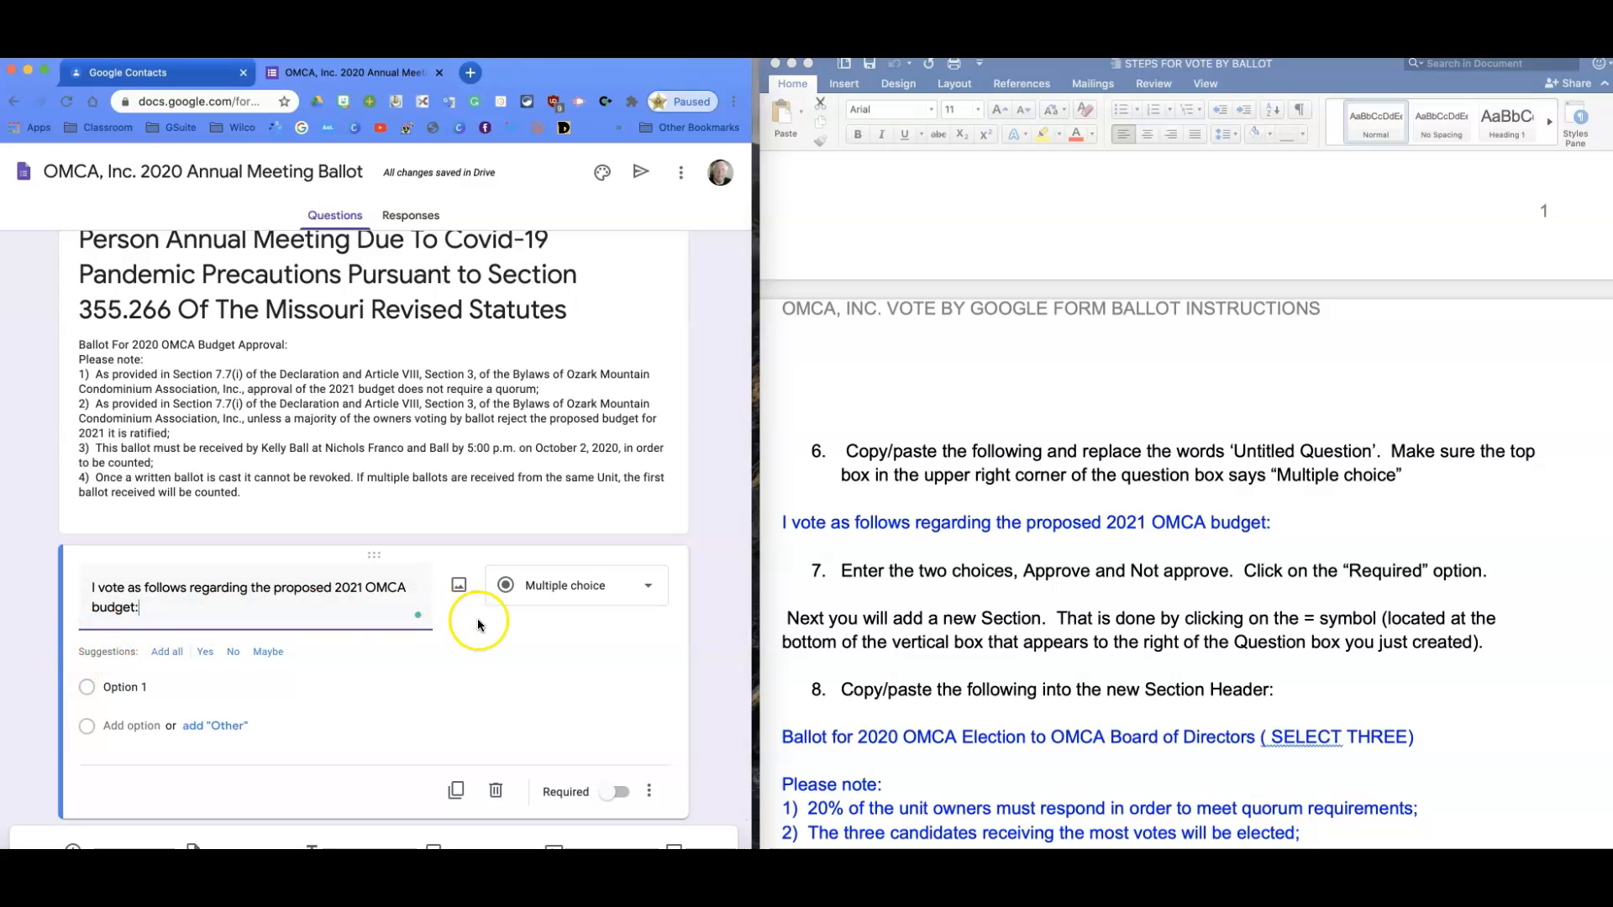
click(649, 588)
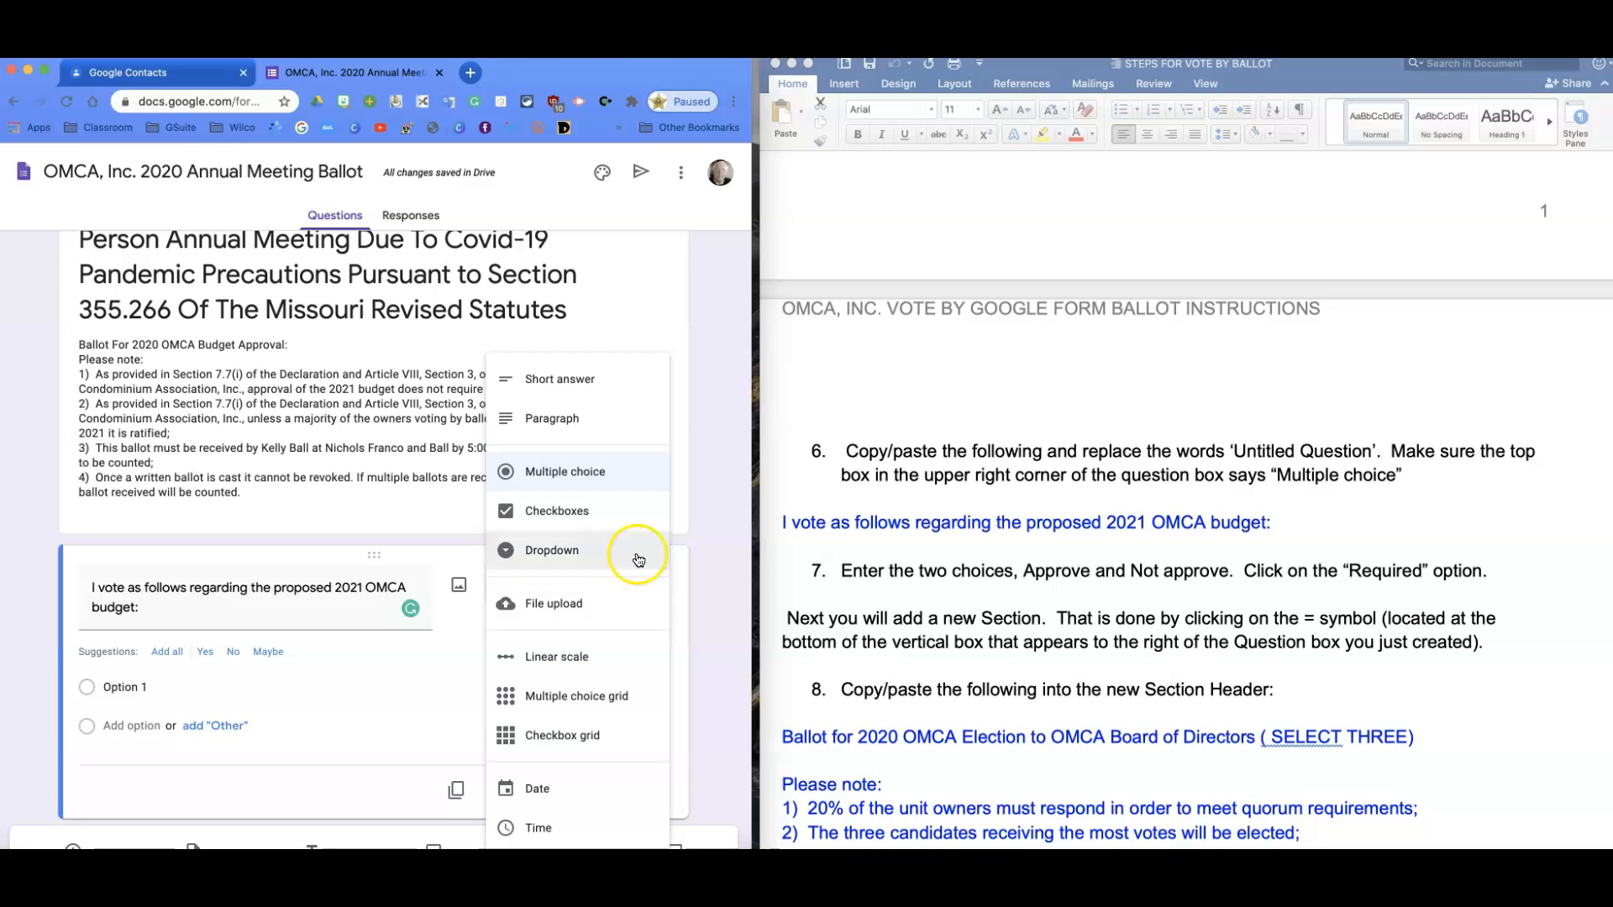
click(597, 477)
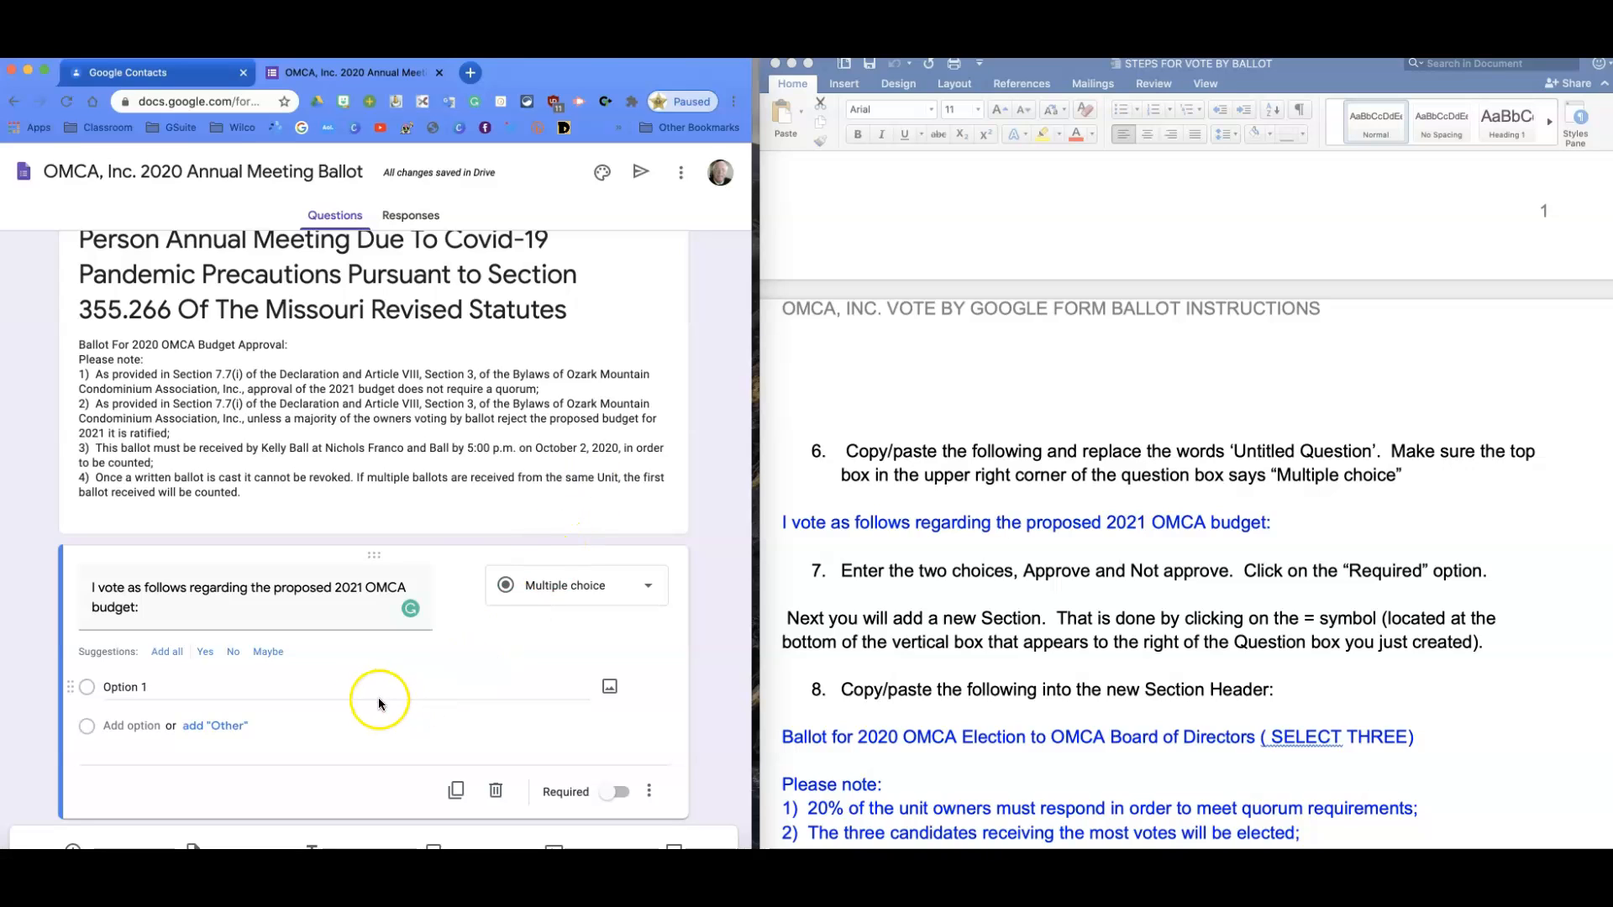
Enter two answer choices: 'Approve' and 'Not Approve'.
click(142, 686)
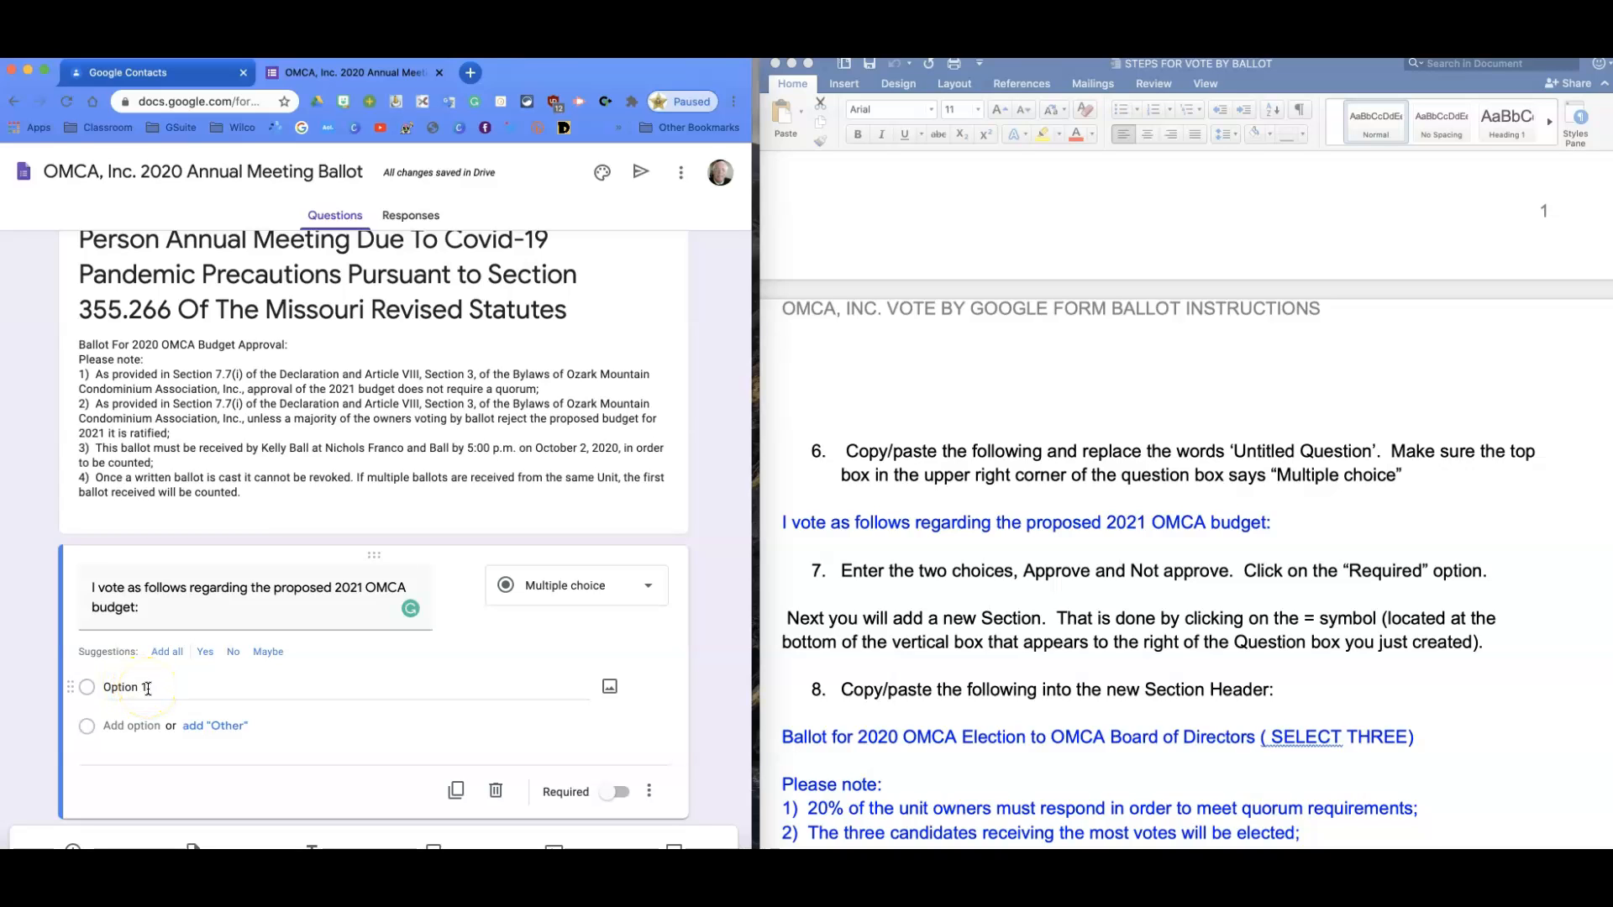
click(147, 689)
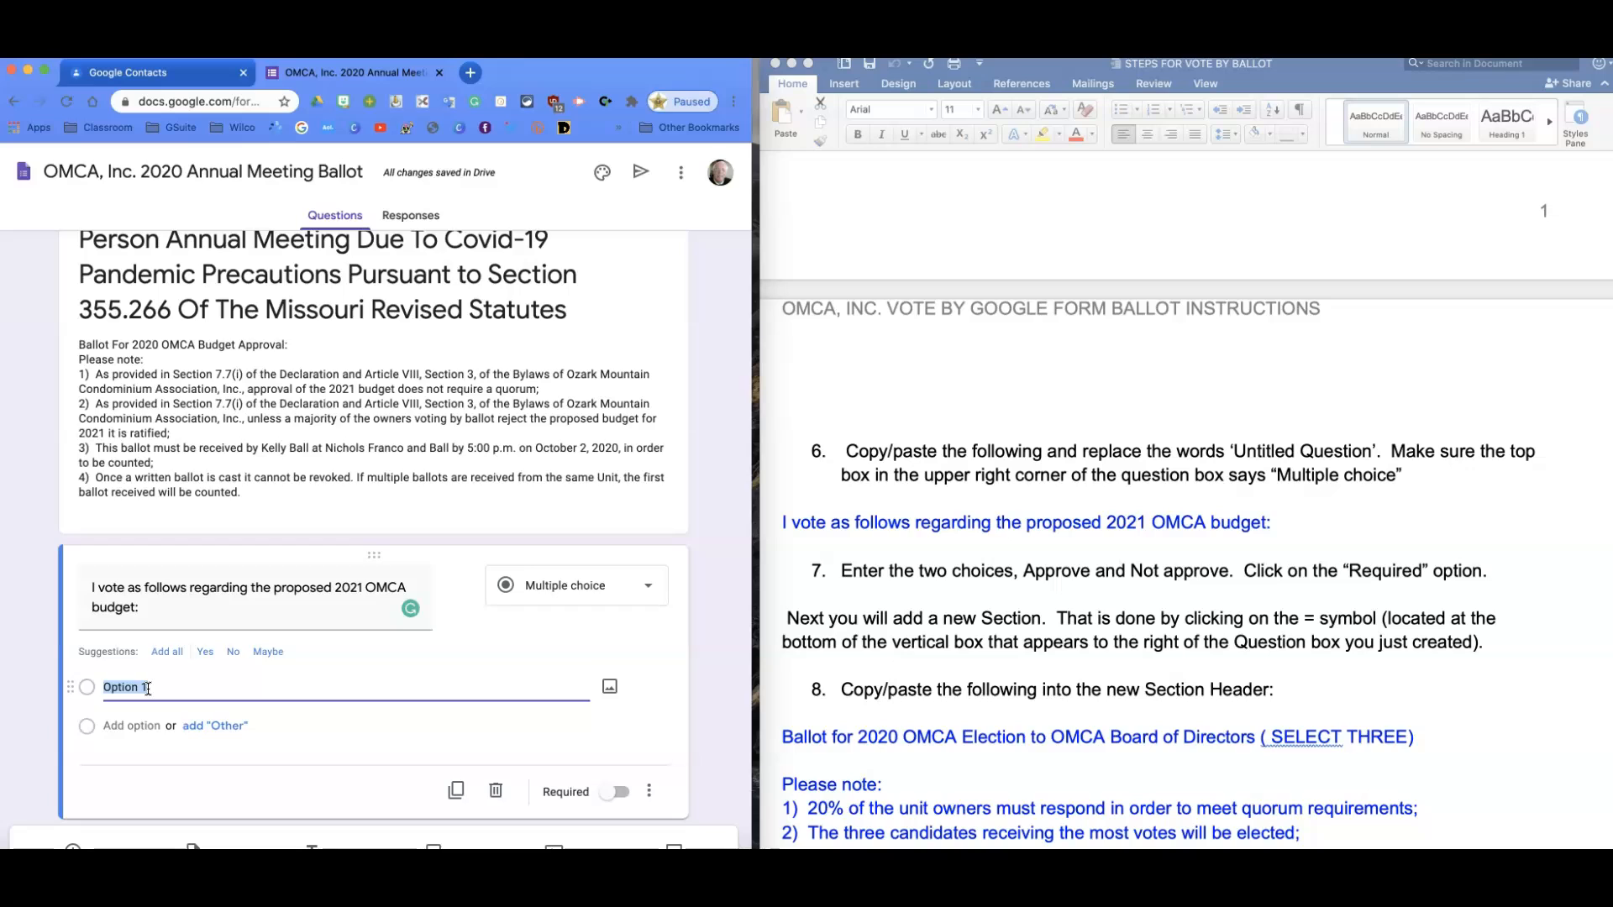
scroll(148, 689, up, 1)
text(Approve)
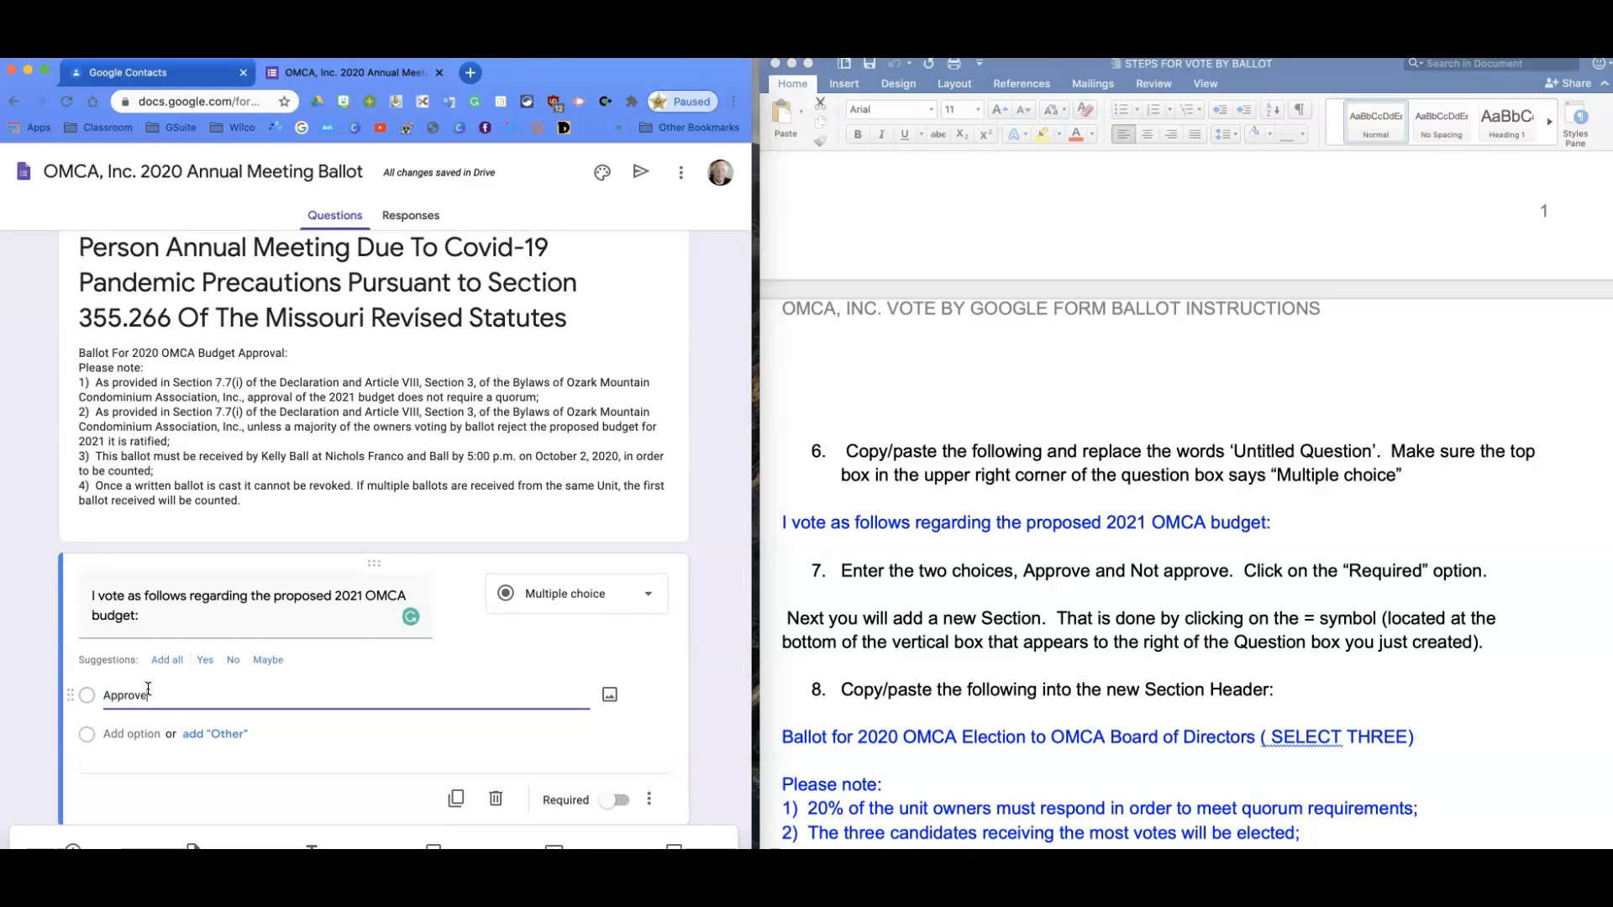
click(114, 734)
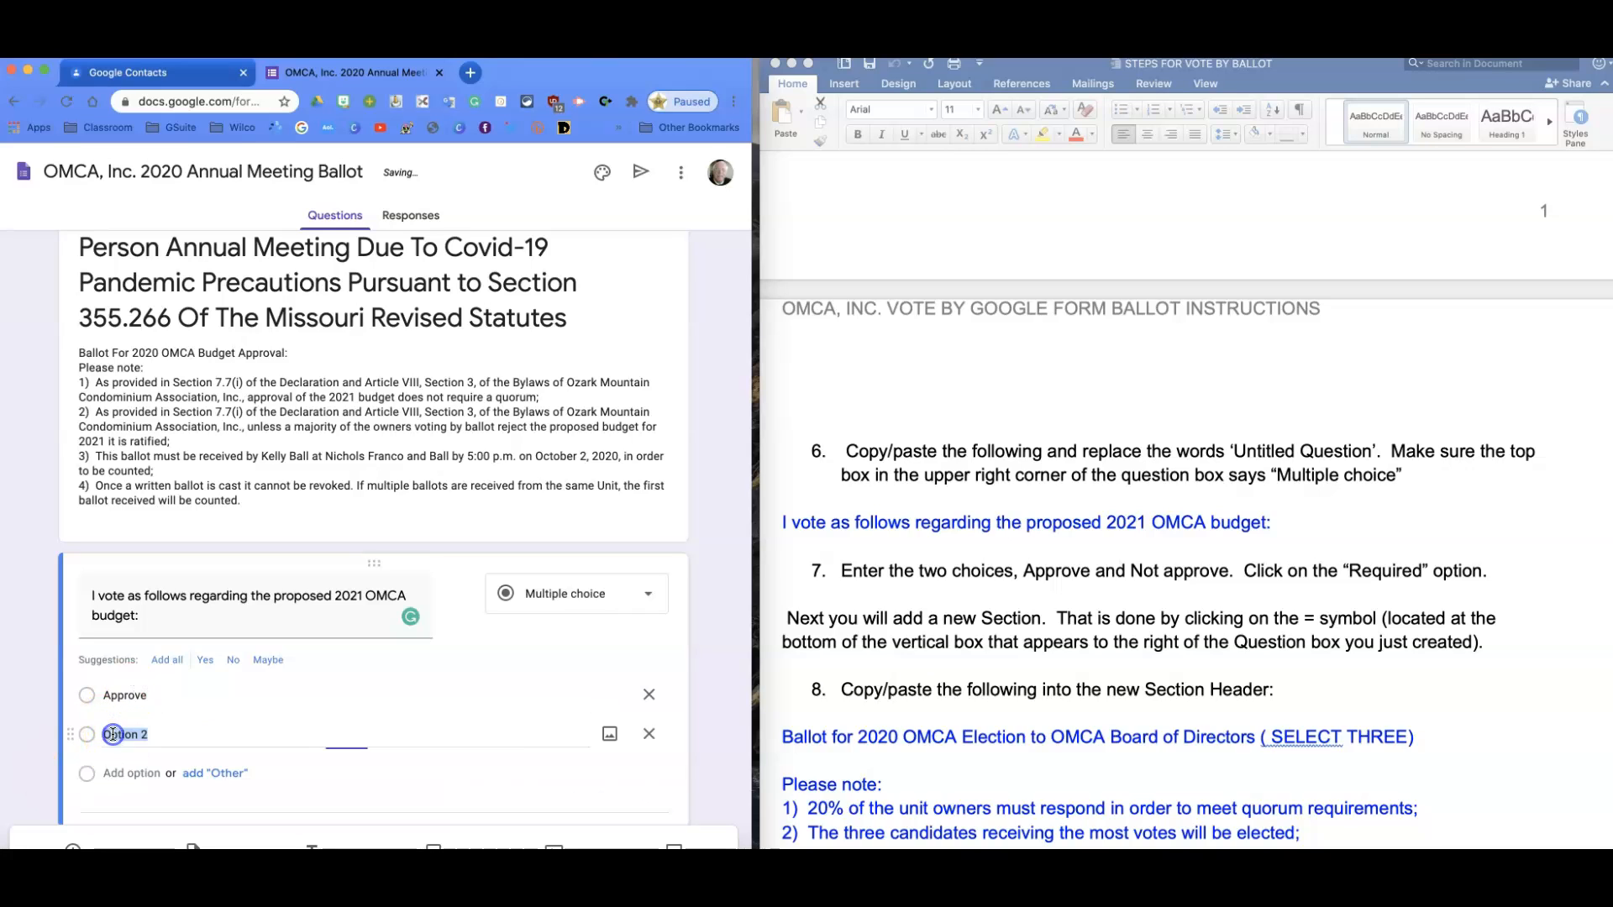
text(Not)
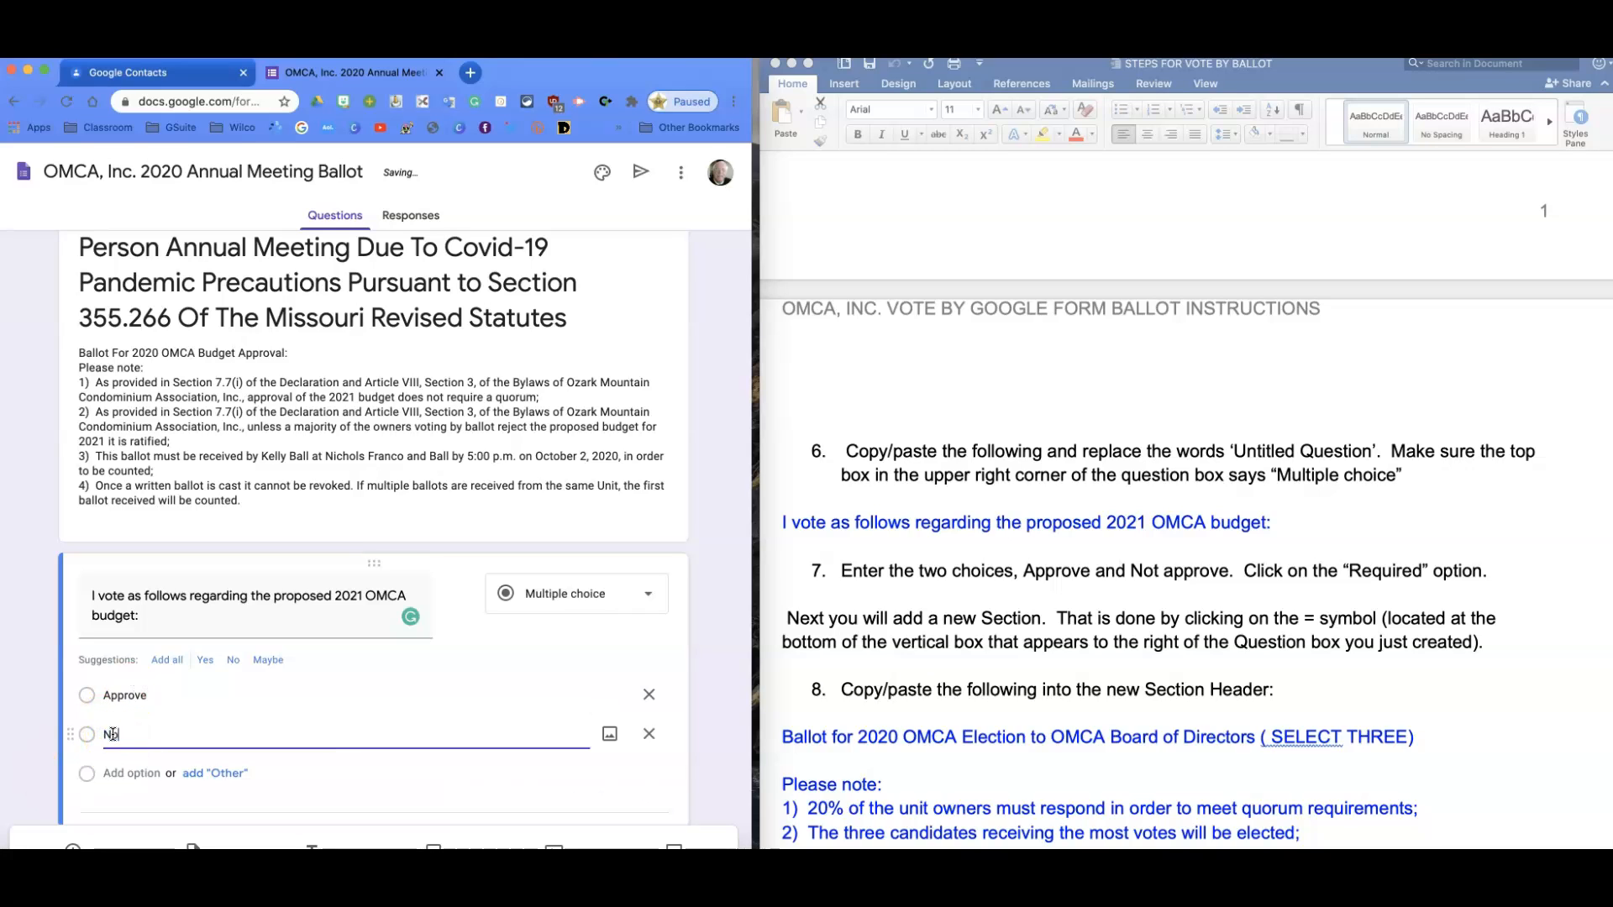
key(BackSpace)
key(BackSpace)
text(Approve)
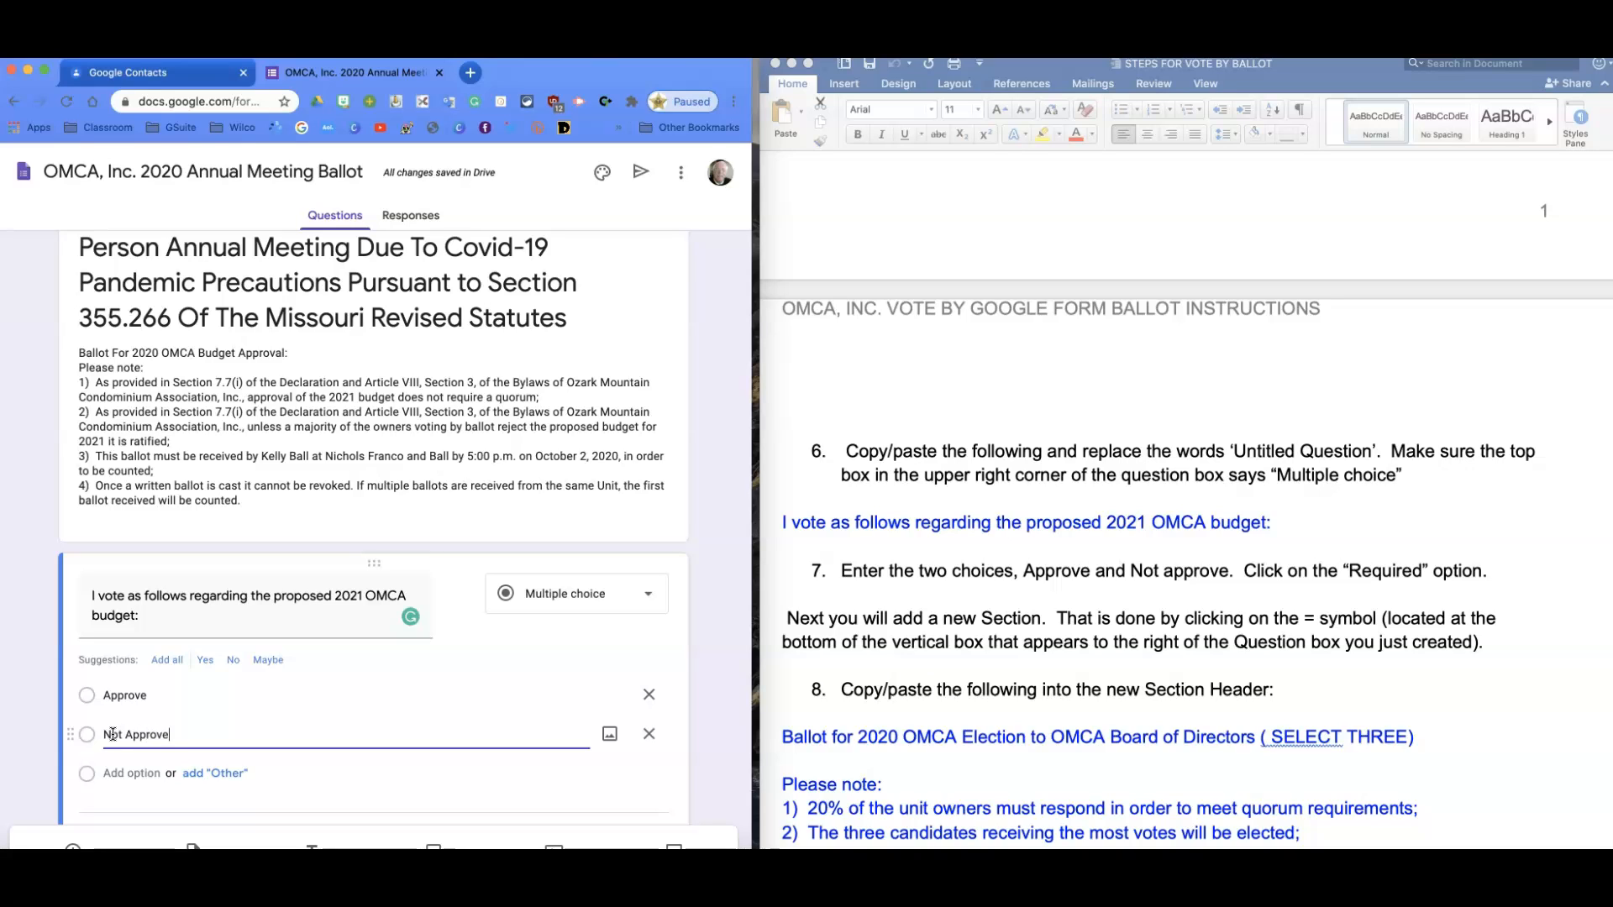
Reword the choices to 'I Approve the budget proposal' and 'I DO Not Approve the budget proposal'.
click(153, 690)
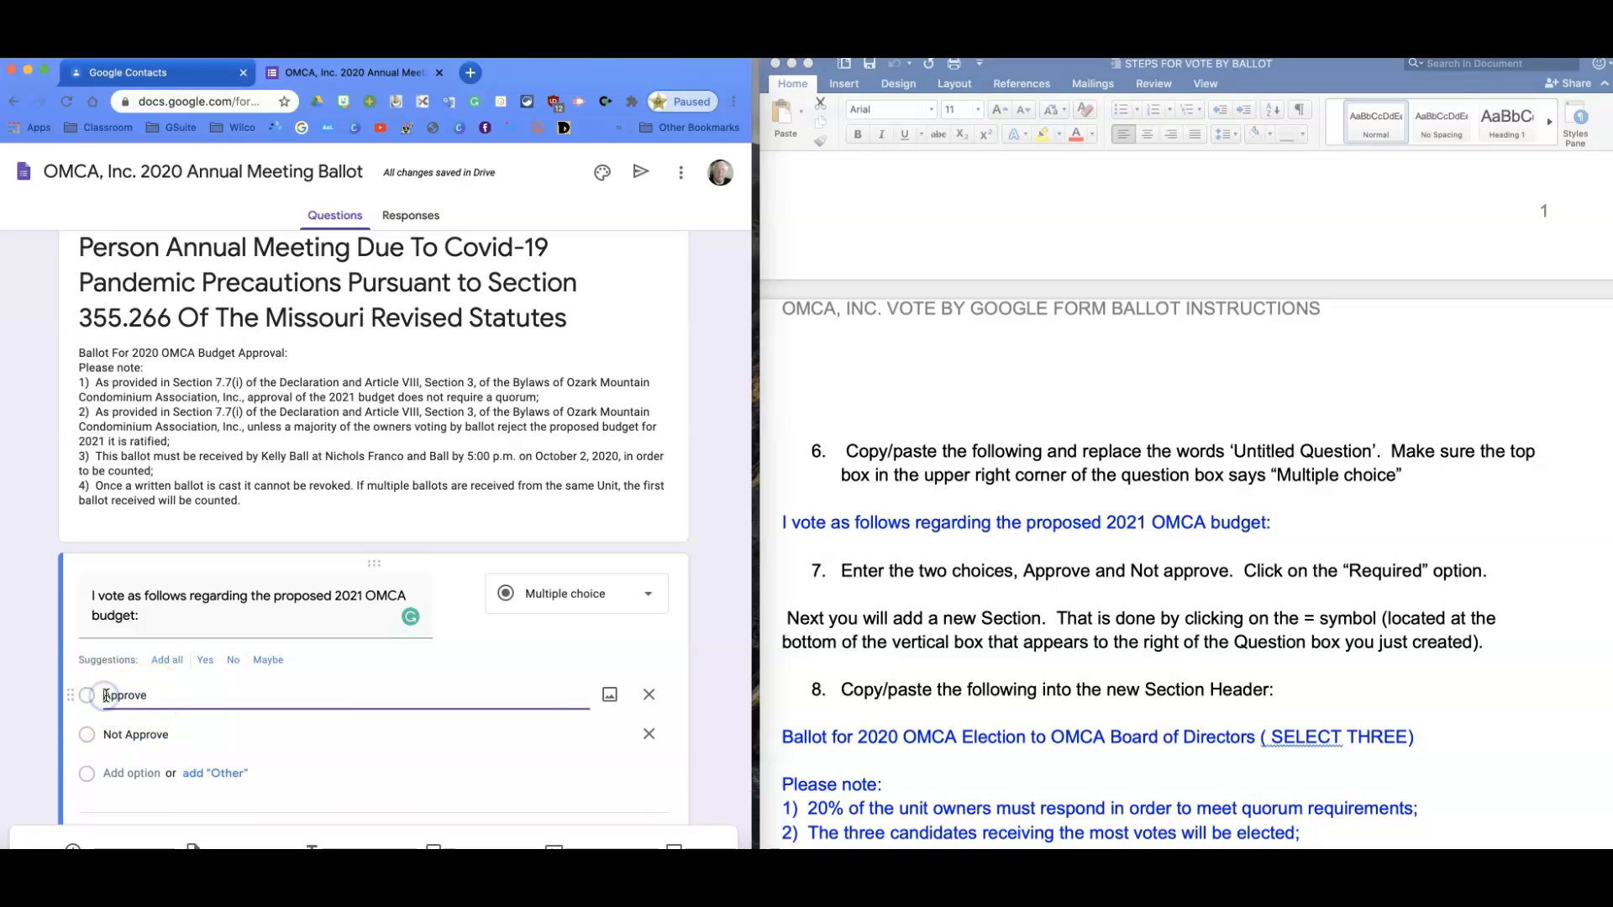
click(104, 695)
text(I)
click(161, 694)
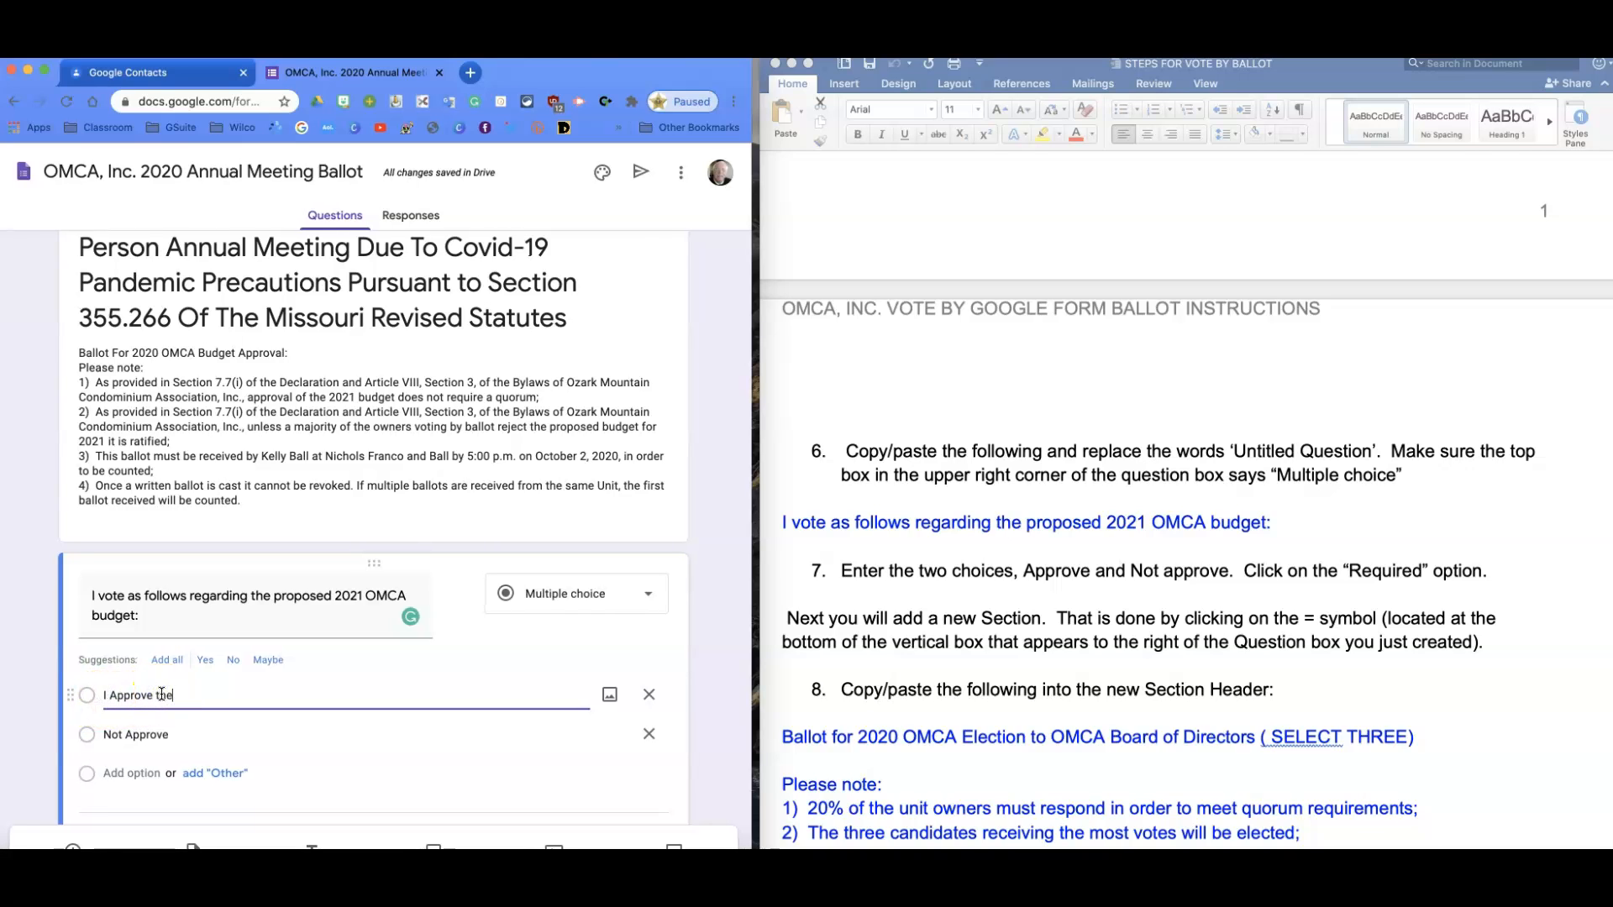
text(the budge)
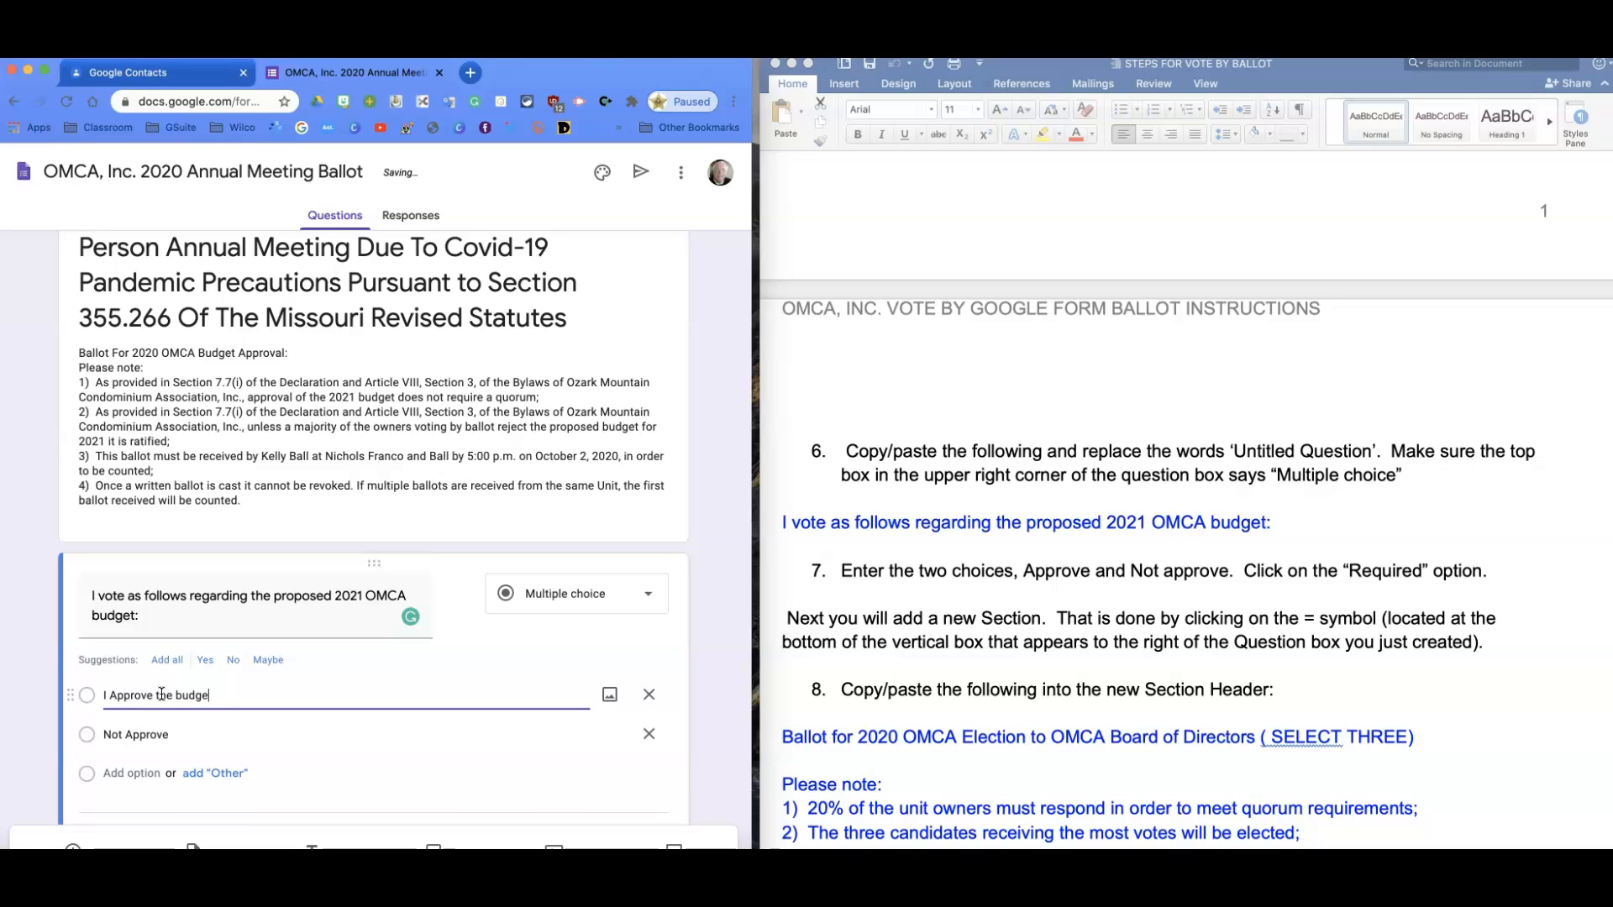
text(t proposal)
click(104, 735)
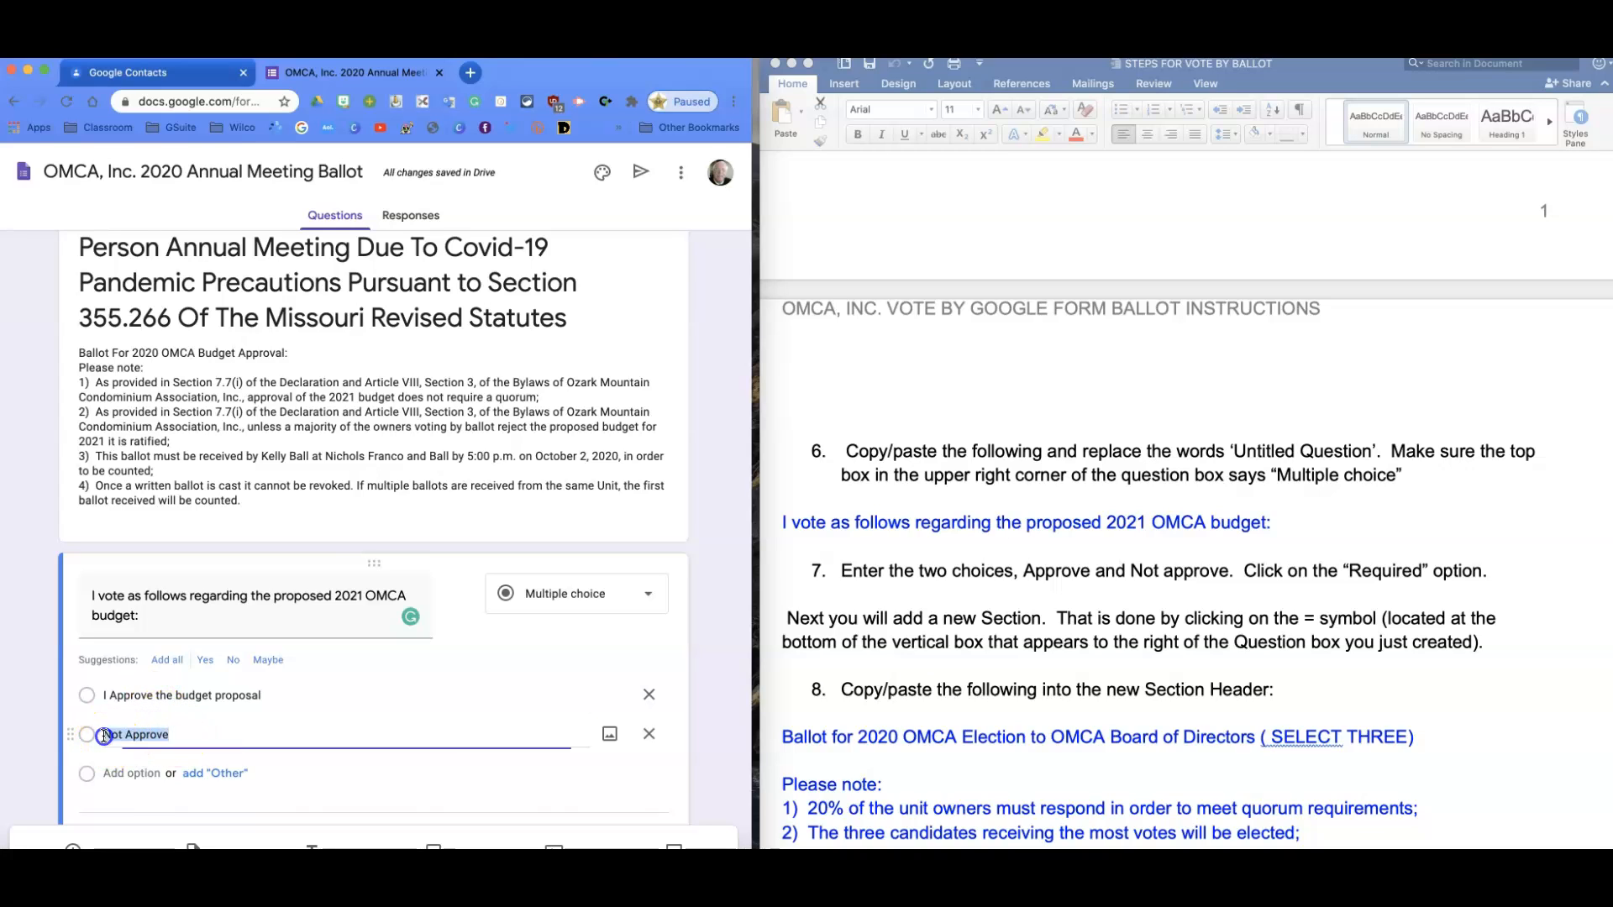
click(105, 736)
text(DO)
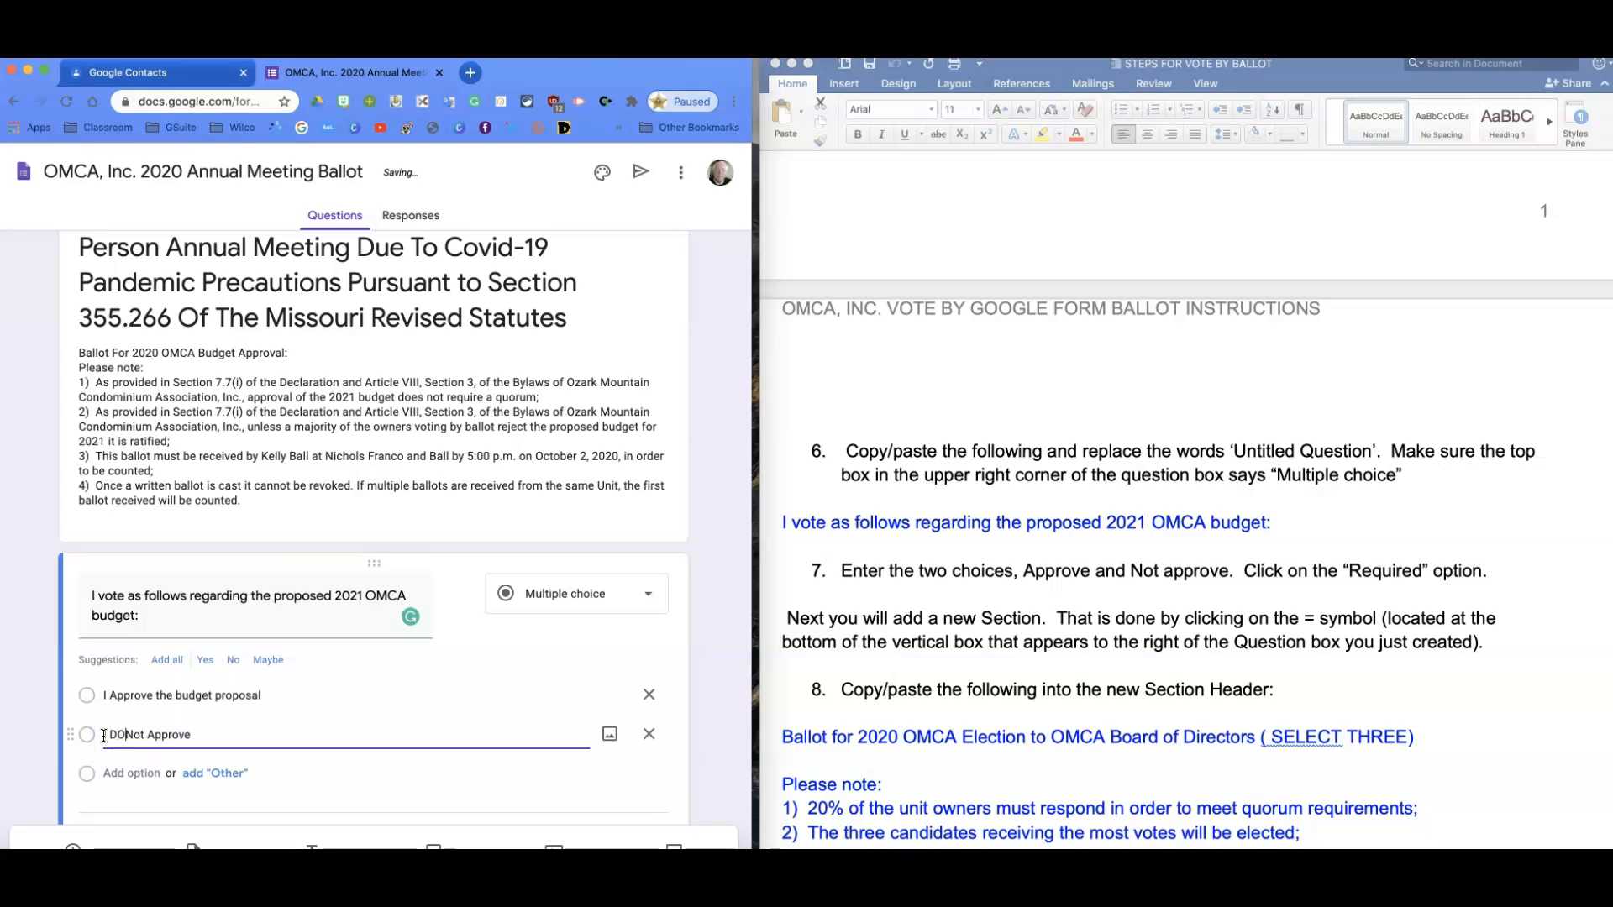
click(198, 736)
text(the budge)
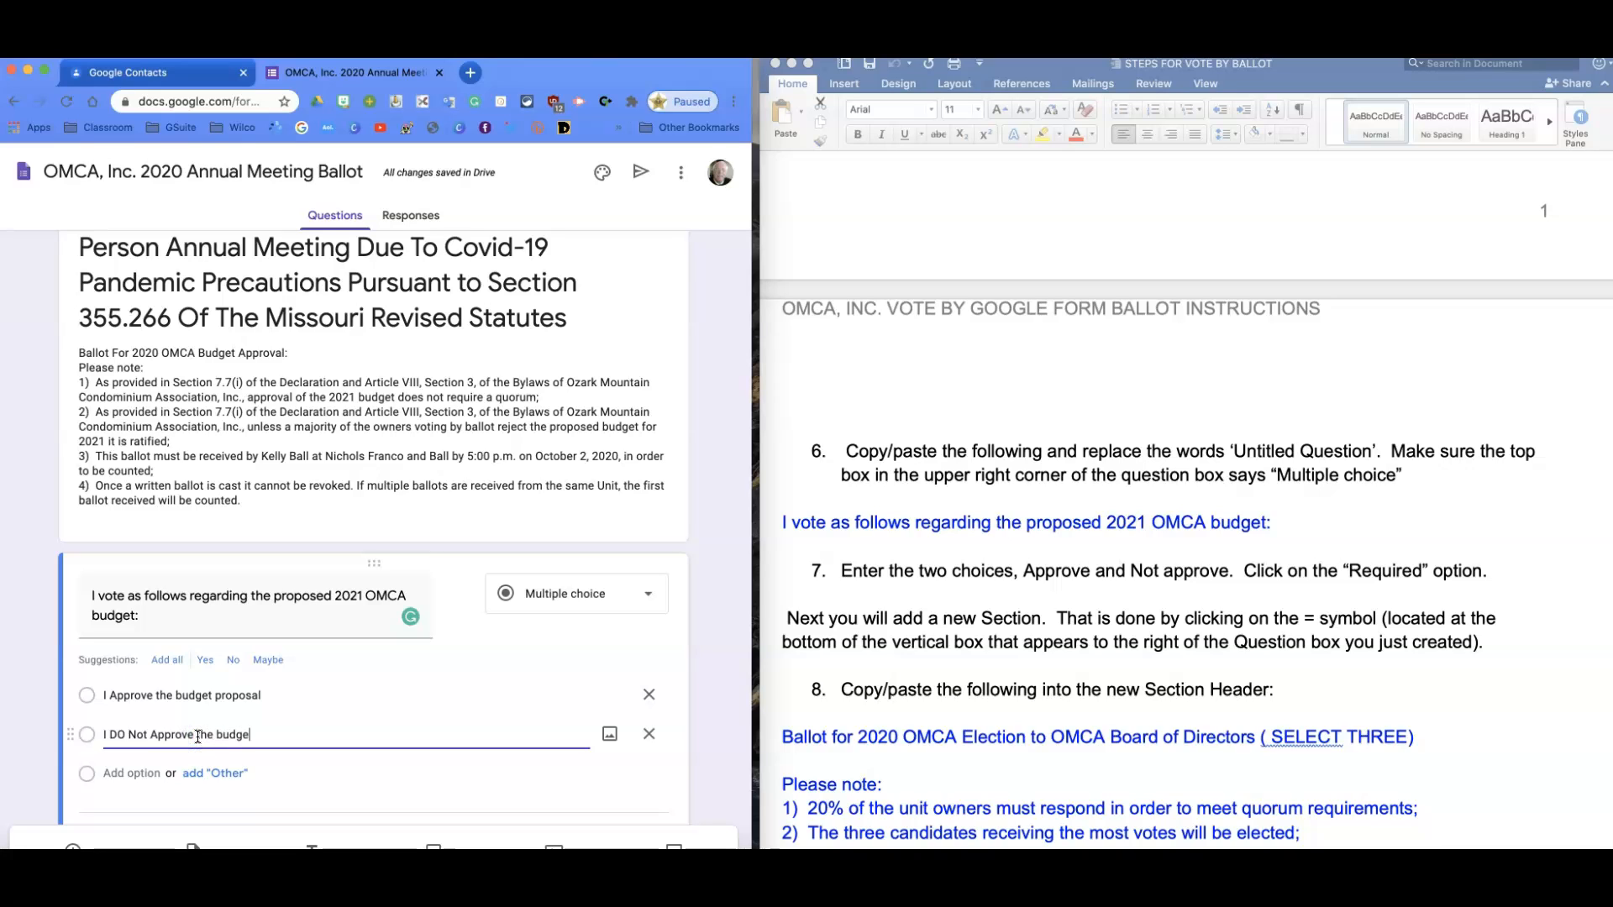
text(t pro)
text(sal)
scroll(343, 739, down, 1)
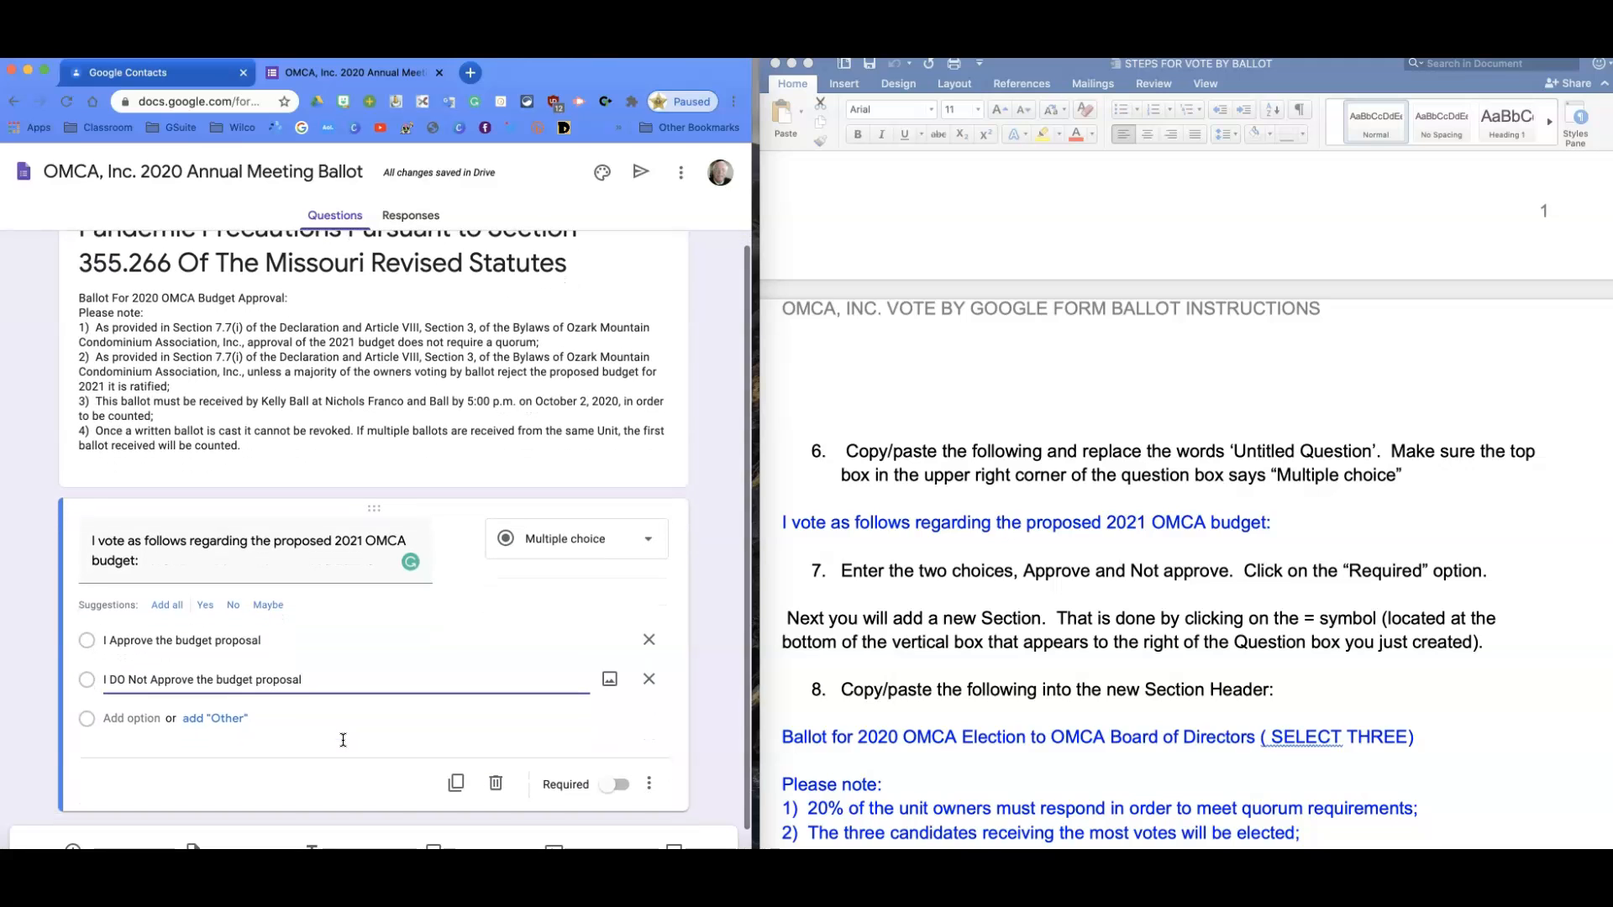
Switch on Required for the 2021 OMCA budget question and review the card.
scroll(991, 785, down, 2)
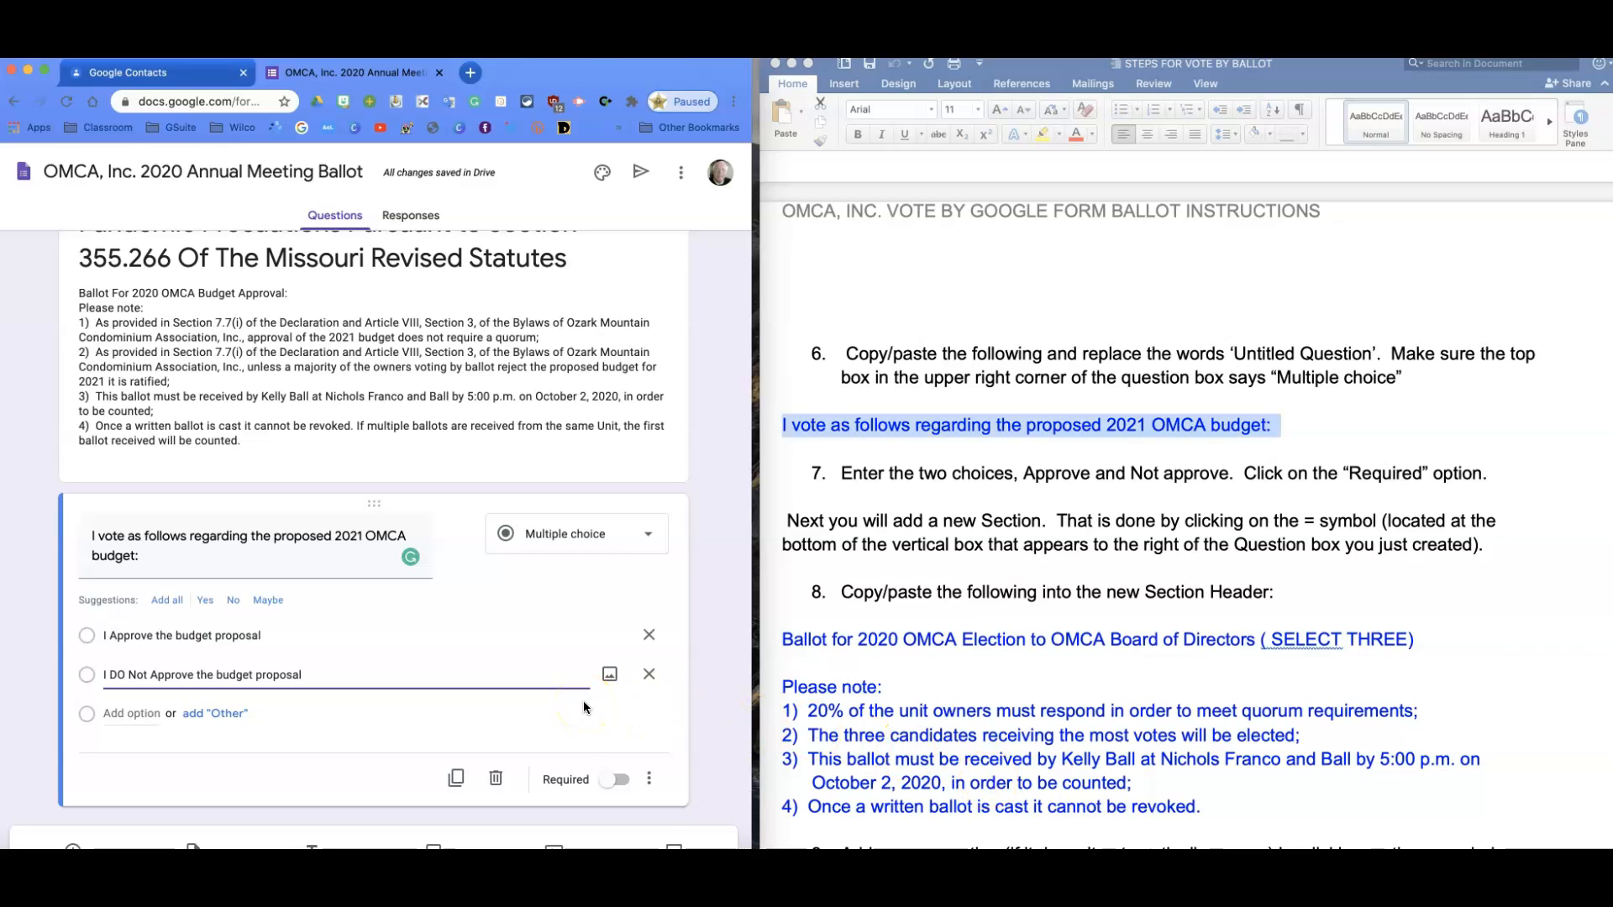
click(607, 785)
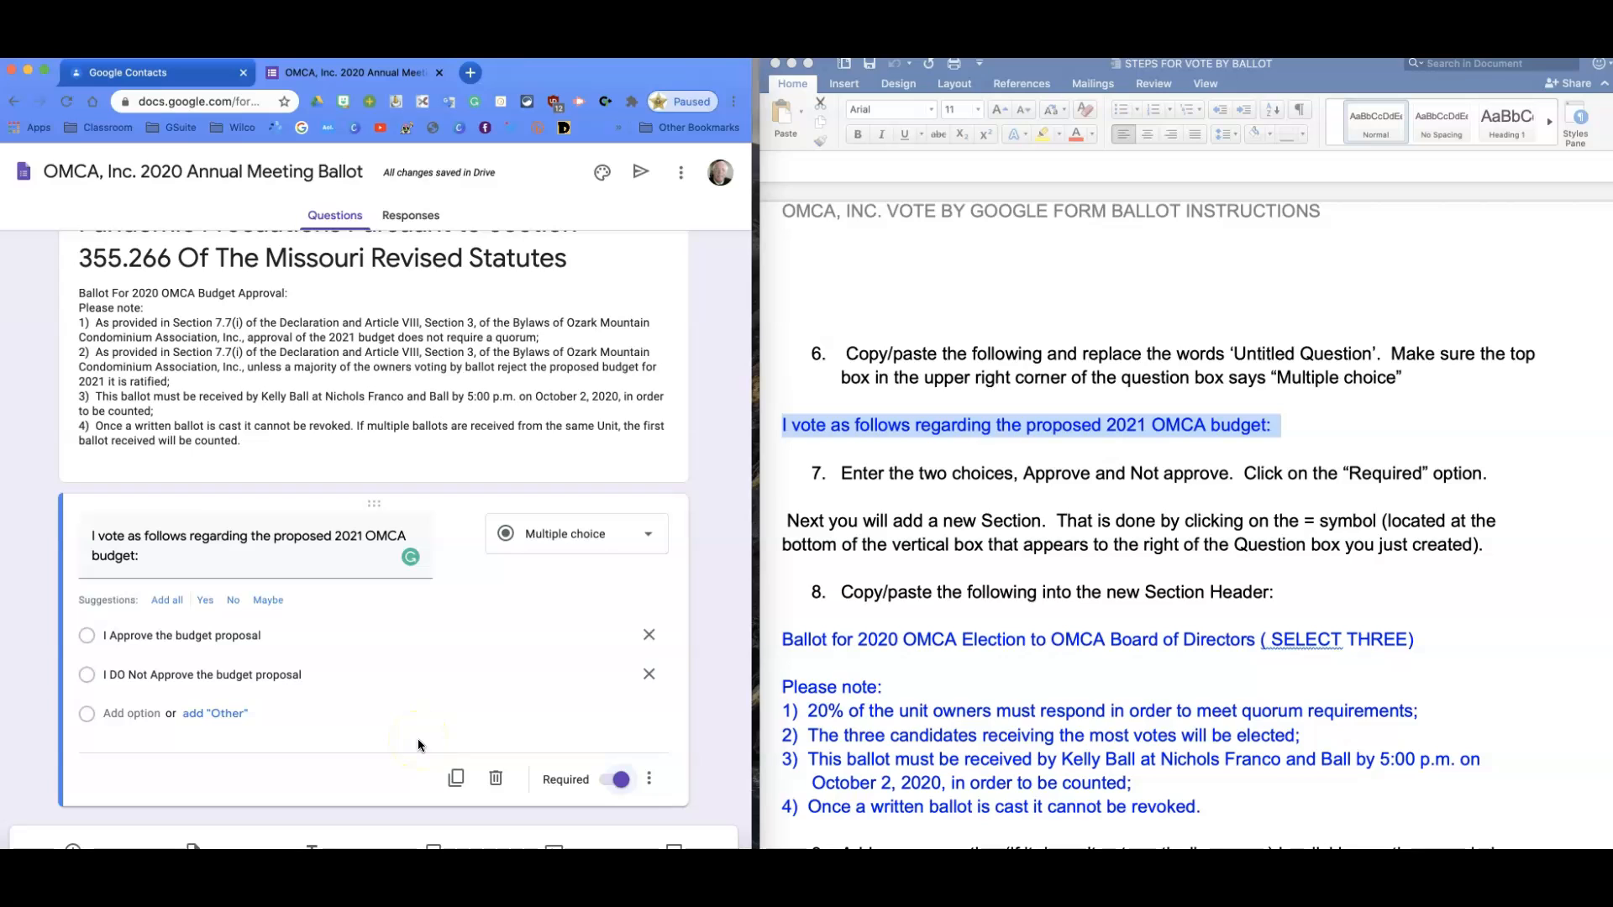
scroll(417, 739, down, 2)
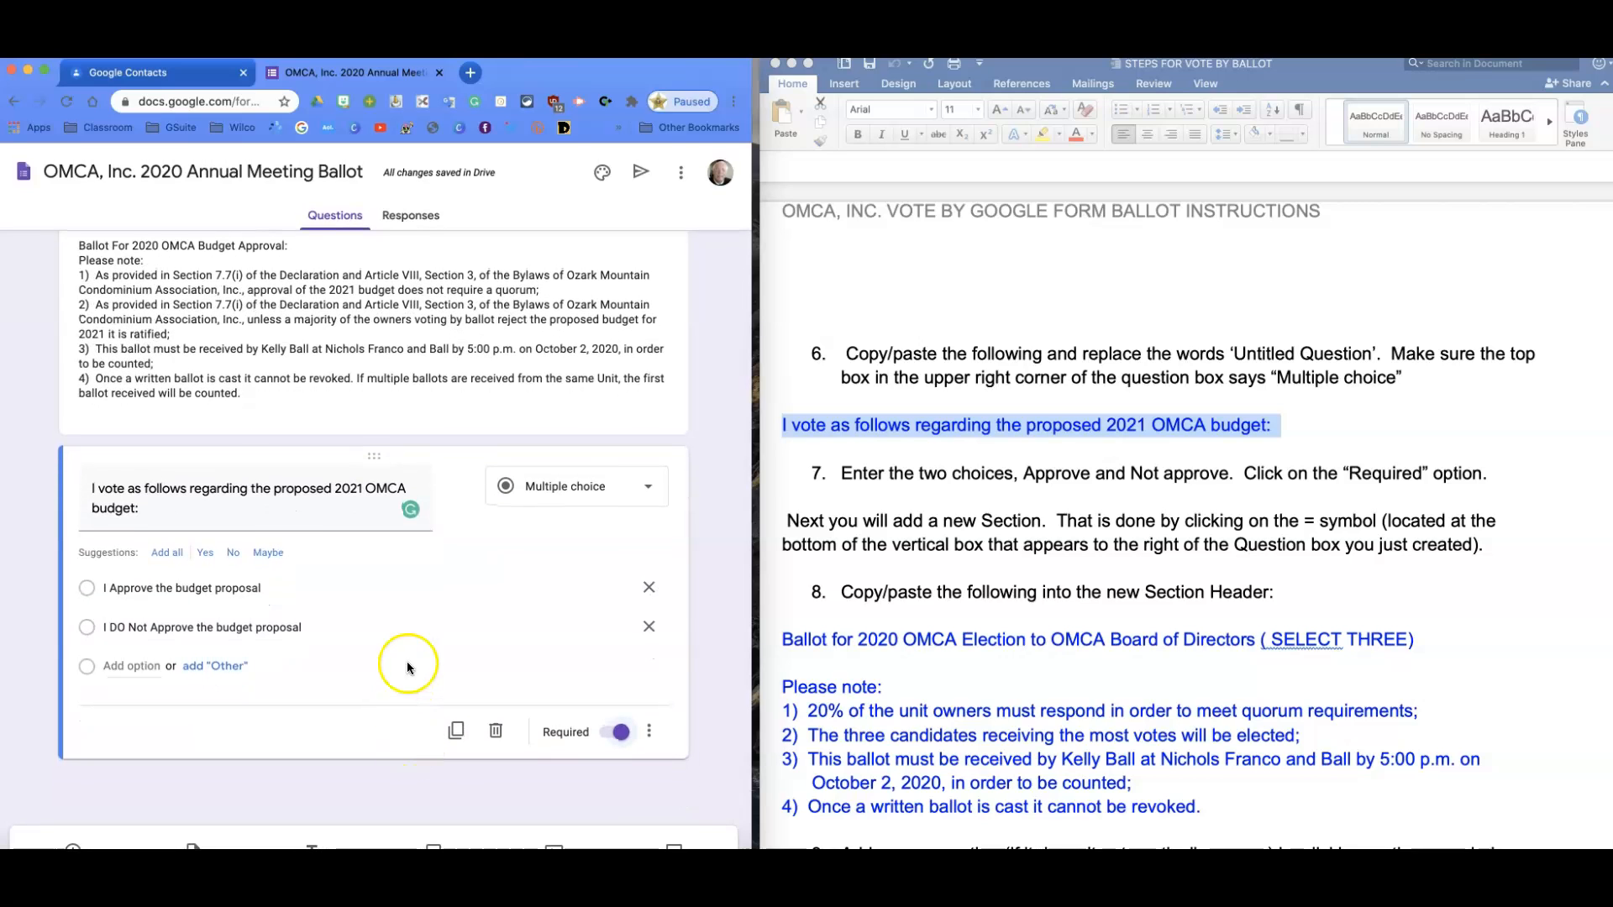
click(442, 457)
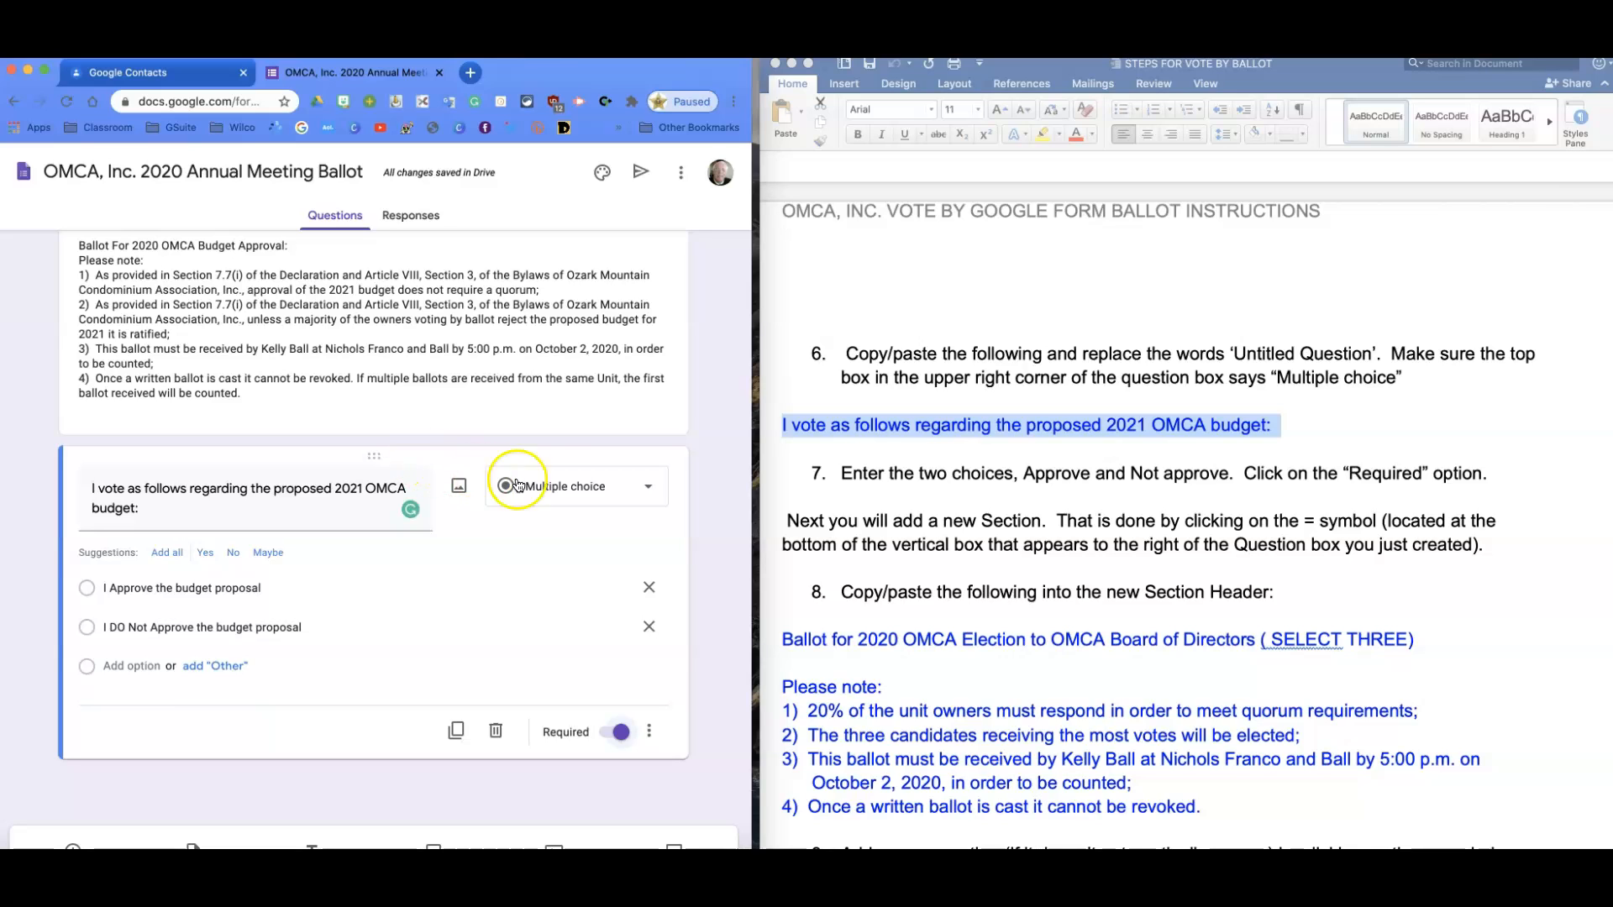
scroll(708, 535, up, 2)
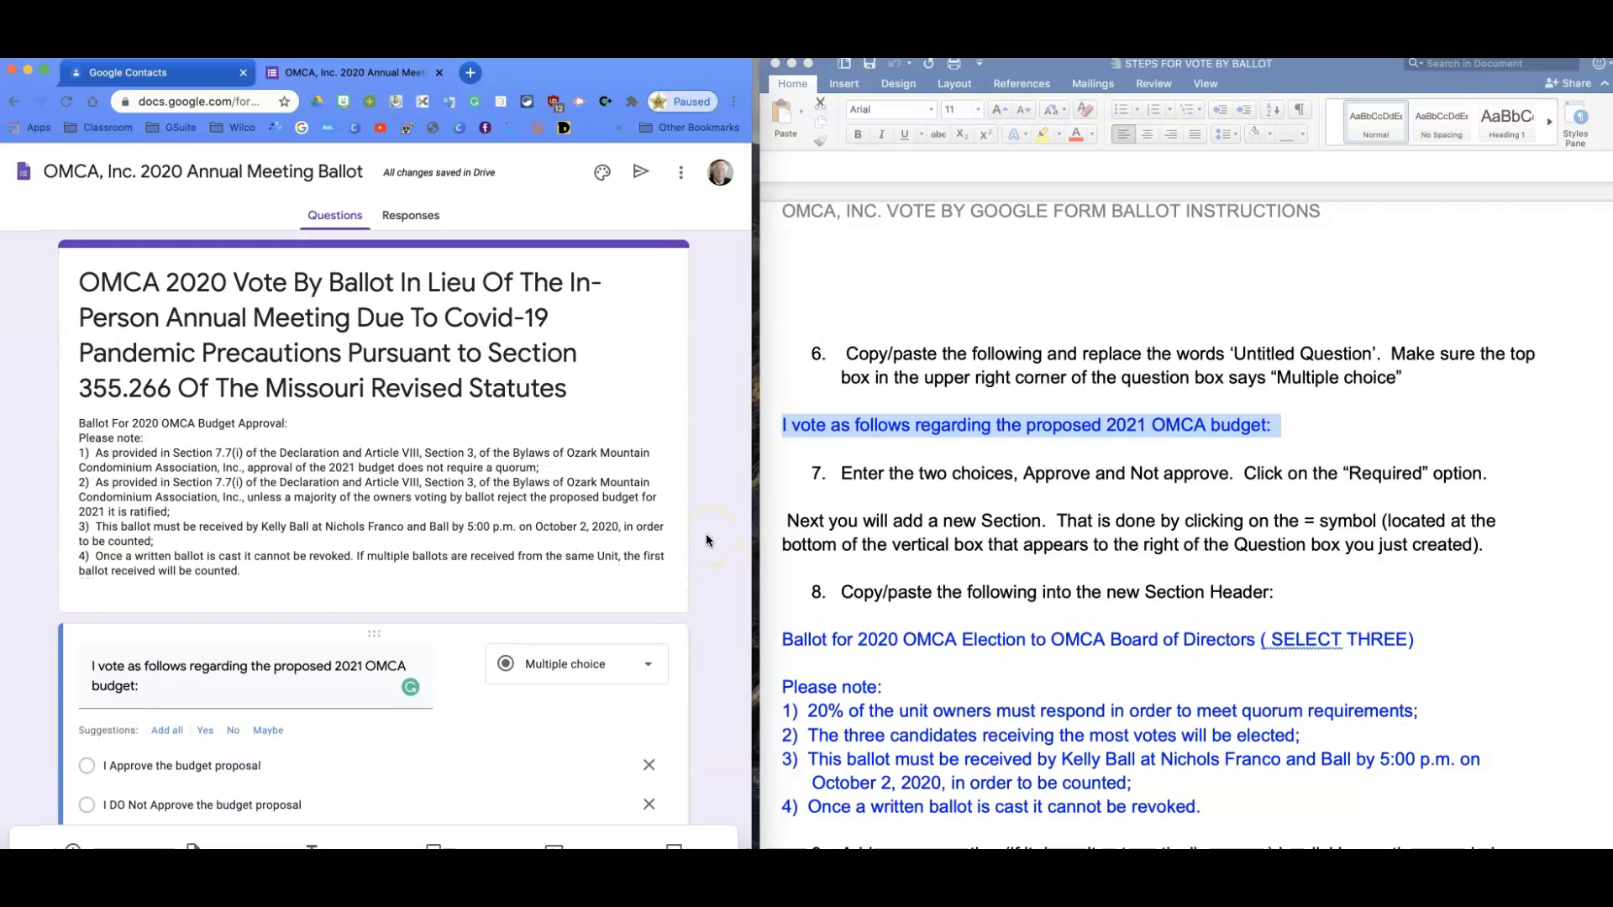
scroll(706, 536, down, 2)
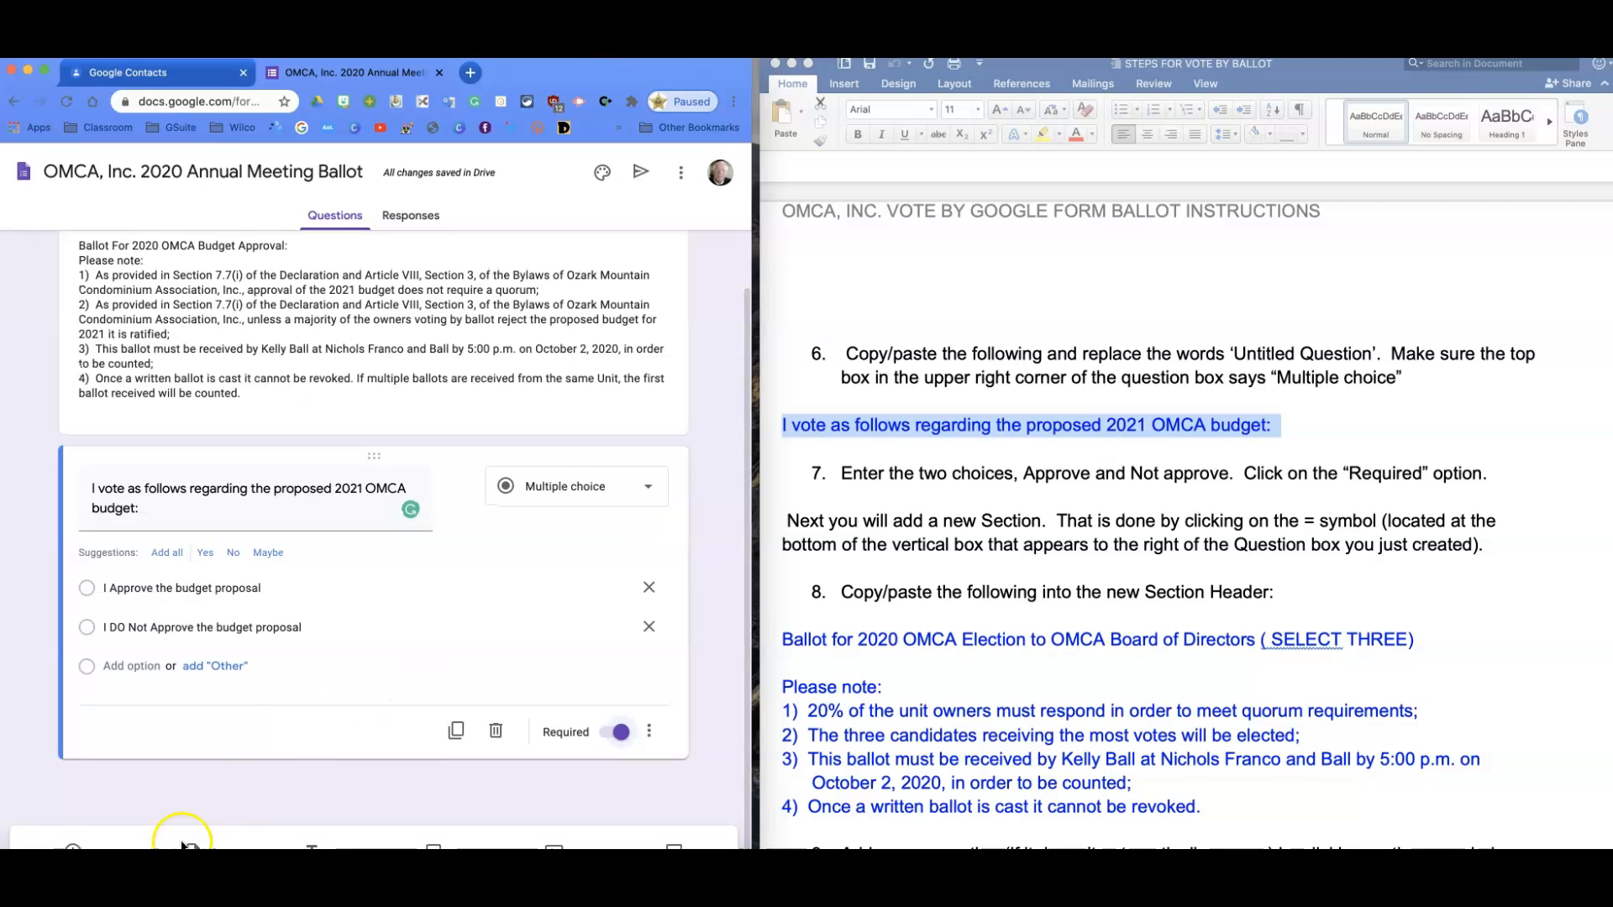
scroll(576, 666, up, 2)
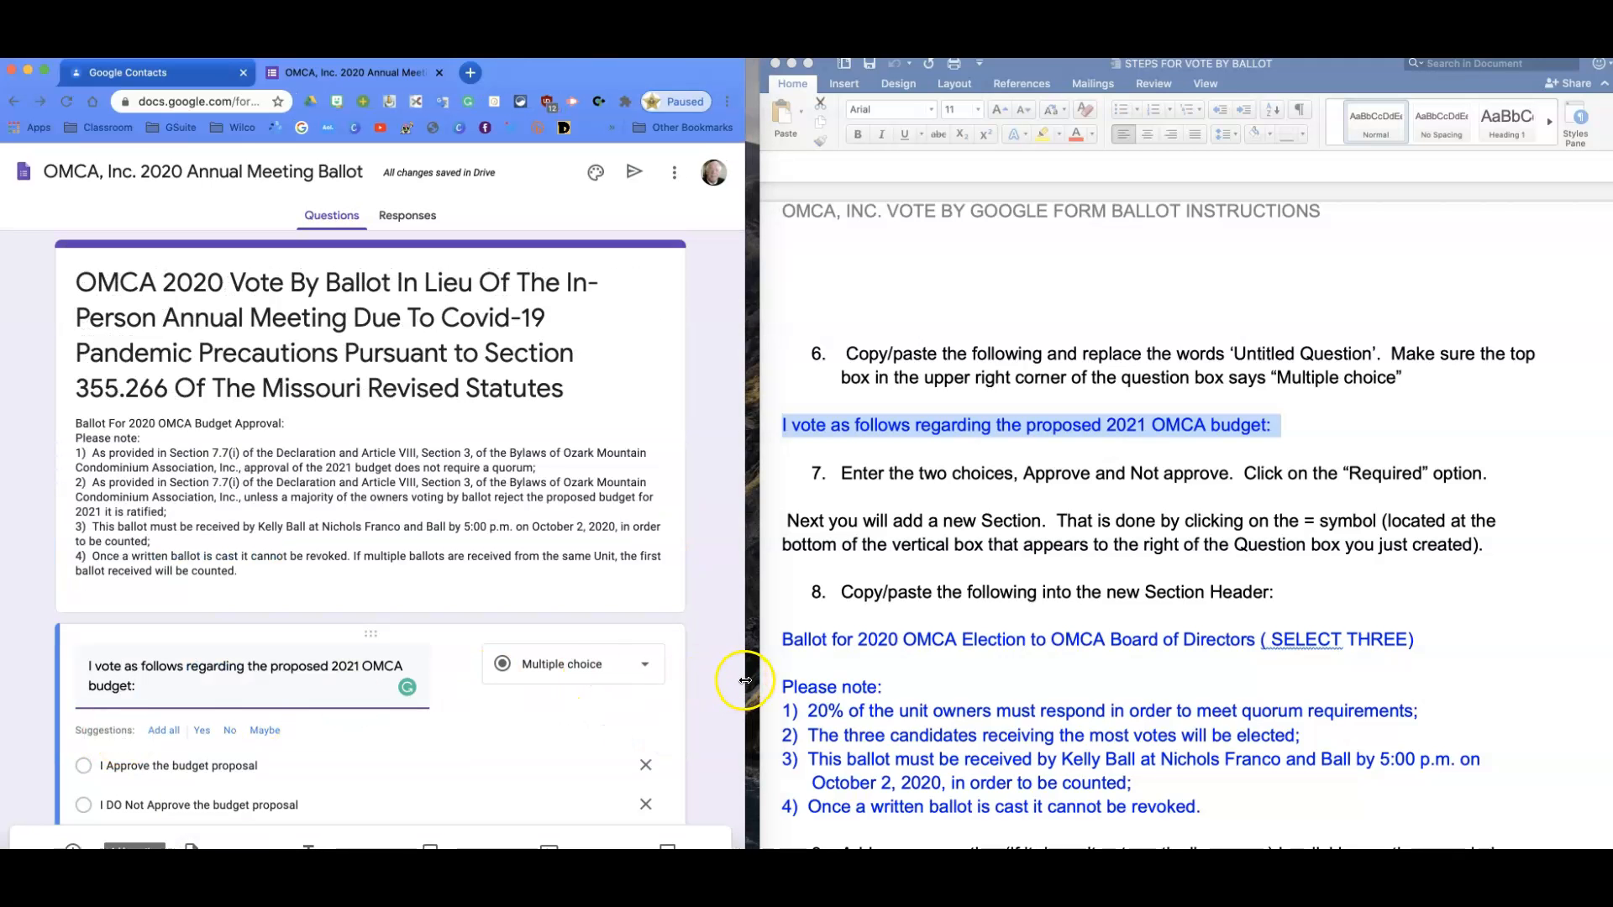
Widen the form window and add a new section after the budget question.
drag(750, 681, 817, 681)
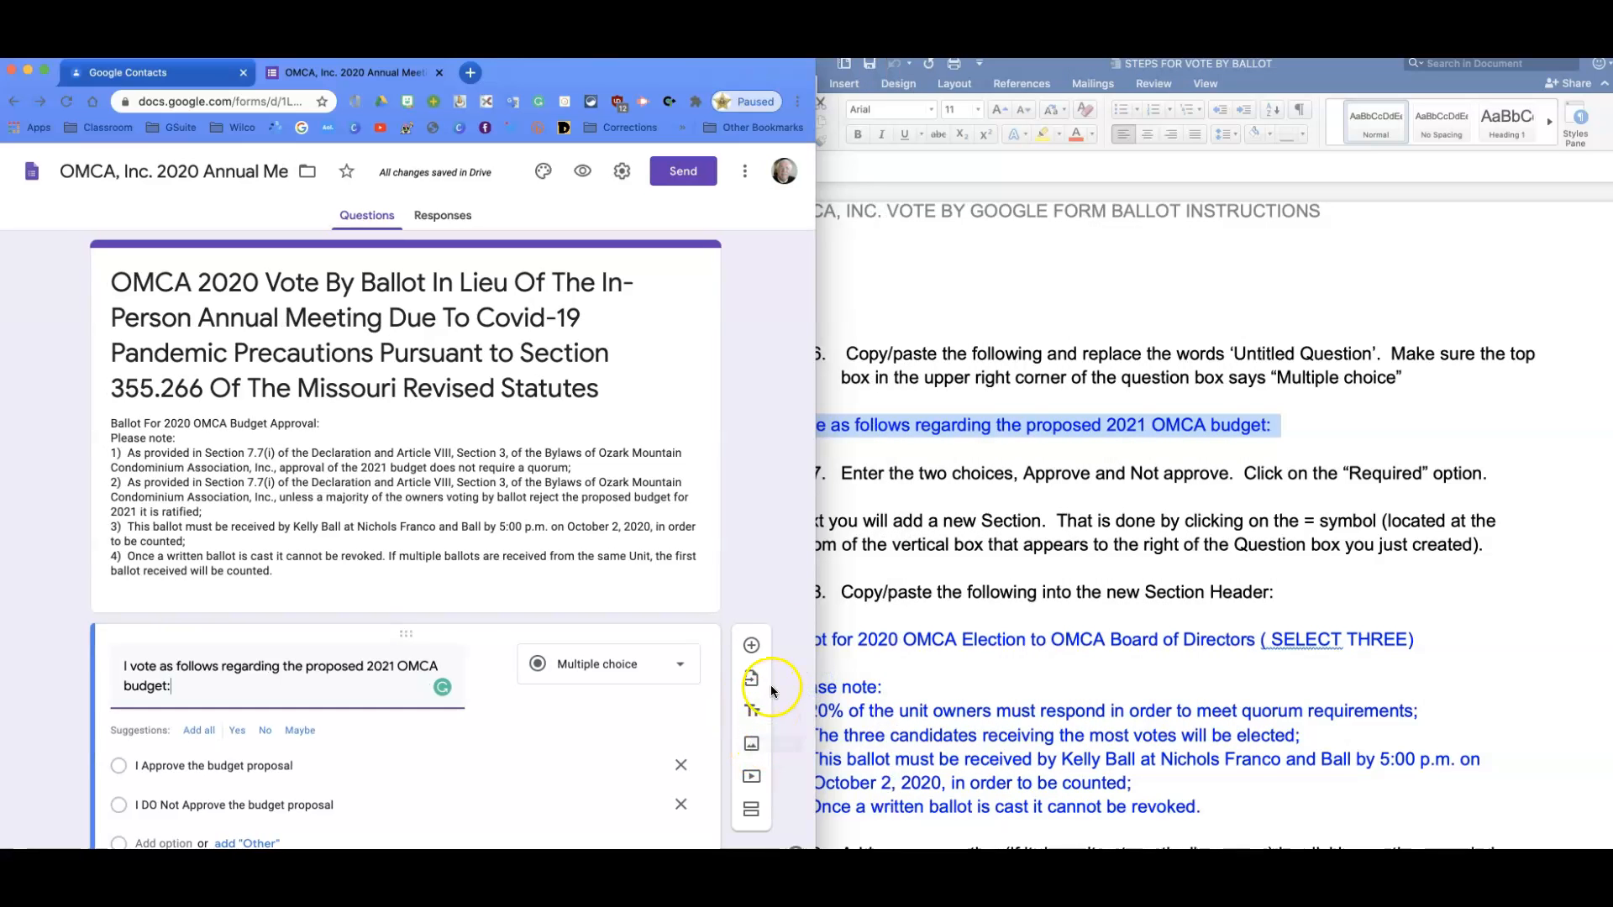
scroll(798, 623, down, 2)
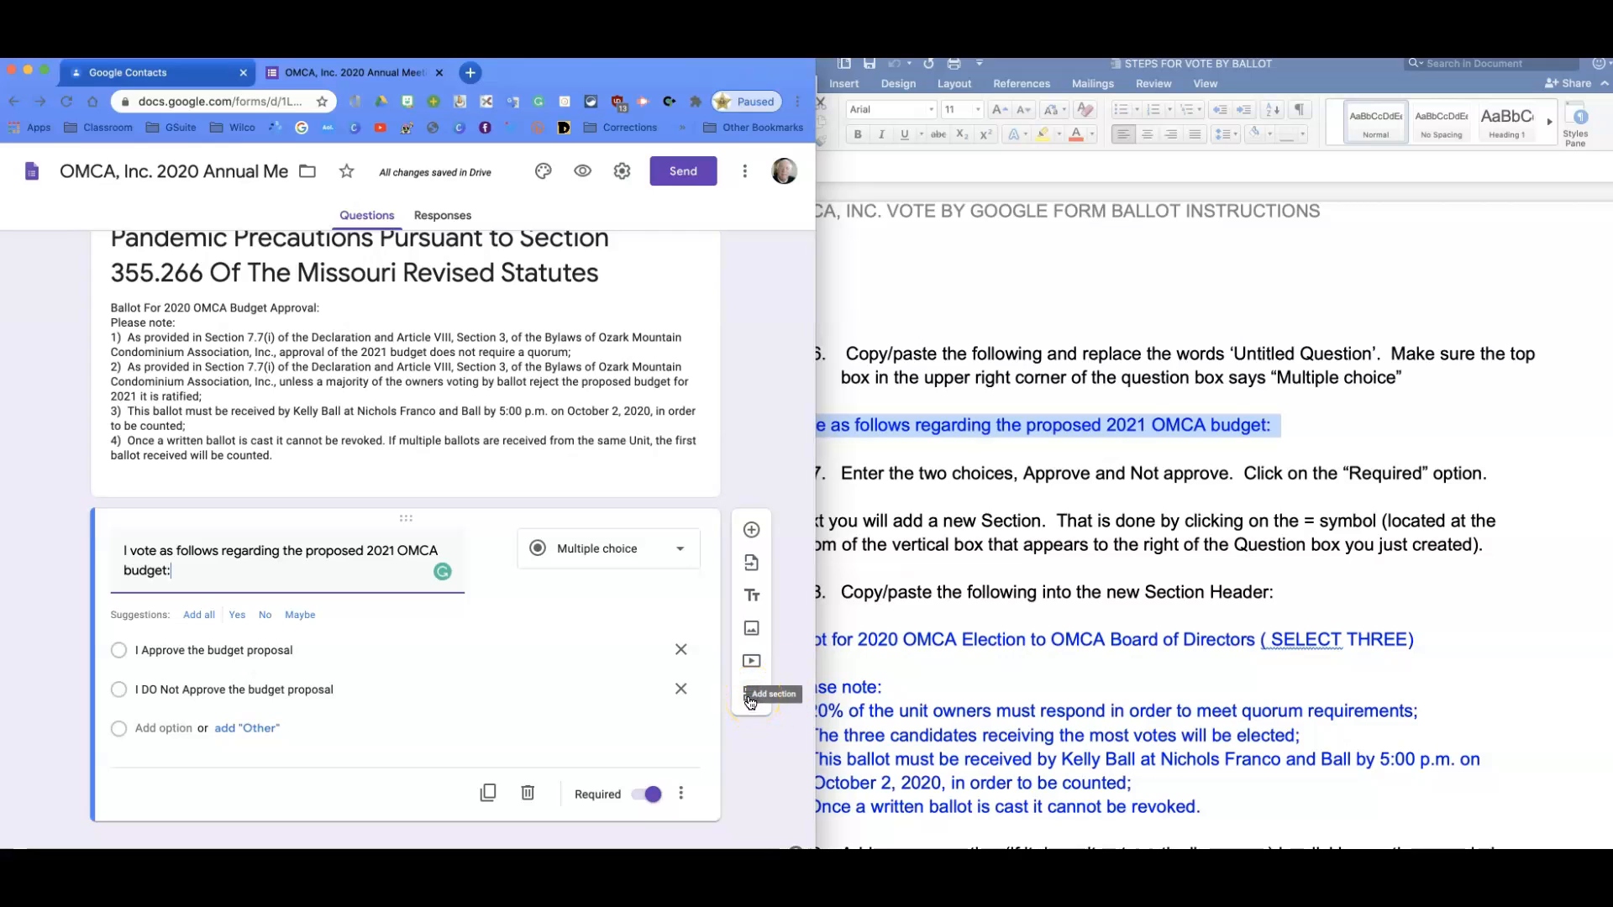
click(751, 698)
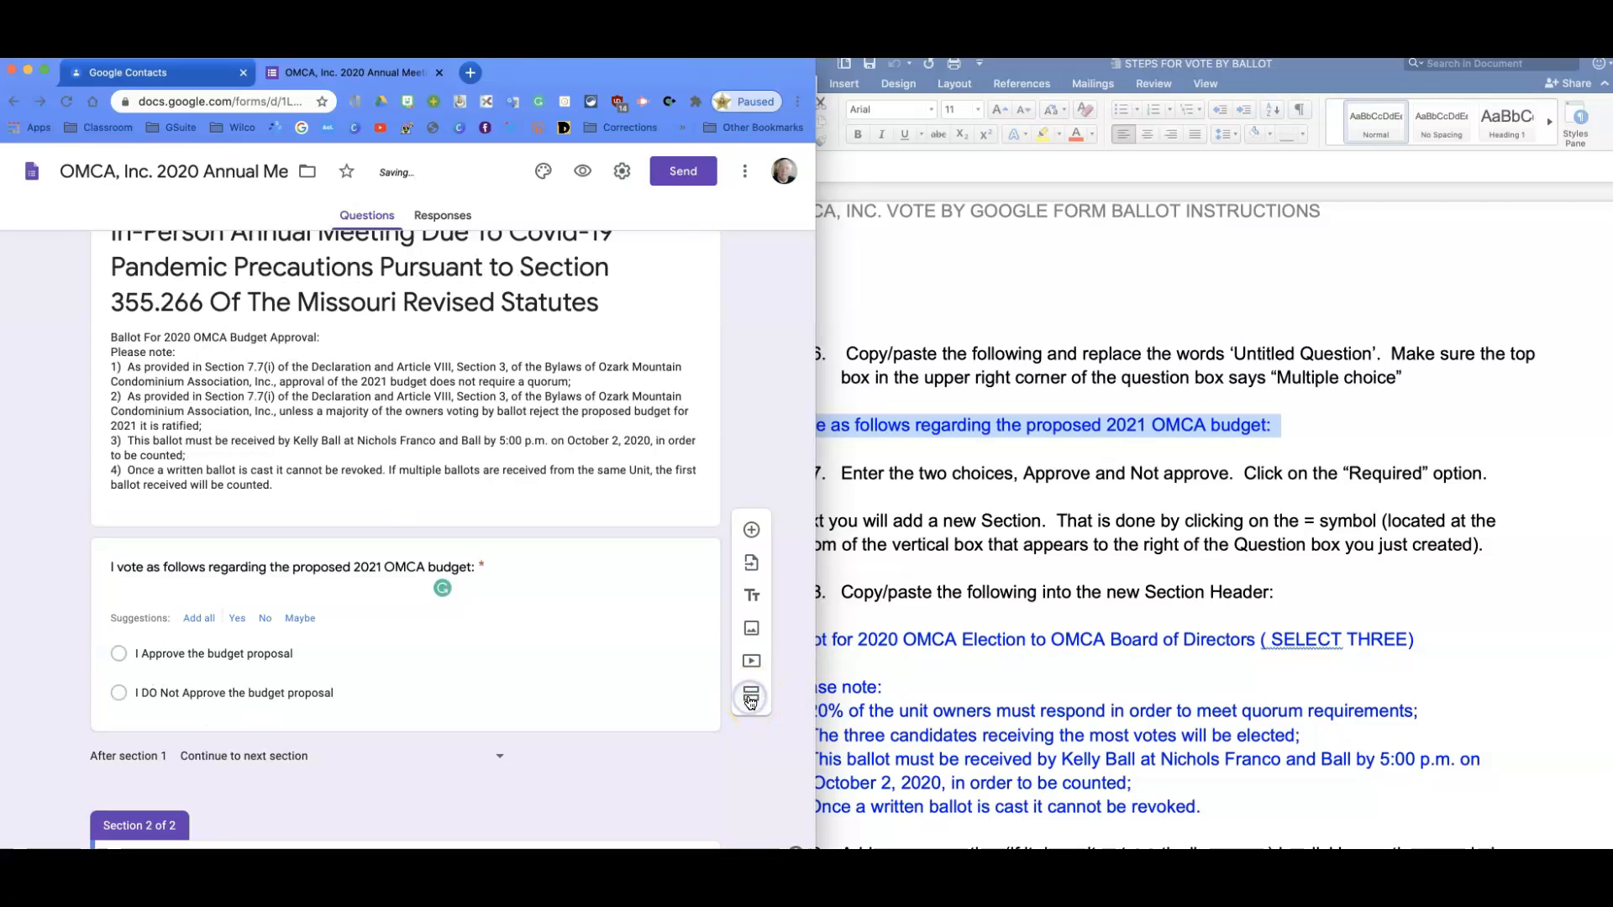
scroll(739, 703, down, 2)
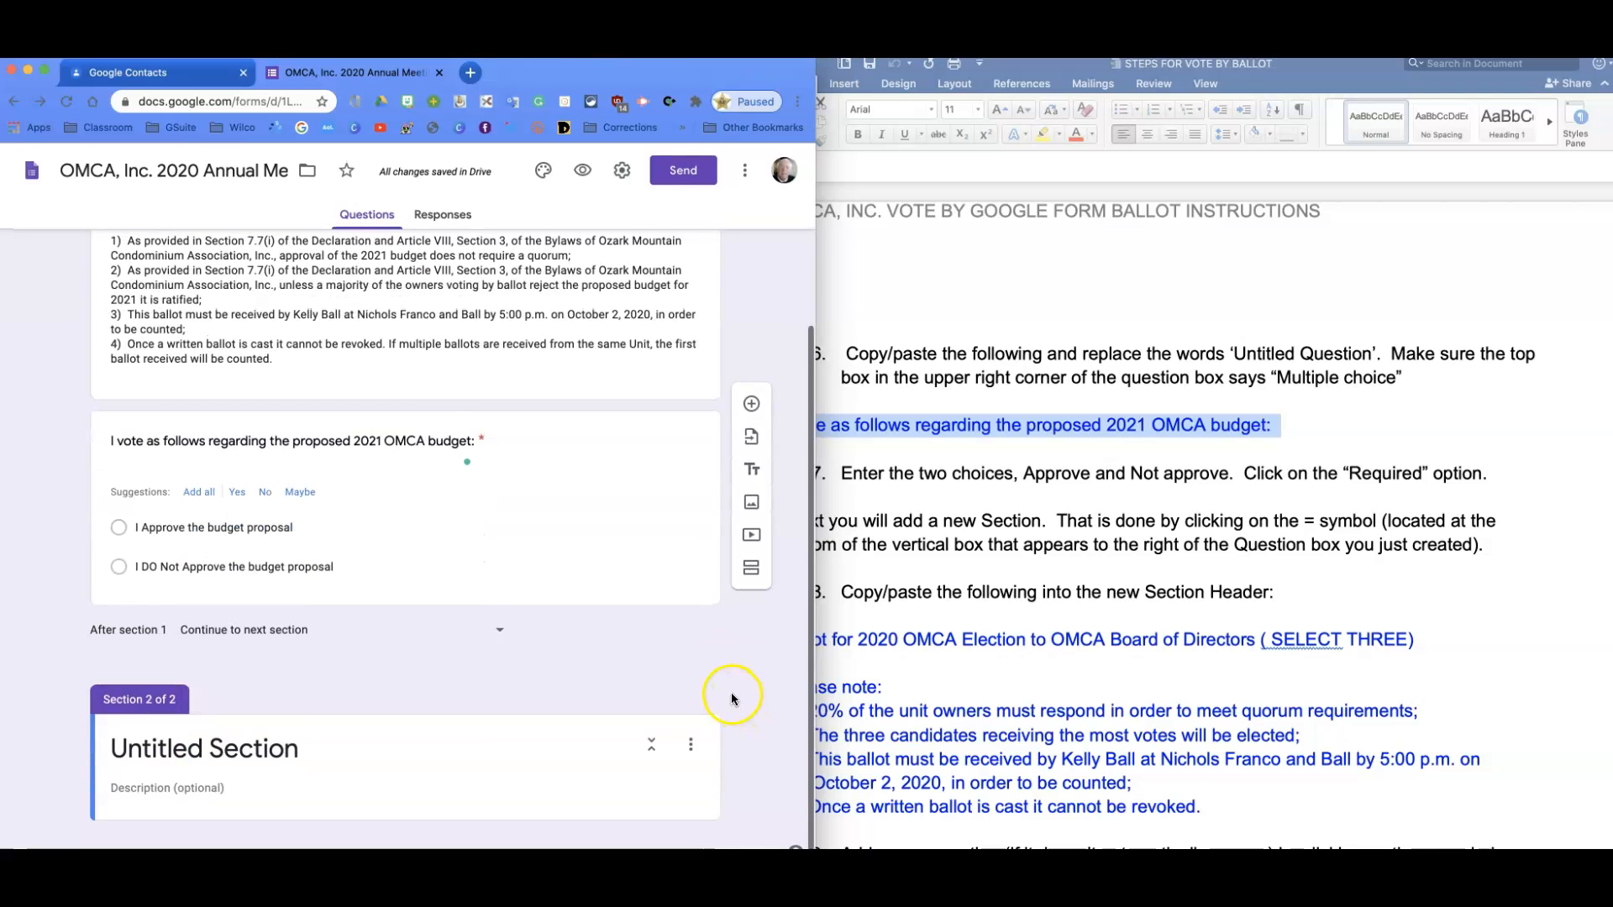
Rearrange the instructions document window and select the Untitled Section title.
click(882, 672)
drag(770, 663, 1413, 644)
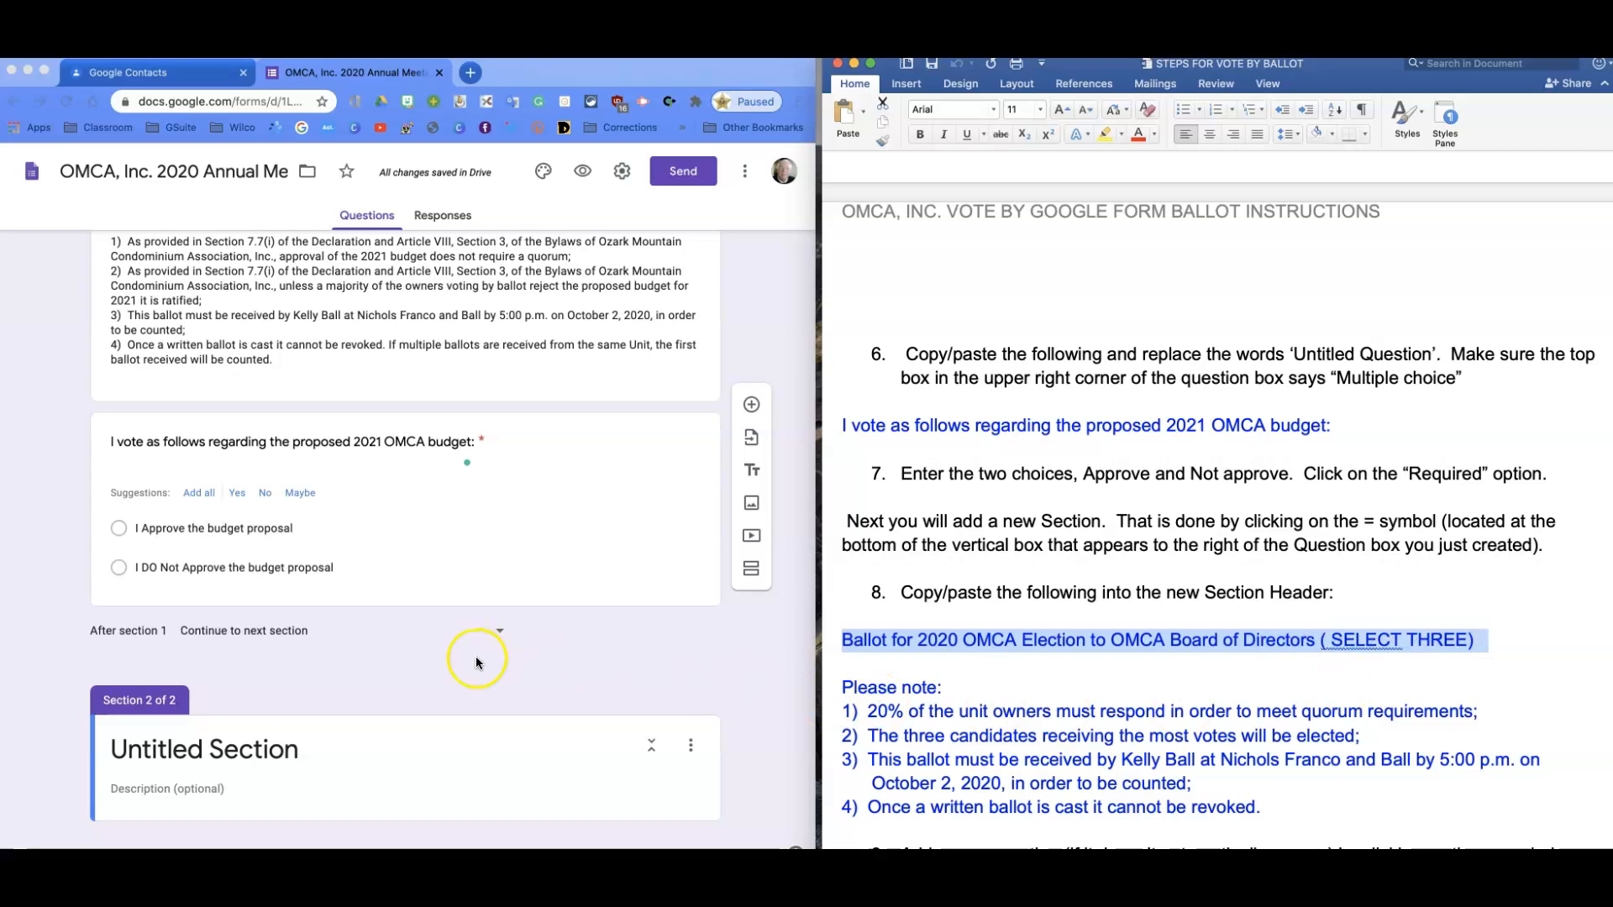
click(117, 747)
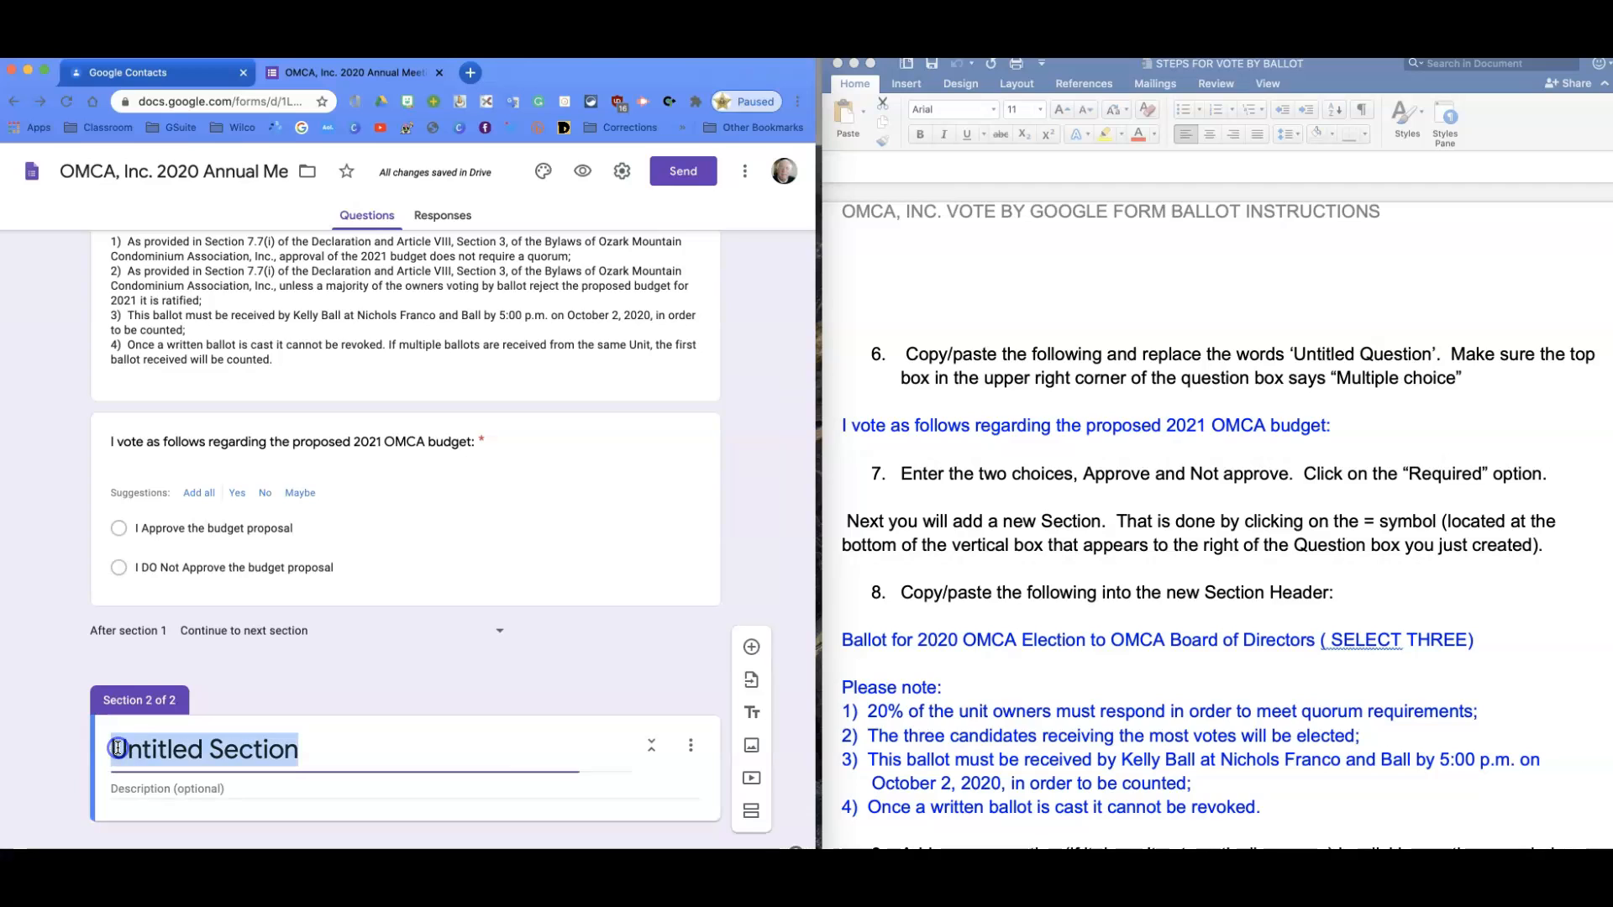
Title section 2 with the SELECT THREE election ballot heading and copy the Please note list.
text(Ballot for 2020 OMCA Election to OMCA Board of Directors ( SELECT THREE))
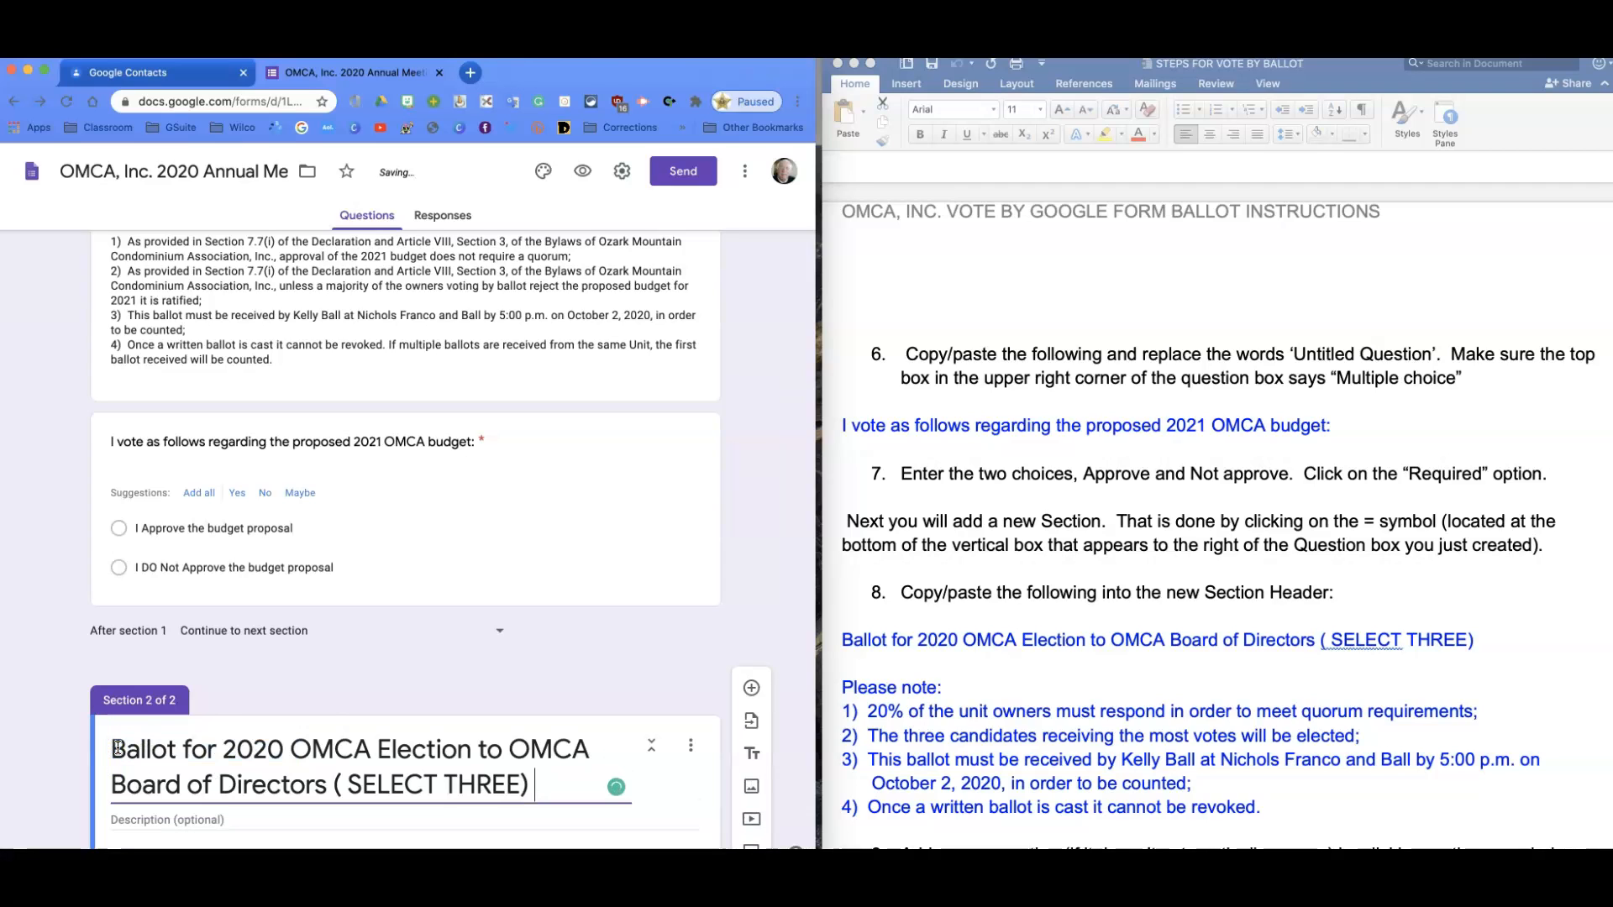
scroll(117, 748, down, 1)
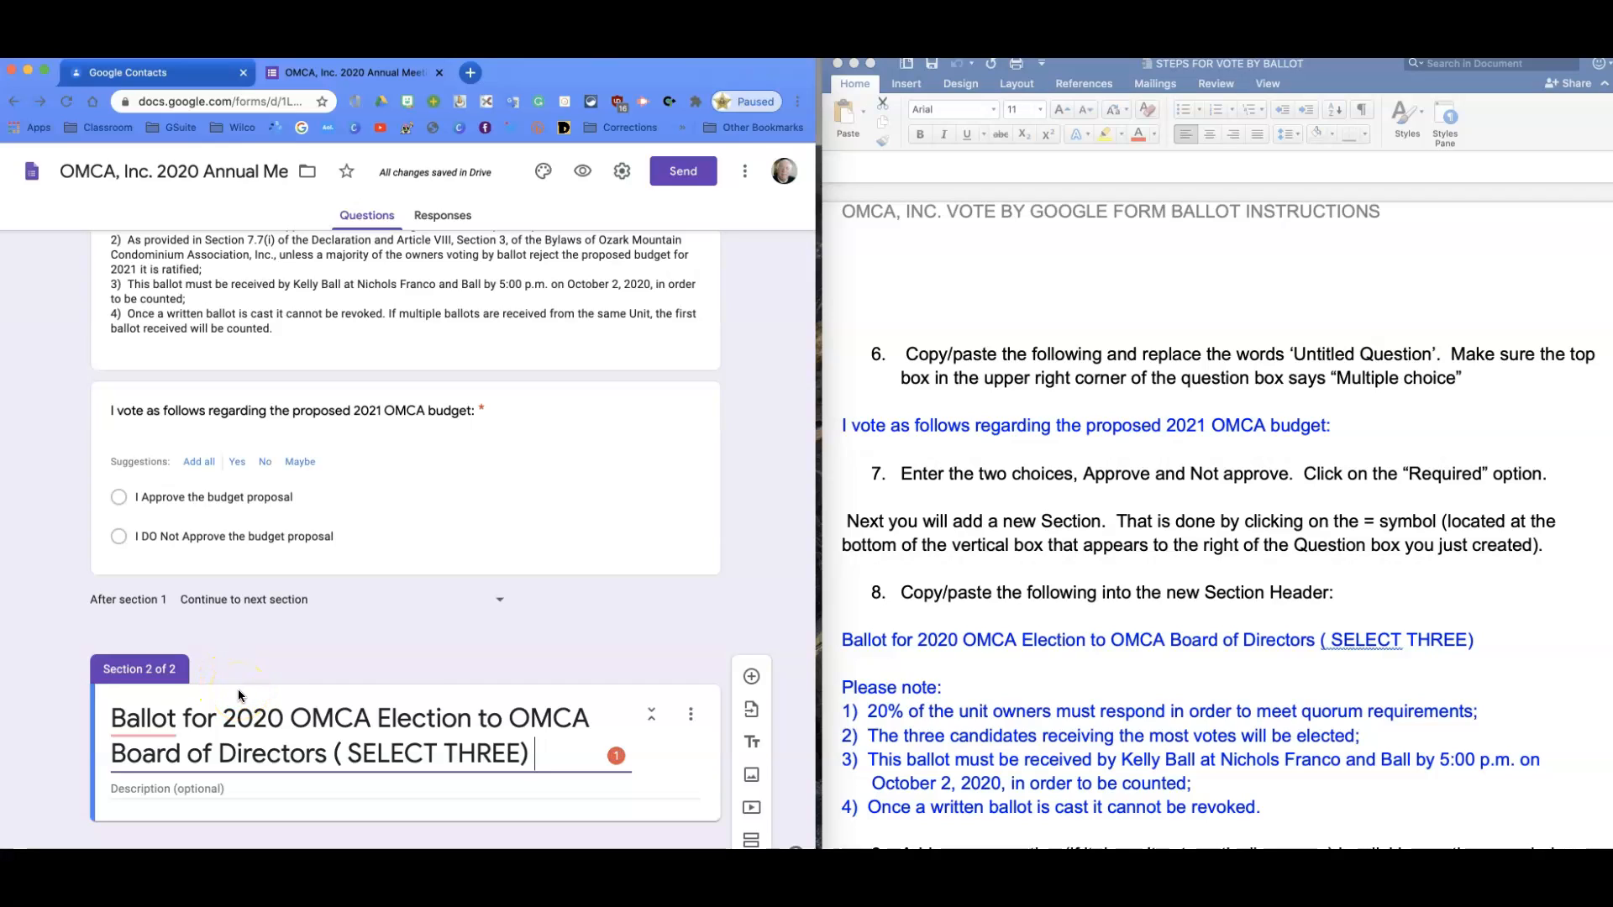
click(848, 689)
drag(841, 687, 865, 809)
scroll(865, 809, down, 5)
scroll(863, 808, down, 2)
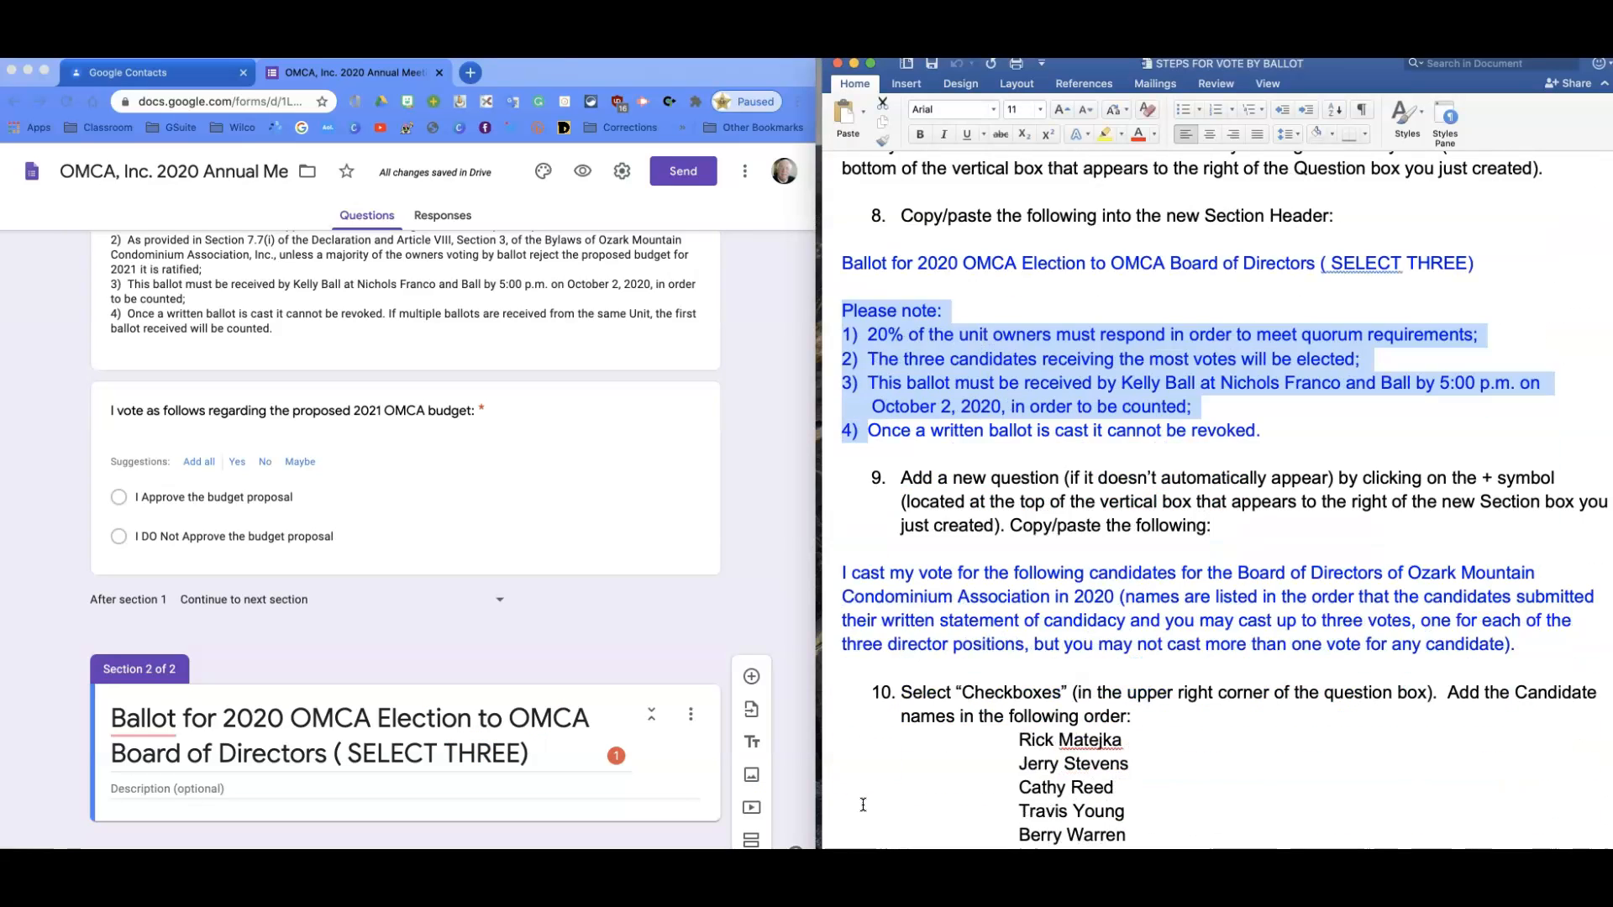
drag(845, 313, 1300, 441)
key(super+c)
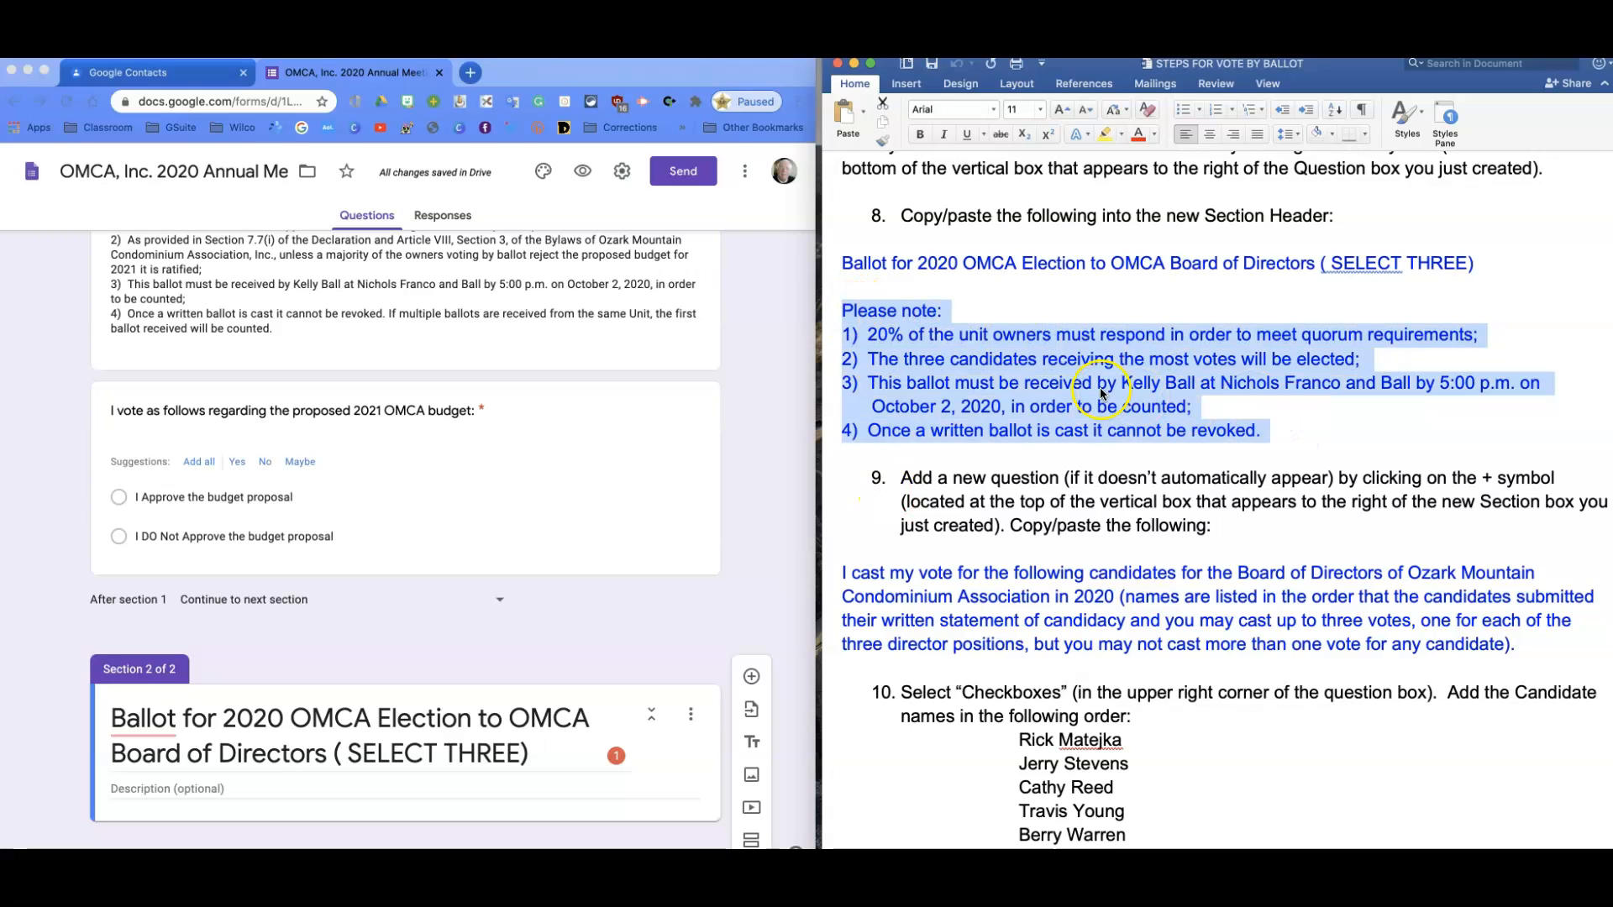
Paste the four-point Please note list into the section description.
click(124, 798)
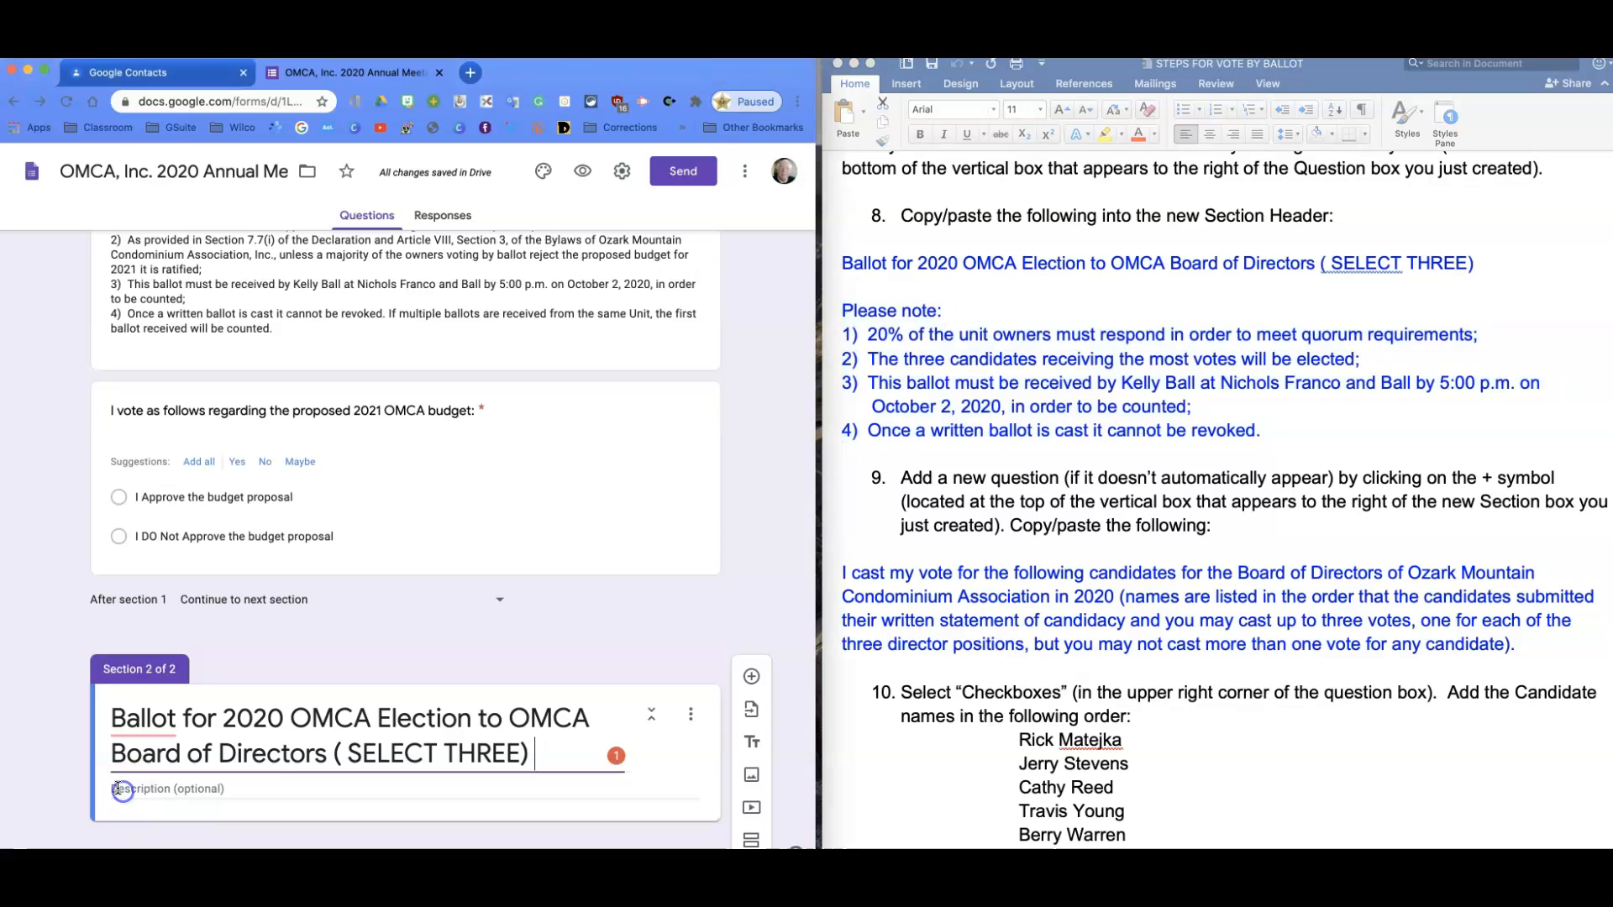
key(super+v)
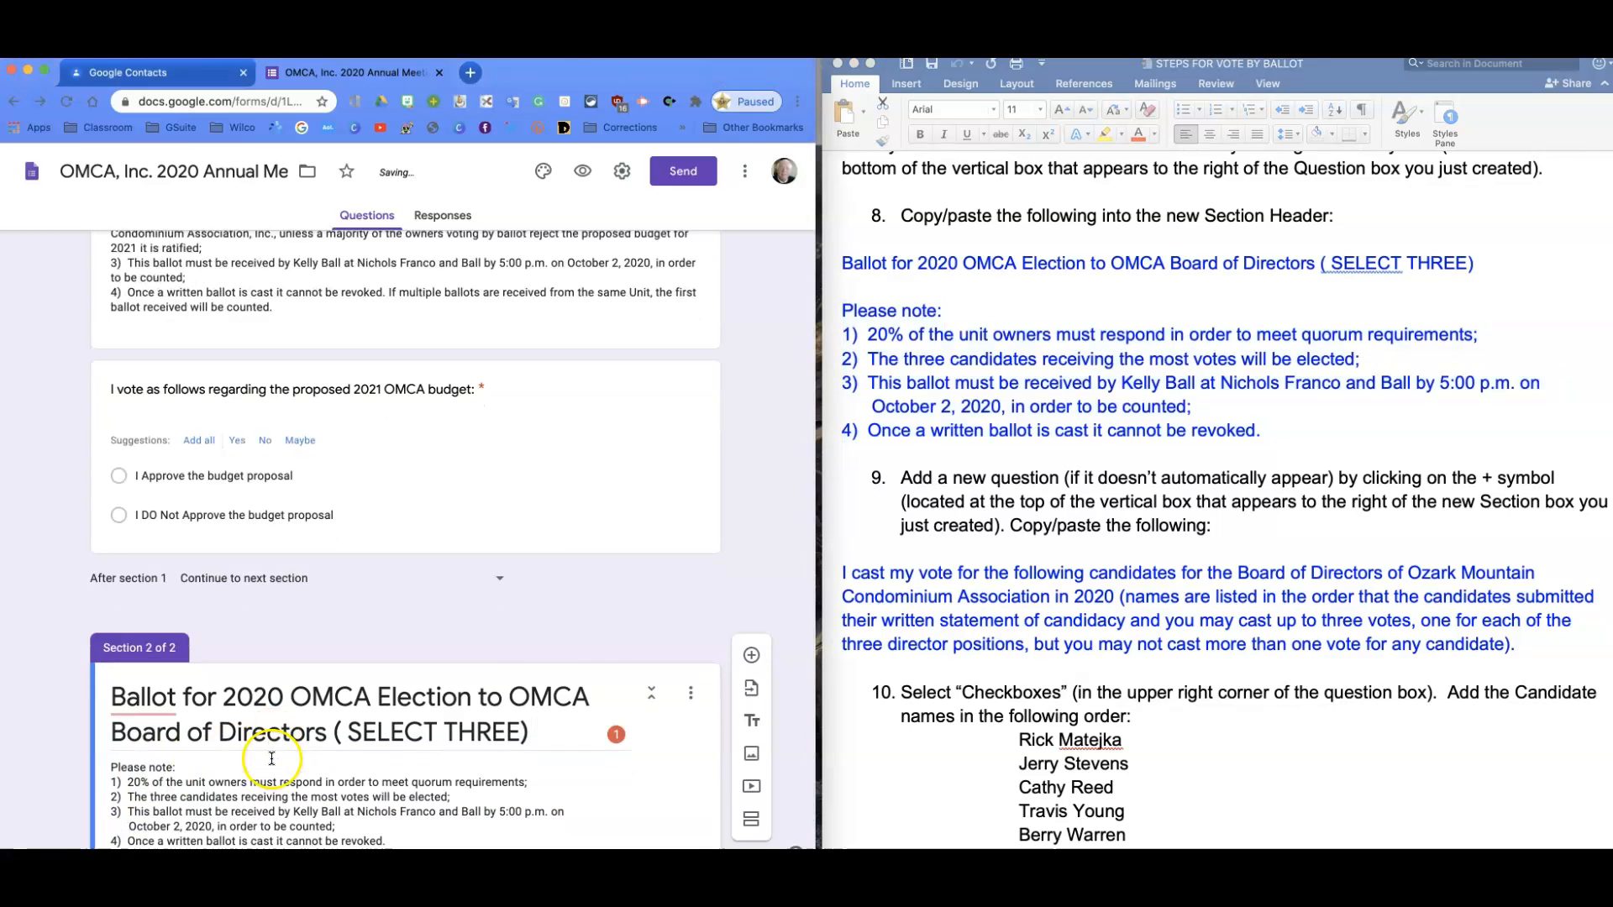
click(532, 682)
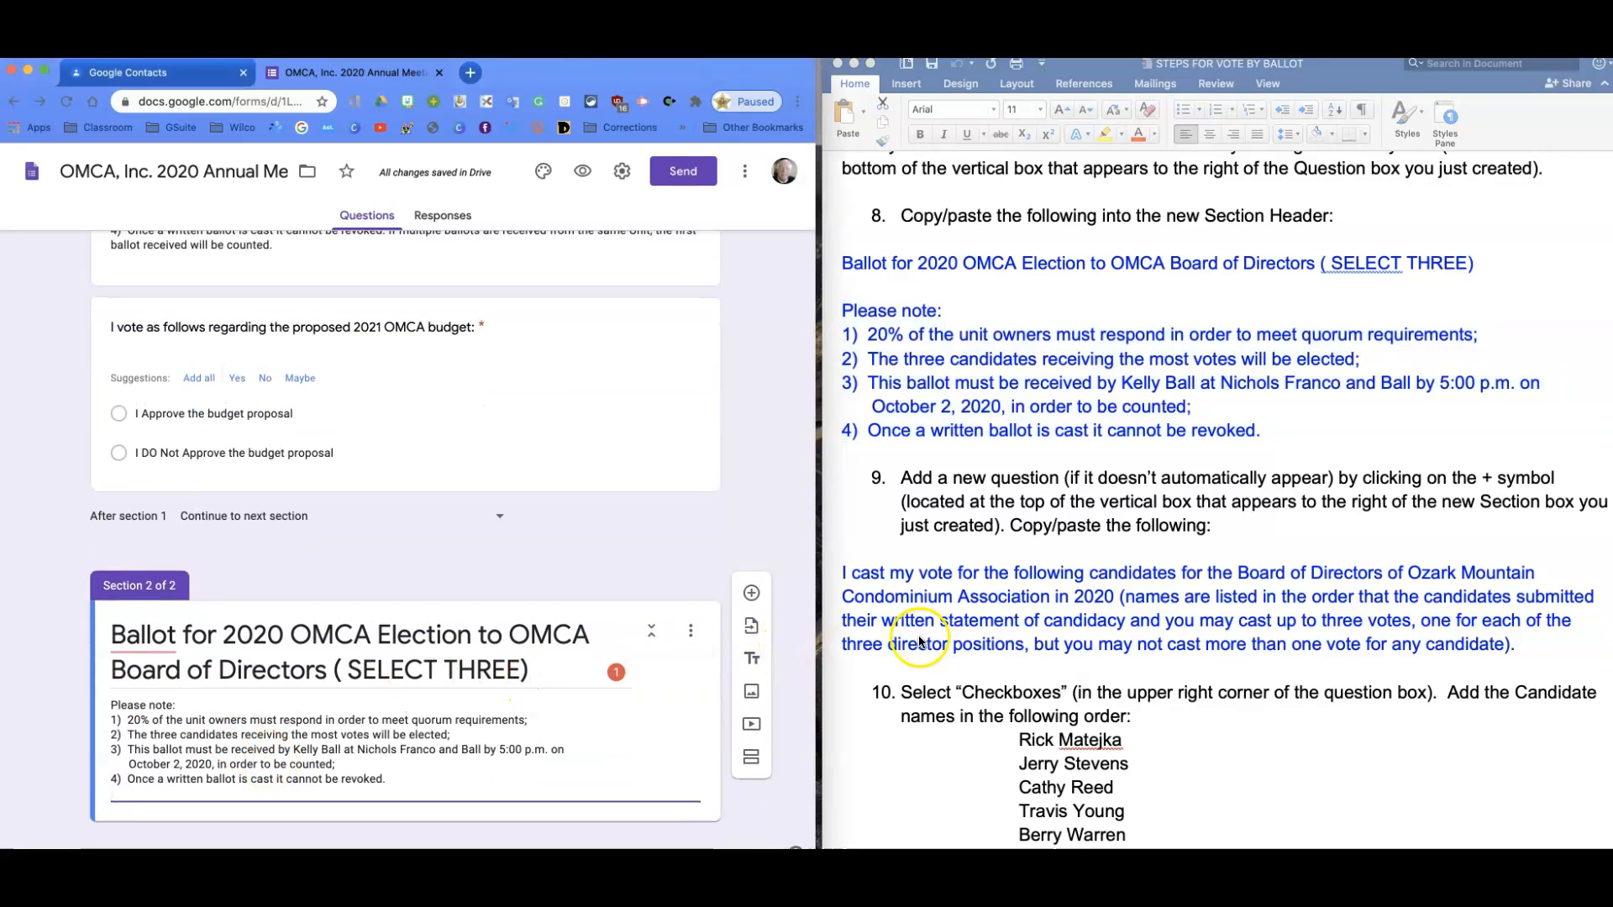
scroll(916, 637, down, 5)
scroll(912, 637, down, 2)
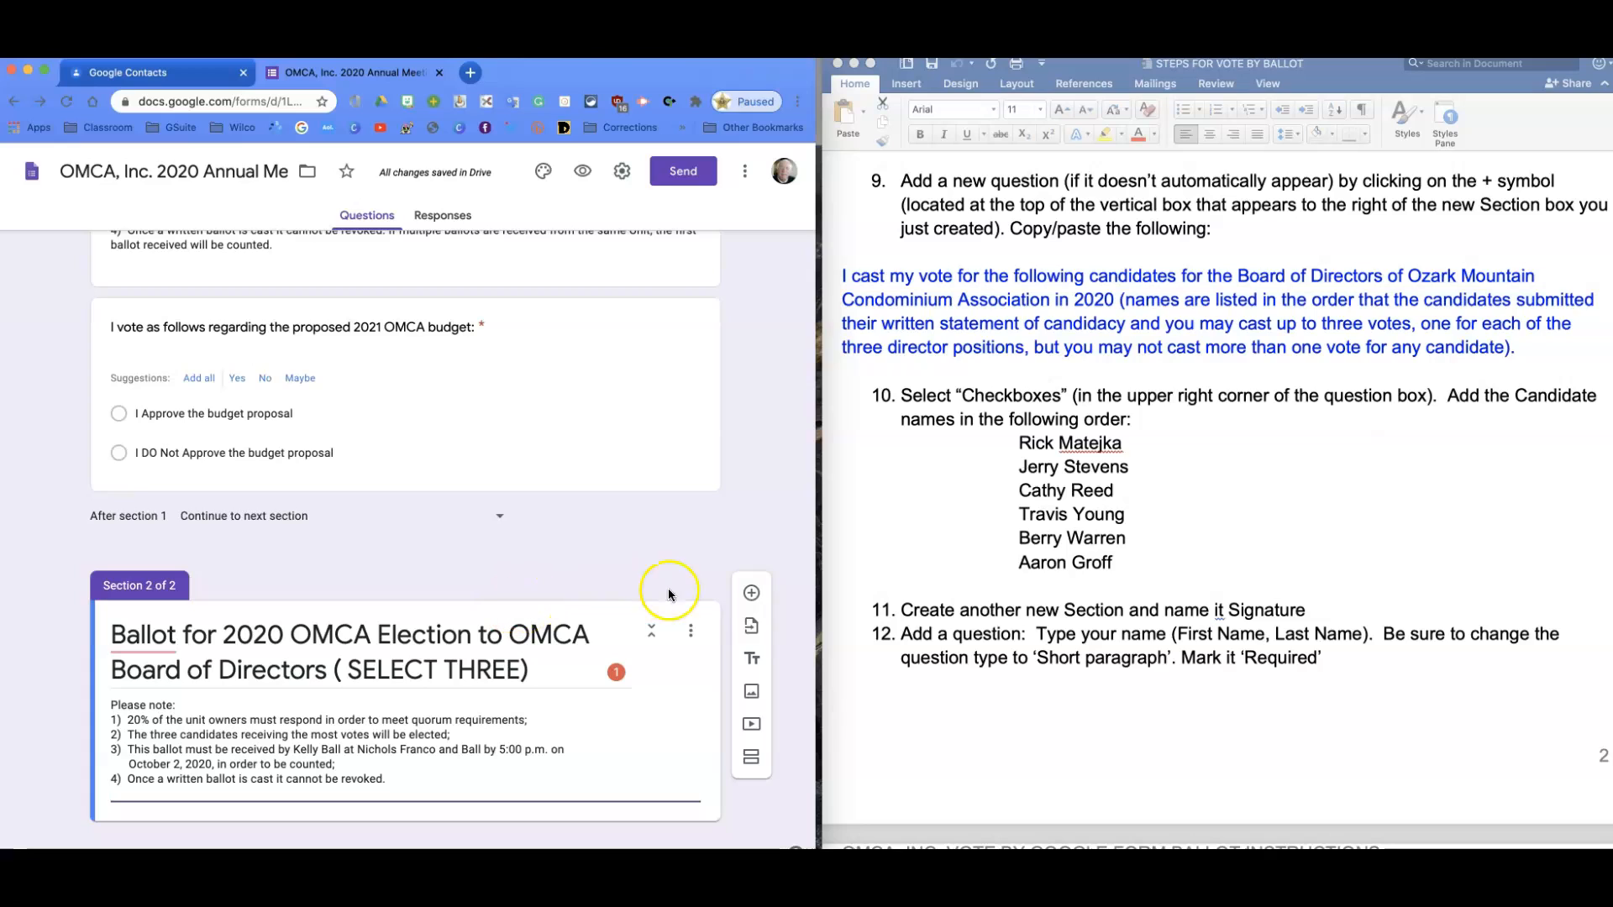
Add a blank question to the election section and select the 'I cast my vote' paragraph.
click(751, 596)
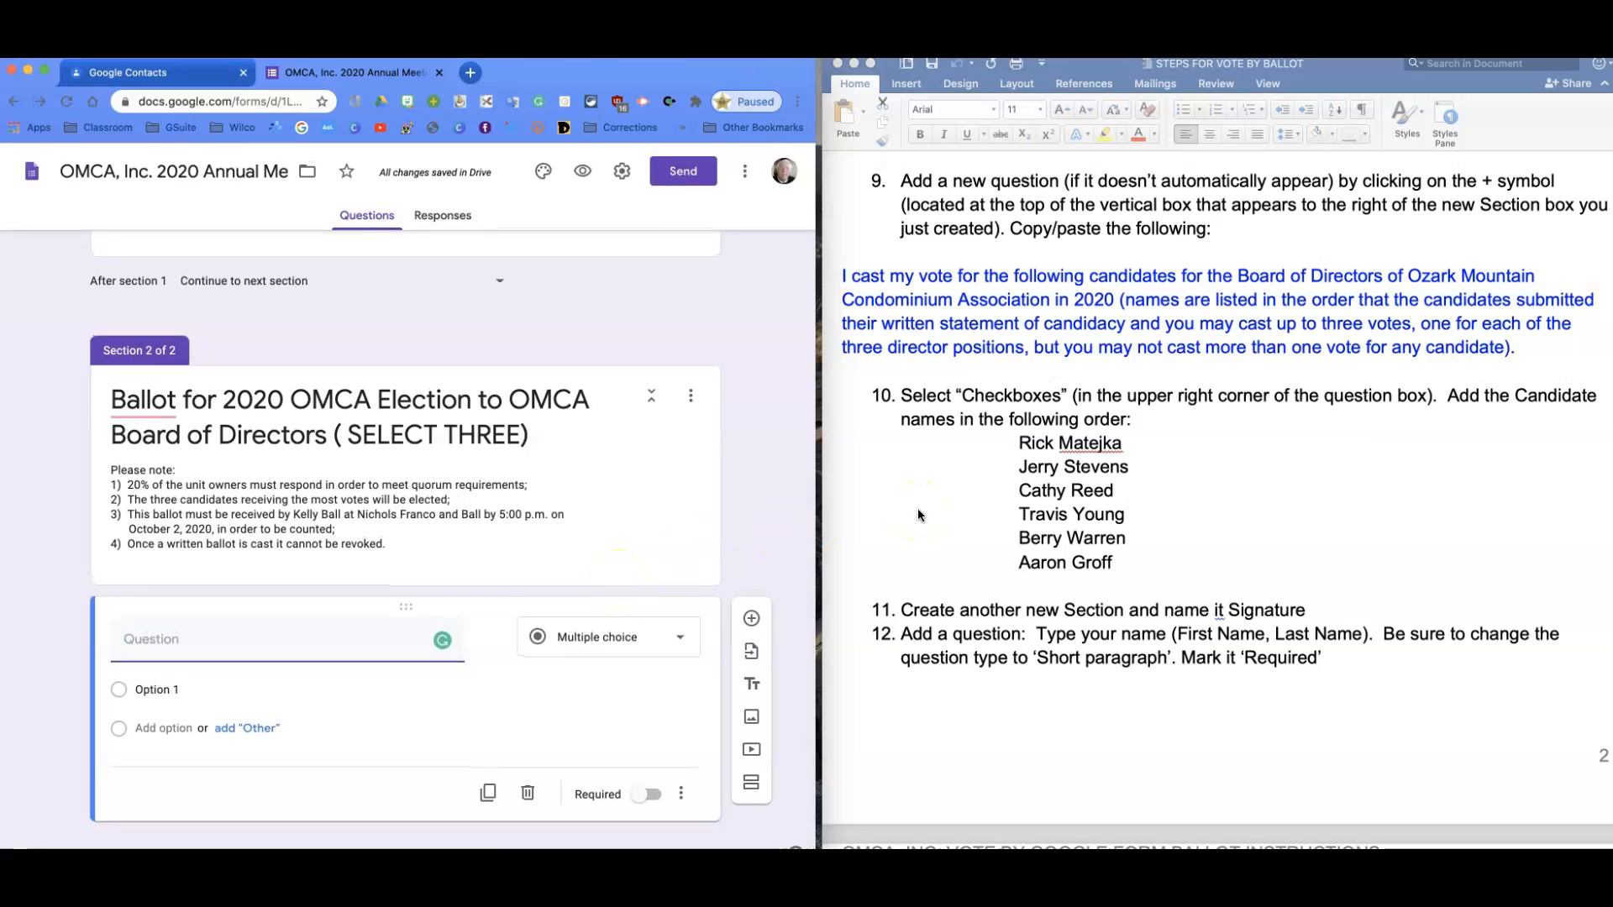
click(879, 274)
click(840, 275)
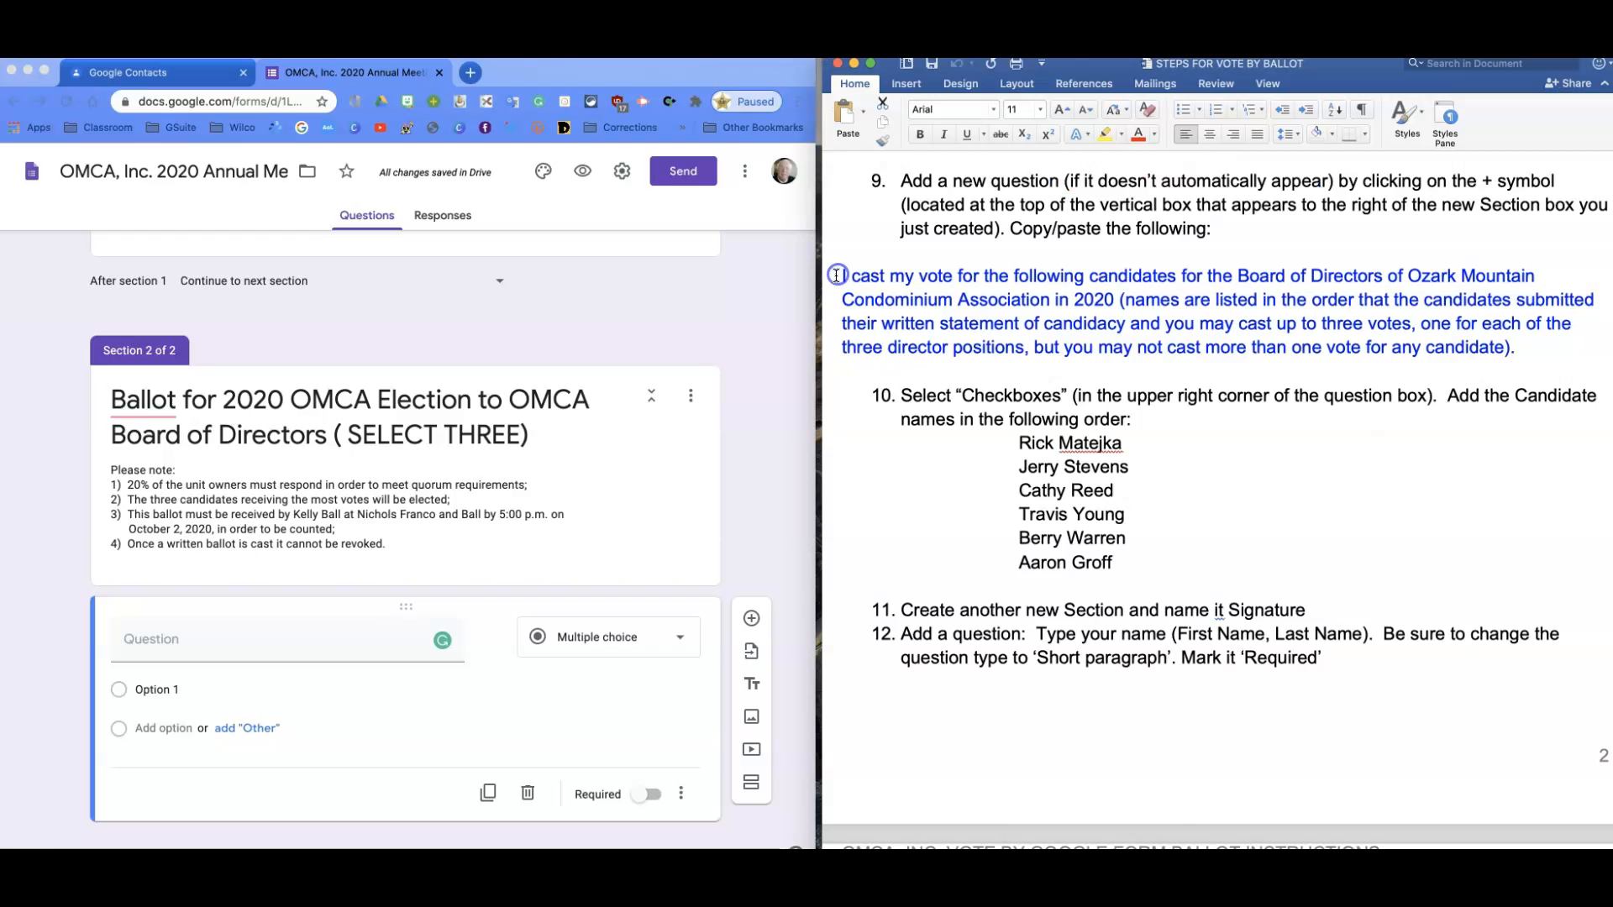